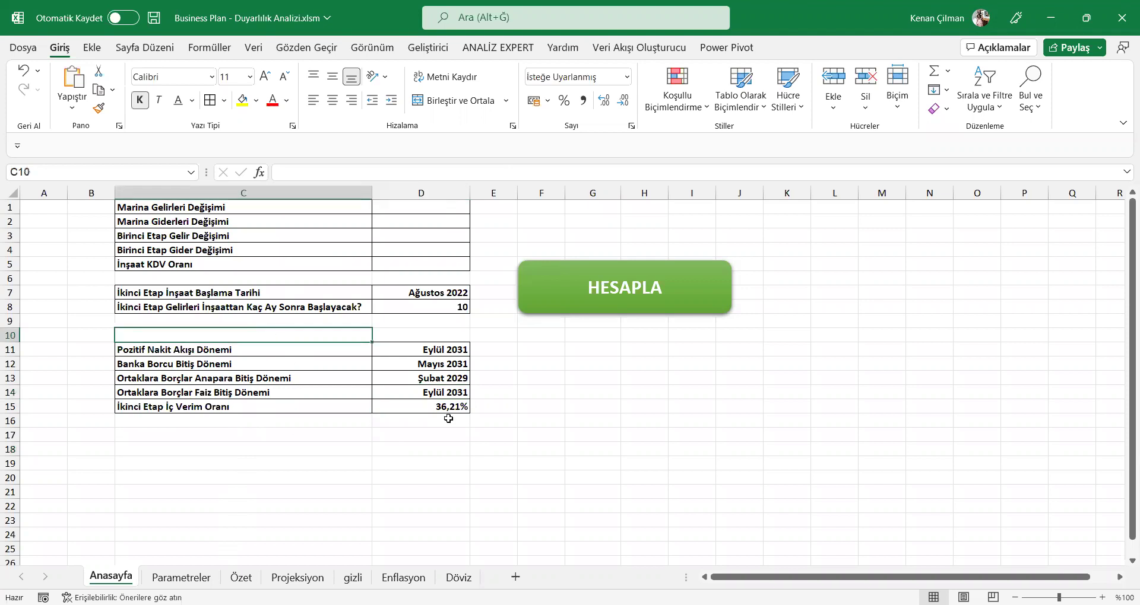
- Review the yearly debt figures and the key period and return results on the Özet sheet
left_click(242, 578)
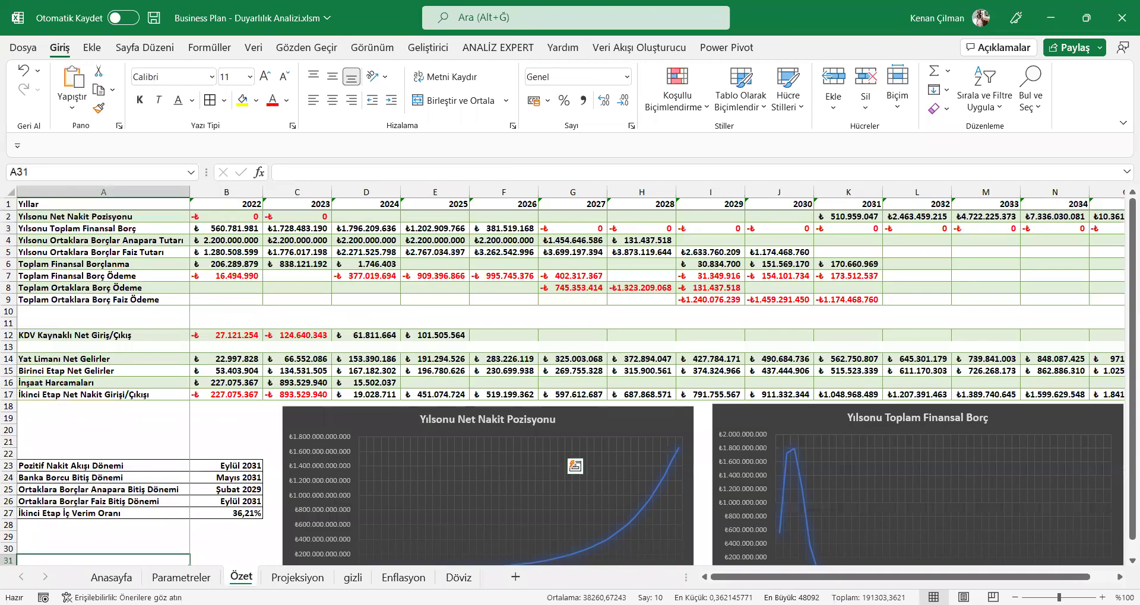
left_click_drag(368, 229, 572, 321)
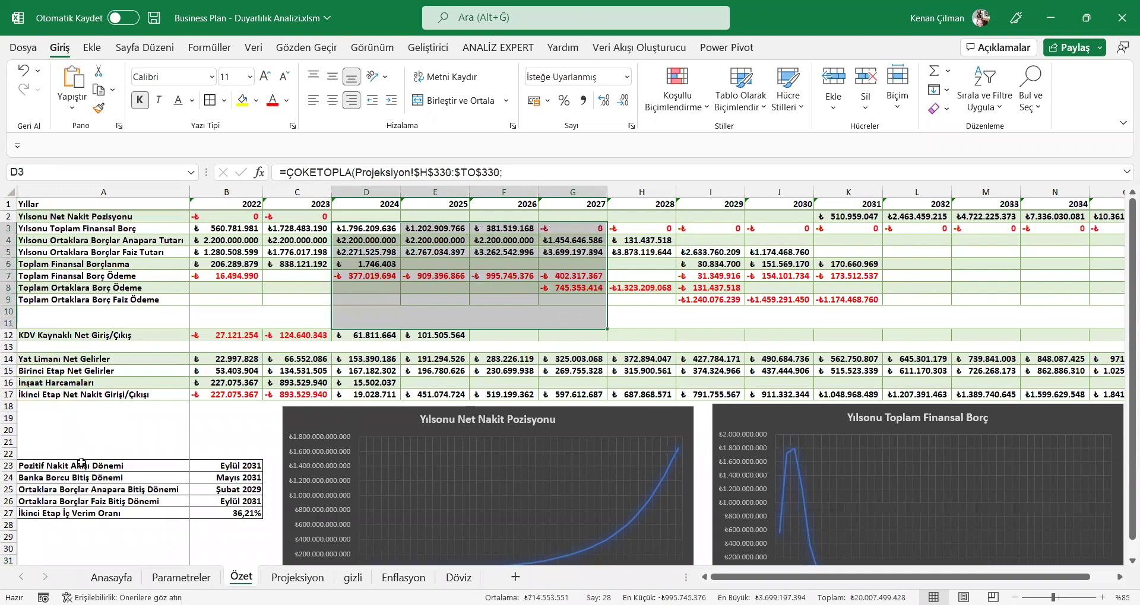
left_click_drag(82, 462, 222, 458)
left_click_drag(234, 508, 233, 513)
left_click_drag(224, 466, 223, 514)
left_click(158, 489)
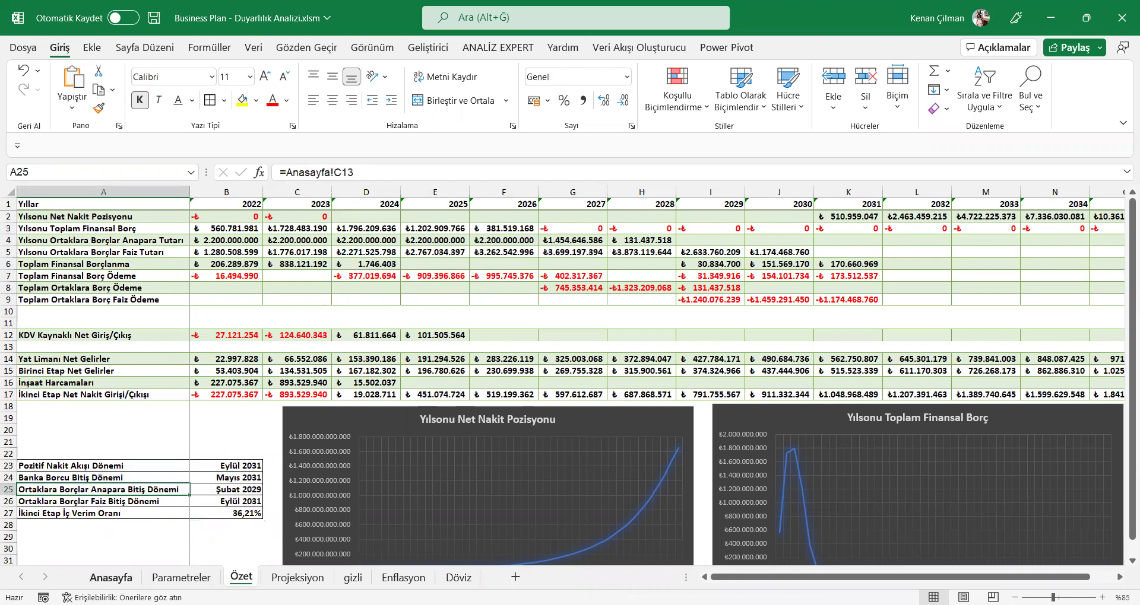
- Examine the second-stage construction start date and the income start delay inputs on the Anasayfa sheet
left_click(112, 578)
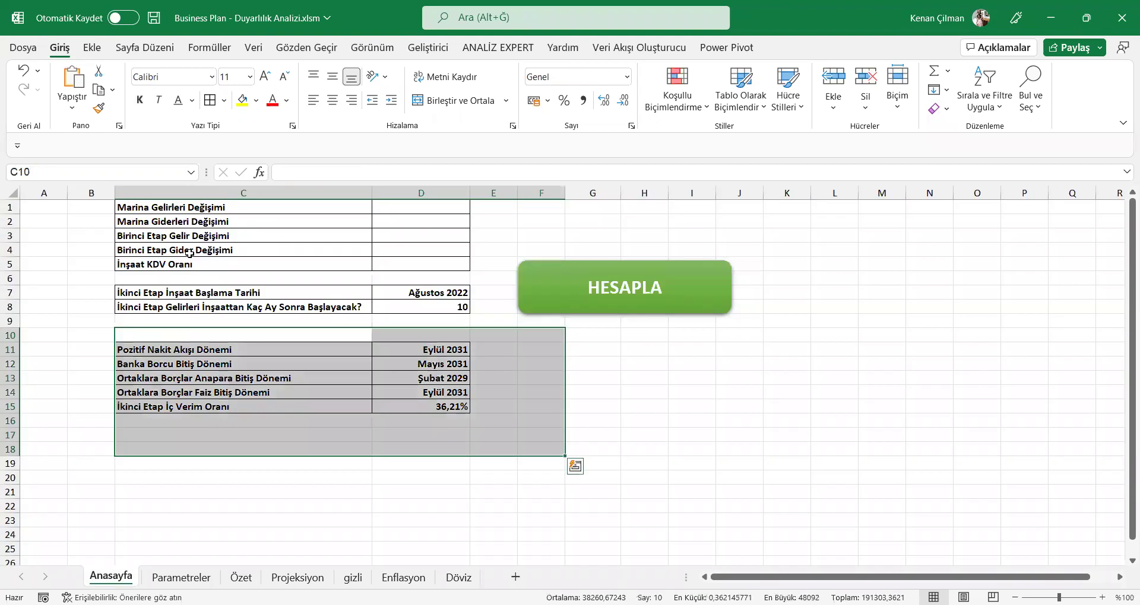
left_click(224, 318)
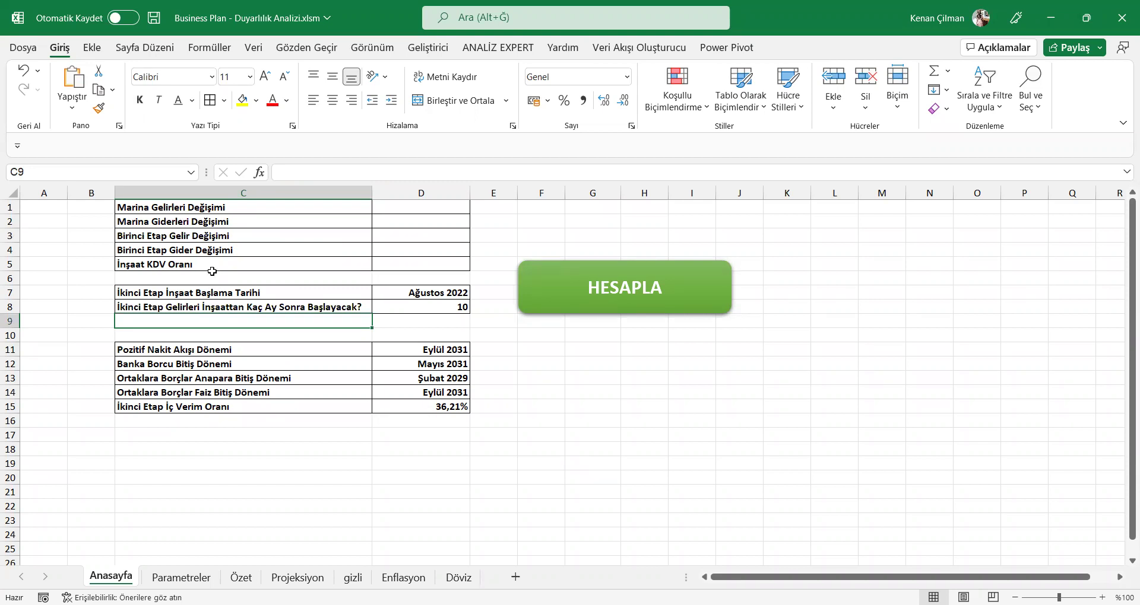
left_click_drag(241, 291, 505, 350)
left_click_drag(161, 295, 406, 317)
left_click(215, 294)
left_click(419, 294)
left_click(477, 293)
left_click(479, 294)
left_click(398, 310)
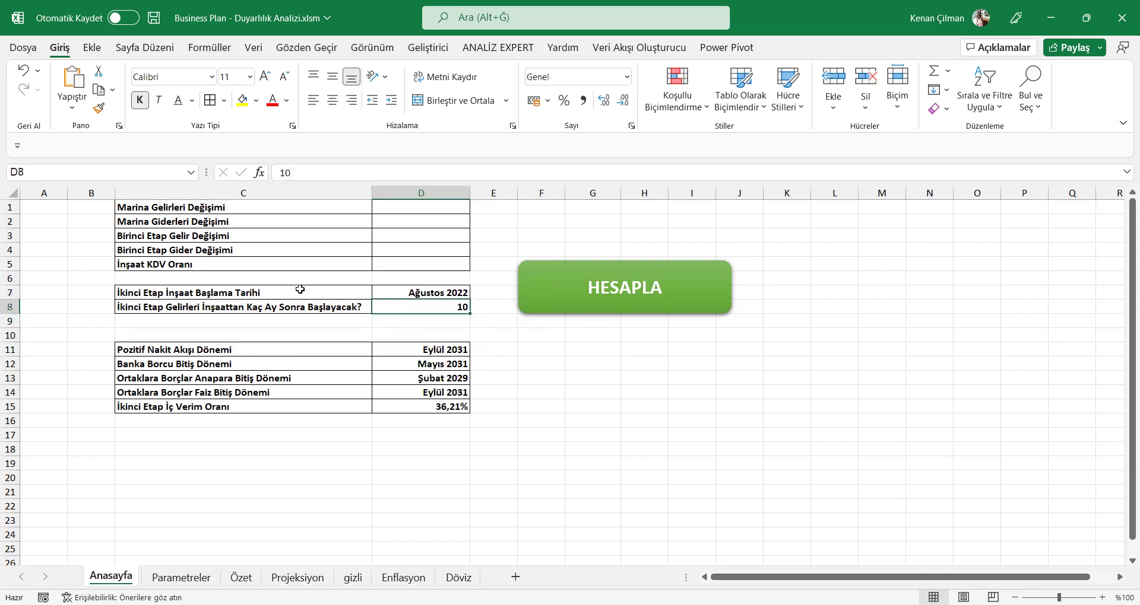
left_click_drag(300, 291, 381, 319)
left_click(413, 305)
left_click(246, 307)
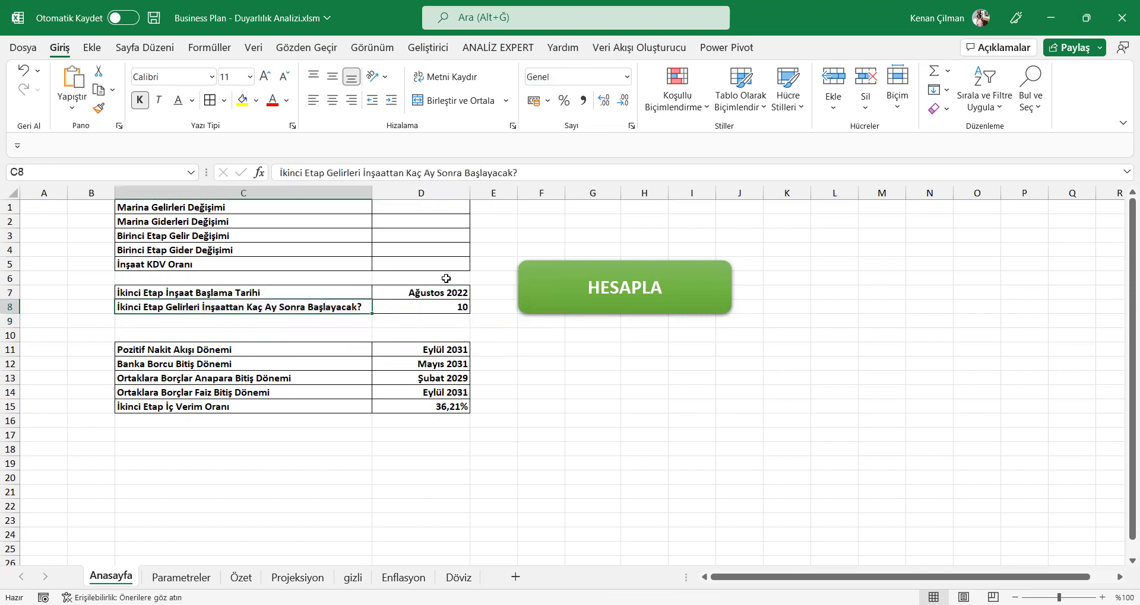
left_click(435, 289)
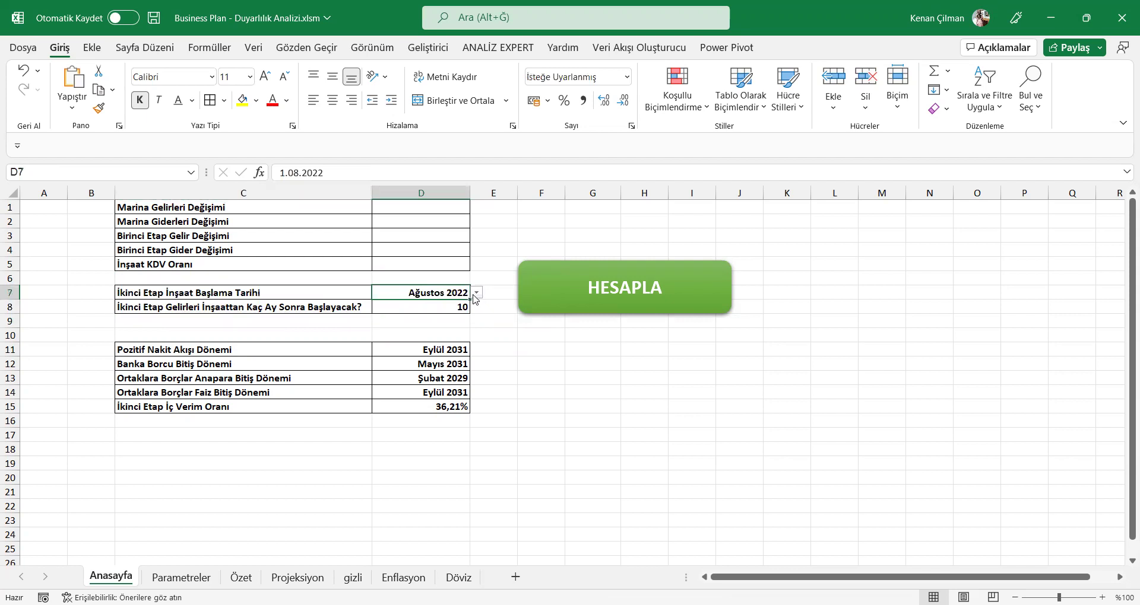
left_click(260, 311)
left_click(414, 307)
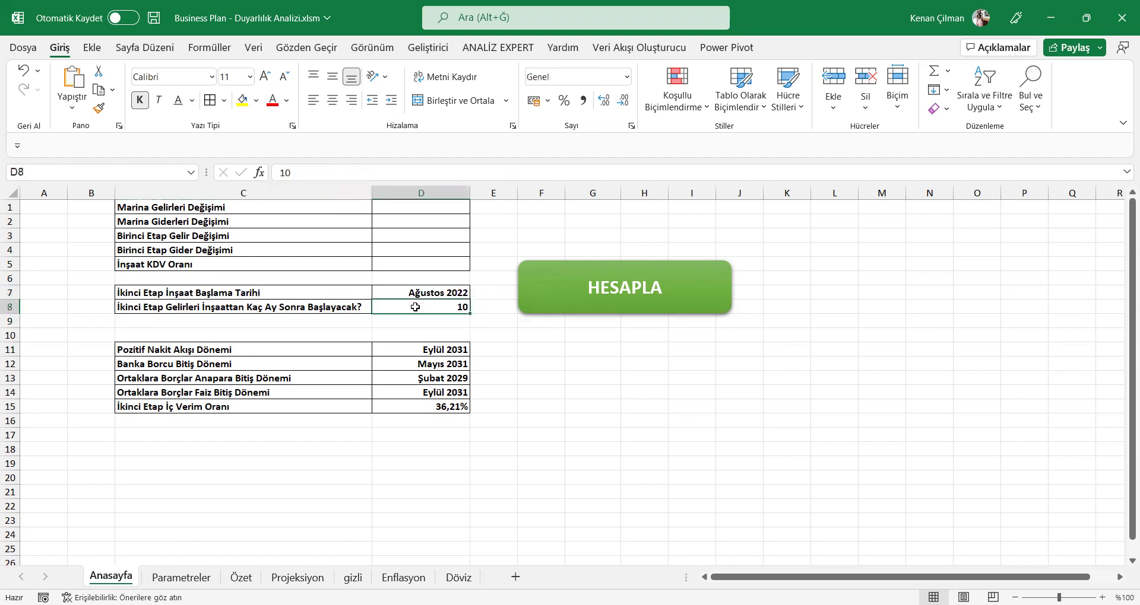
left_click_drag(212, 302, 420, 307)
left_click_drag(291, 295, 425, 306)
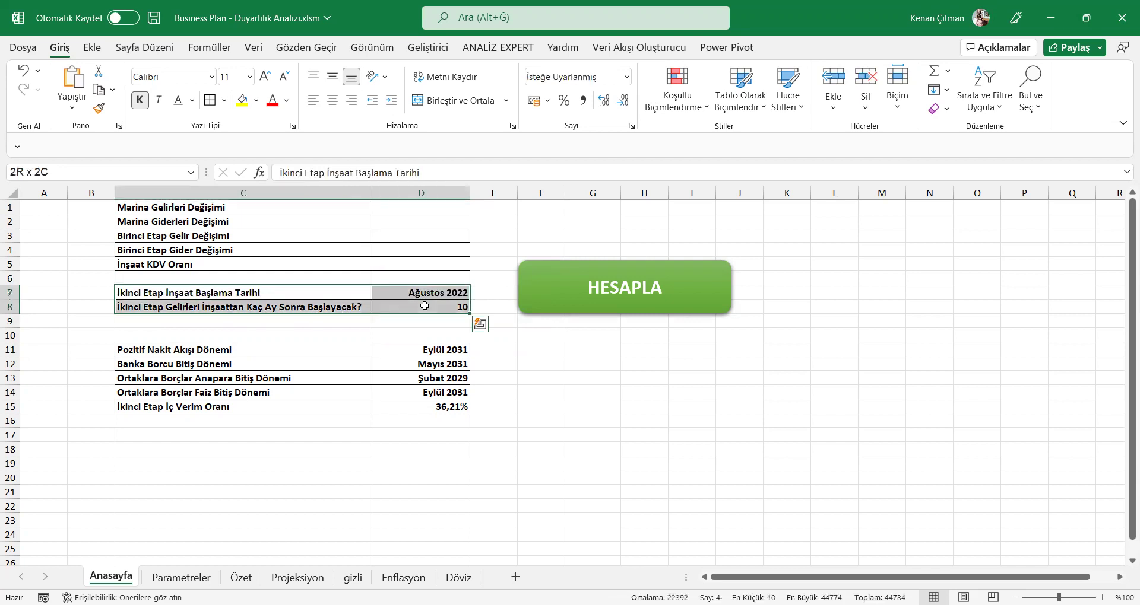
left_click_drag(315, 308, 408, 310)
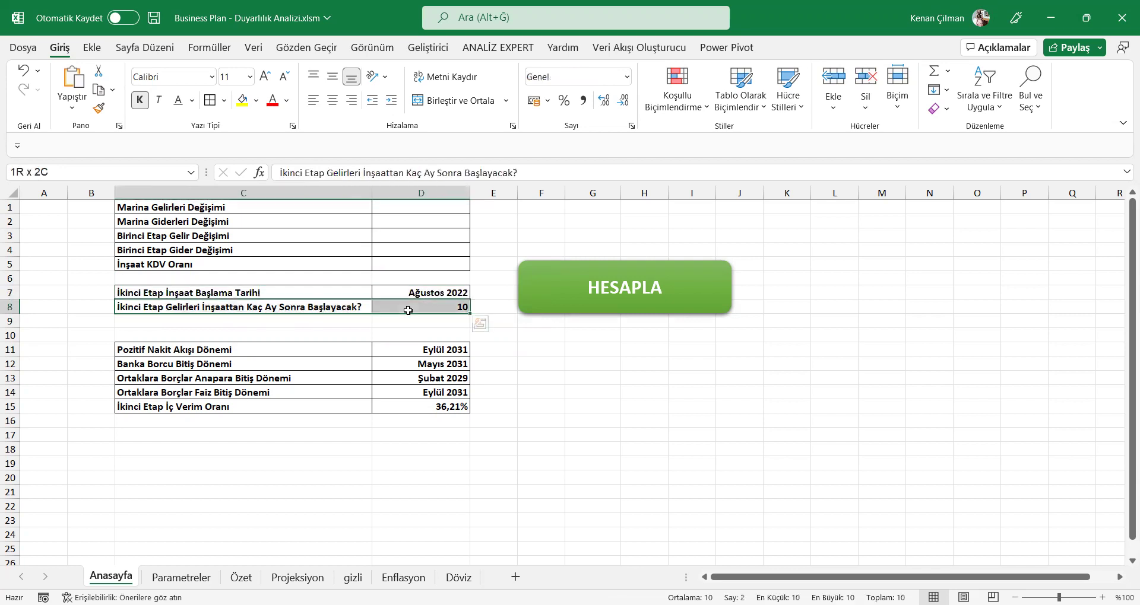
left_click(424, 306)
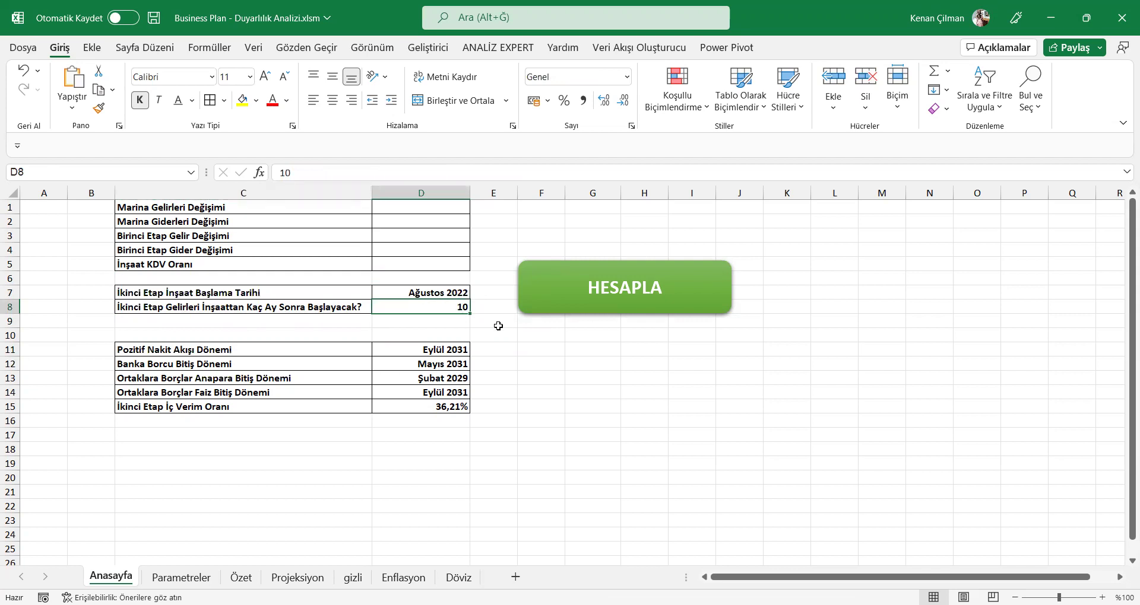
- Copy the results in D11:D15 and paste them as formatted values into G11:G15 for comparison
left_click_drag(423, 350, 422, 407)
key("ctrl+c")
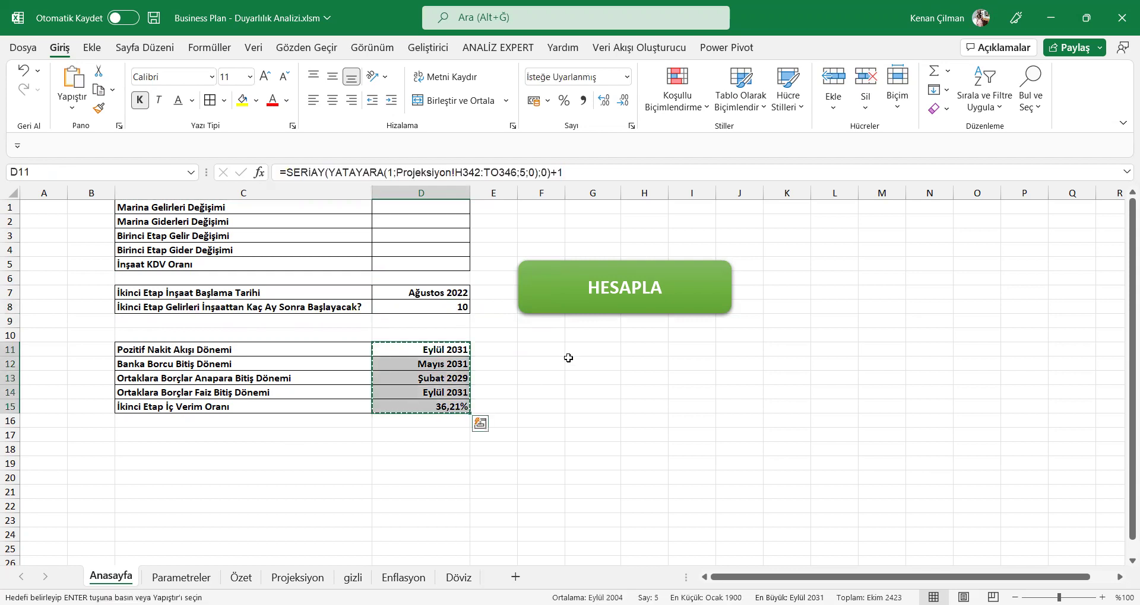
key("Right")
key("Right")
key("Right")
key("ctrl+v")
key("ctrl")
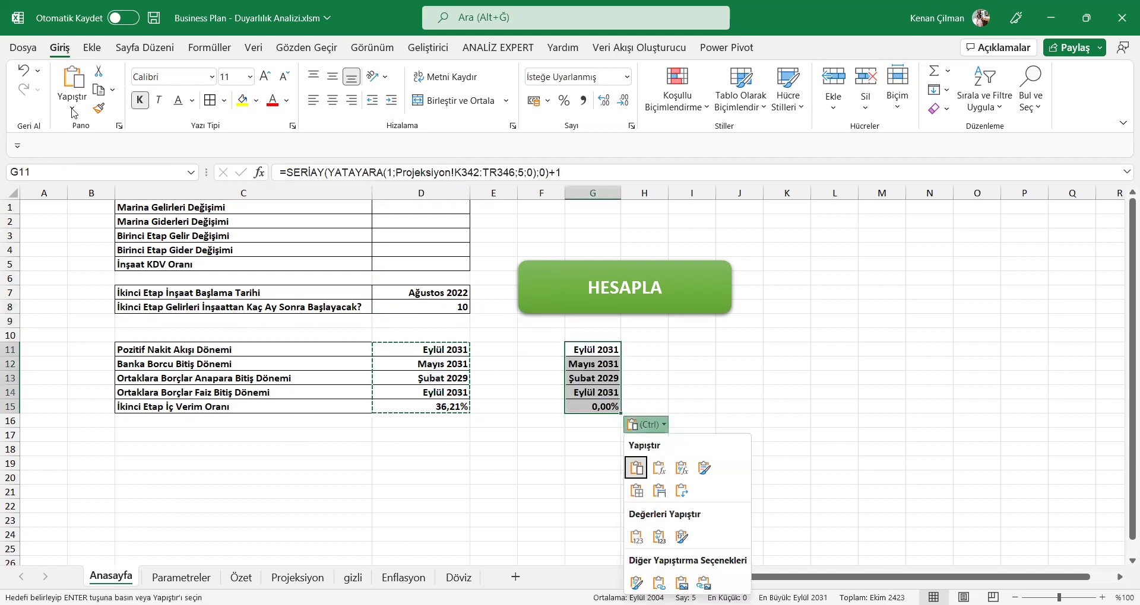
left_click(237, 492)
- Set the second-stage income start delay in D8 to 3 months and recalculate the plan with HESAPLA
left_click(431, 304)
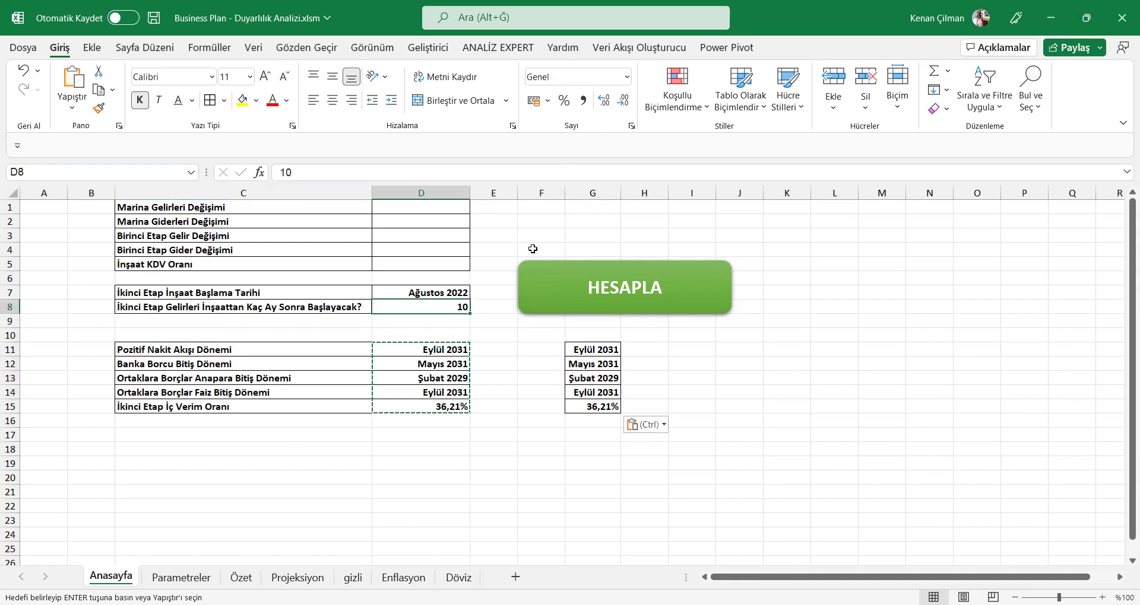
type("3")
key("Return")
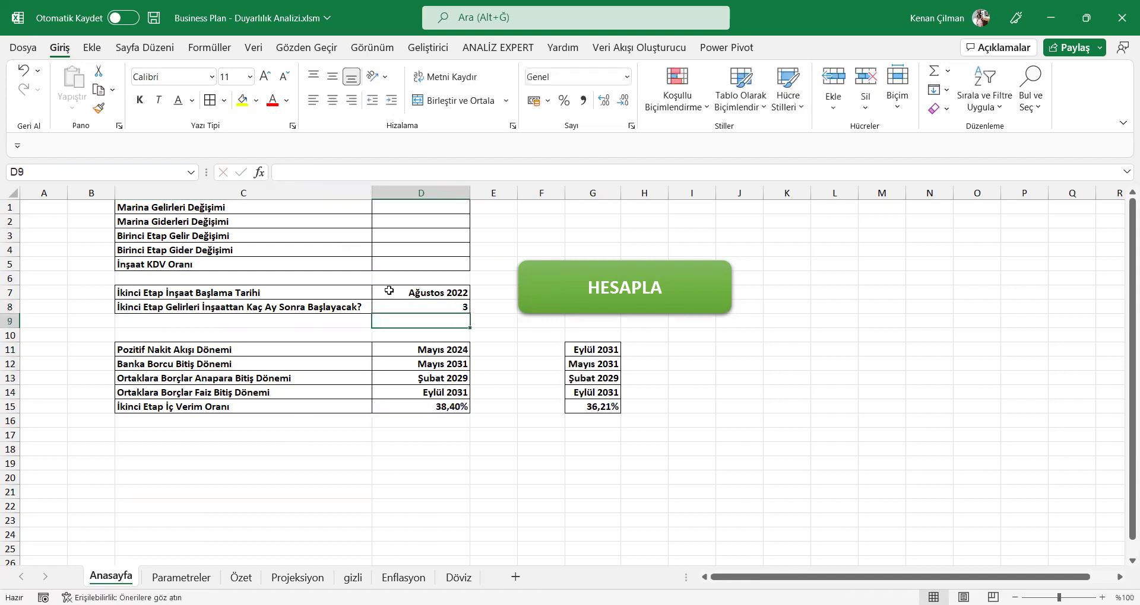
left_click(600, 294)
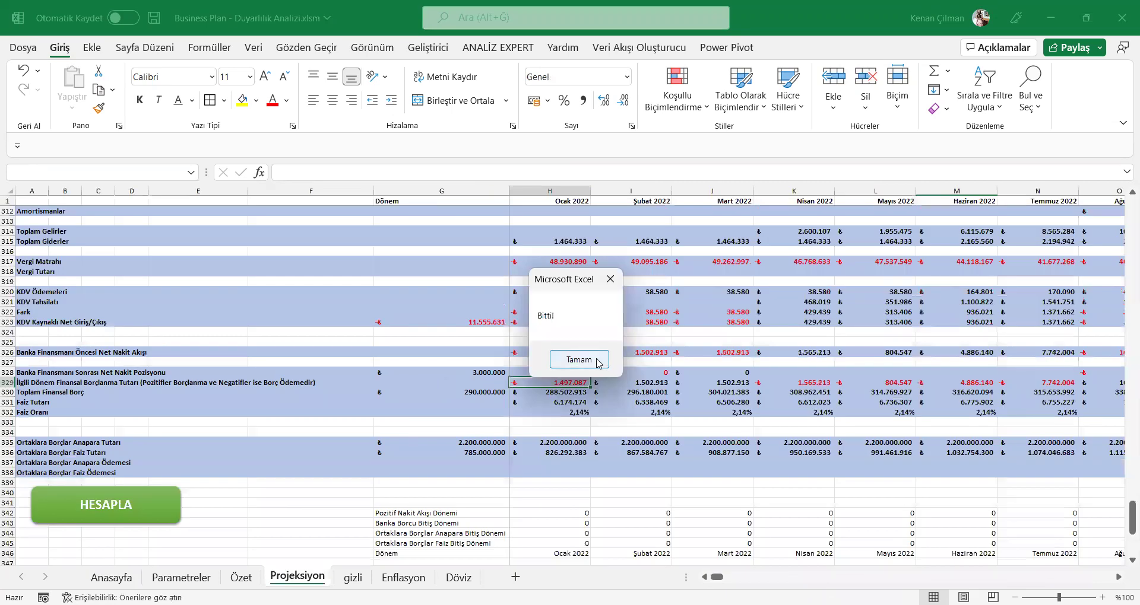
left_click(599, 361)
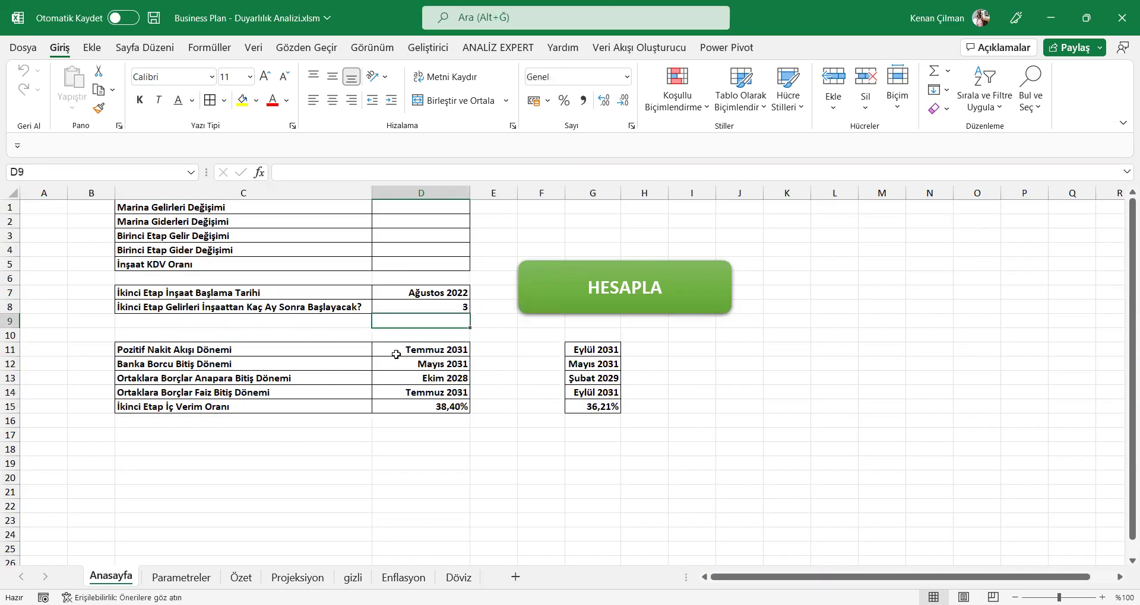
- Compare the recalculated cash flow, bank debt and partner debt periods in D11:D14 with the stored values in column G
left_click(399, 349)
left_click(411, 307)
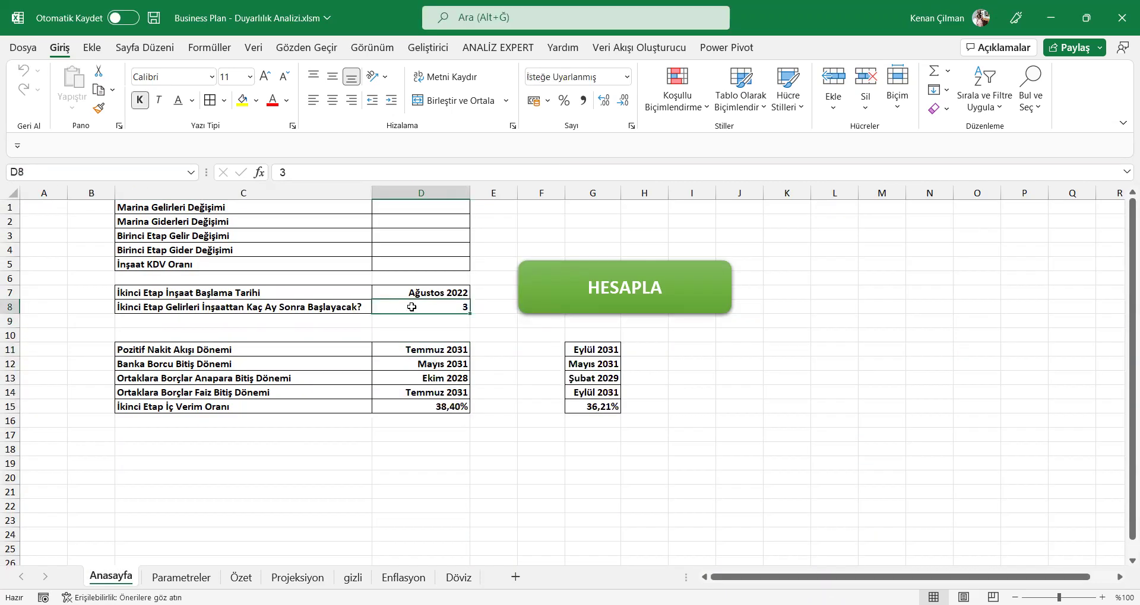
left_click(582, 359)
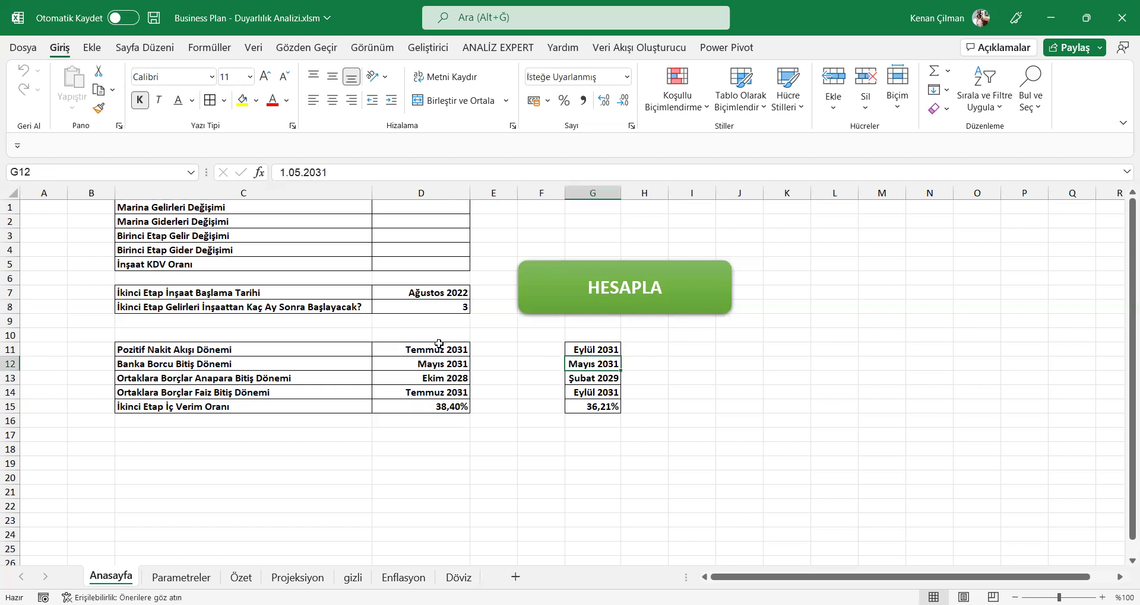
left_click(439, 344)
left_click(285, 367)
left_click(426, 365)
left_click(255, 377)
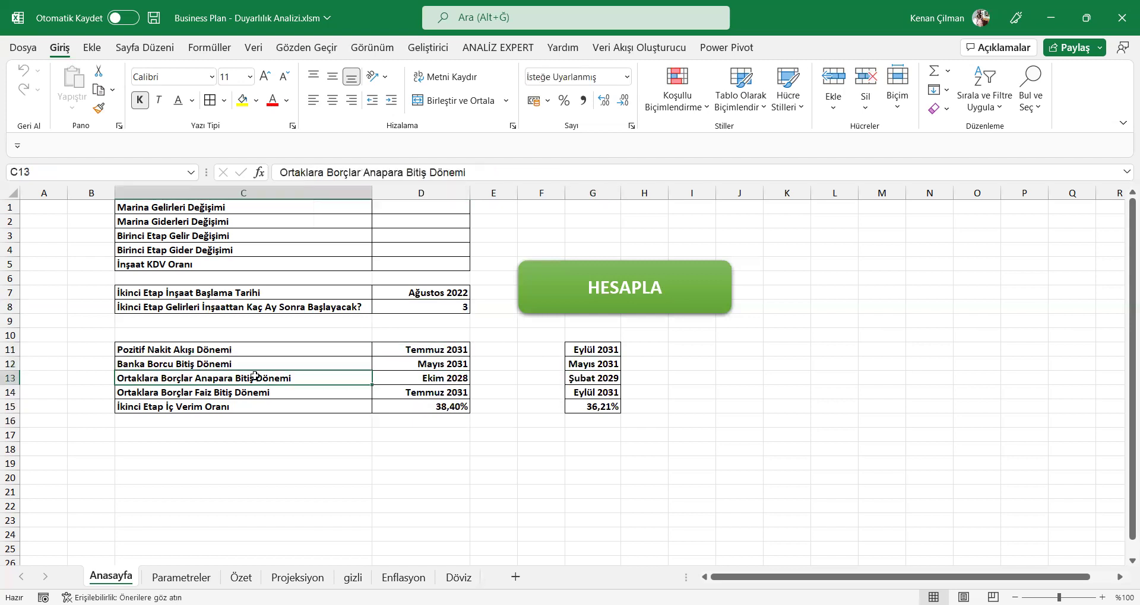
left_click(428, 381)
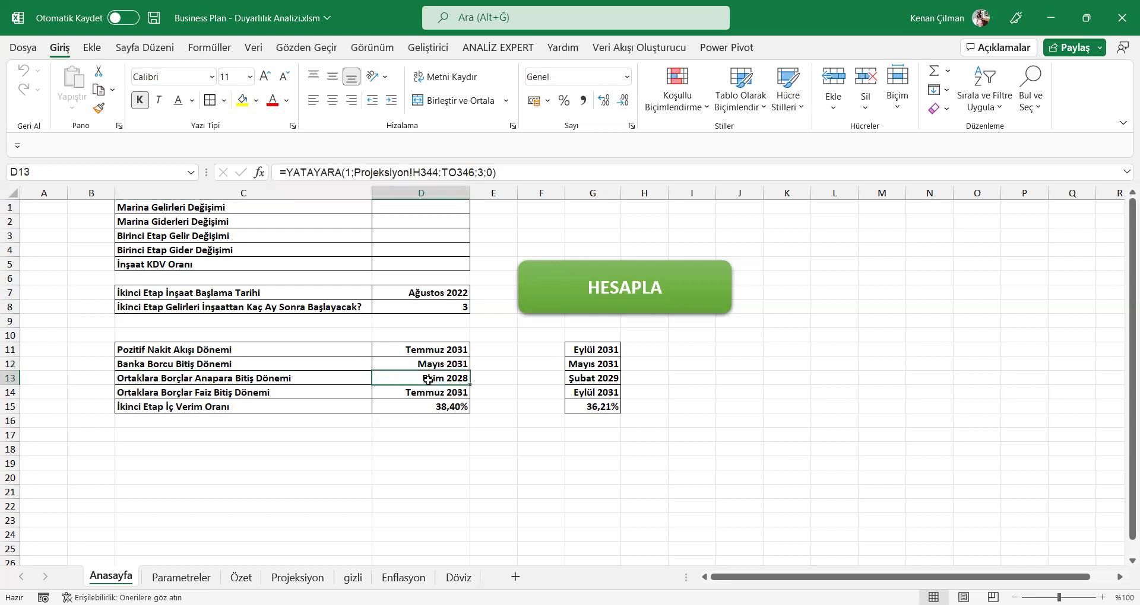
left_click(597, 378)
left_click(210, 383)
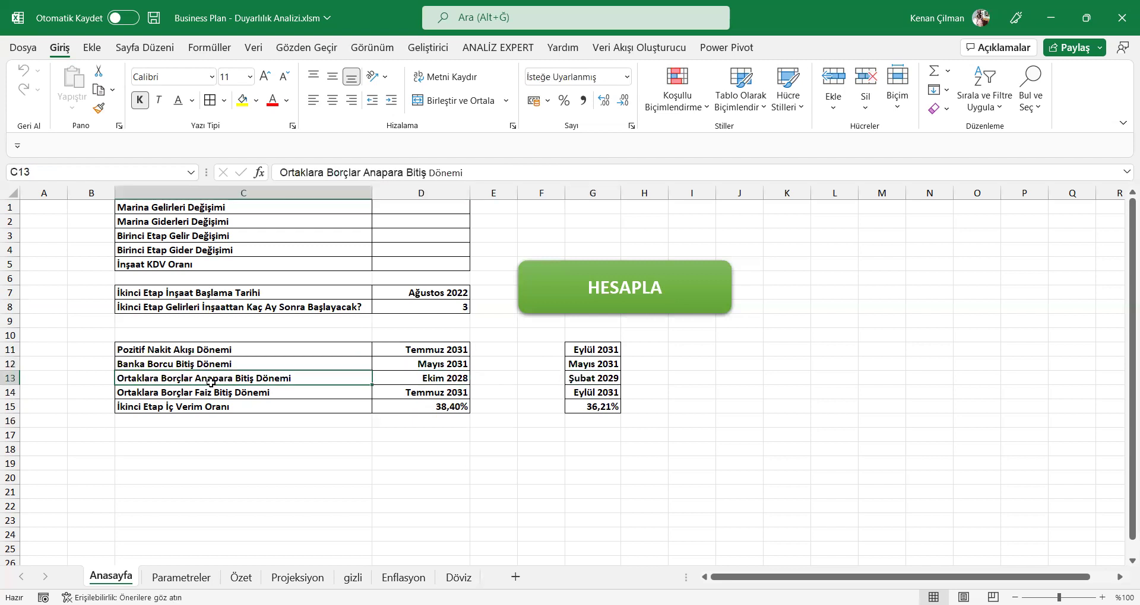
left_click(305, 391)
left_click(383, 395)
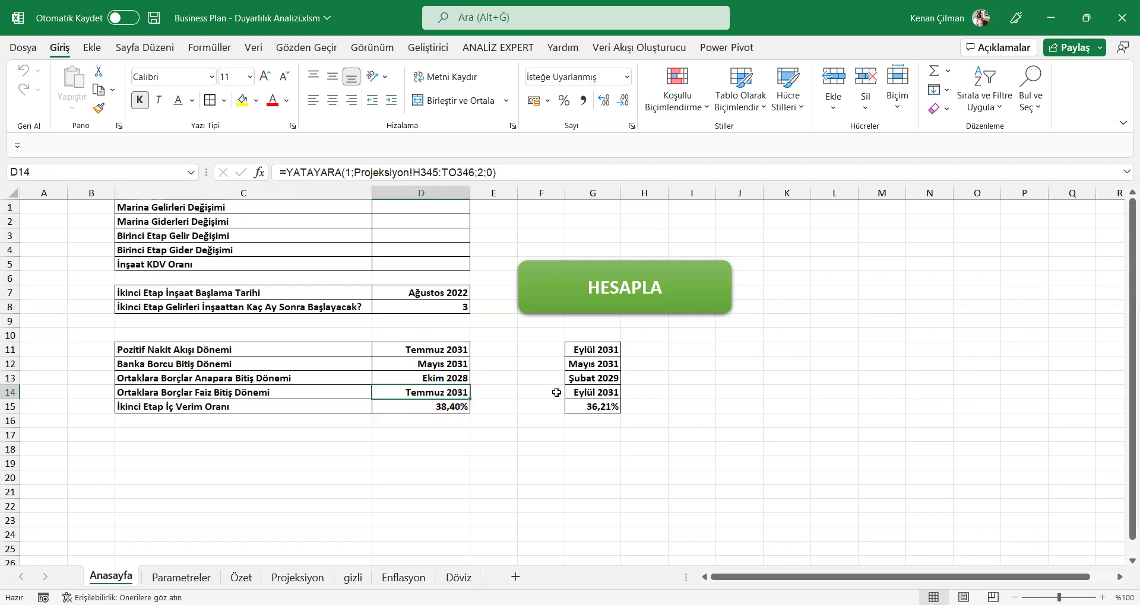
- Compare the second-stage internal rate of return in D15 with the stored value in G15, alongside the changed delay input
left_click(605, 405)
left_click(186, 412)
left_click(386, 395)
left_click_drag(440, 350, 444, 420)
left_click(444, 409)
mouse_move(599, 407)
left_mouse_down()
mouse_move(434, 418)
mouse_move(433, 408)
mouse_move(582, 408)
left_mouse_up()
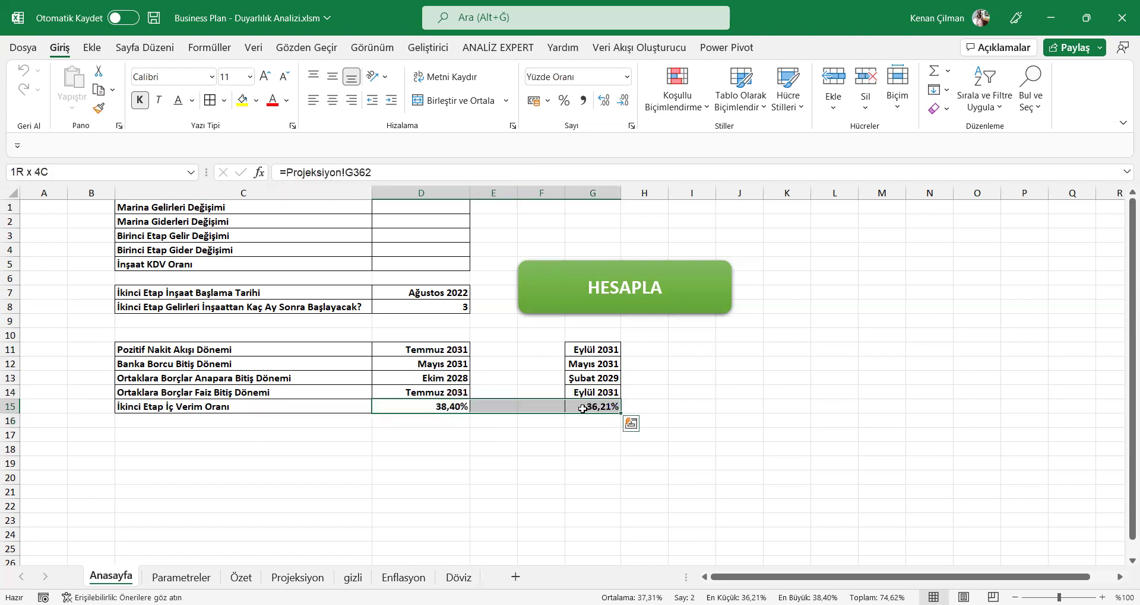
left_click(421, 463)
left_click_drag(388, 296, 479, 435)
left_click(418, 390)
left_click_drag(407, 296, 484, 368)
left_click(425, 312)
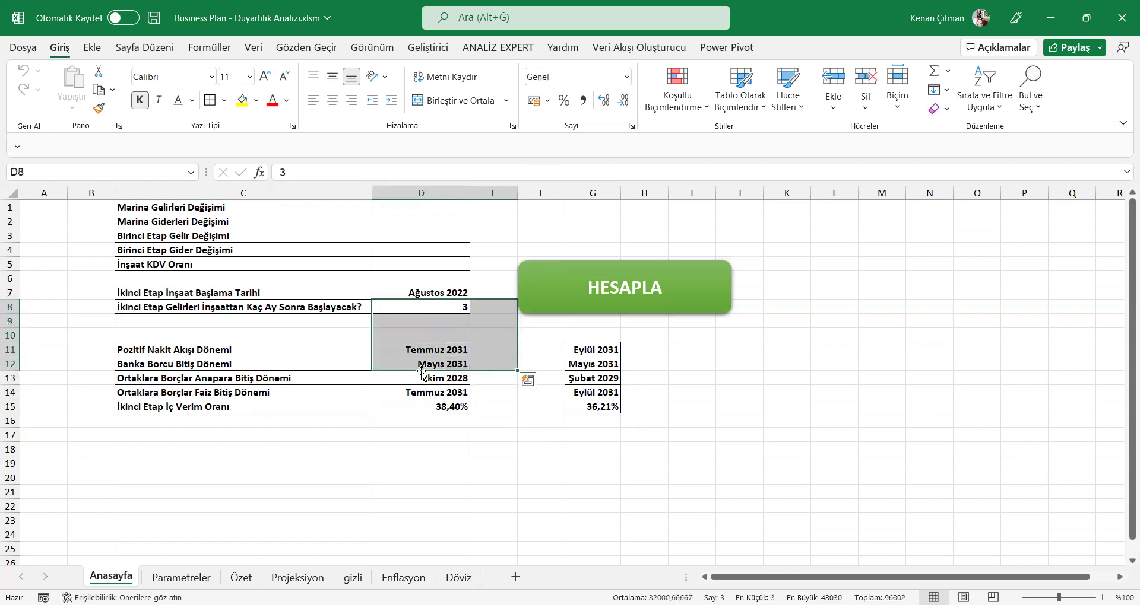
left_click(403, 388)
left_click_drag(425, 305, 499, 407)
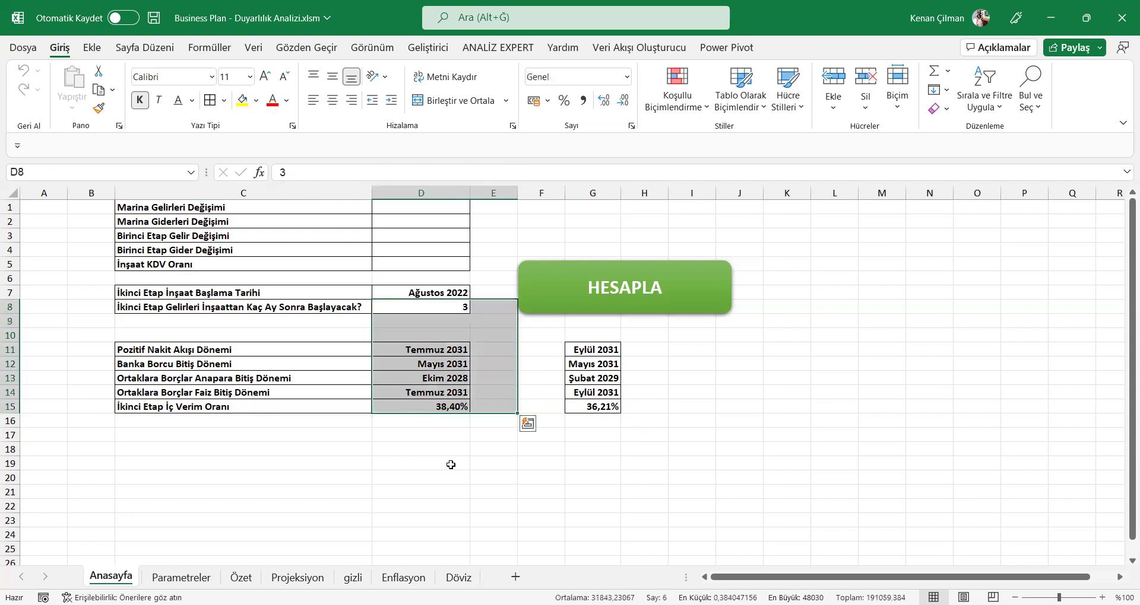
left_click(450, 466)
left_click(316, 403)
left_click(567, 406)
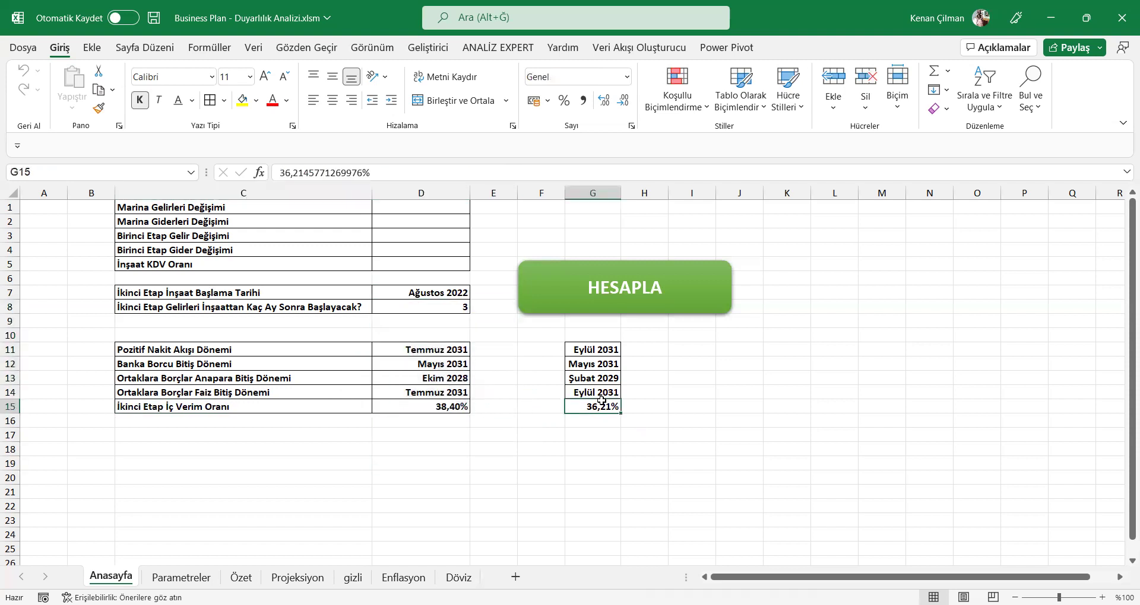
left_click(434, 410)
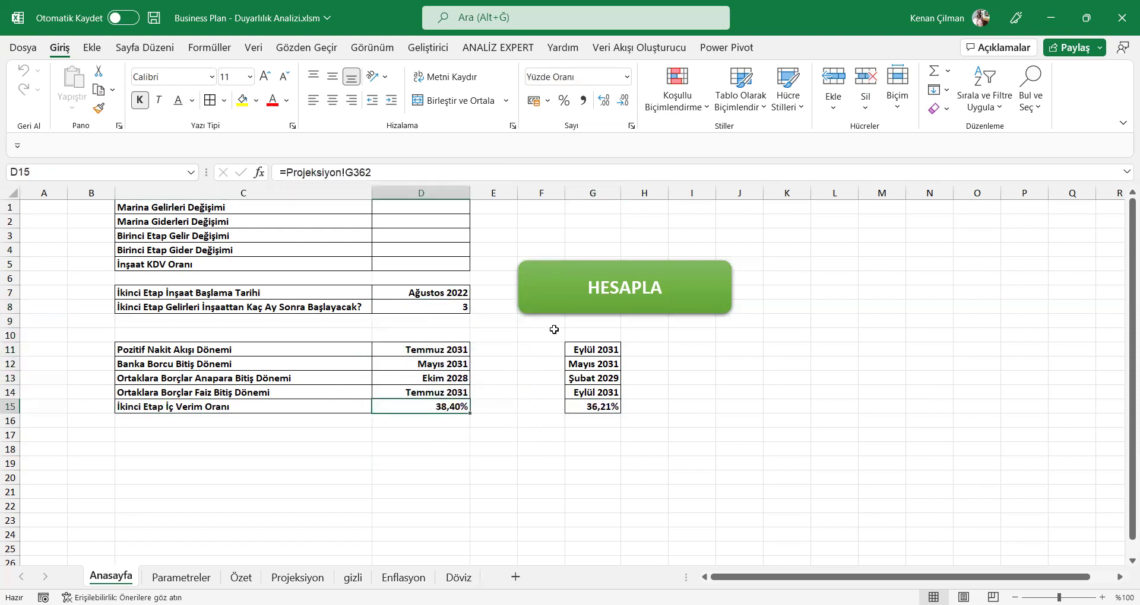
- Fill the blank cell G10 down over the stored results to G18, and undo the fill
left_click(589, 333)
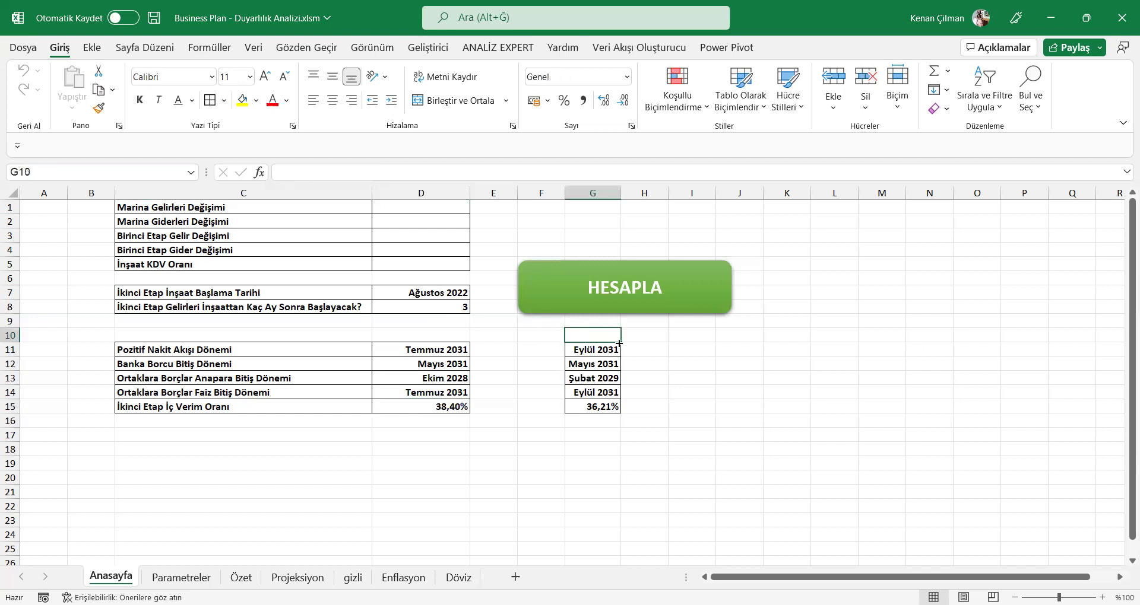
left_click_drag(621, 343, 620, 456)
left_click(588, 365)
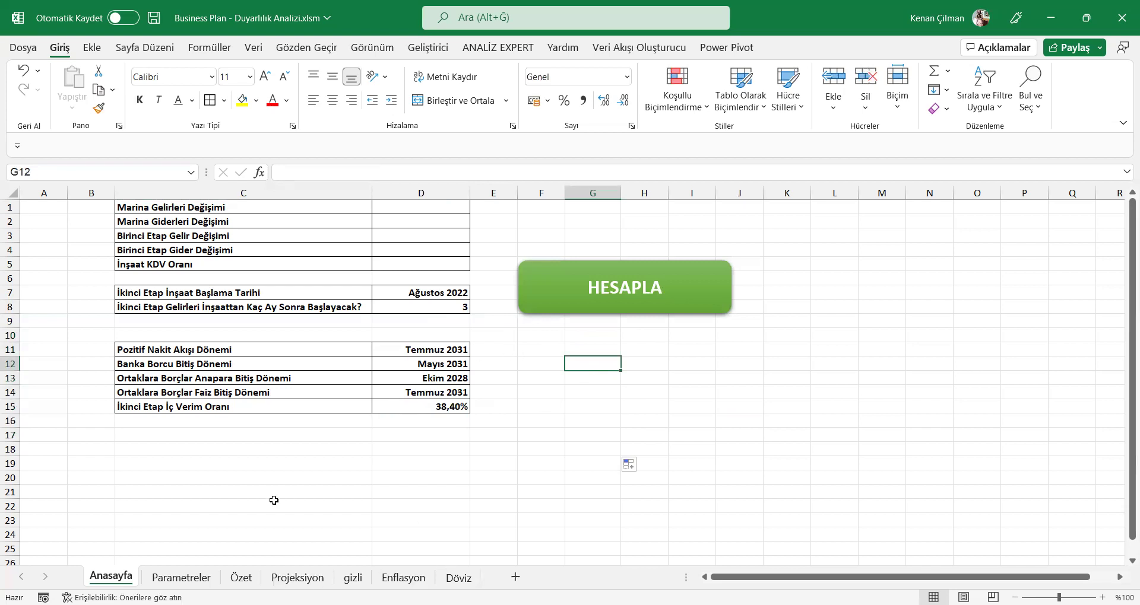
left_click_drag(429, 316, 651, 519)
left_click(590, 389)
key("ctrl+z")
- Review the second-stage inputs in rows 7 and 8 against the stored comparison results in G11:G15
left_click(465, 407)
left_click_drag(438, 293, 438, 307)
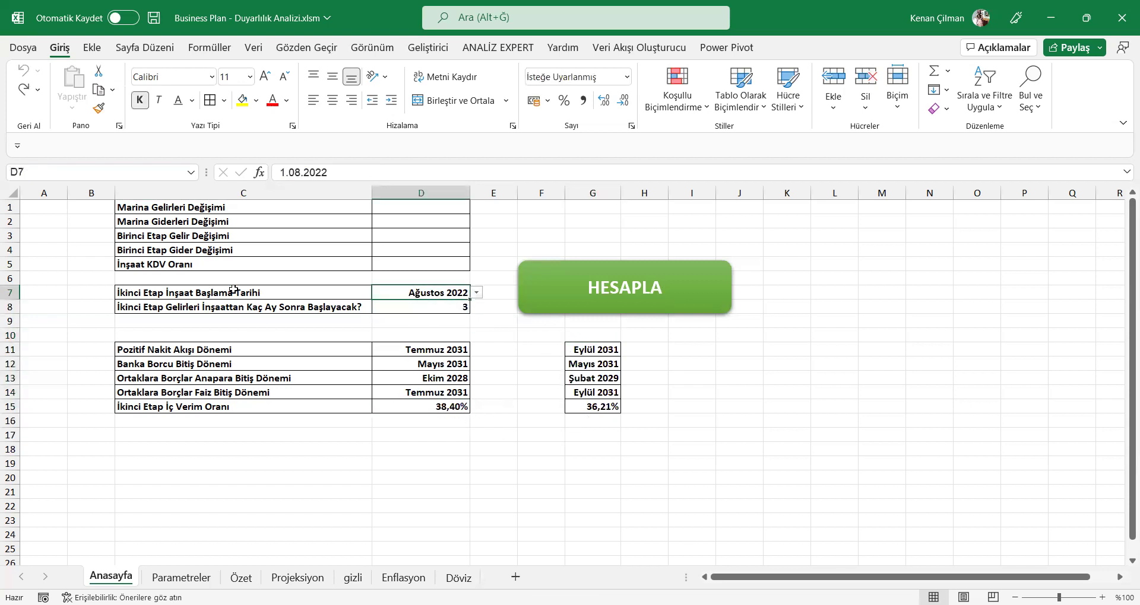
left_click_drag(233, 291, 427, 304)
left_click_drag(604, 354, 593, 408)
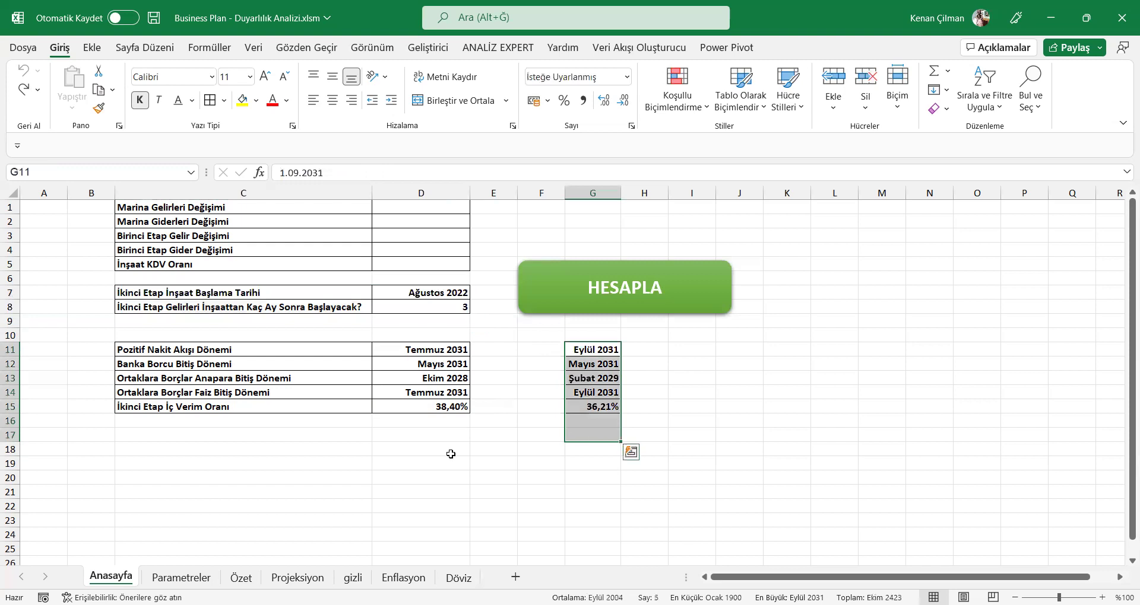
left_click(234, 517)
left_click(689, 506)
left_click_drag(593, 349, 594, 407)
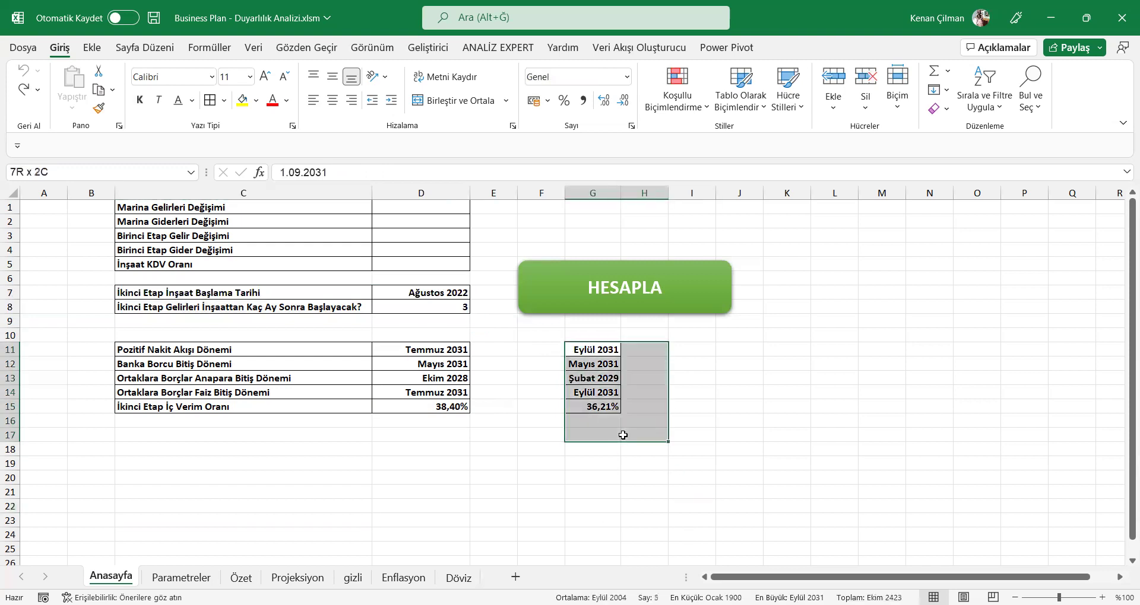
left_click(513, 488)
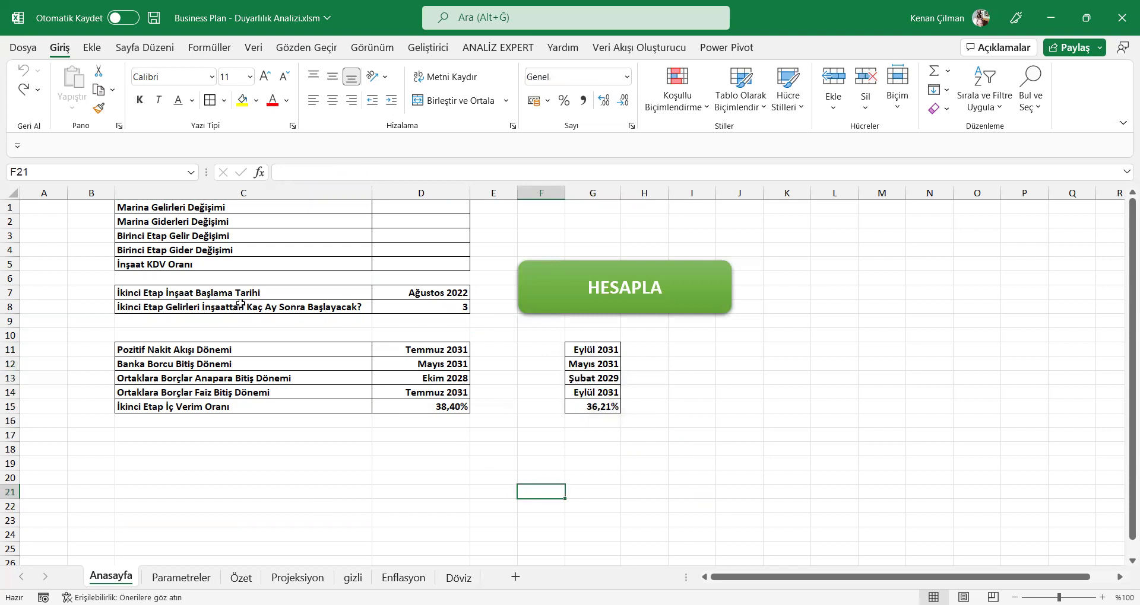
- Review the sensitivity input labels in C1:C5, from marina income change to construction VAT rate
left_click_drag(214, 209, 409, 266)
left_click(170, 392)
left_click_drag(170, 210, 409, 196)
left_click(248, 202)
left_click_drag(247, 203, 216, 266)
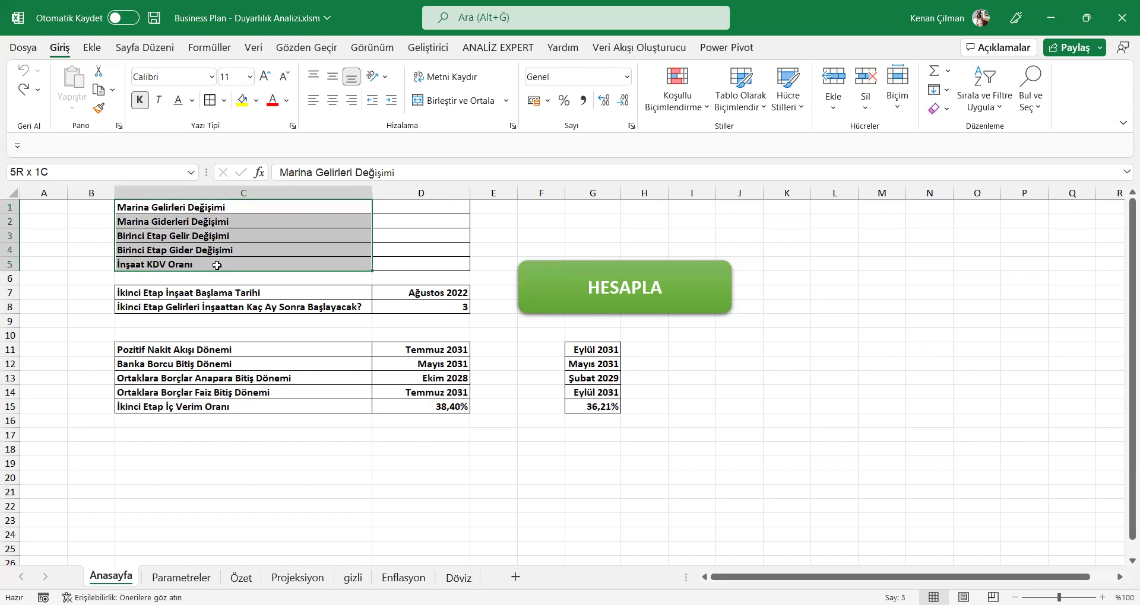
- Examine the input cells D1:D5 beside the marina, first-stage and construction VAT labels
left_click(305, 209)
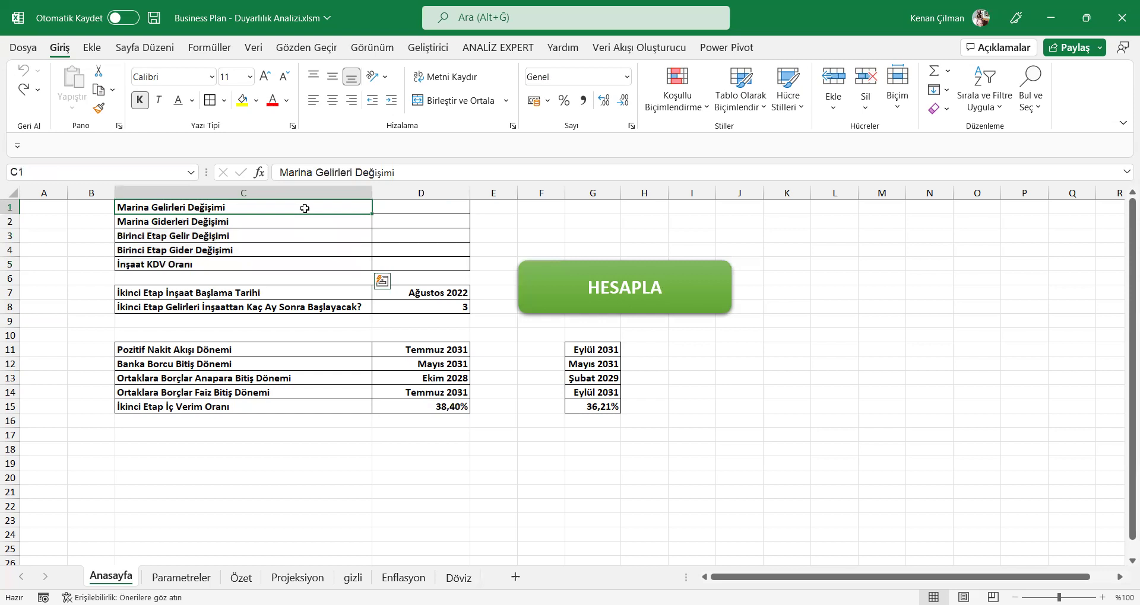
left_click(398, 207)
left_click(236, 216)
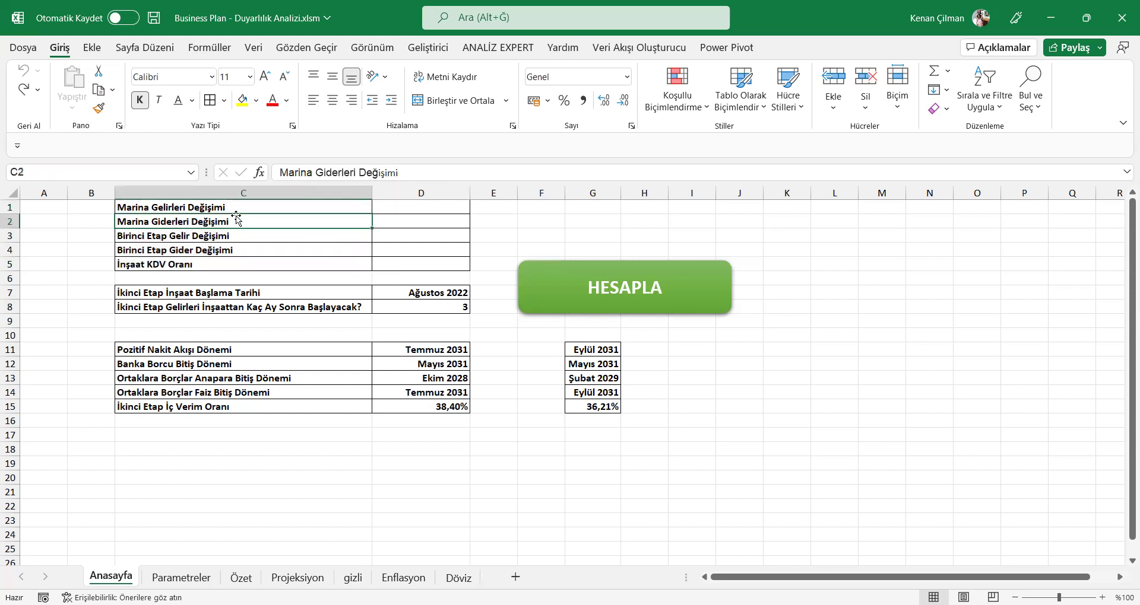
left_click(425, 214)
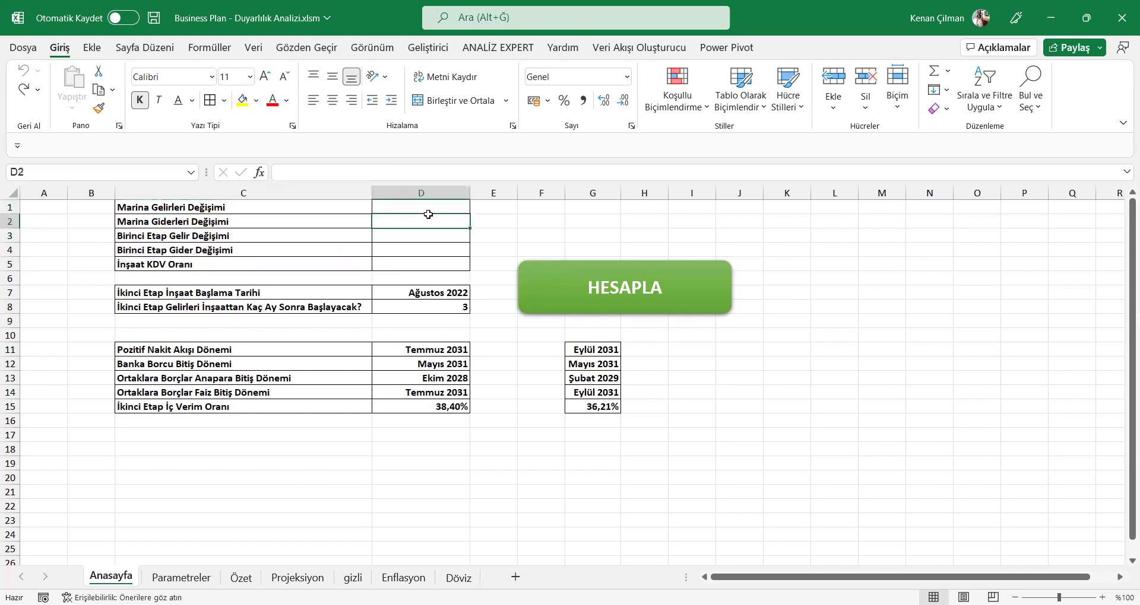
left_click(187, 238)
left_click(339, 246)
left_click_drag(356, 236, 419, 232)
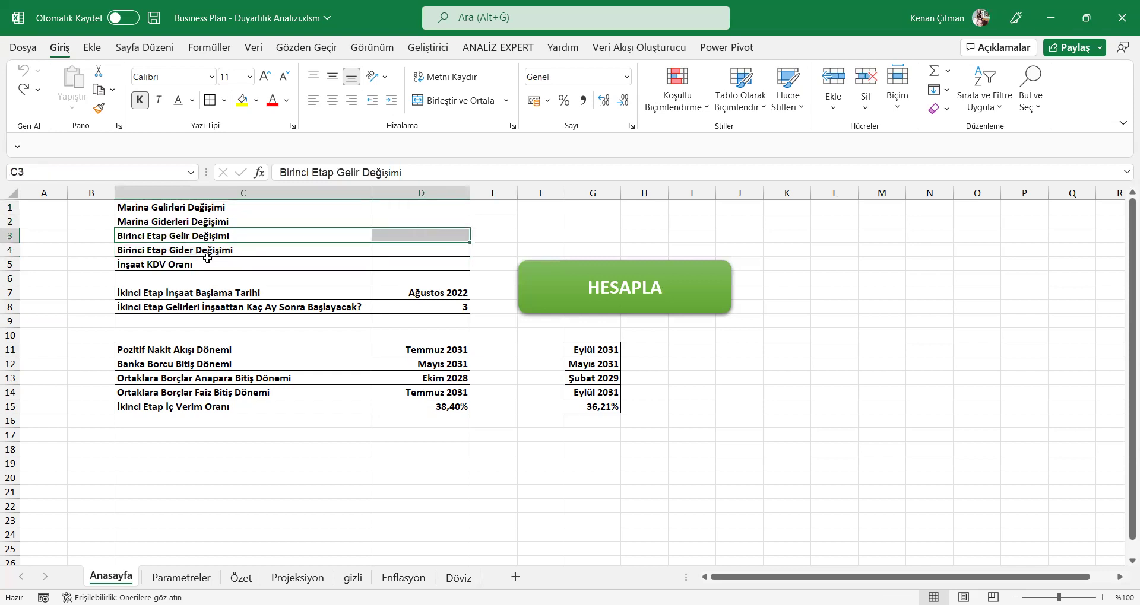
left_click(250, 251)
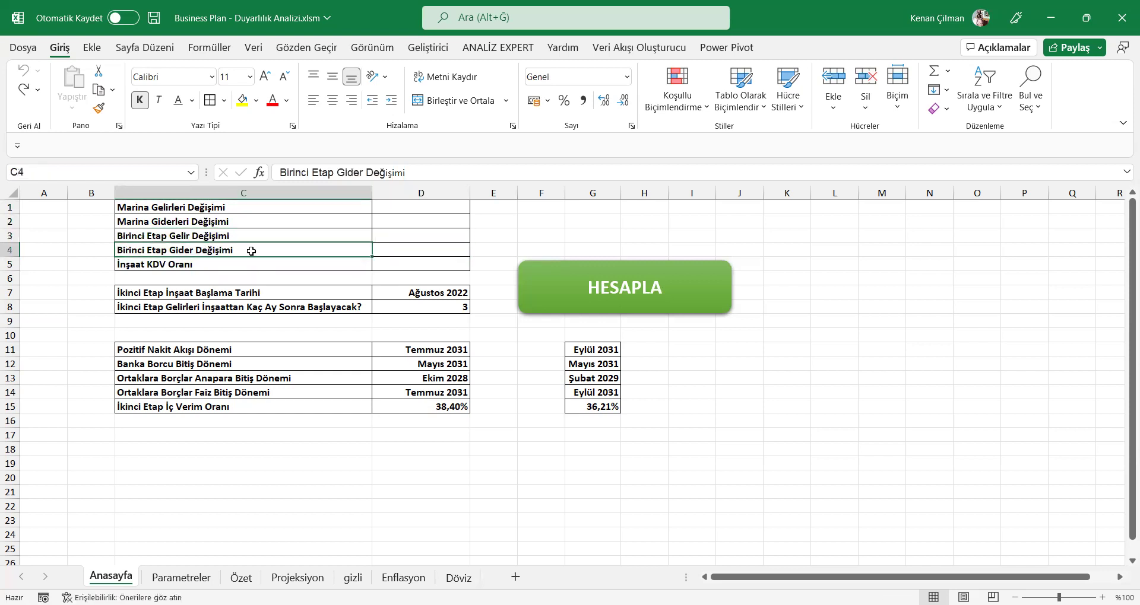
left_click(412, 244)
left_click_drag(415, 208, 402, 255)
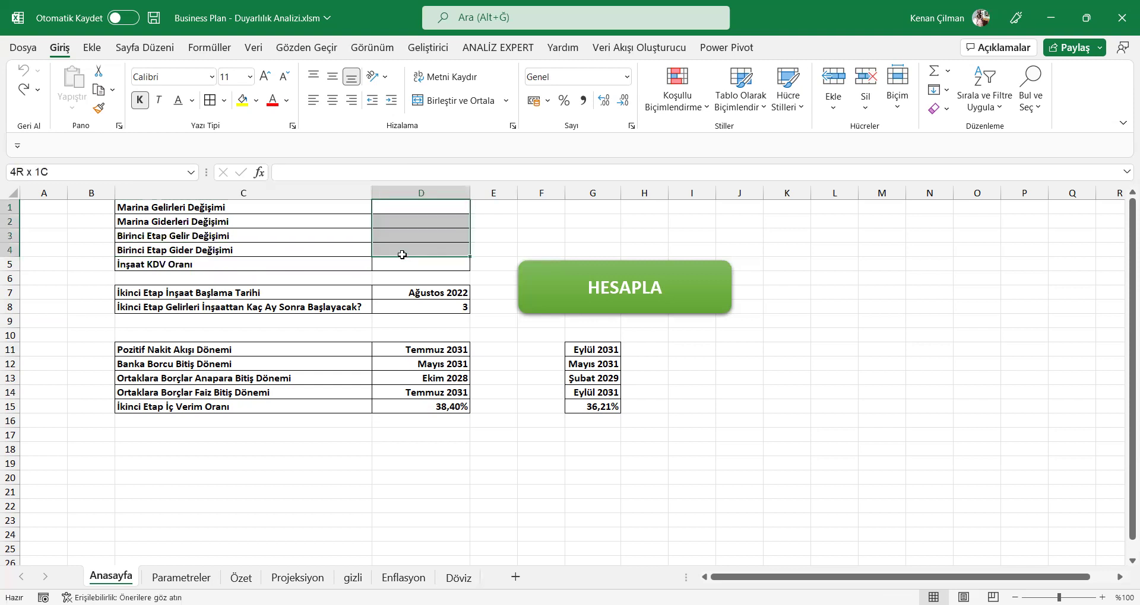
left_click_drag(167, 264, 430, 257)
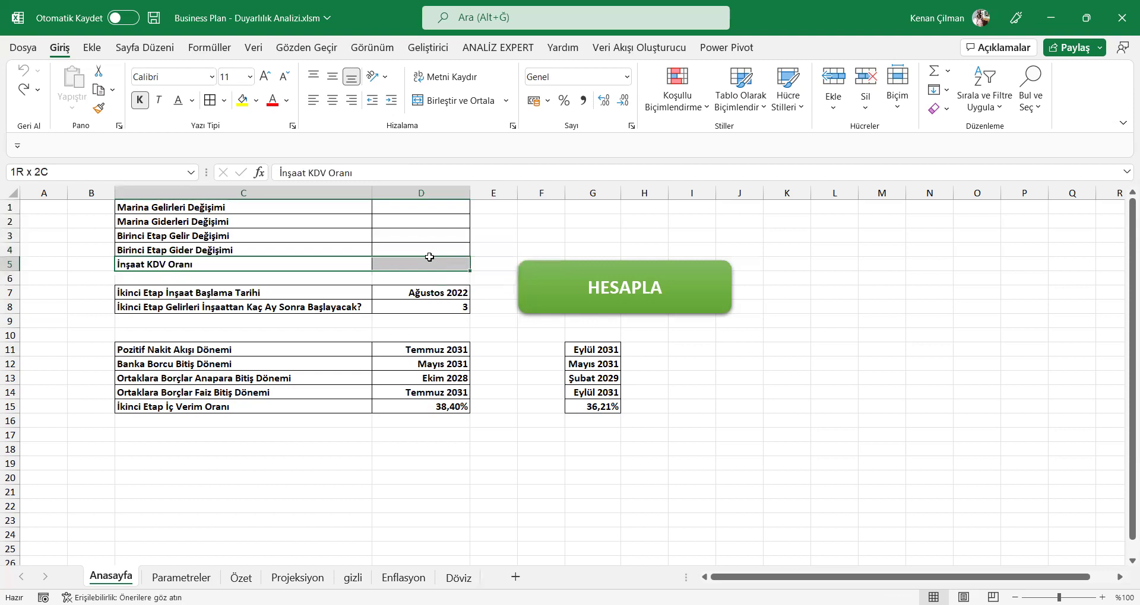
- Review the change and timing inputs in rows 1 to 8 together with the result periods below them
left_click(252, 316)
left_click_drag(230, 225, 252, 349)
left_click(257, 308)
left_click_drag(277, 224, 330, 451)
left_click(325, 374)
left_click_drag(251, 225, 418, 452)
left_click(365, 375)
left_click_drag(382, 264, 411, 378)
left_click(282, 378)
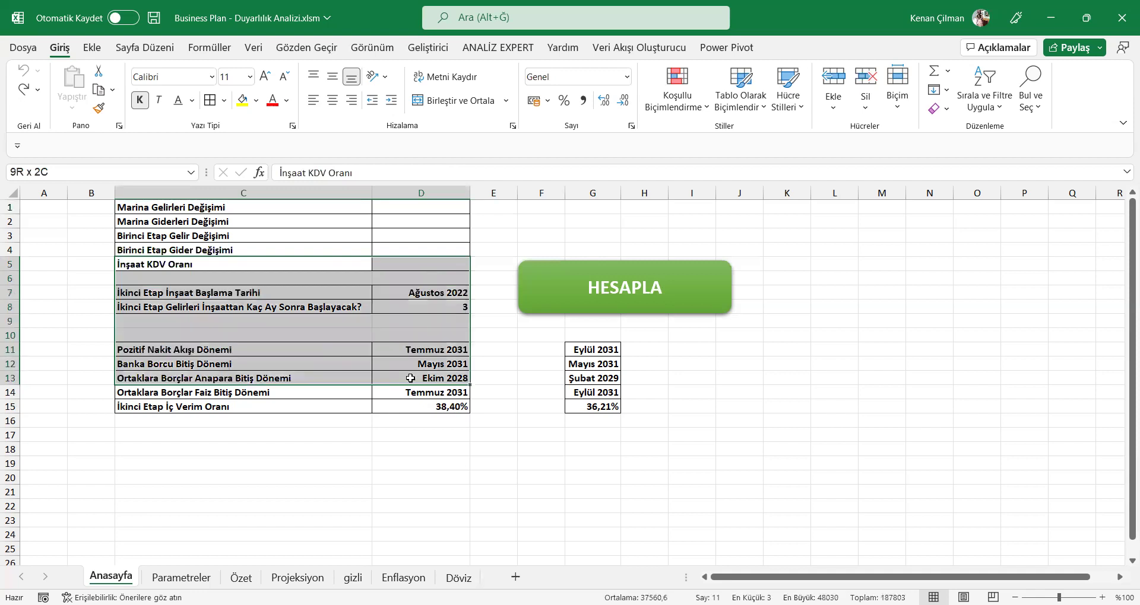
- Examine the bank debt end period in row 12 and its formula against the change inputs in D1:D5
left_click(399, 364)
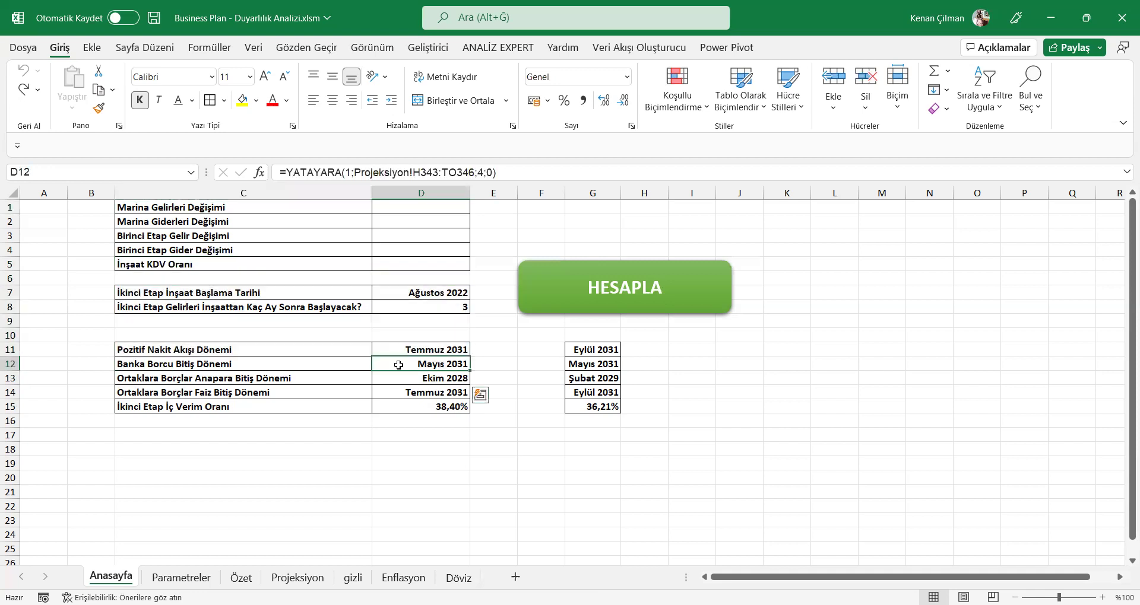
left_click(441, 206)
left_click_drag(441, 206, 147, 478)
left_click(326, 396)
left_click_drag(358, 272, 421, 265)
left_click(395, 367)
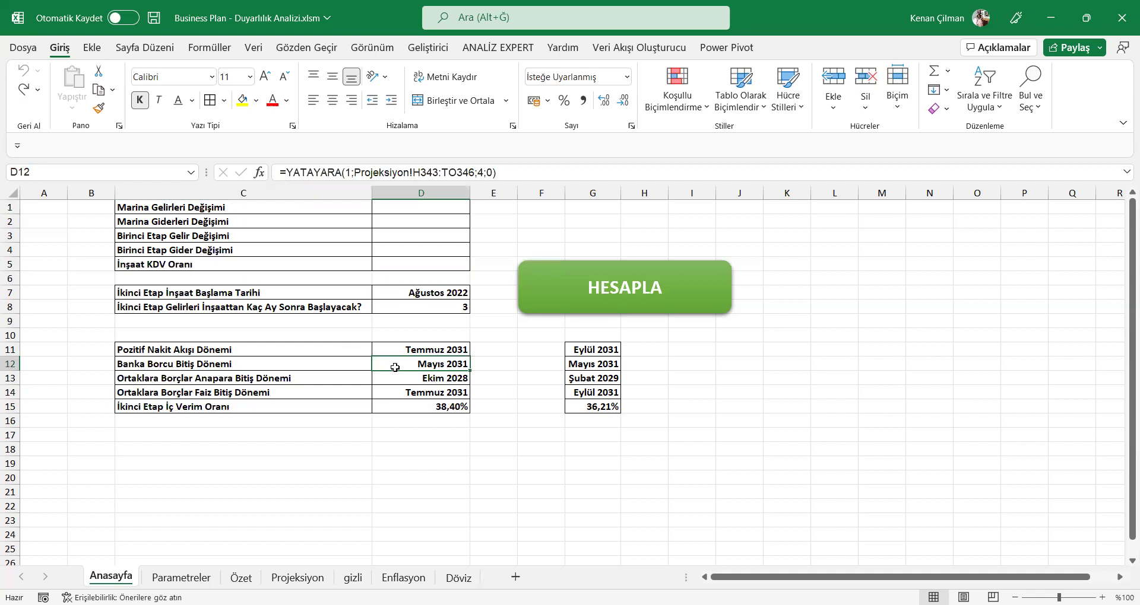
left_click_drag(297, 254, 246, 286)
left_click(305, 364)
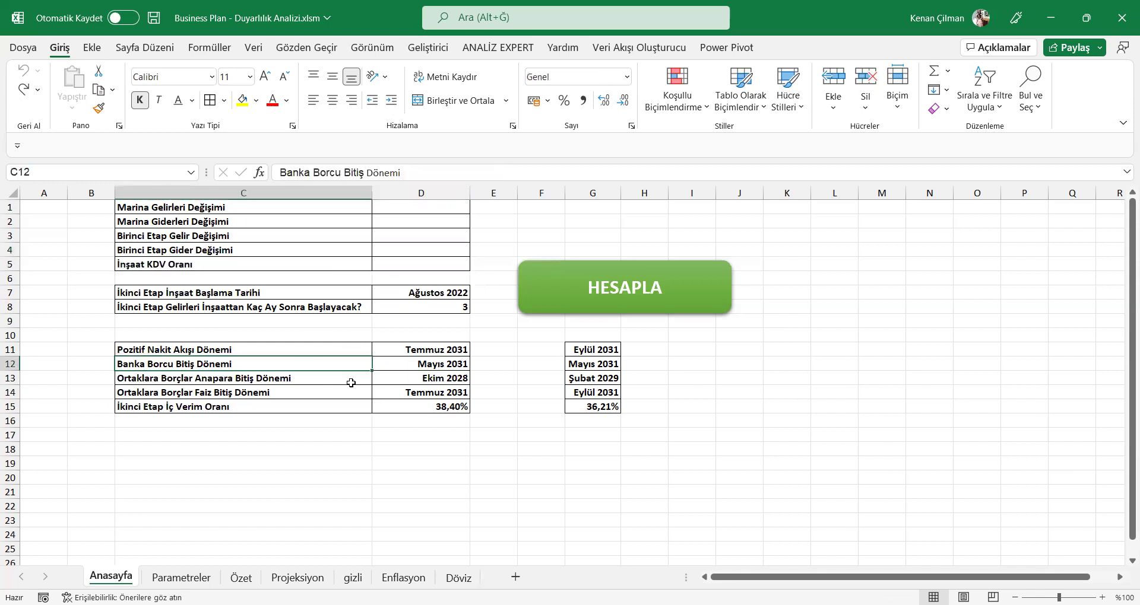
- Review the construction VAT rate input in row 5 and the partner principal debt formula in D13
left_click(253, 264)
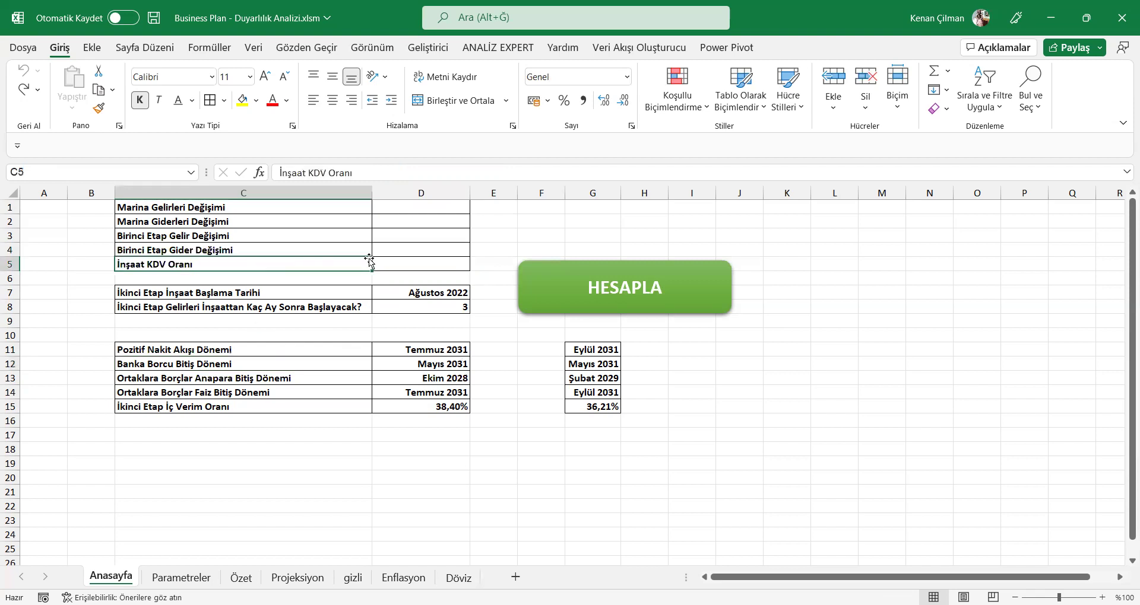
left_click(410, 263)
left_click_drag(320, 250, 422, 396)
left_click(424, 378)
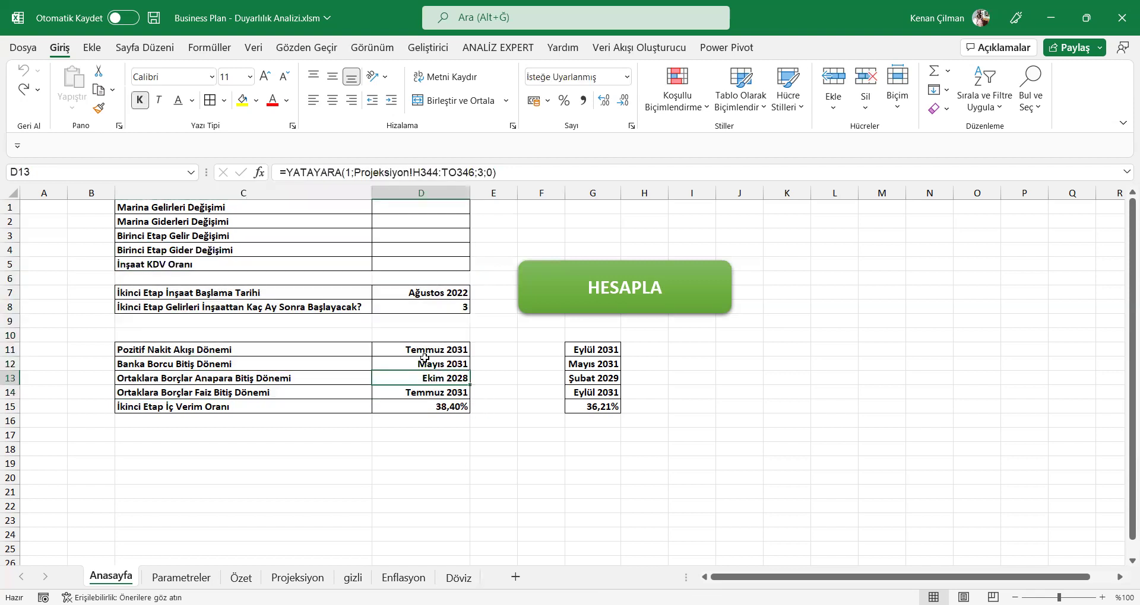
- Set the marina income change in D1 to 1%
left_click(238, 207)
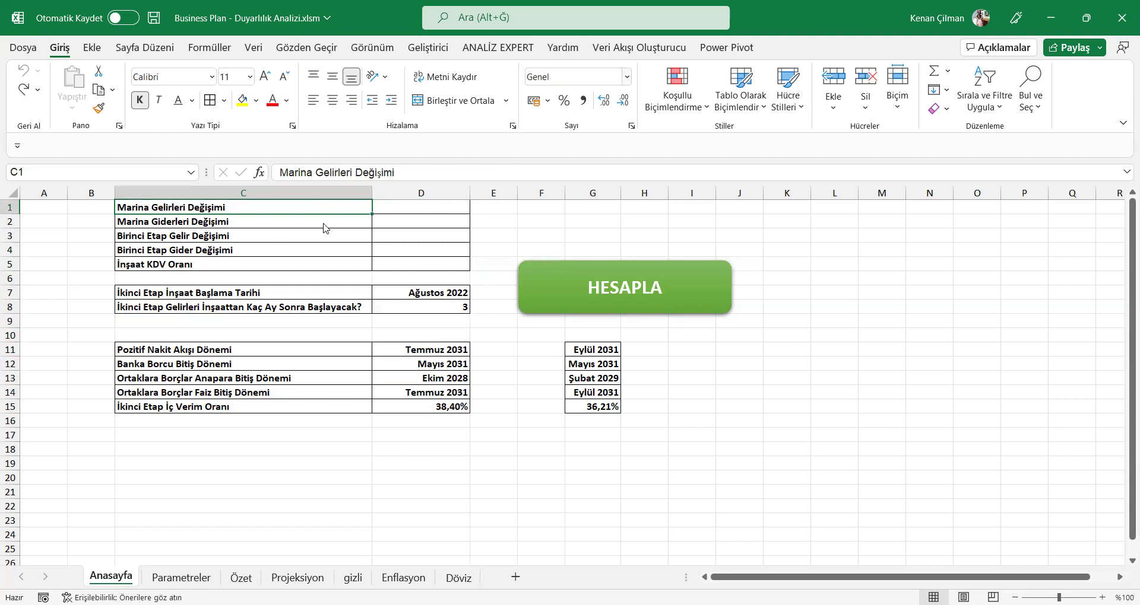
left_click(419, 208)
type("1%")
key("Return")
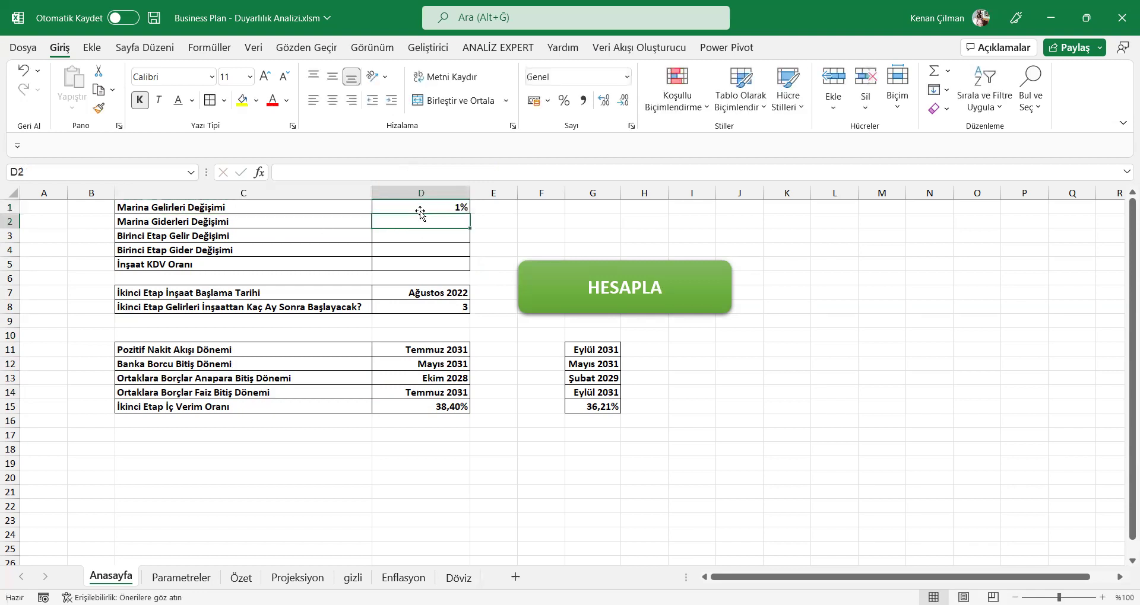
- Switch to the Projeksiyon sheet and locate the marina income lines, total income and June 2022 annual mooring income
left_click(521, 296)
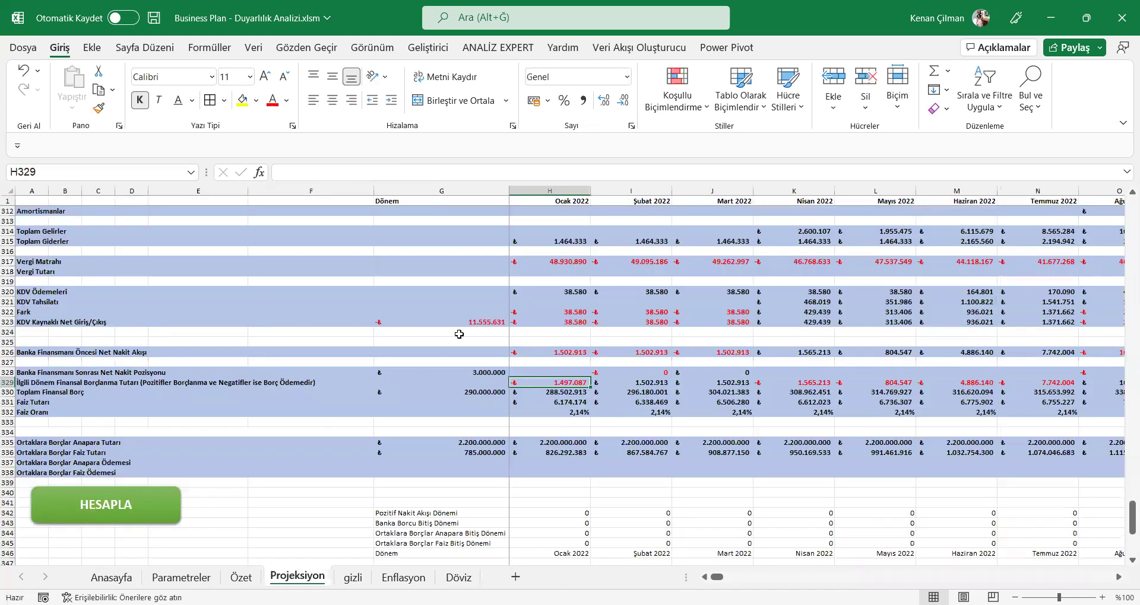
scroll(457, 285, "up", 18)
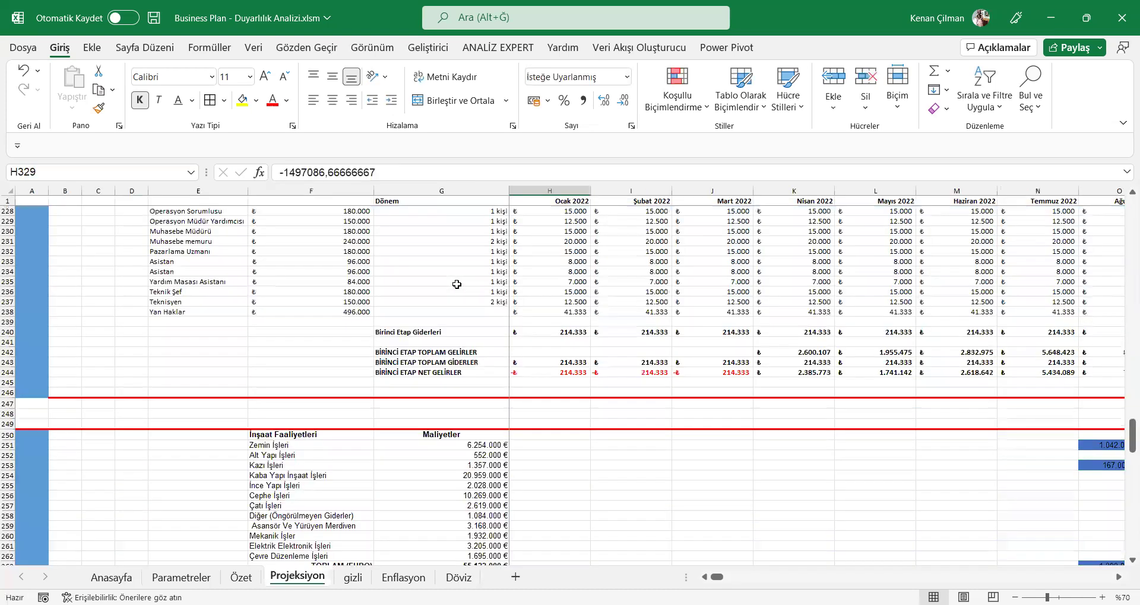
left_click(428, 221)
left_click(428, 267)
left_click_drag(436, 230, 521, 266)
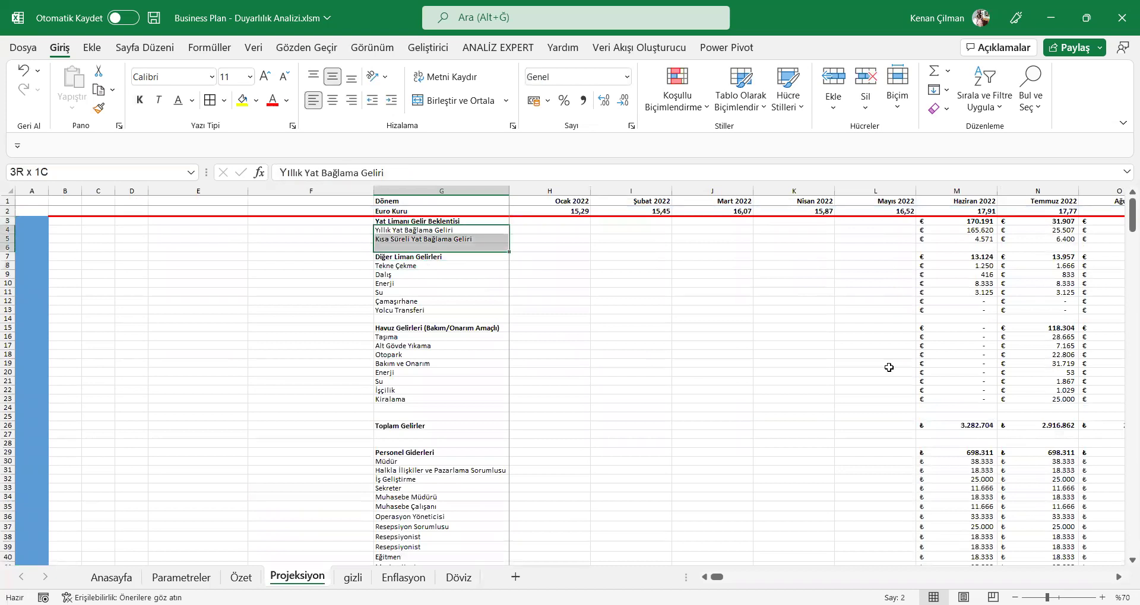
left_click(1007, 426, "shift")
left_click(970, 276)
left_click(971, 233)
- Scan the annual mooring income in row 4 month by month from 2022 into 2027 for fixed values and formulas
key("Right")
key("Right")
key("Right")
key("Right")
key("Right")
key("Right")
key("Right")
key("Right")
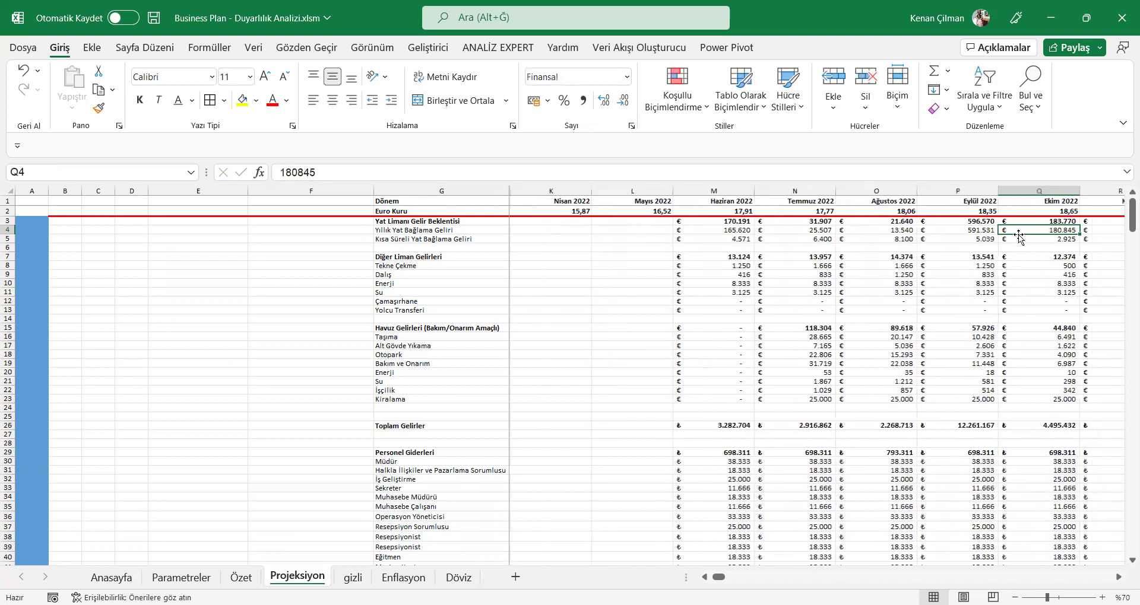
key("Right")
key("Right")
key("Right")
key("Right")
key("Right")
key("Right")
key("Right")
key("Right")
key("Right")
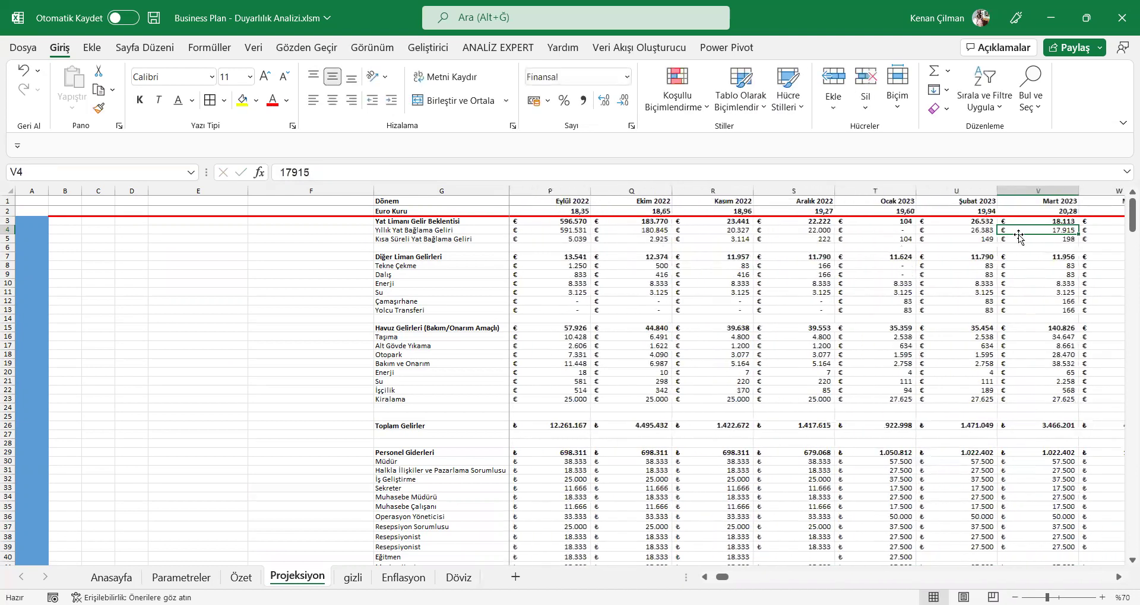
key("Right")
key("Right")
key("Right")
key("Right")
key("Right")
key("Right")
key("Right")
key("Right")
key("Right")
key("Right")
key("Right")
key("Right")
key("Right")
key("Right")
key("Right")
key("Right")
key("Right")
key("Right")
key("Right")
key("Right")
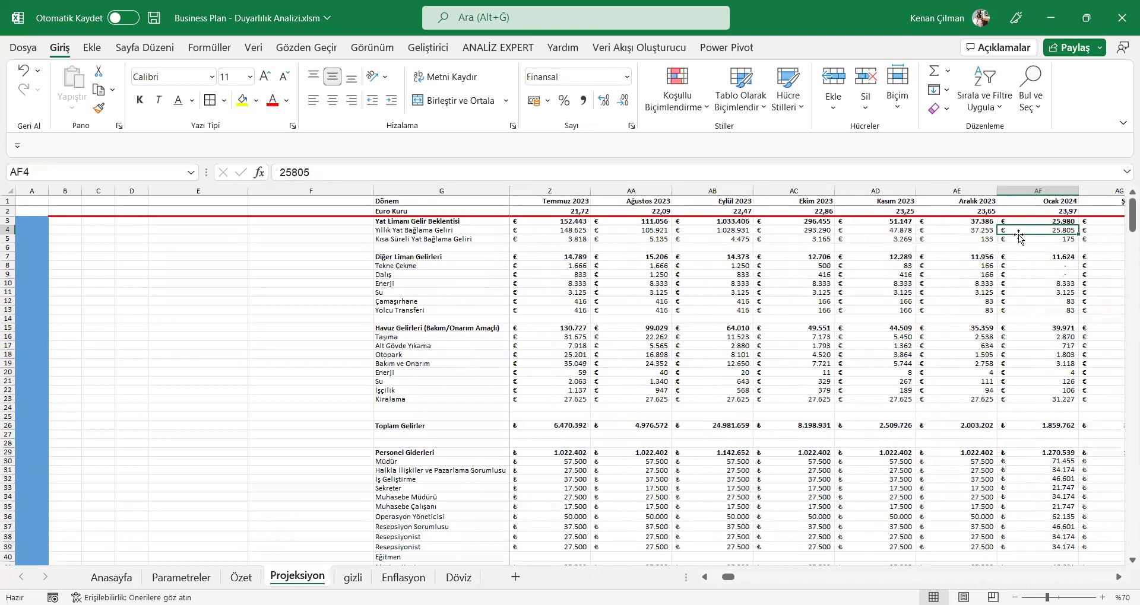
key("Right")
key("Right")
key("Right")
key("Right")
key("Right")
key("Right")
key("Right")
key("Right")
key("Right")
key("Right")
key("Right")
key("Right")
key("Right")
key("Right")
key("Right")
key("Right")
key("Right")
key("Right")
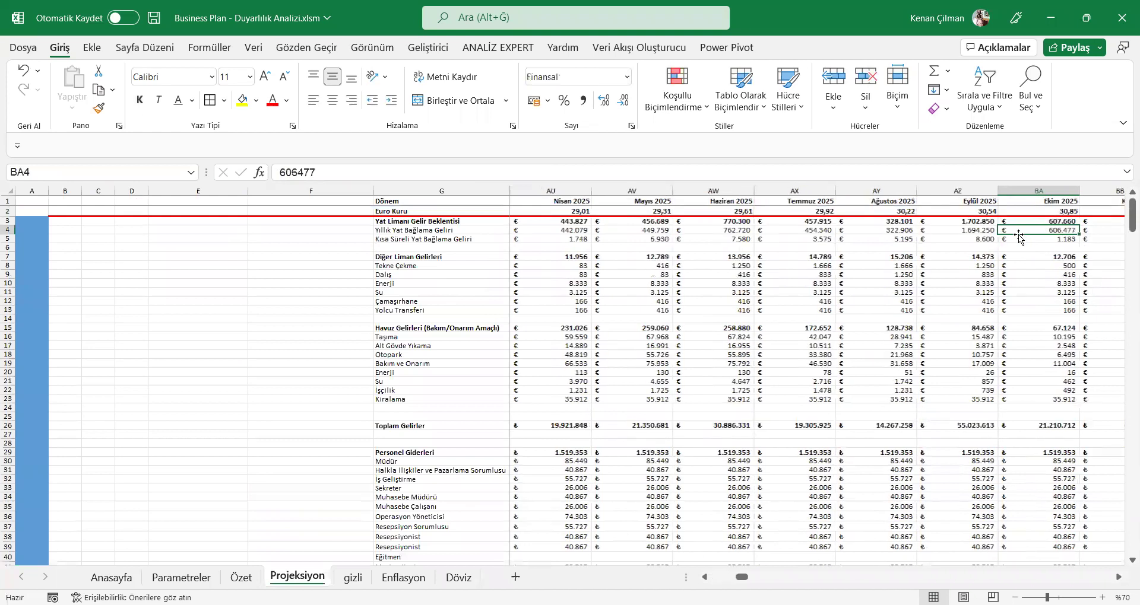
- Compare the contents of annual mooring income cells BO4 for December 2026 and BP4 for January 2027
key("Right")
key("Left")
key("Left")
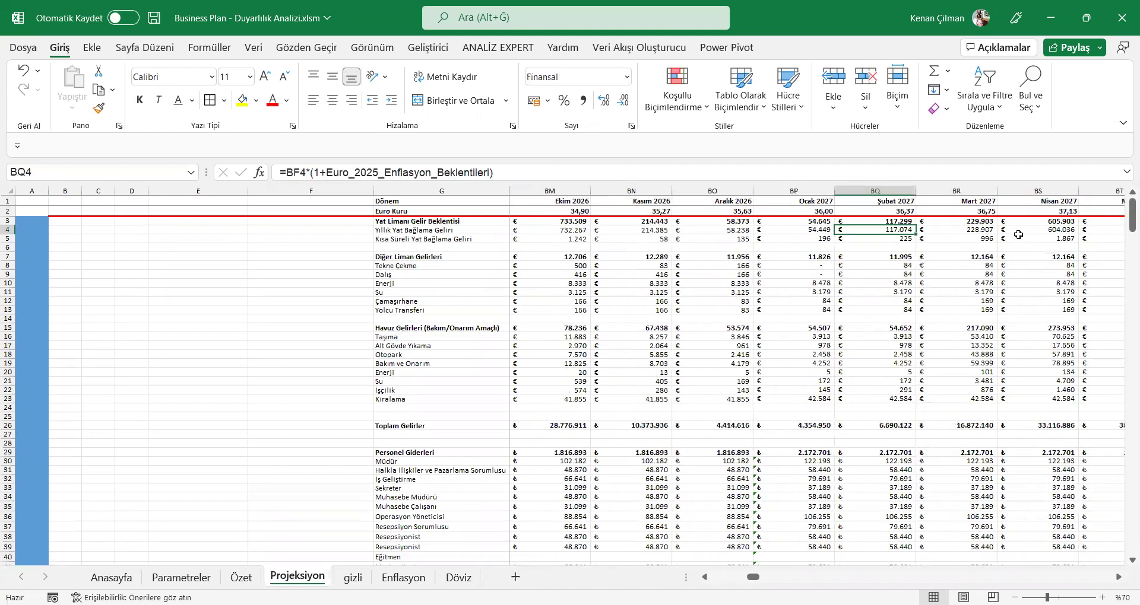
key("Left")
key("Left")
key("Left")
key("Right")
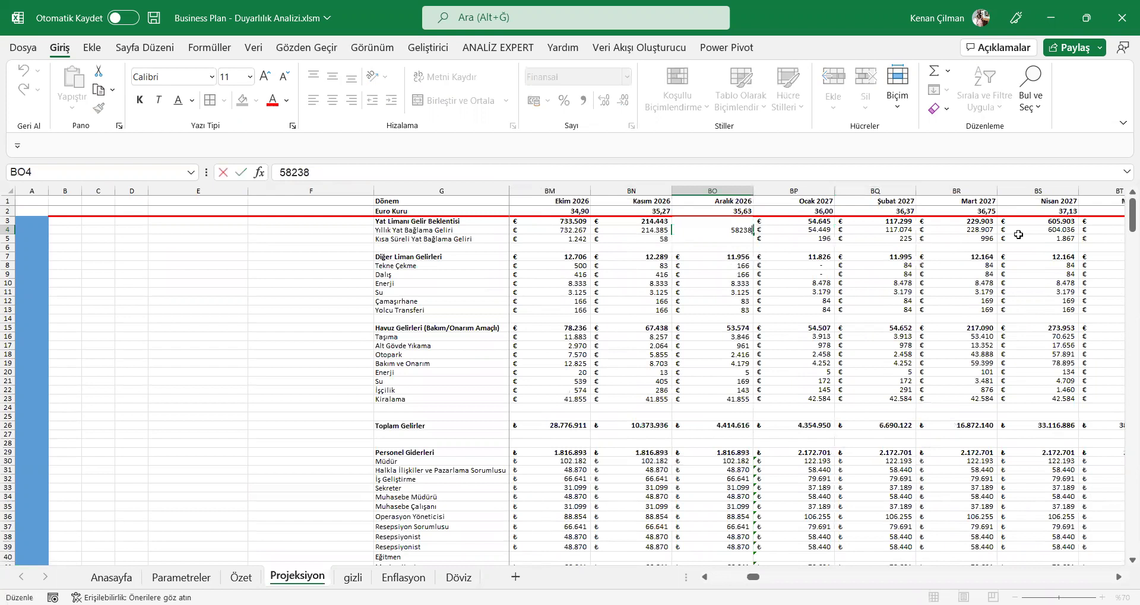
key("Left")
key("Right")
key("F2")
key("Escape")
key("Right")
key("F2")
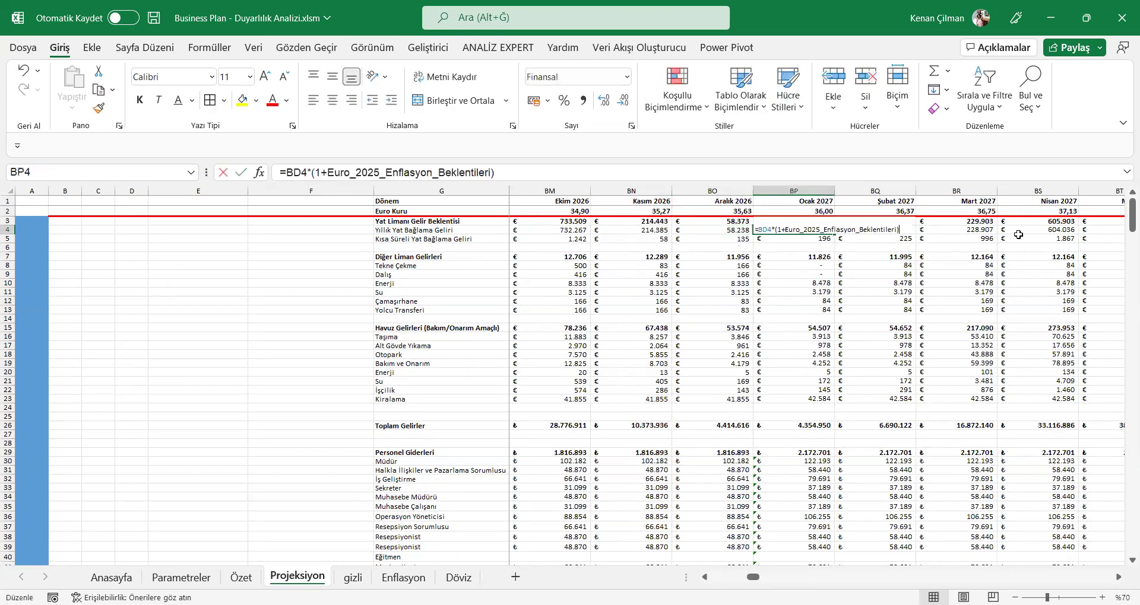
key("Escape")
key("Left")
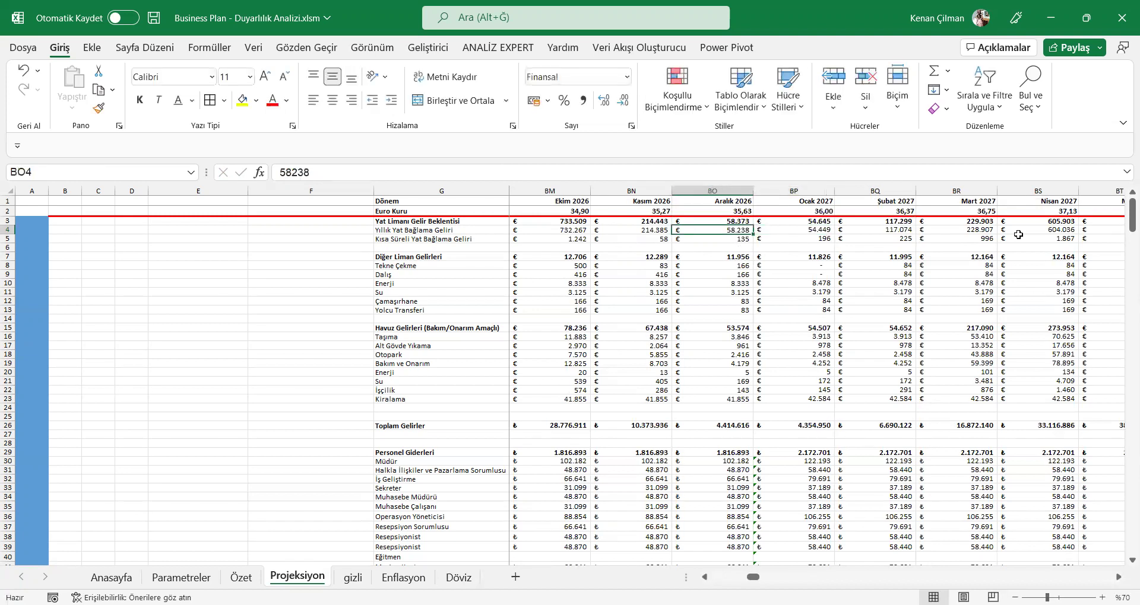
- Inspect the December 2026 annual and short-term mooring income cells BO4 and BO5 for fixed values
key("F2")
key("Escape")
key("Left")
key("Right")
key("F2")
key("Escape")
key("Down")
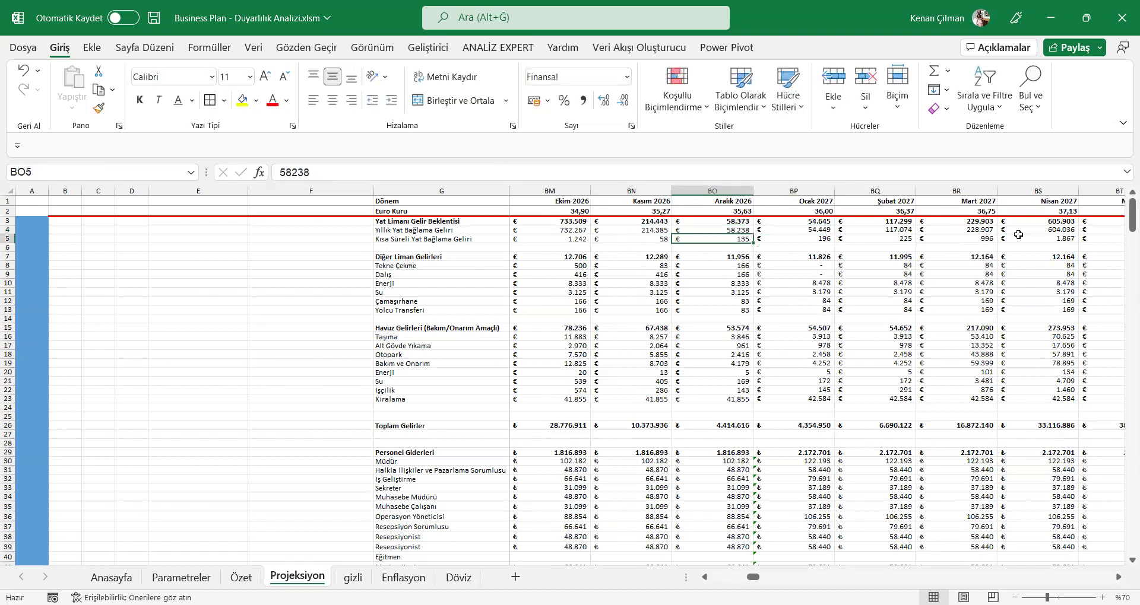
key("F2")
key("Escape")
key("Up")
key("F2")
key("Return")
key("F2")
key("Escape")
key("Up")
key("F2")
key("Escape")
key("Down")
key("Up")
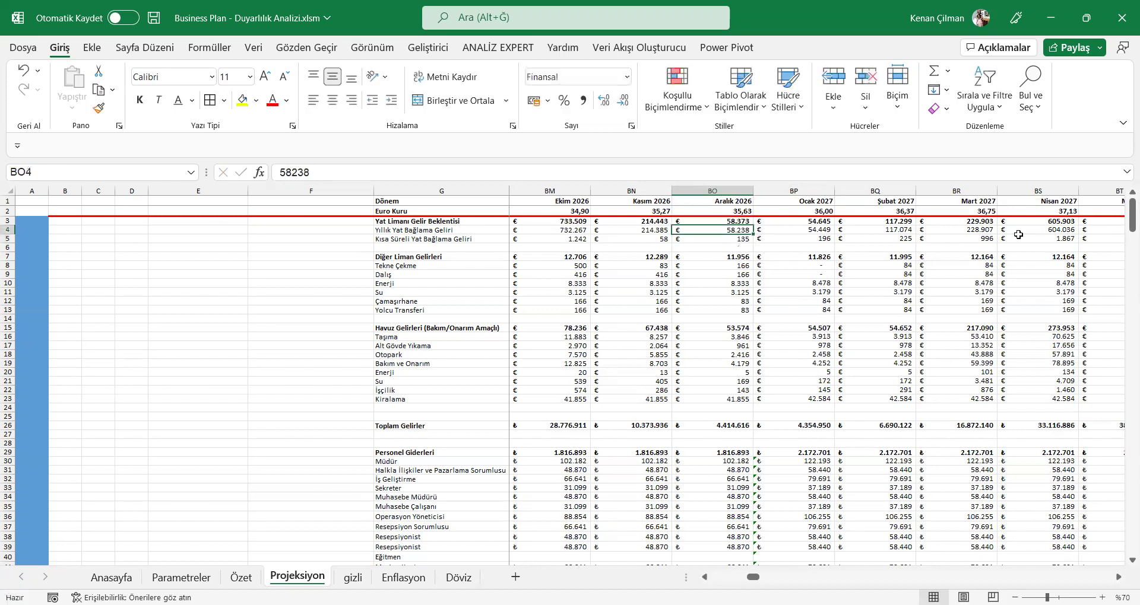
- Inspect the inflation formulas behind the January and February 2027 mooring income in BP4, BQ4 and BQ5
key("Right")
key("F2")
key("Escape")
key("F2")
key("Escape")
key("Right")
key("F2")
key("Escape")
key("Down")
key("F2")
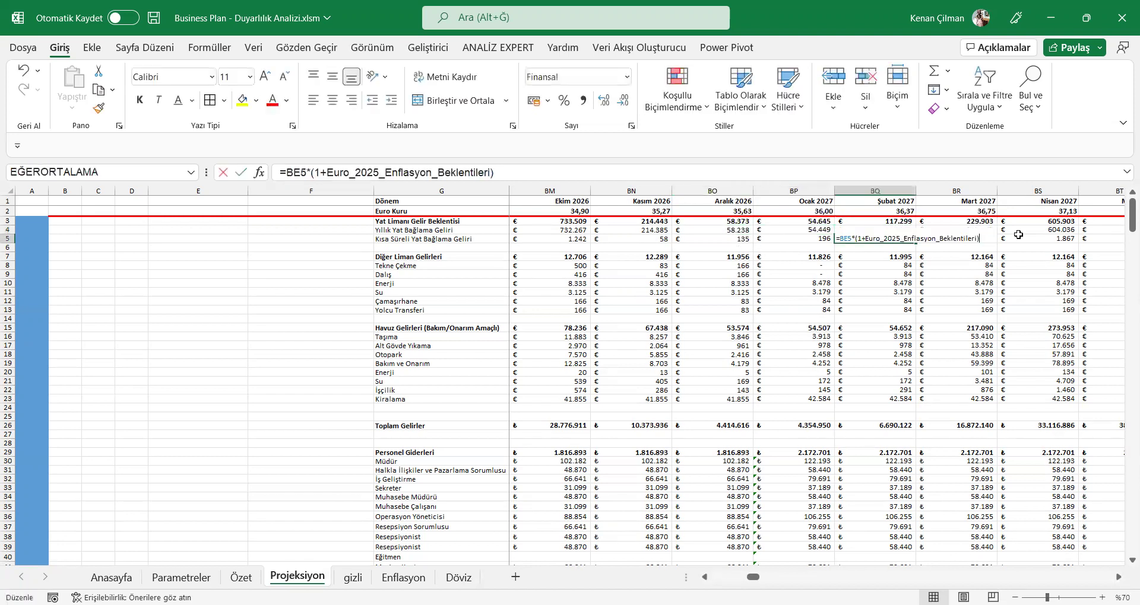
key("Escape")
- Compare the short-term mooring formula in BP5 with the December 2026 entries in BO4 and BO5
key("Left")
key("F2")
key("Escape")
key("Left")
key("Up")
key("F2")
key("Escape")
key("Down")
key("F2")
key("Escape")
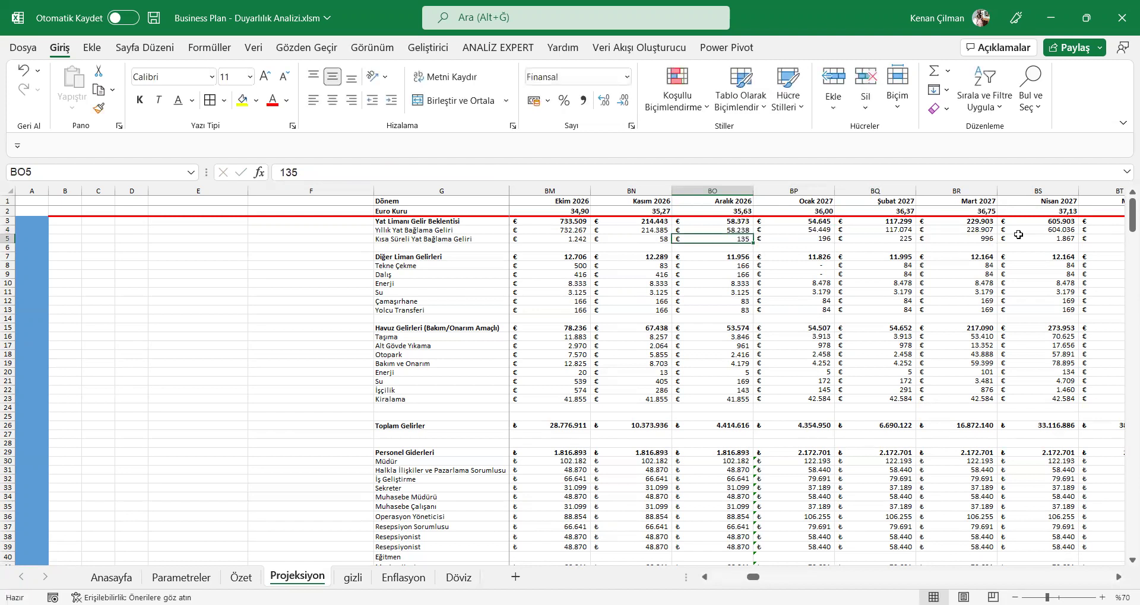
- Check the December 2026 euro rate and the other marina income lines in column BO against their January 2027 formulas
key("Up")
key("Up")
key("Up")
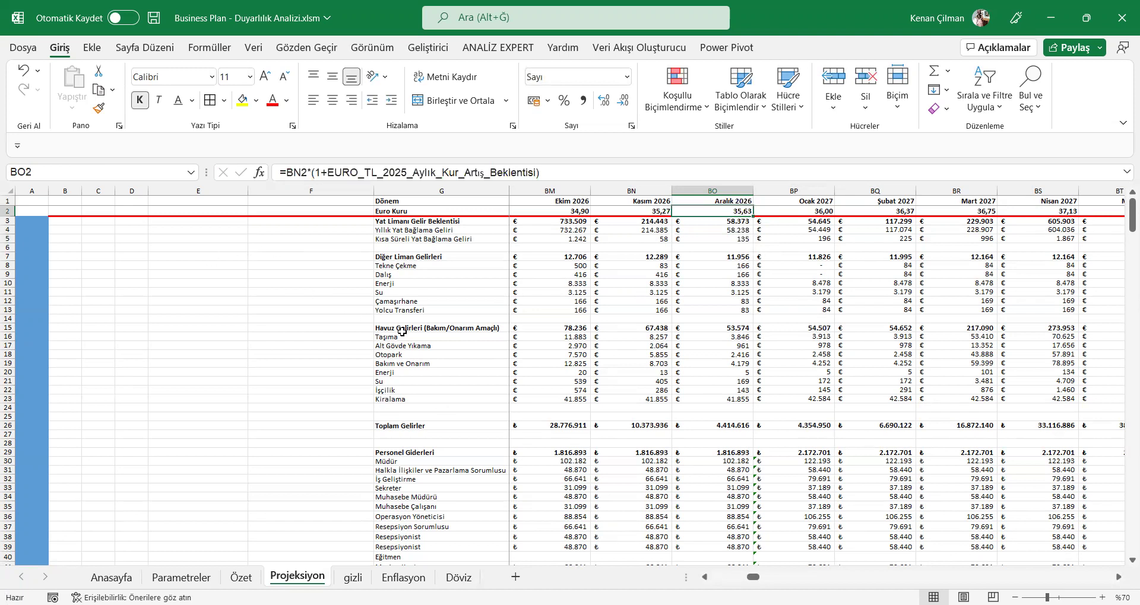
left_click(724, 363)
key("F2")
left_click(784, 363)
key("F2")
left_click_drag(712, 310, 730, 390)
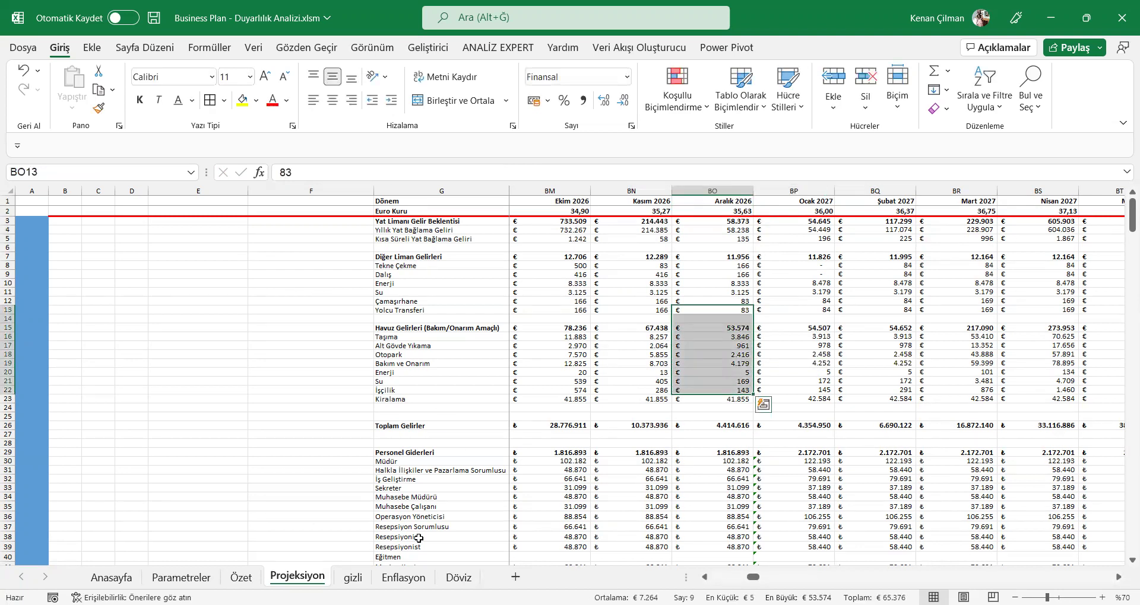
left_click(595, 342)
left_click(730, 381)
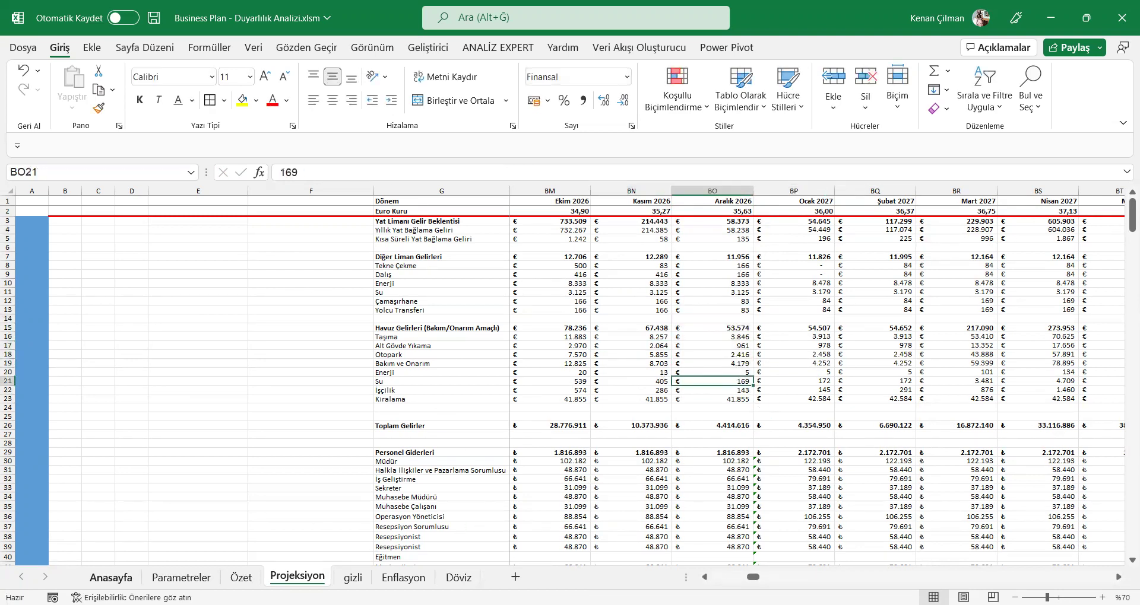
- Enter the multiplier formula =(1+Anasayfa!$D$1) in cell E1 of the Projeksiyon sheet, with an absolute reference to the marina income change
left_click(207, 199)
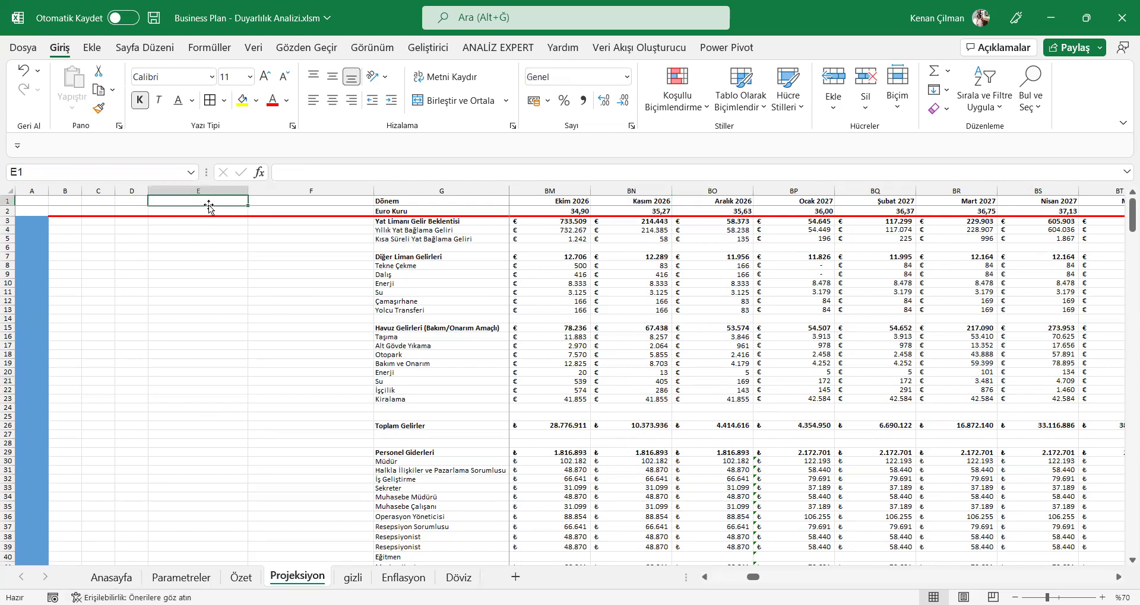
type("=")
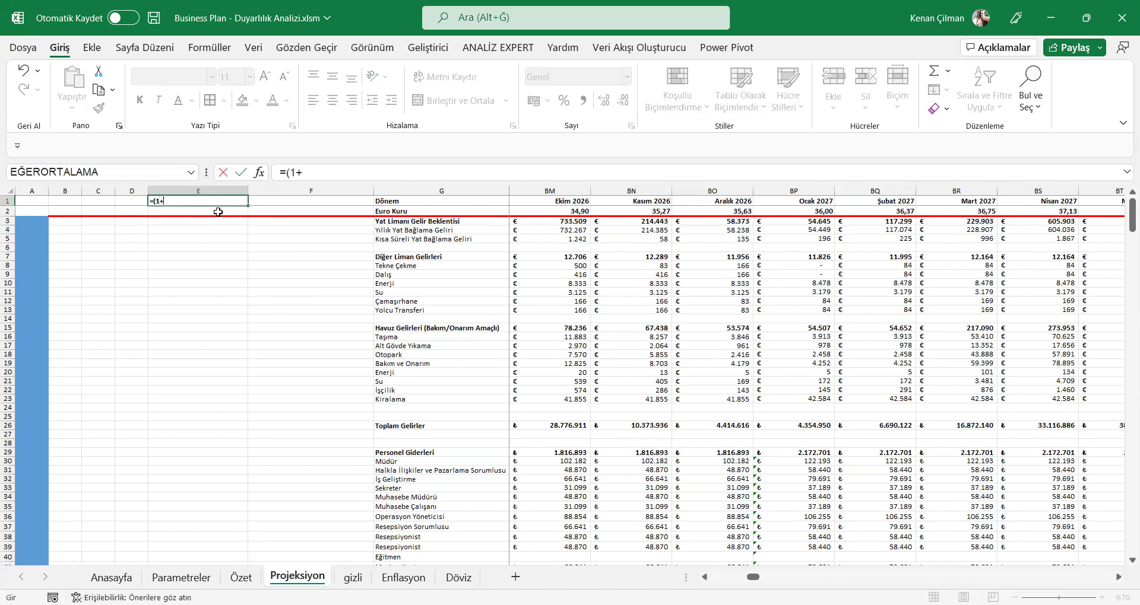
type("(1+")
left_click(104, 575)
left_click(423, 207)
key("Return")
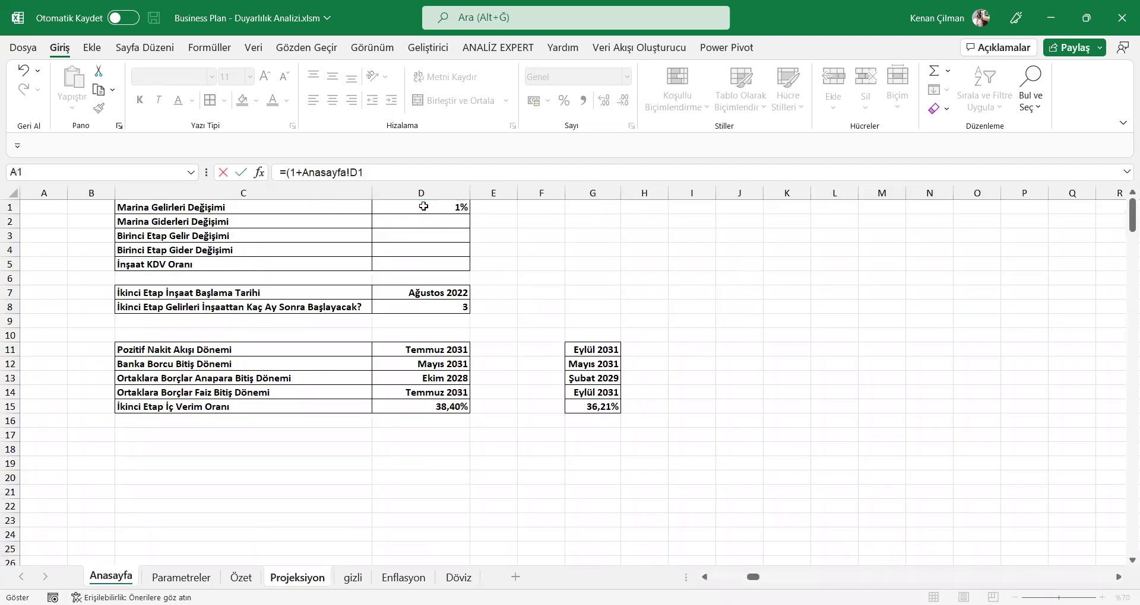
key("Escape")
type(")")
left_click(201, 201)
key("F4")
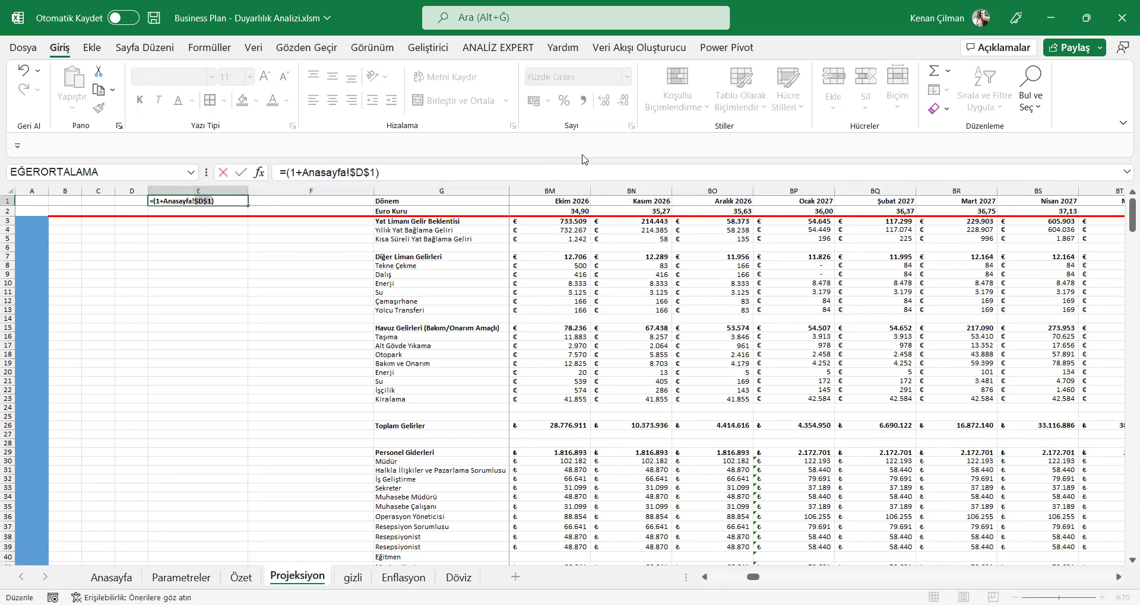
key("Return")
key("Up")
key("F2")
key("ctrl+Return")
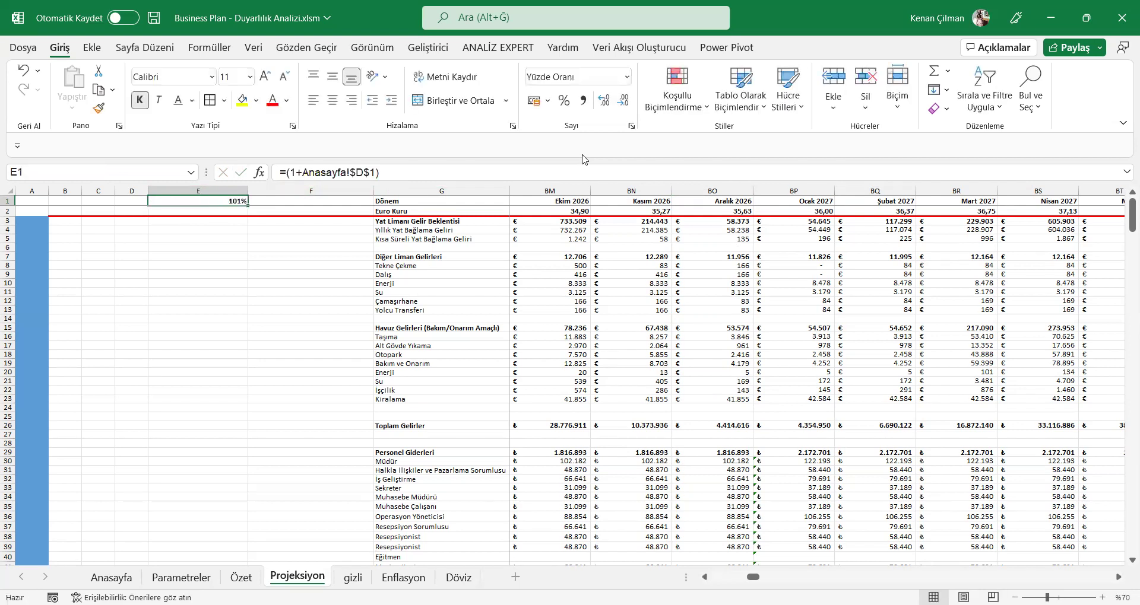
- Set Marina Gelirleri Değişimi on the Anasayfa sheet to 5% and return to the Projeksiyon sheet
key("ctrl+Page_Up")
key("ctrl+Page_Up")
key("ctrl+Page_Up")
key("ctrl+Page_Up")
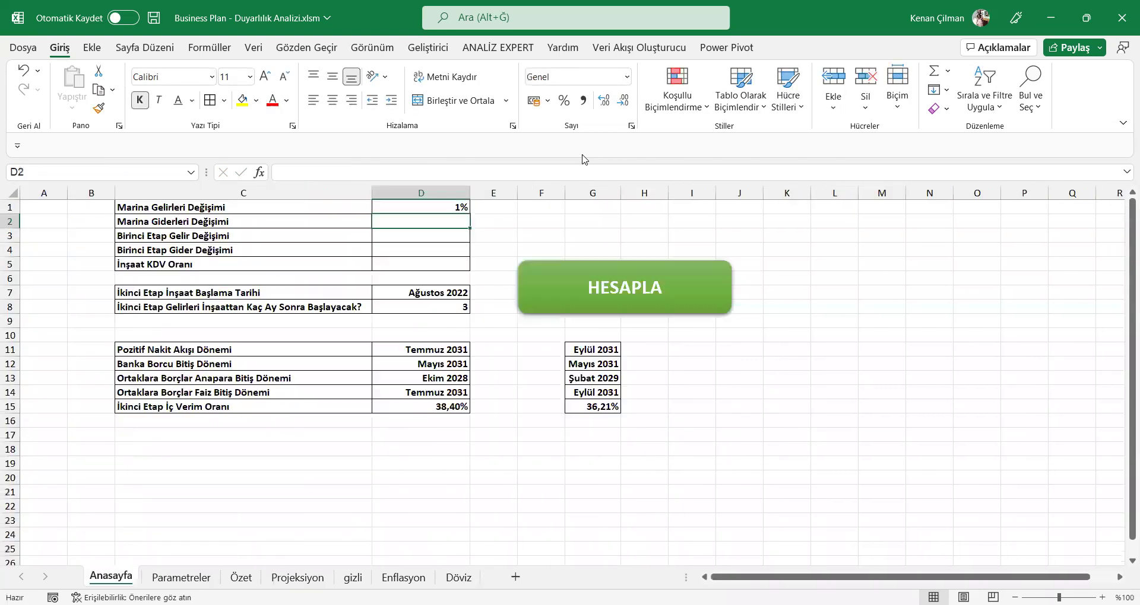
left_click(438, 205)
type("5")
key("Return")
left_click(298, 578)
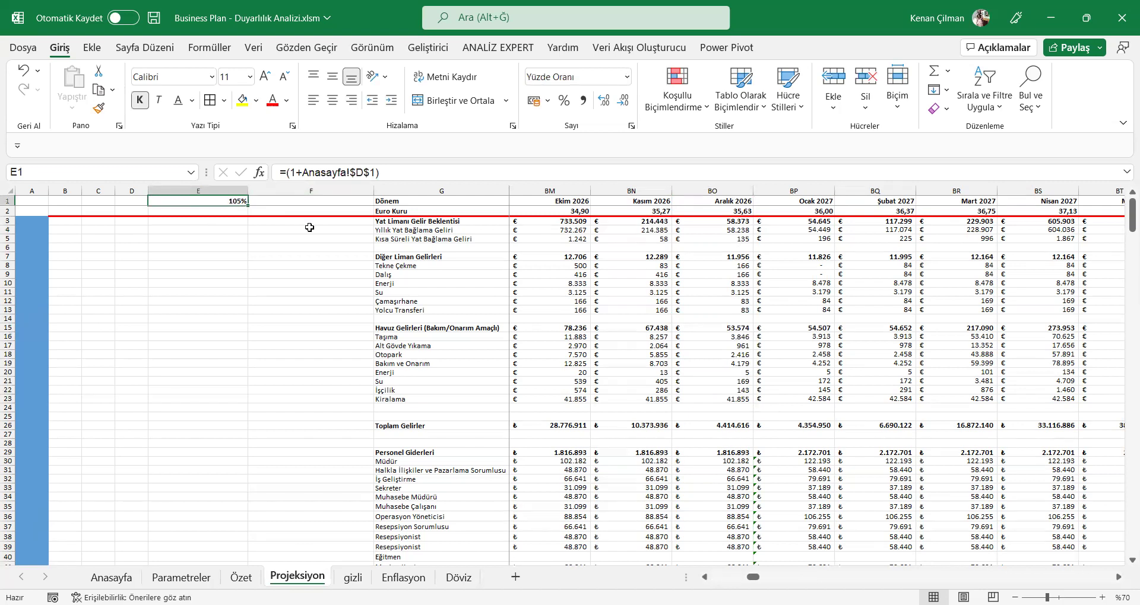
- Compare the E1 multiplier with the late 2026 income cells and the fixed June 2022 mooring values in M4 and M5
left_click(347, 265)
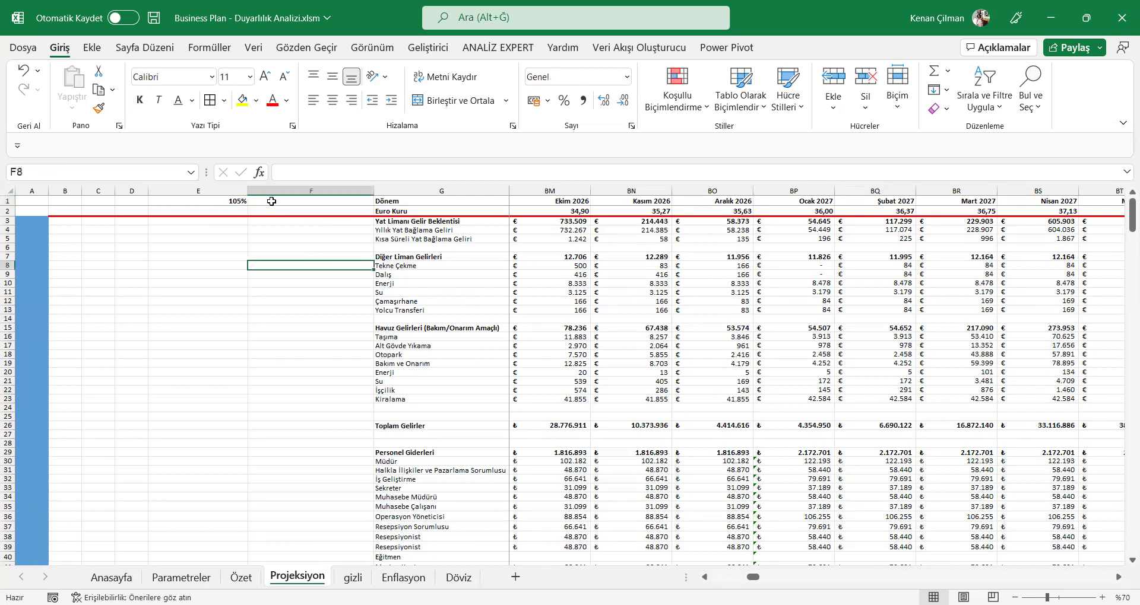
left_click(246, 202)
left_click_drag(530, 223, 653, 345)
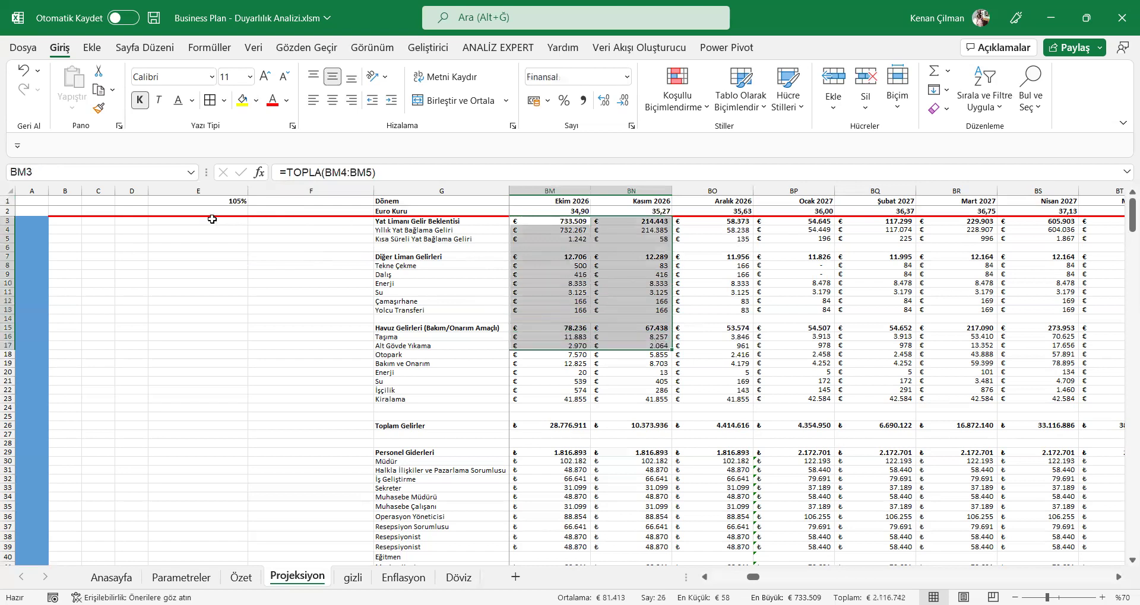
left_click(218, 201)
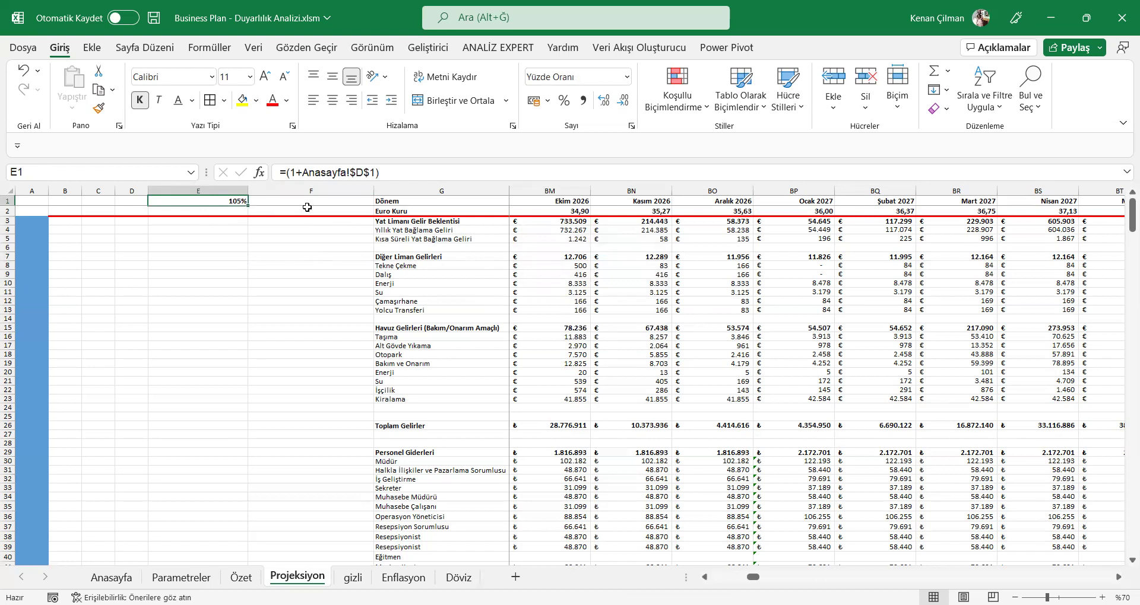
left_click_drag(472, 232, 472, 240)
left_click_drag(957, 230, 1001, 237)
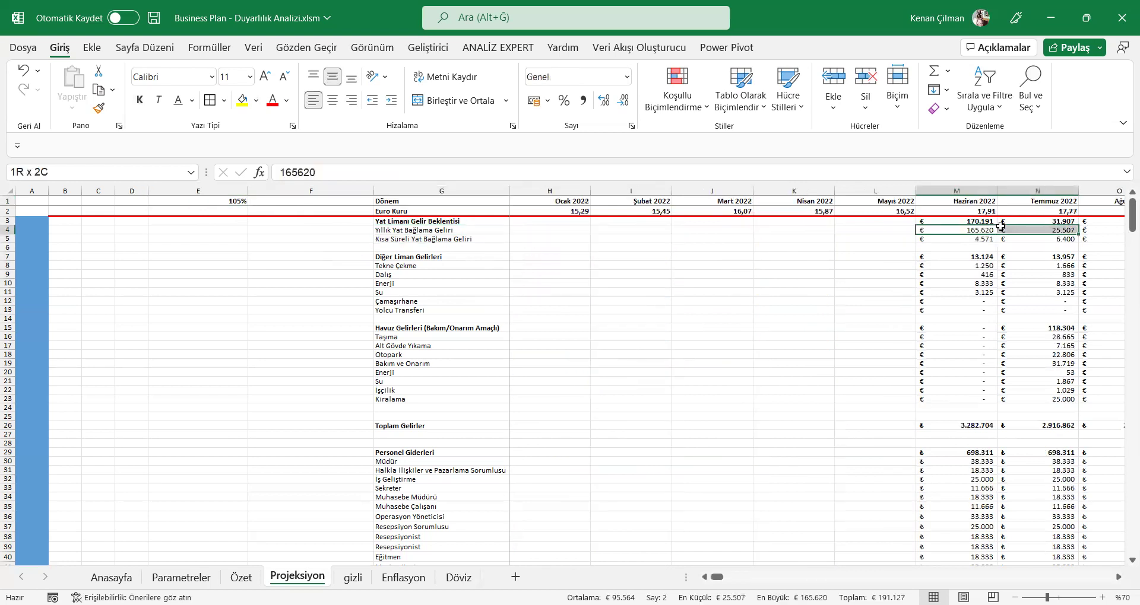
left_click(982, 239)
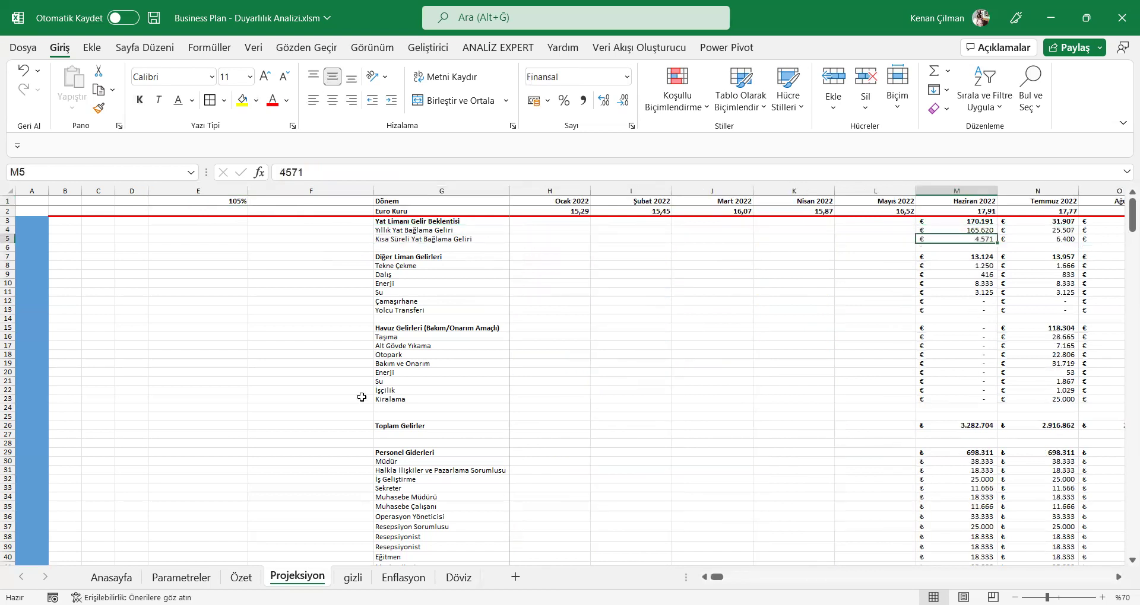
- Review income rows 3 to 26 and the reference to the marina income change inside the E1 formula
left_click(9, 425)
left_click_drag(11, 414, 8, 222)
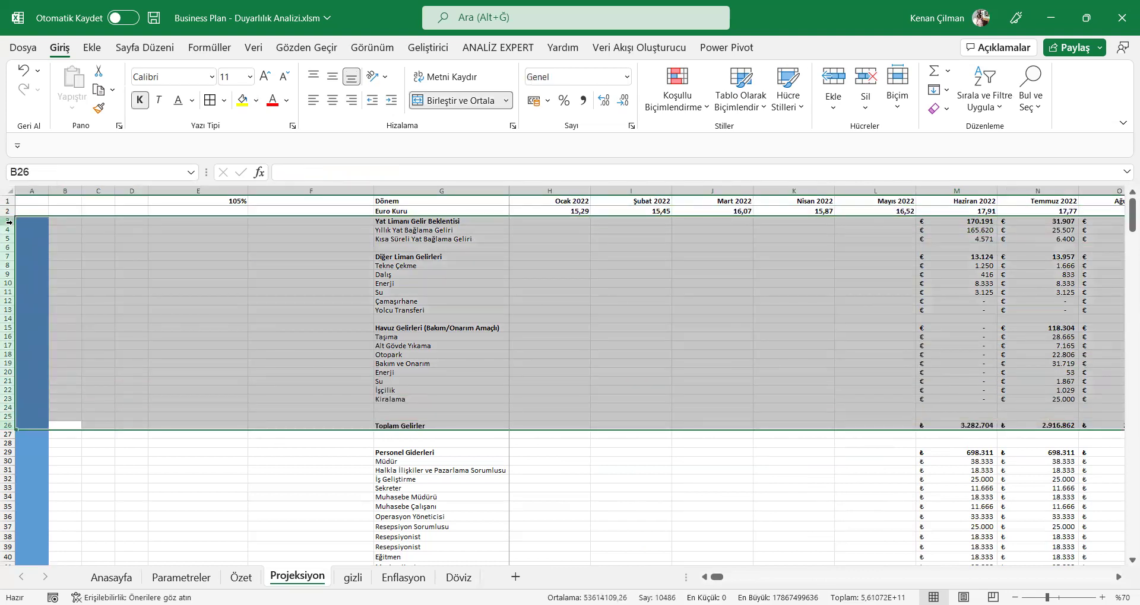
left_click(197, 199)
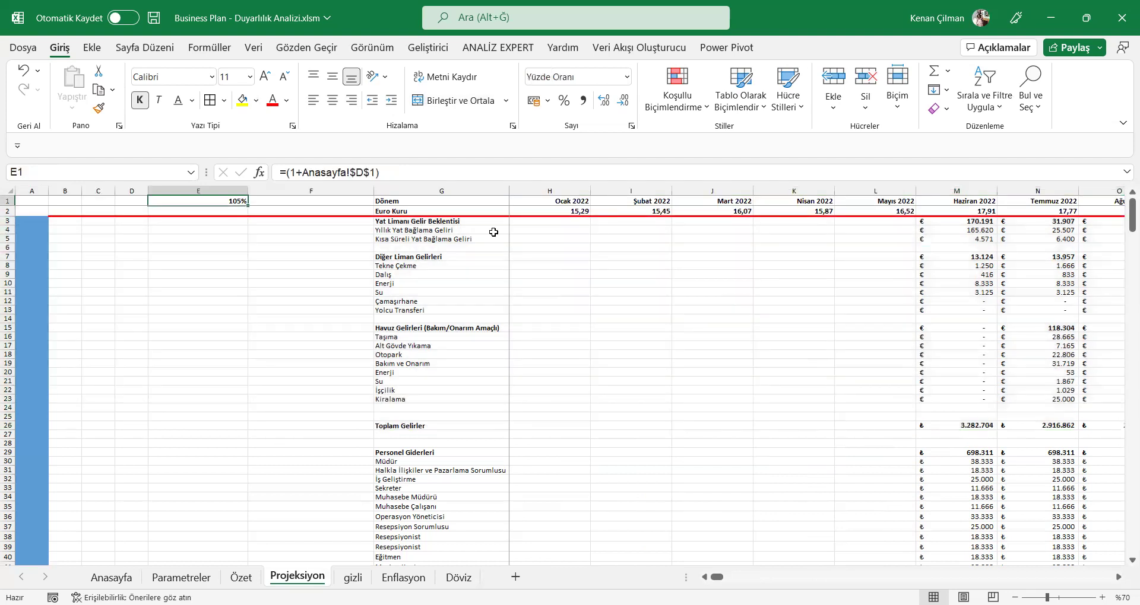
left_click(738, 285)
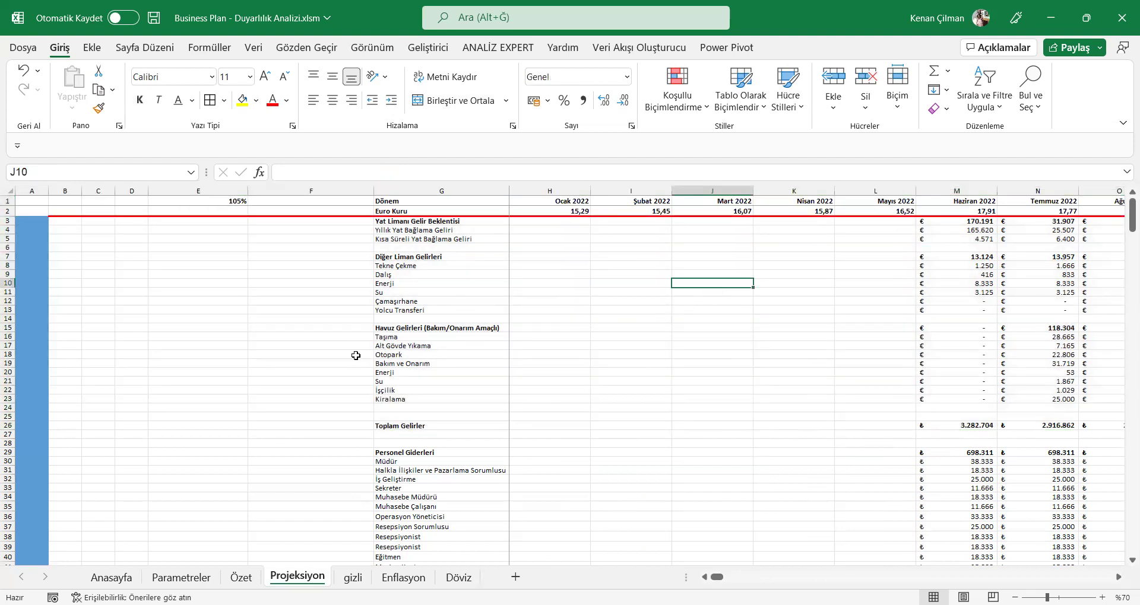
left_click(219, 201)
key("F2")
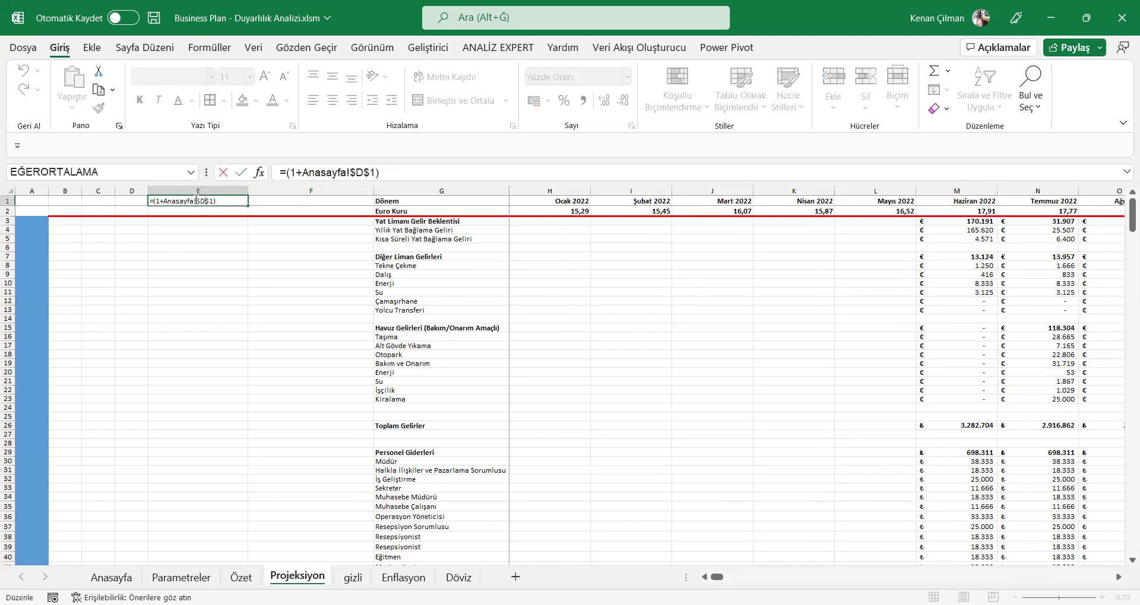
key("Escape")
left_click(211, 300)
- Copy the E1 multiplier and select only the numeric constants within rows 3 to 27 using Go To Special
left_click(226, 200)
left_click(98, 90)
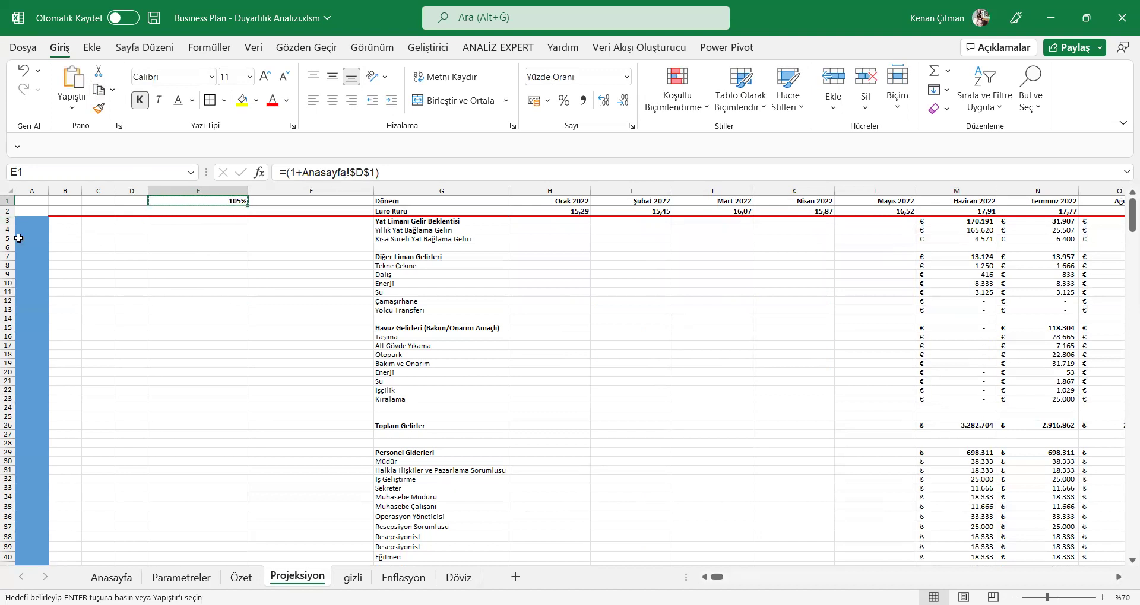
left_click_drag(8, 222, 5, 434)
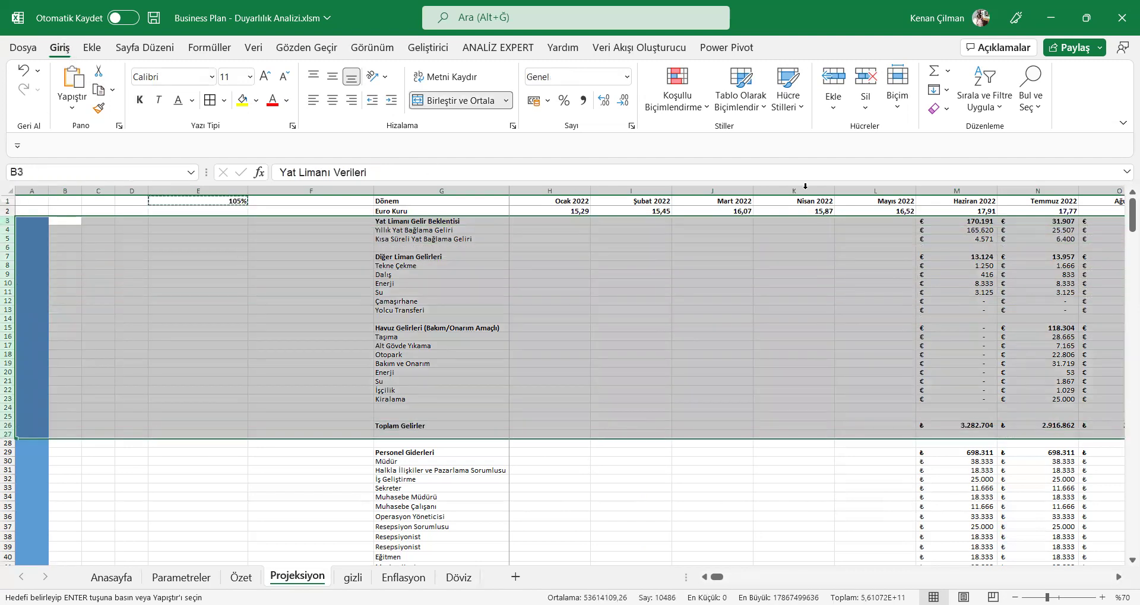
left_click(1030, 95)
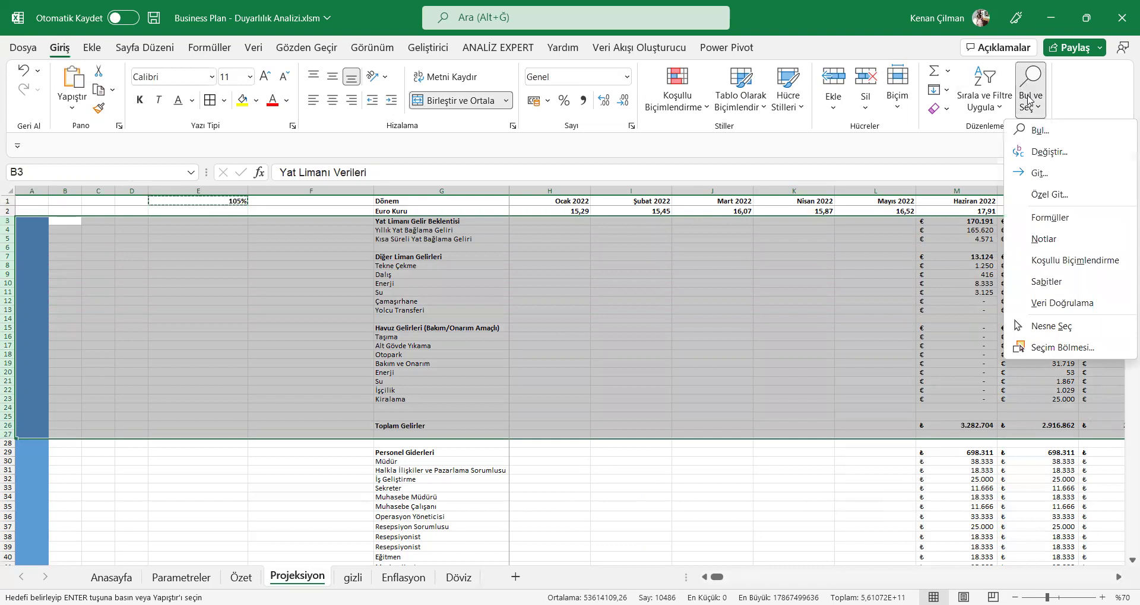
left_click(1052, 198)
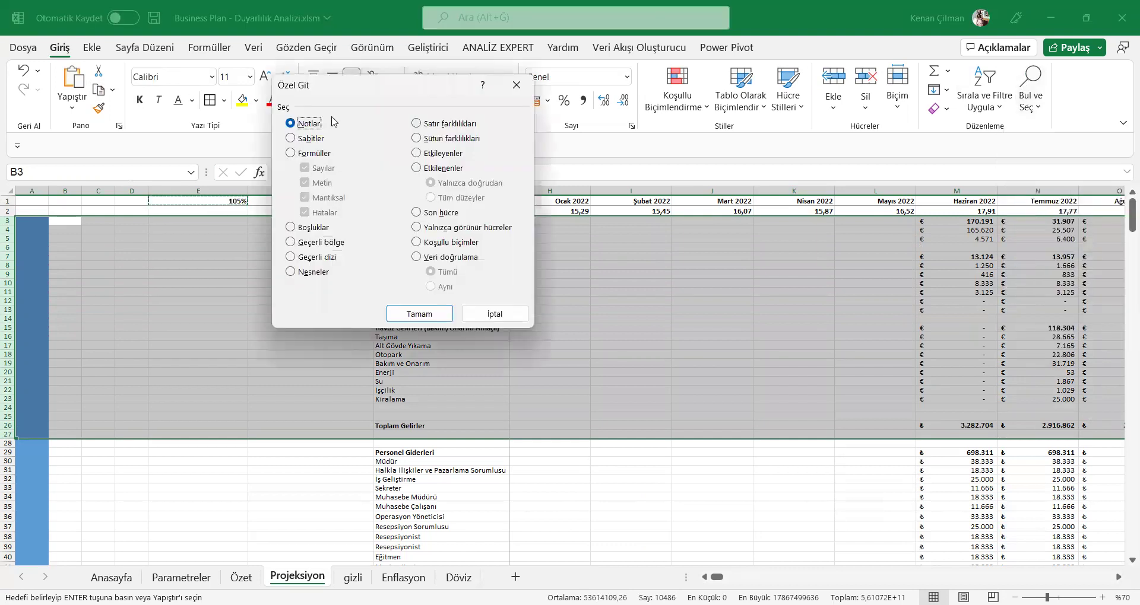
left_click_drag(380, 92, 538, 61)
left_click(468, 107)
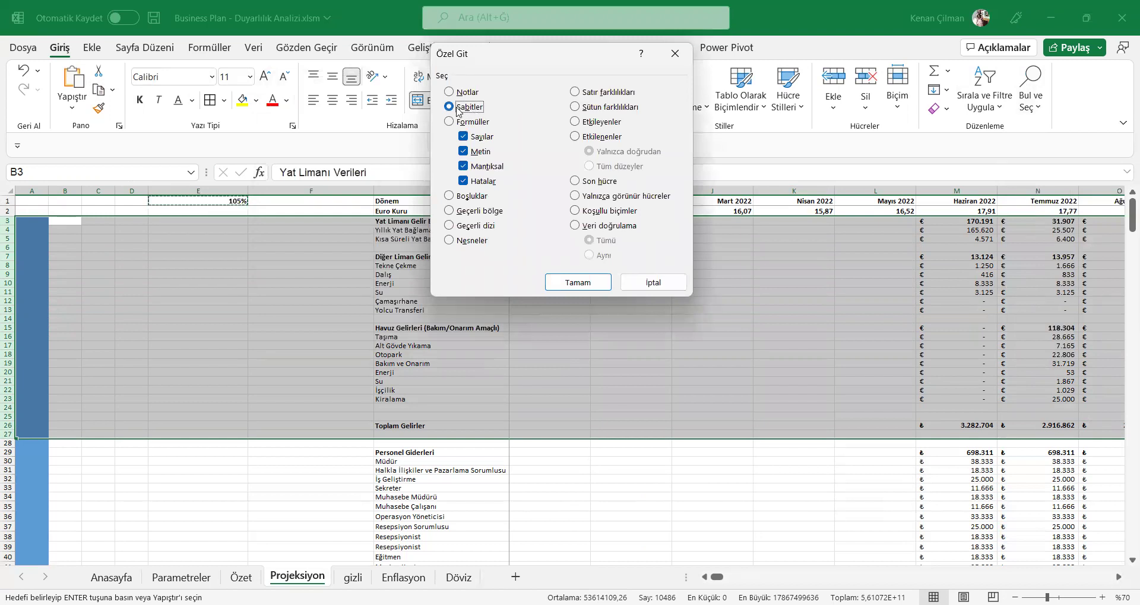
left_click(463, 153)
key("Tab")
key("space")
key("Tab")
key("space")
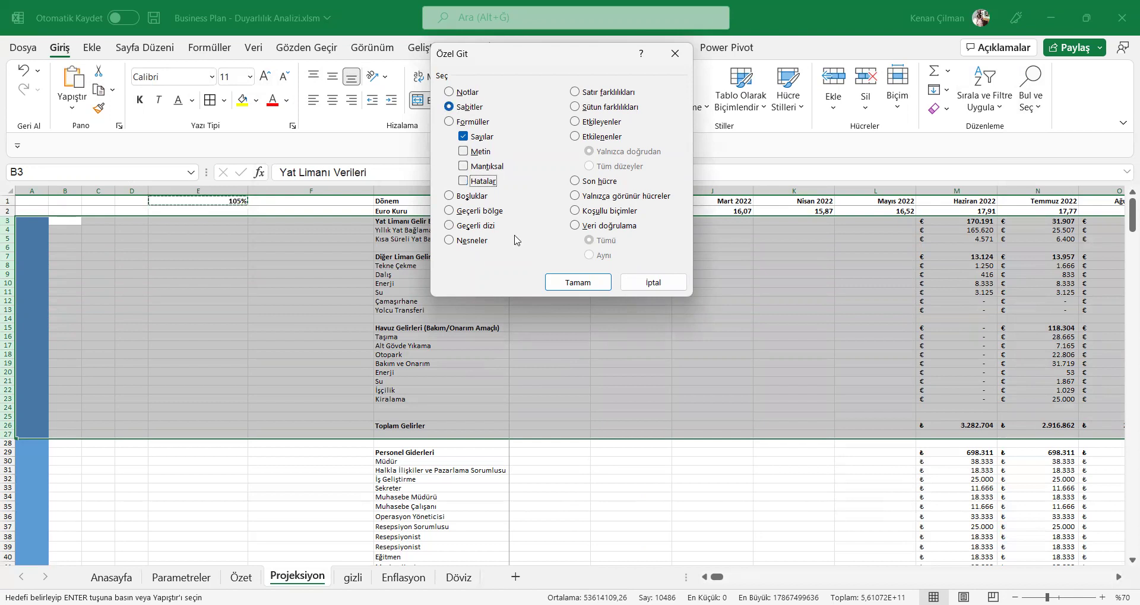
left_click(580, 287)
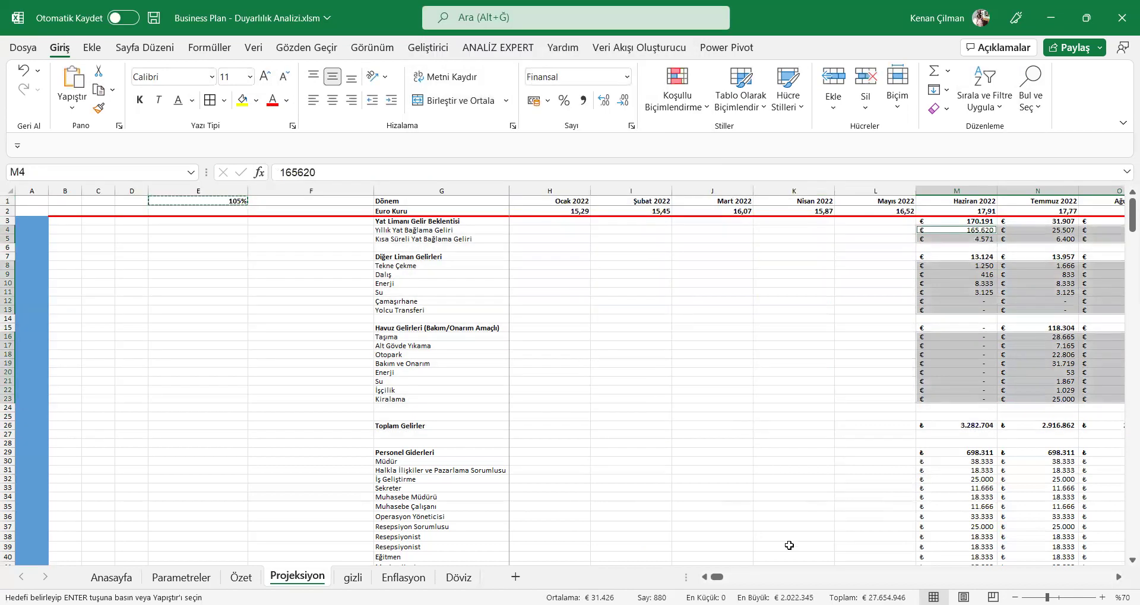
- Paste the copied multiplier onto the selected income constants with Paste Special, using Formulas and the Multiply operation
mouse_move(718, 576)
left_mouse_down()
mouse_move(767, 577)
mouse_move(715, 579)
left_mouse_up()
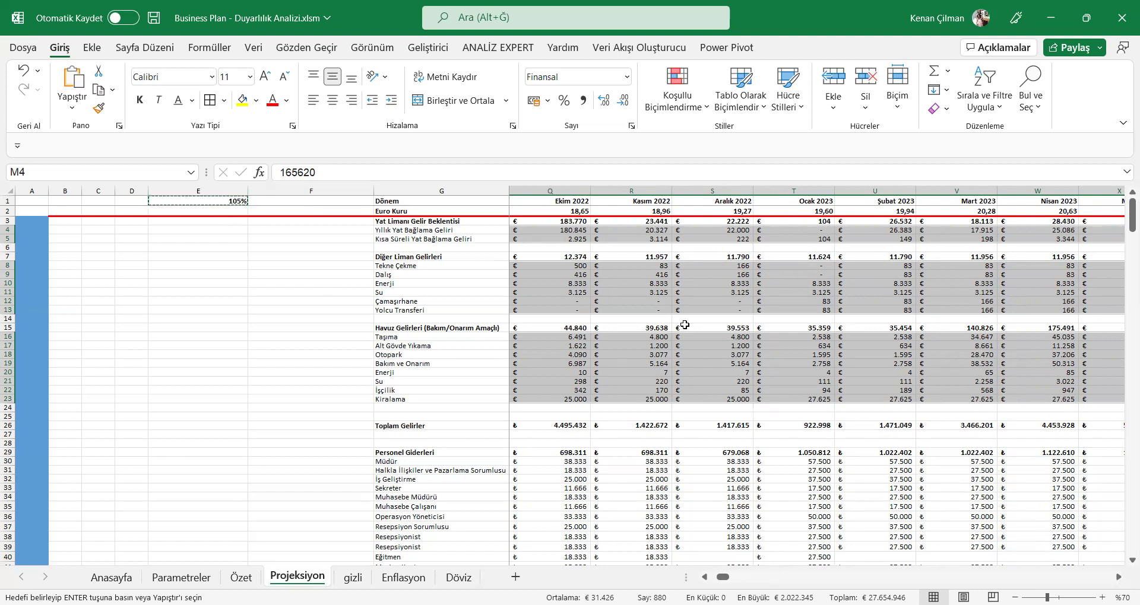
left_click(72, 108)
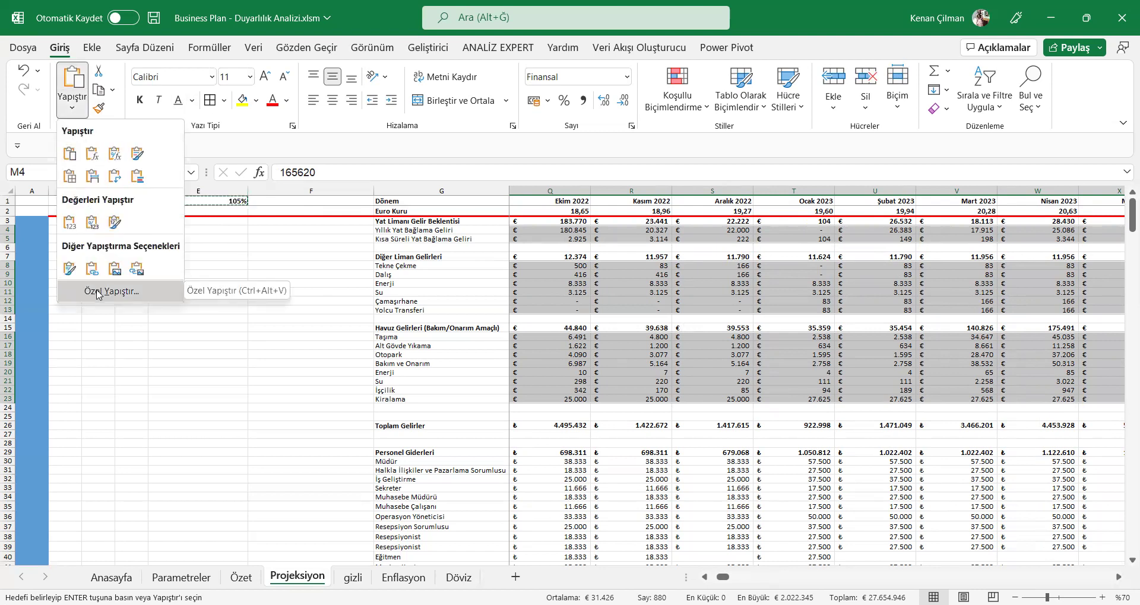
left_click(101, 291)
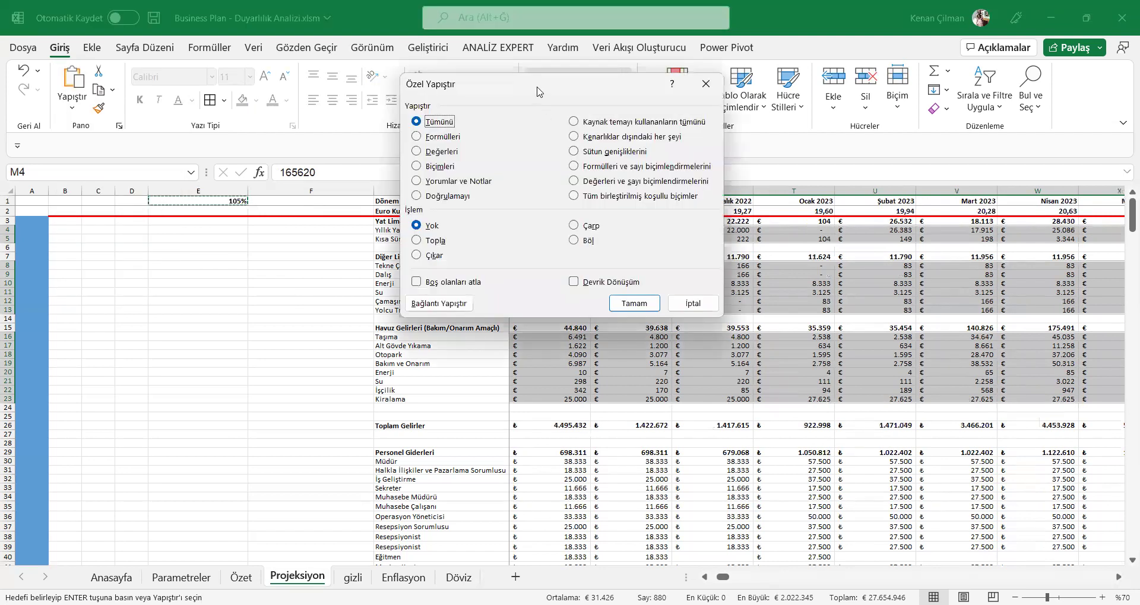
left_click_drag(541, 87, 477, 174)
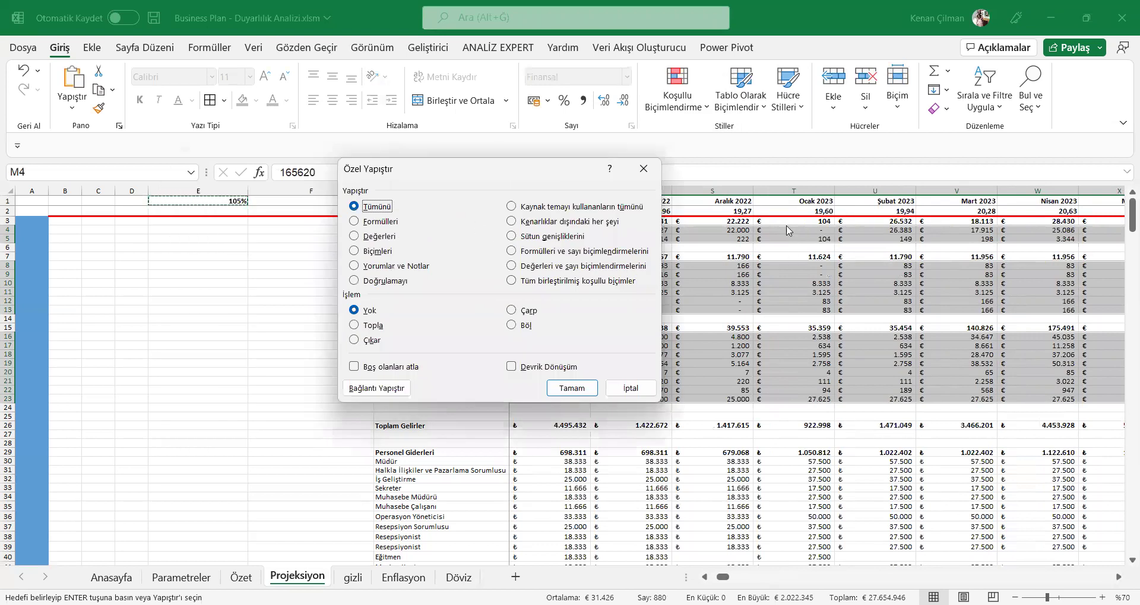
left_click(380, 222)
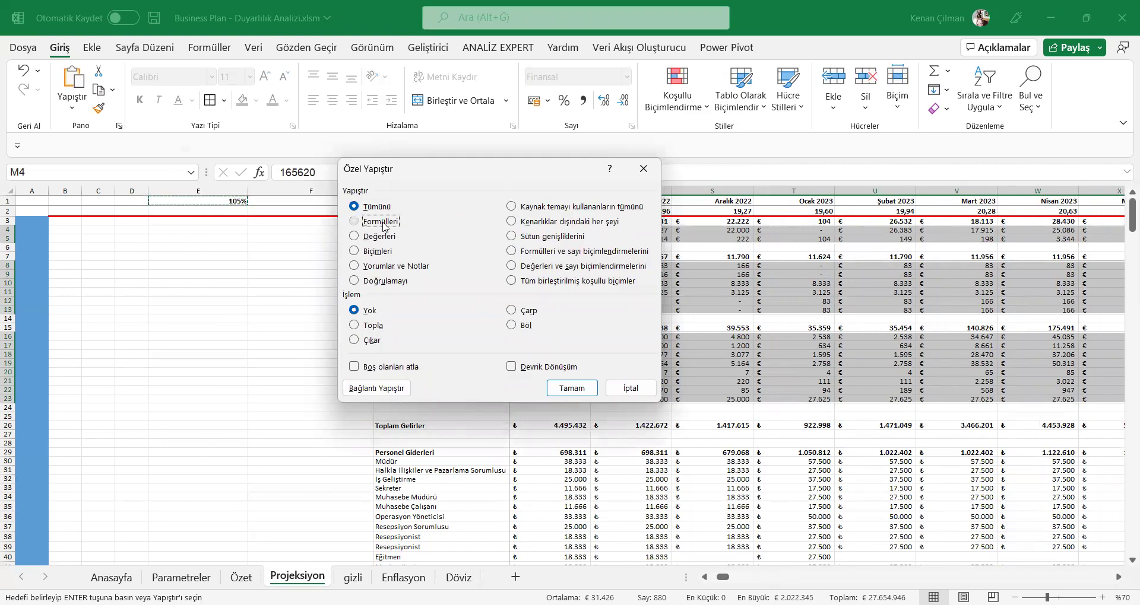
left_click(511, 311)
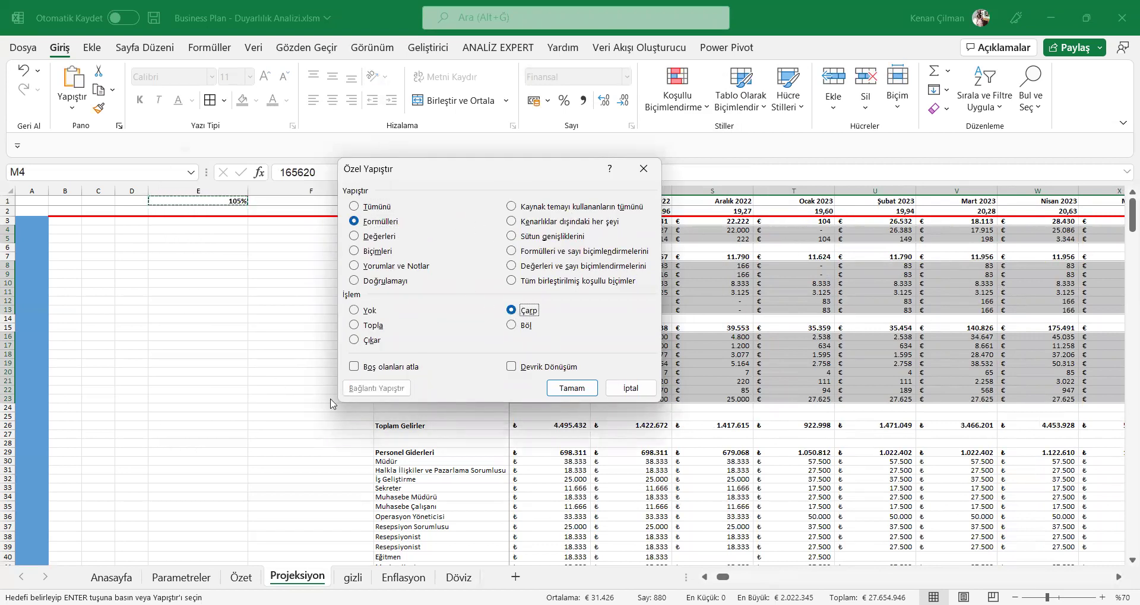
left_click(572, 389)
- Inspect the income formulas in S9, T10, V10 and other income lines, plus the June 2022 mooring cells M3:M5
double_click(695, 274)
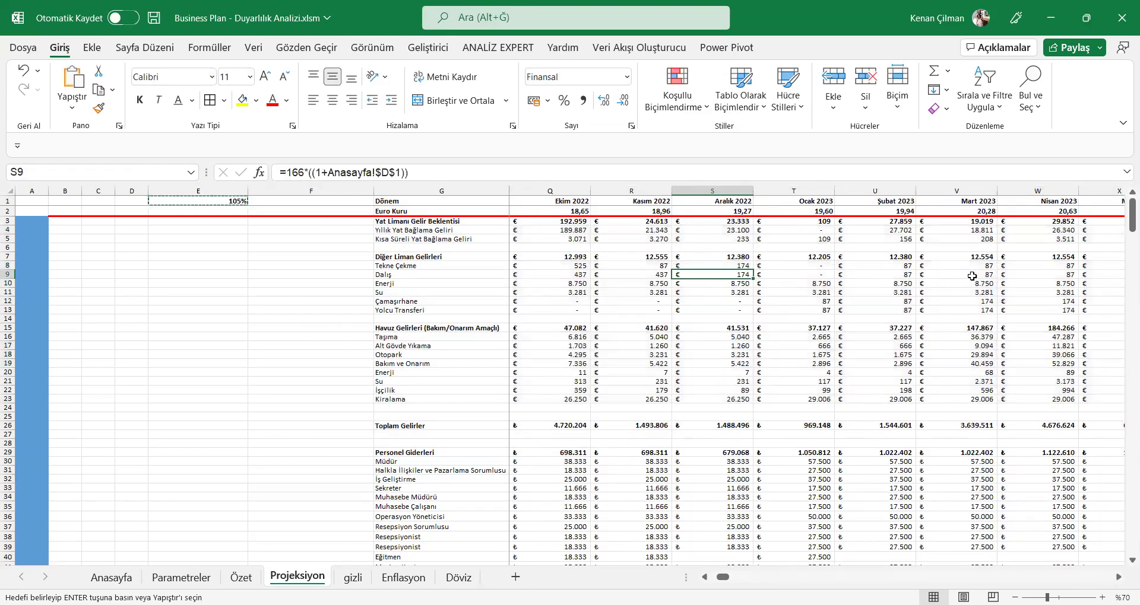
key("Escape")
double_click(825, 285)
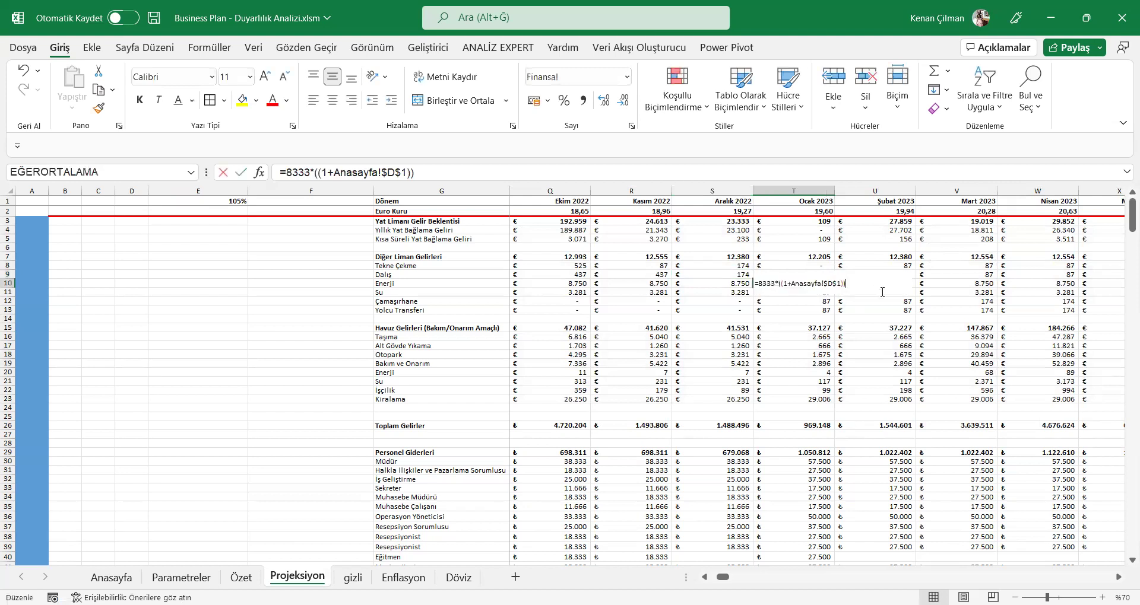
double_click(942, 284)
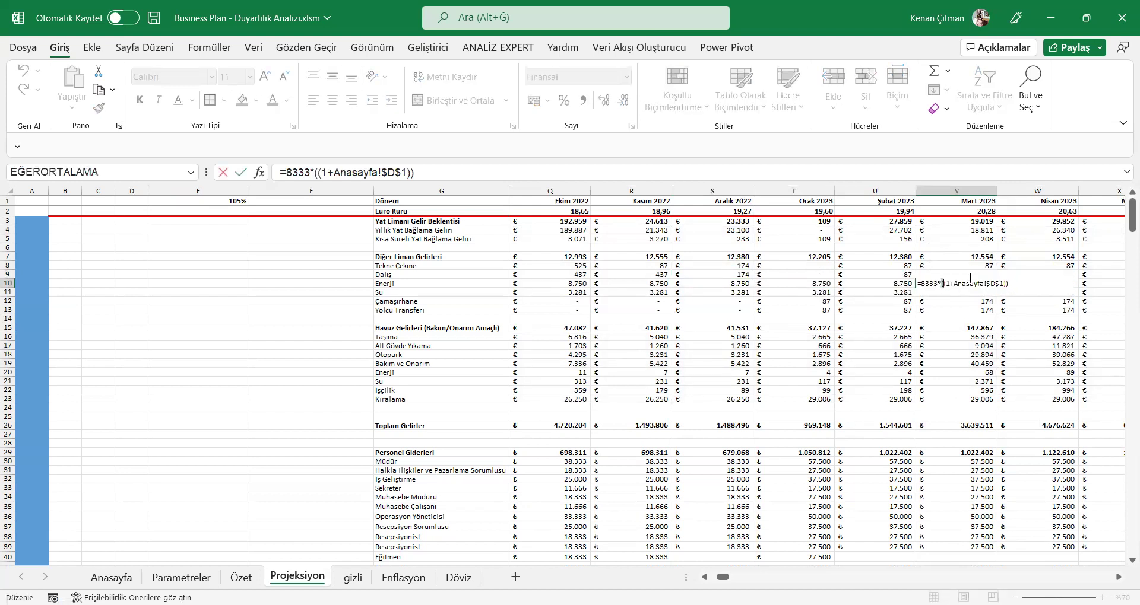
key("Return")
double_click(891, 310)
double_click(893, 355)
double_click(897, 399)
left_click(900, 425)
key("F2")
key("Escape")
left_click(600, 326)
left_click_drag(483, 274, 642, 393)
left_click(945, 238)
left_click_drag(959, 222, 960, 238)
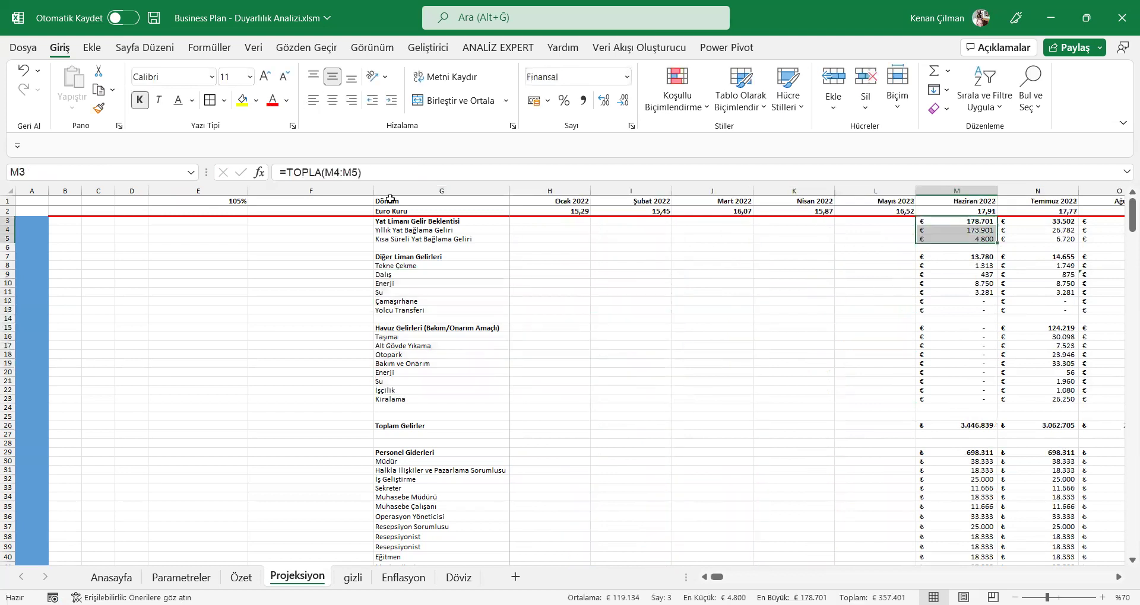
- Clear the helper multiplier from E1 and check the reference to Anasayfa!$D$1 inside the annual mooring formula in M4
left_click(243, 201)
key("Delete")
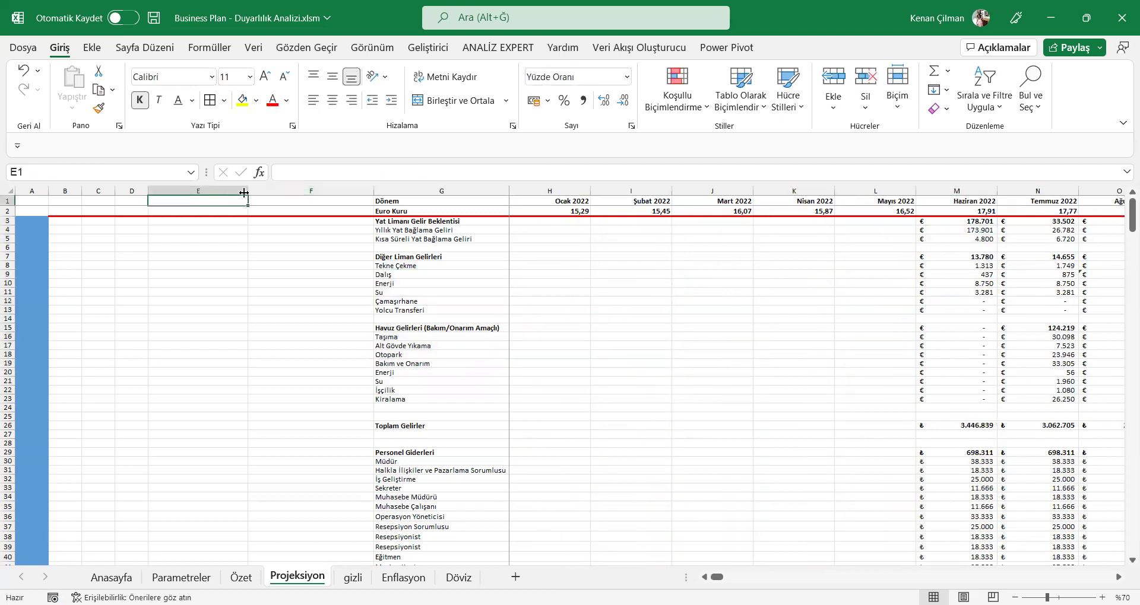
double_click(968, 230)
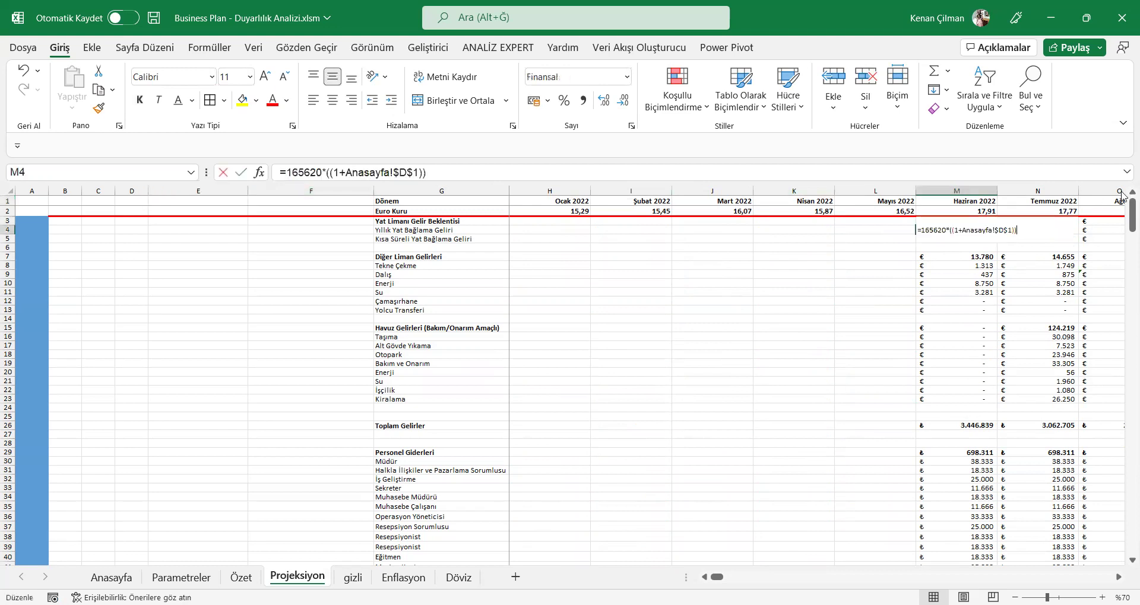
left_click_drag(969, 235, 1011, 229)
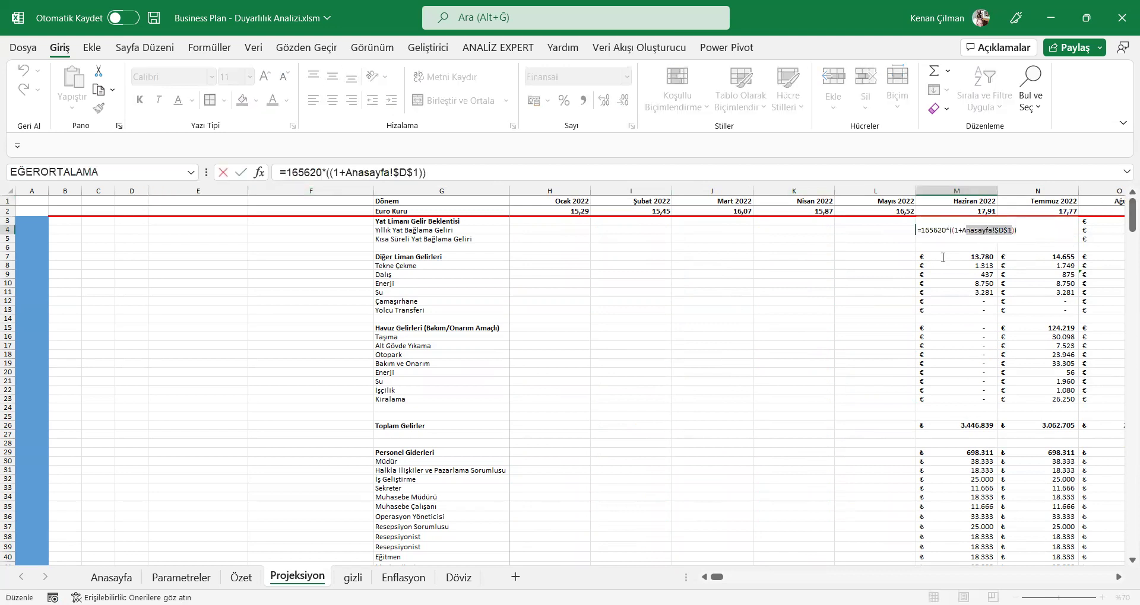
- Set the marina income change in D1 of the Anasayfa sheet to 0% and run the HESAPLA calculation through to completion
key("Escape")
left_click(109, 576)
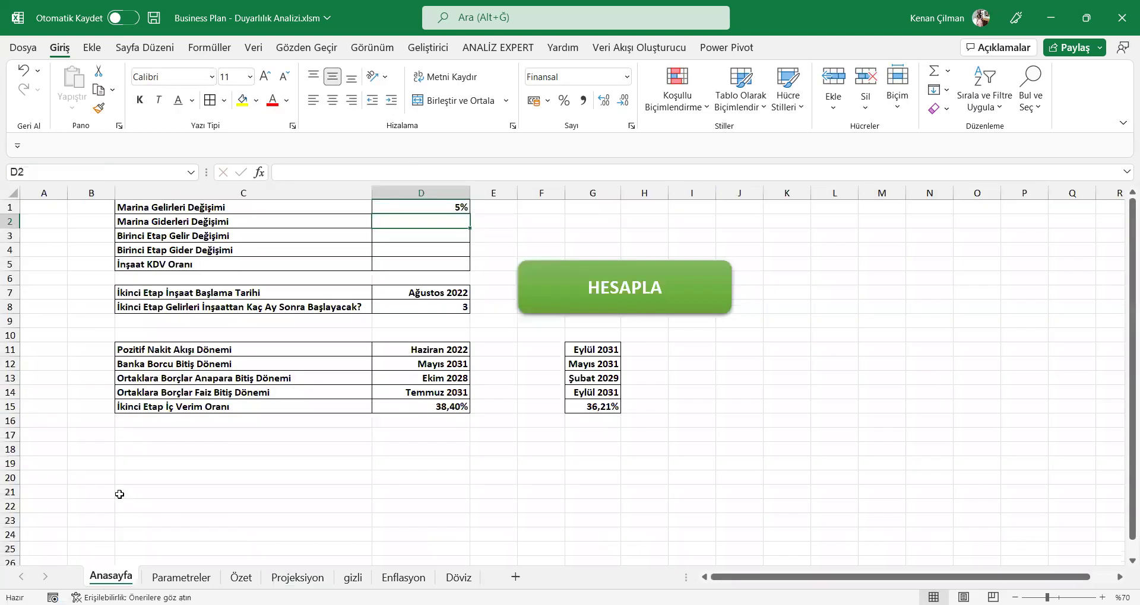
left_click(451, 208)
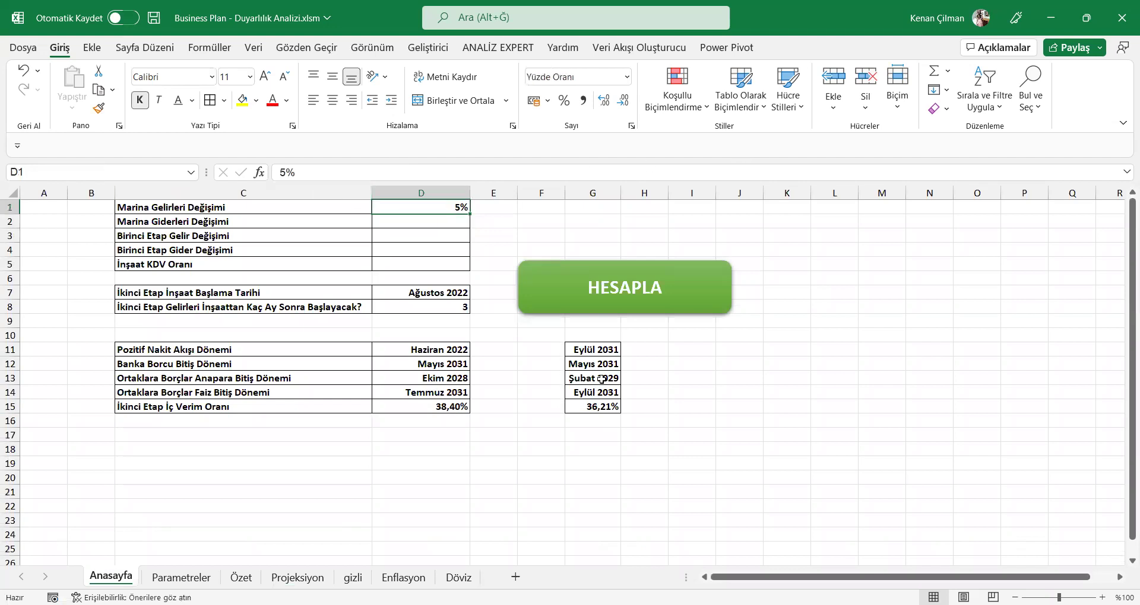
left_click_drag(454, 350, 447, 414)
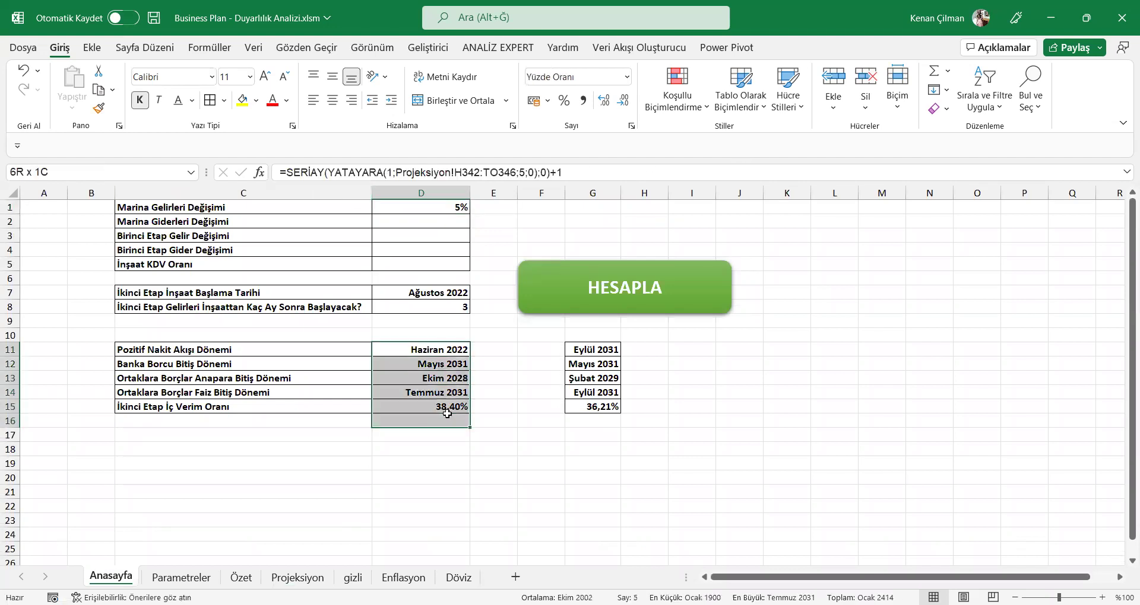
left_click(451, 208)
type("0")
key("Return")
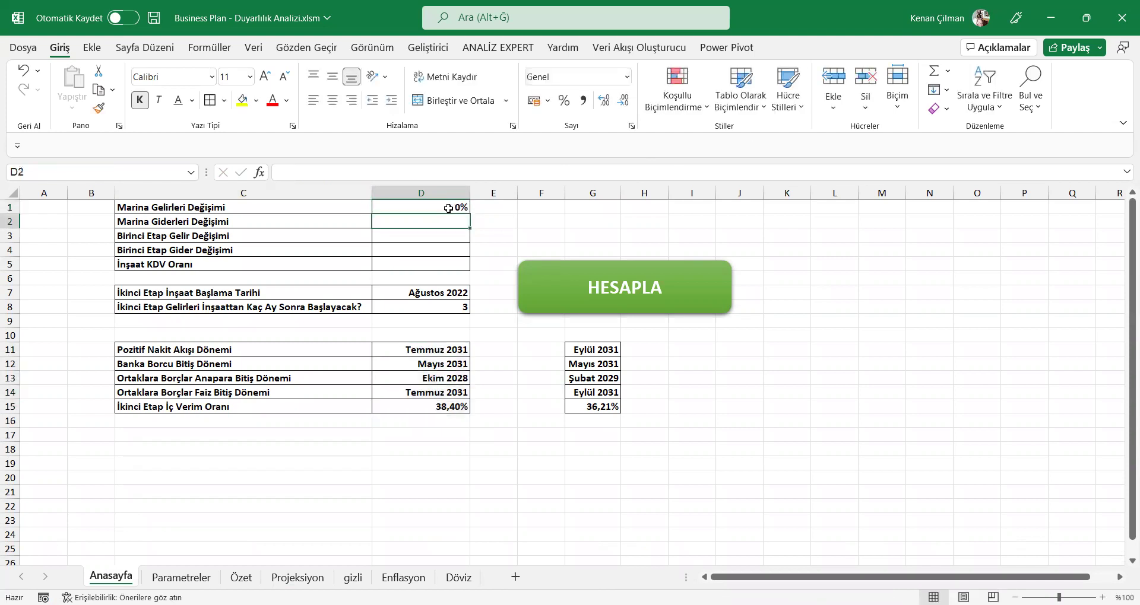
left_click(615, 301)
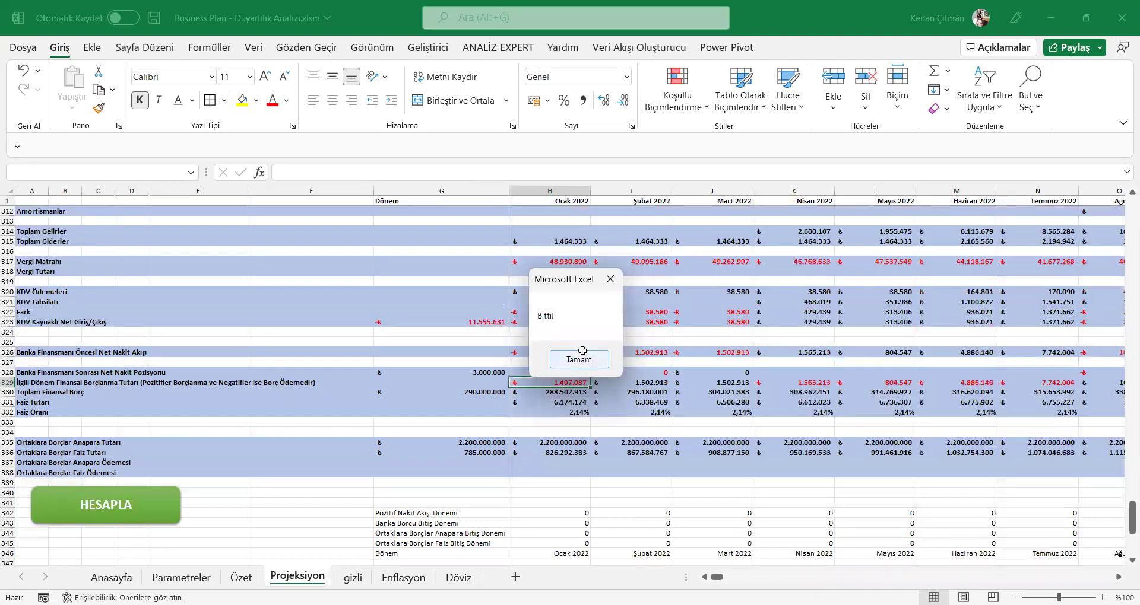
left_click(514, 358)
- Copy the results in D11:D15 and paste them as values into G11:G15 as the comparison baseline
left_click_drag(437, 349, 439, 407)
key("ctrl+c")
left_click(592, 350)
left_click(82, 105)
left_click(69, 224)
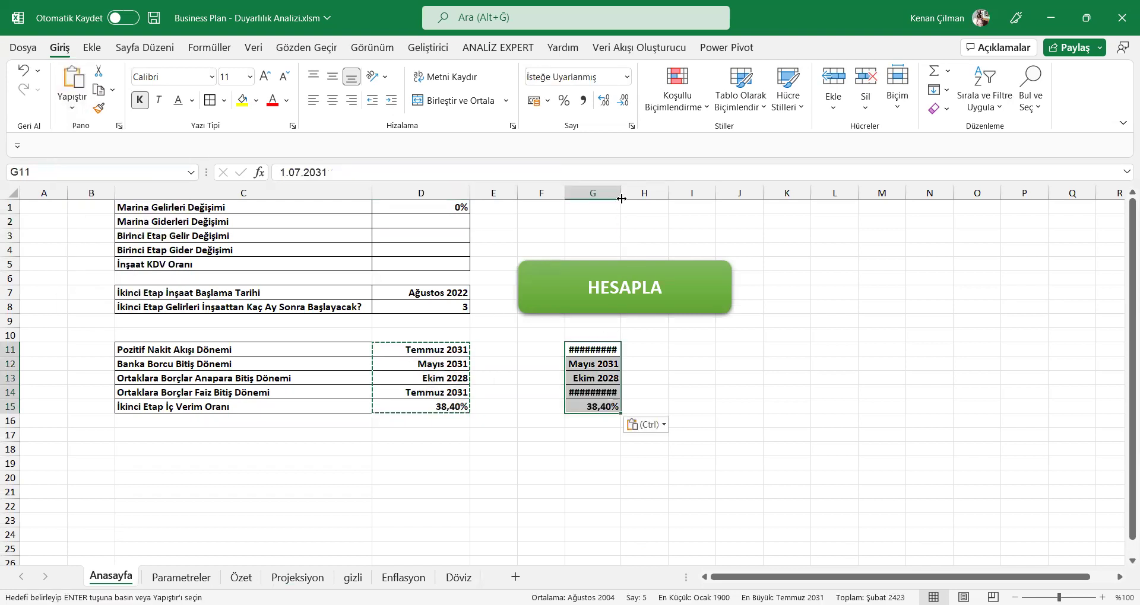
- Set the marina income change in D1 to 5% and rerun the HESAPLA calculation through to completion
left_click(436, 206)
type("5")
key("Return")
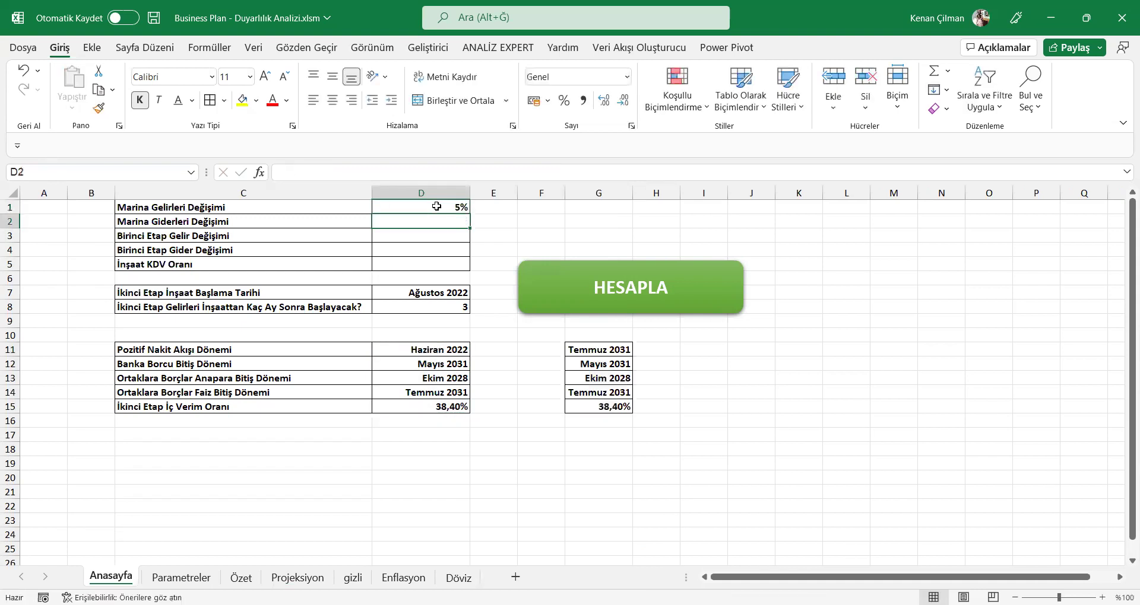
left_click(432, 394)
left_click(579, 406)
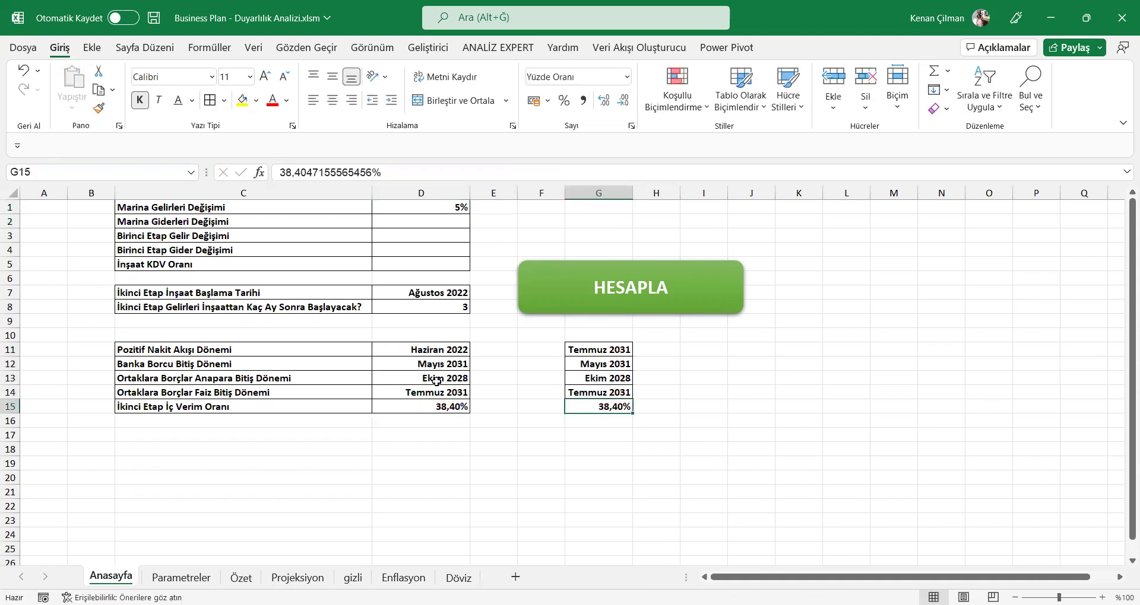
left_click(431, 351)
left_click_drag(452, 351, 650, 439)
left_click(573, 409)
left_click(498, 420)
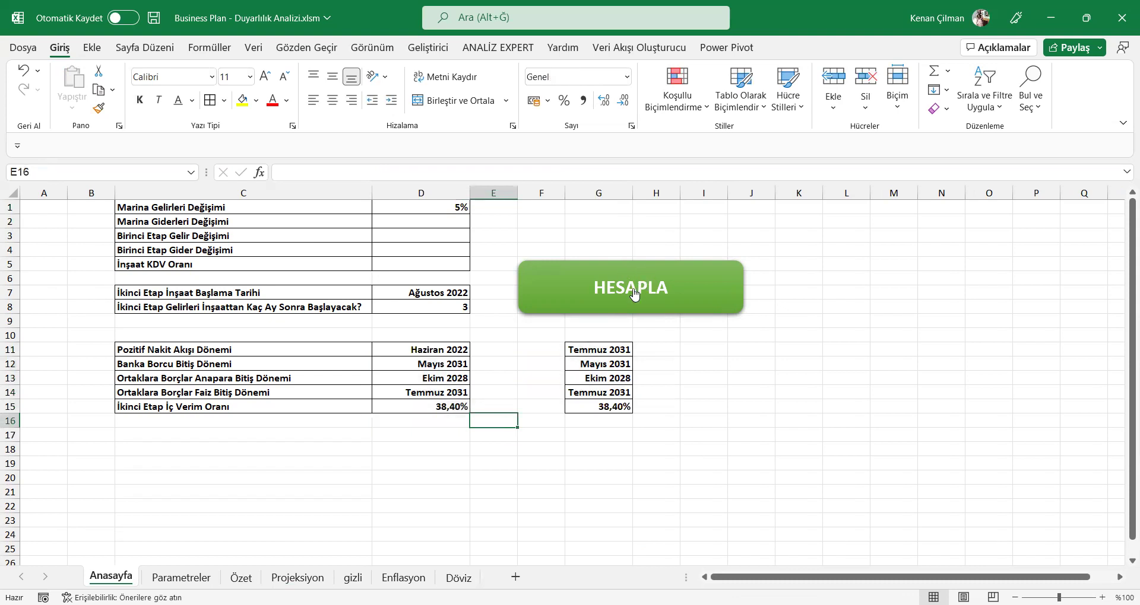
left_click(634, 293)
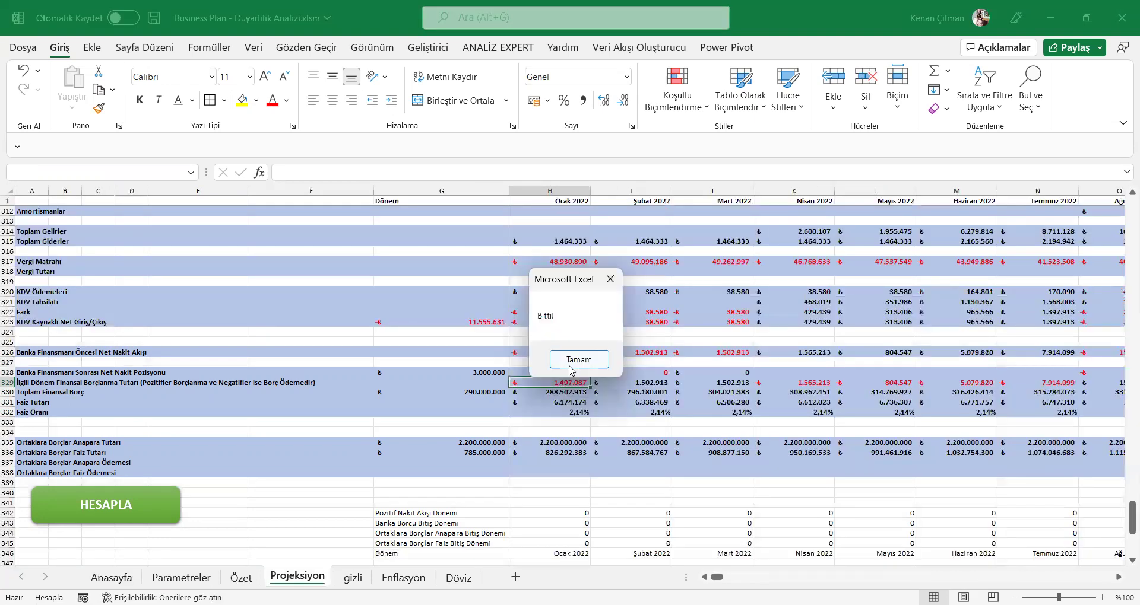
left_click(569, 366)
- Compare each recalculated result in D11:D15 with its baseline value in G11:G15
left_click(419, 355)
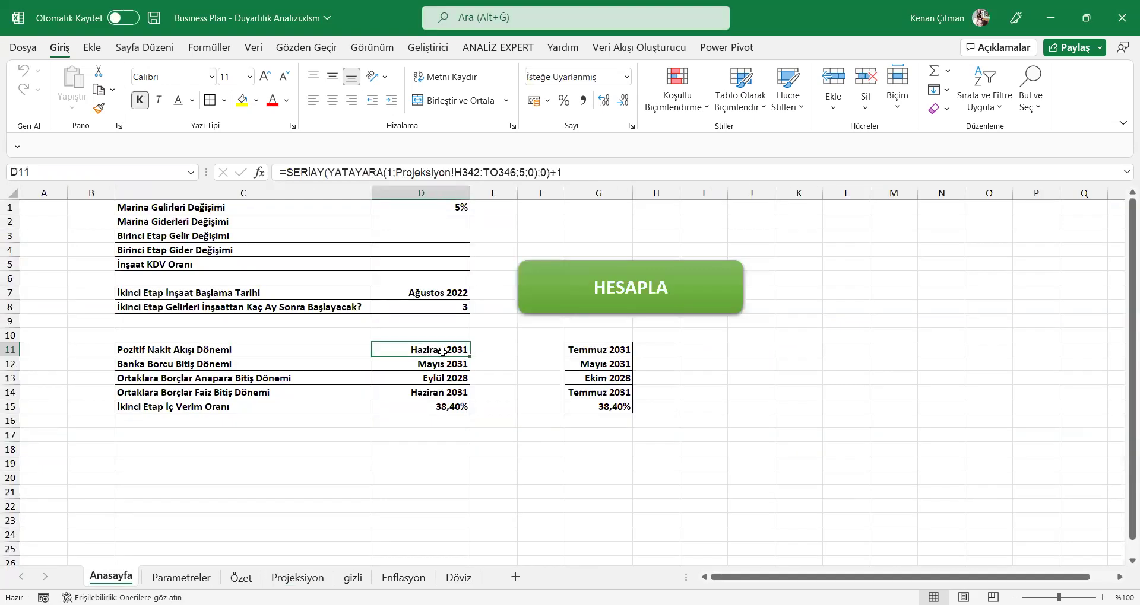
left_click(583, 350)
left_click(449, 351)
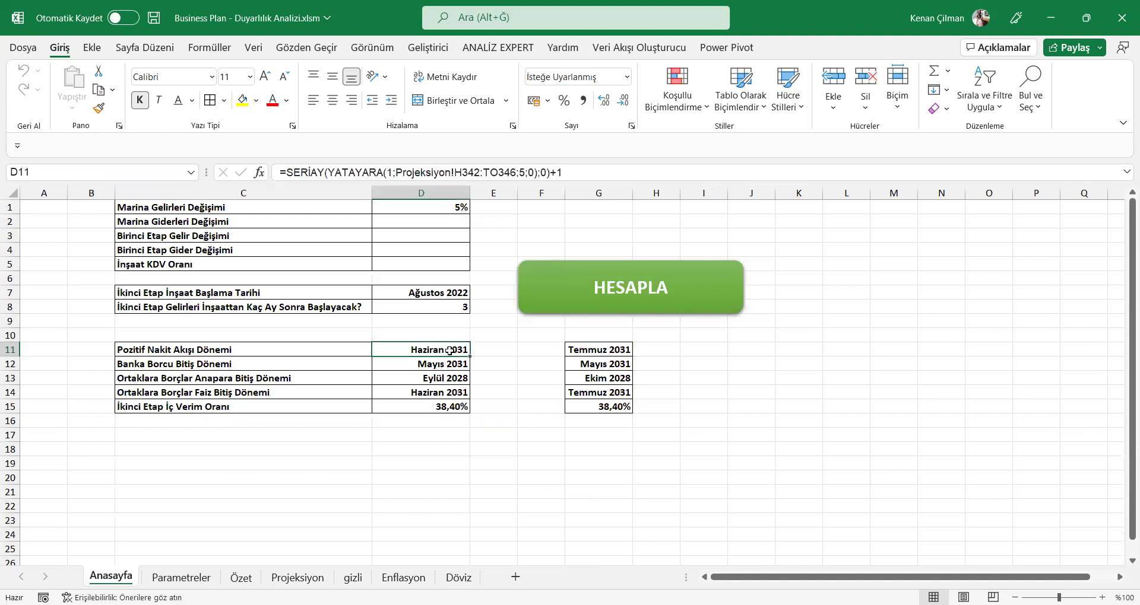
left_click(597, 366)
left_click(440, 368)
left_click(596, 383)
left_click(464, 380)
mouse_move(597, 380)
left_mouse_down()
mouse_move(450, 379)
mouse_move(599, 373)
mouse_move(605, 392)
left_mouse_up()
left_click(602, 392)
left_click(449, 395)
left_click_drag(448, 407, 613, 406)
left_click_drag(608, 407, 442, 416)
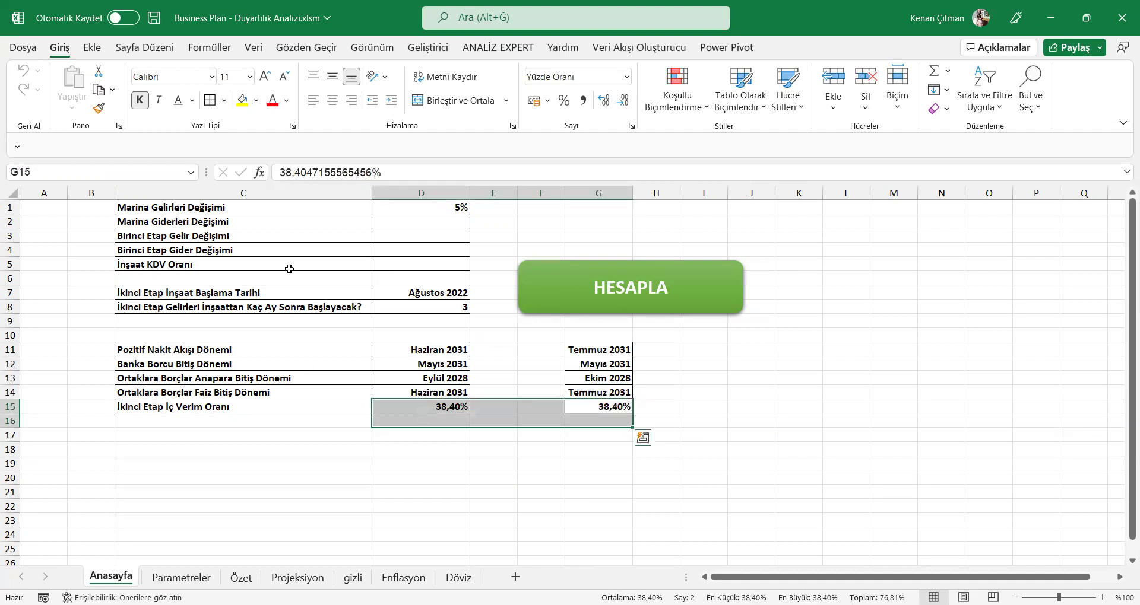
- Check the marina change inputs against the result rows, especially the second-stage internal rate of return in row 15
left_click_drag(171, 208, 475, 224)
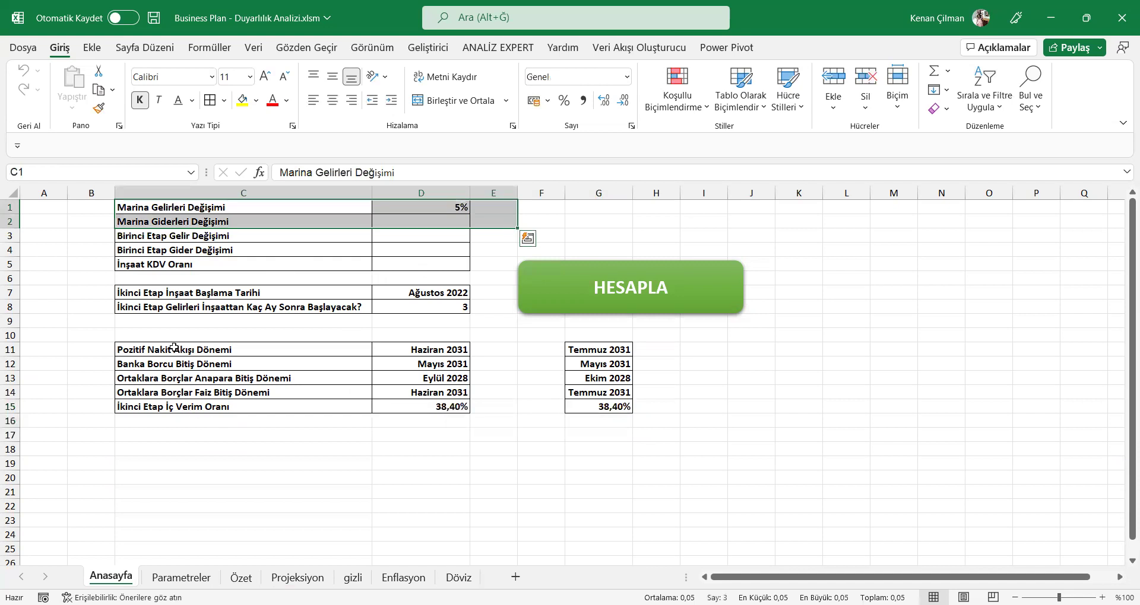
left_click_drag(174, 348, 404, 442)
left_click_drag(599, 407, 310, 404)
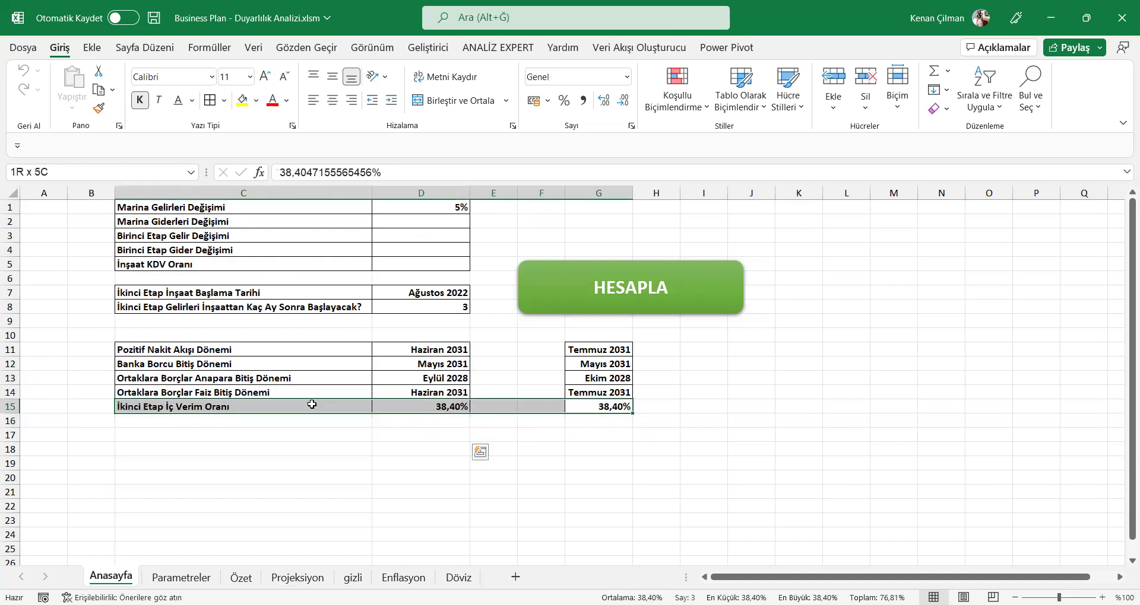
left_click(433, 445)
left_click_drag(446, 408, 595, 409)
left_click(493, 460)
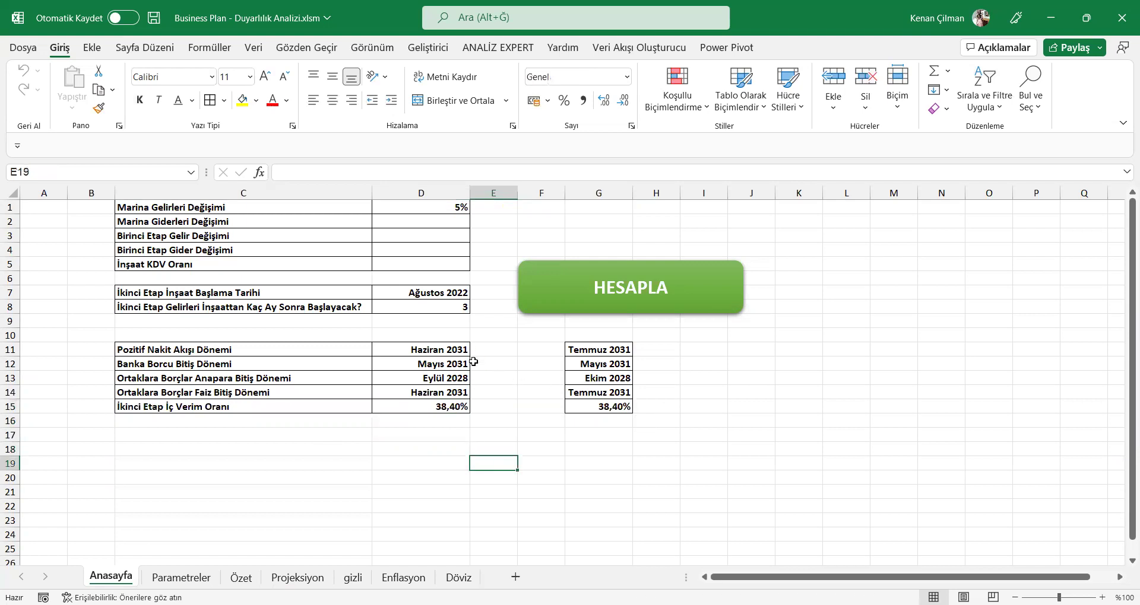
- Try a marina income change of -5% in D1
left_click(201, 216)
left_click(446, 228)
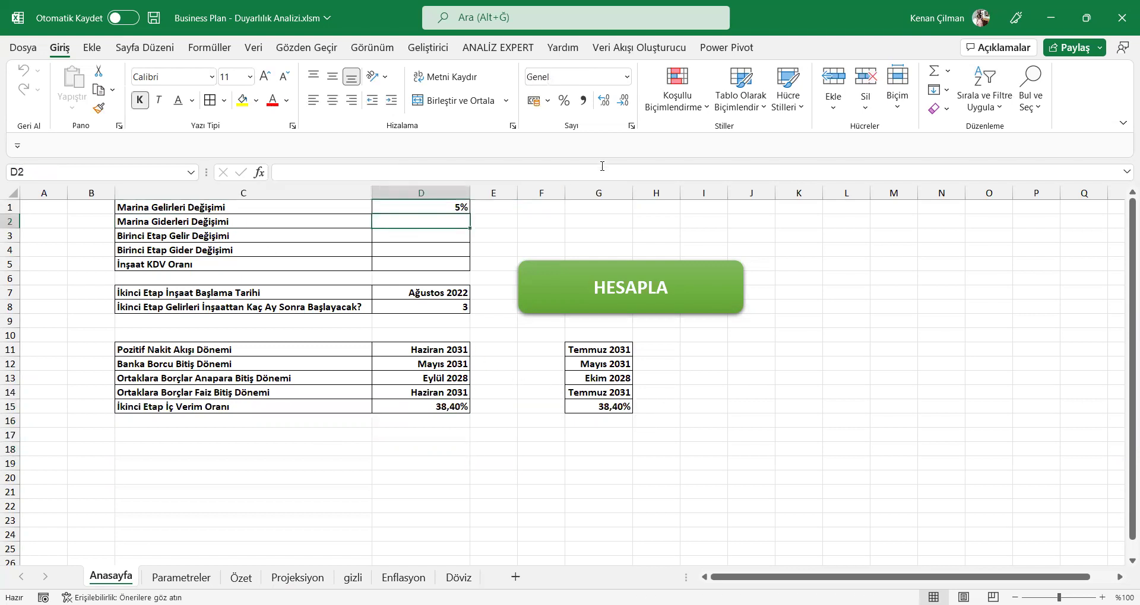
type("%")
key("Escape")
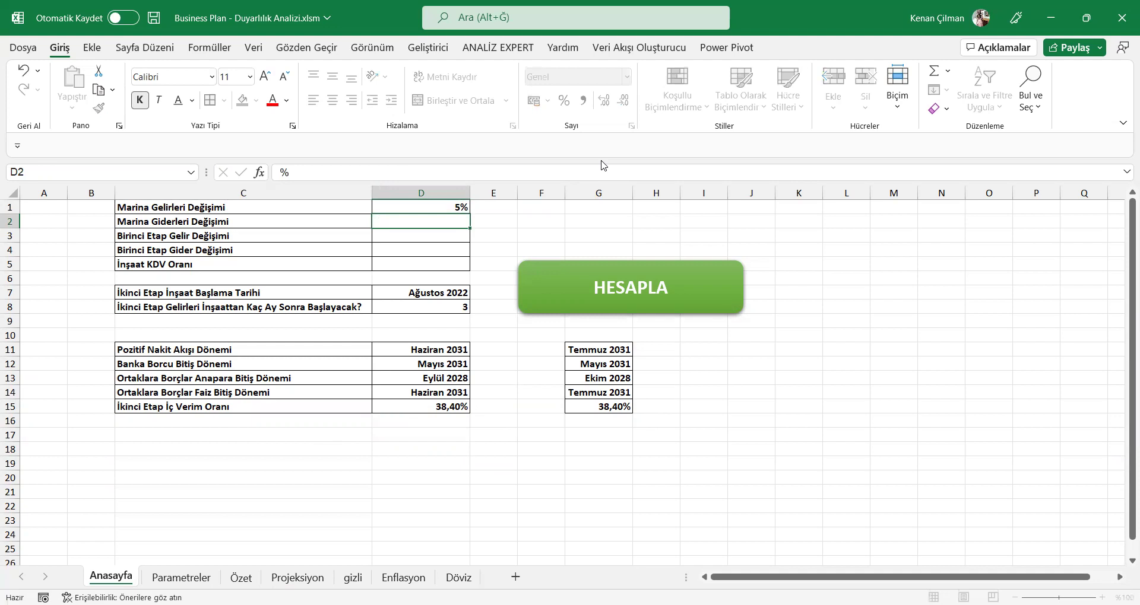
key("Up")
key("F2")
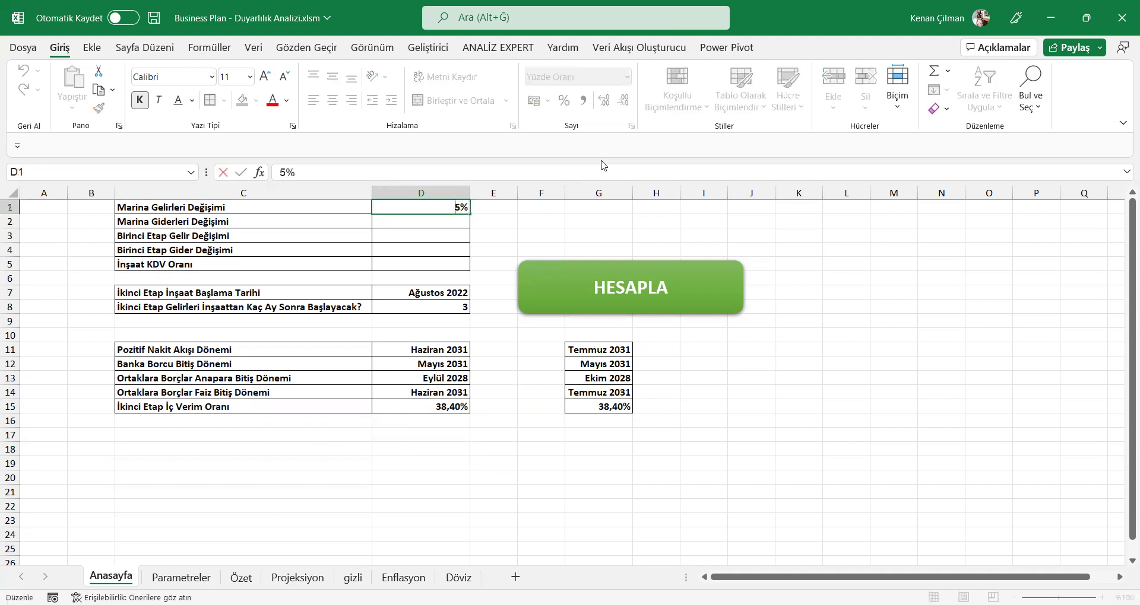
key("Home")
type("-")
key("Return")
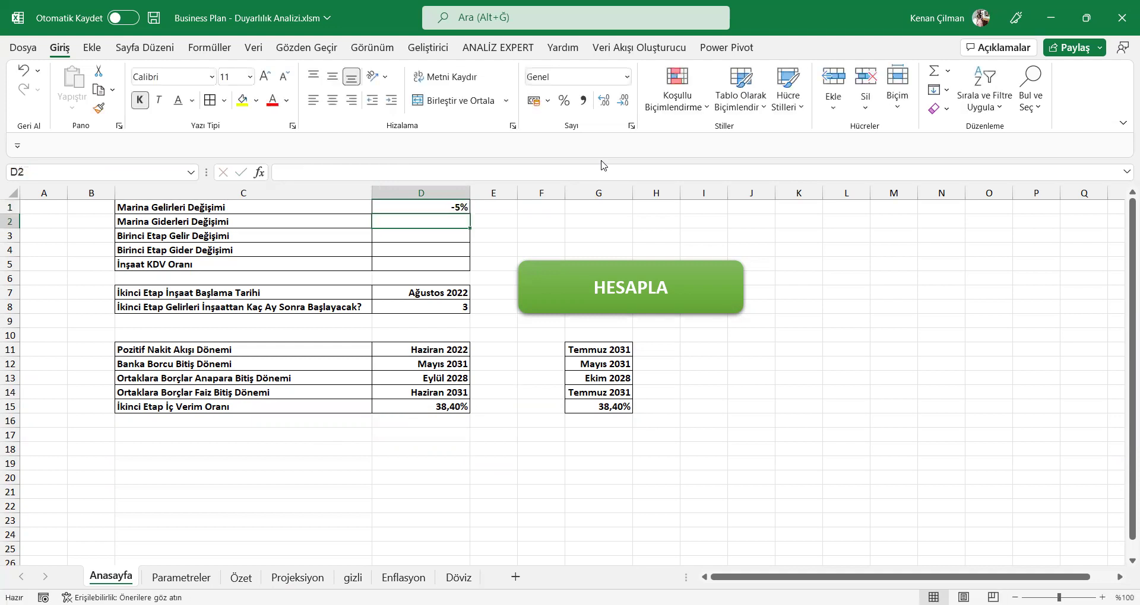
- Set the marina income change in D1 to 0% and the marina expense change in D2 to 5%
key("Up")
type("0")
key("Return")
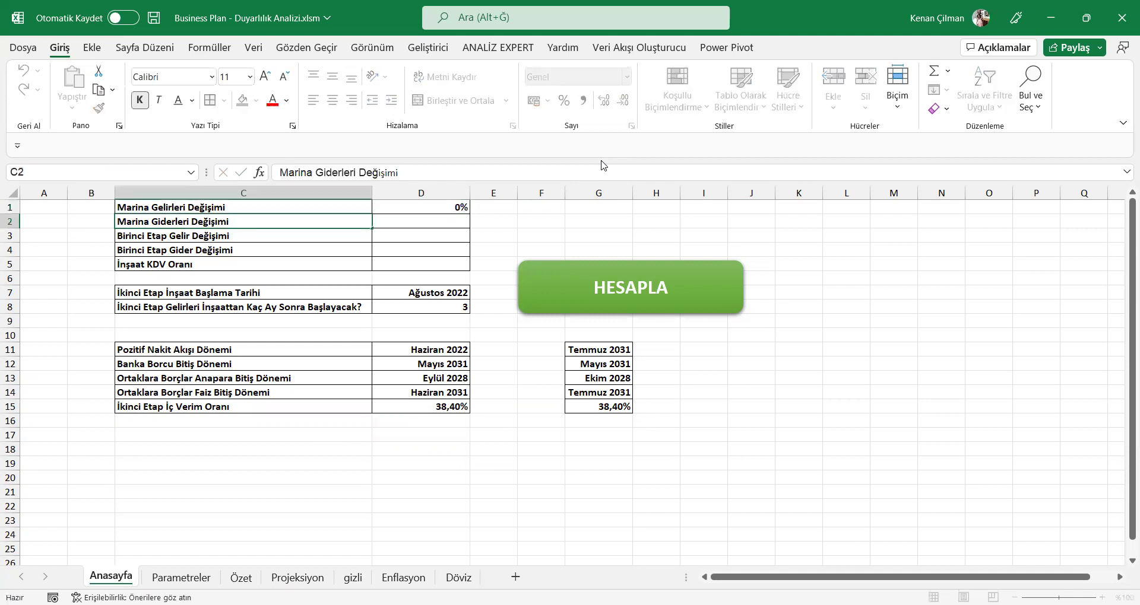
type("5%")
key("Return")
key("Up")
- Enter the helper multiplier =(1+Anasayfa!$D$2) in cell E1 of the Projeksiyon sheet
key("ctrl+Page_Down")
key("ctrl+Page_Down")
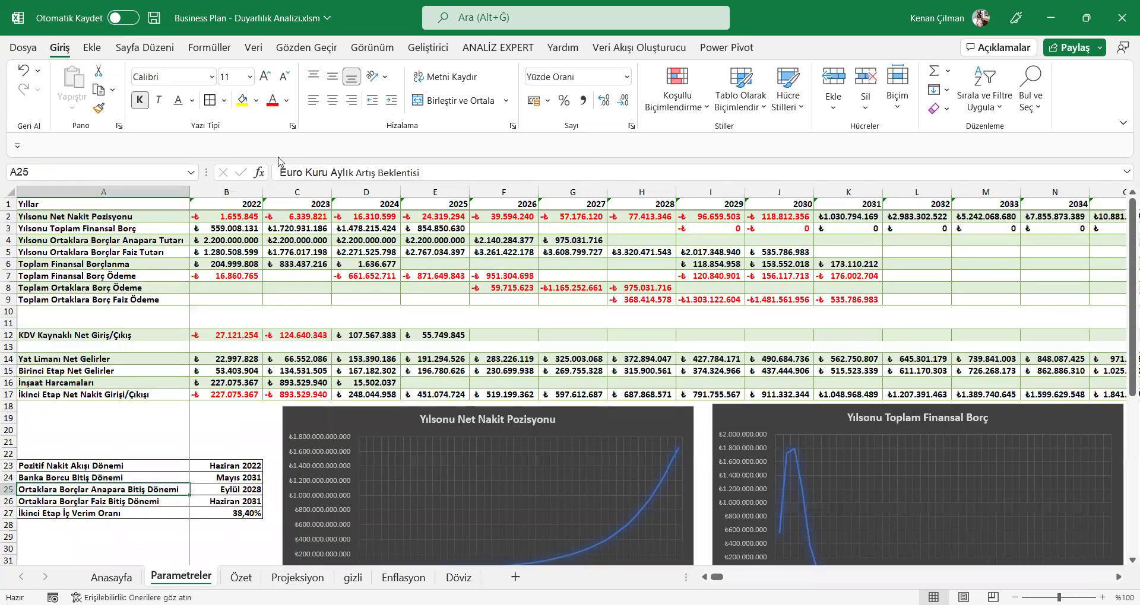
scroll(153, 221, "up", 19)
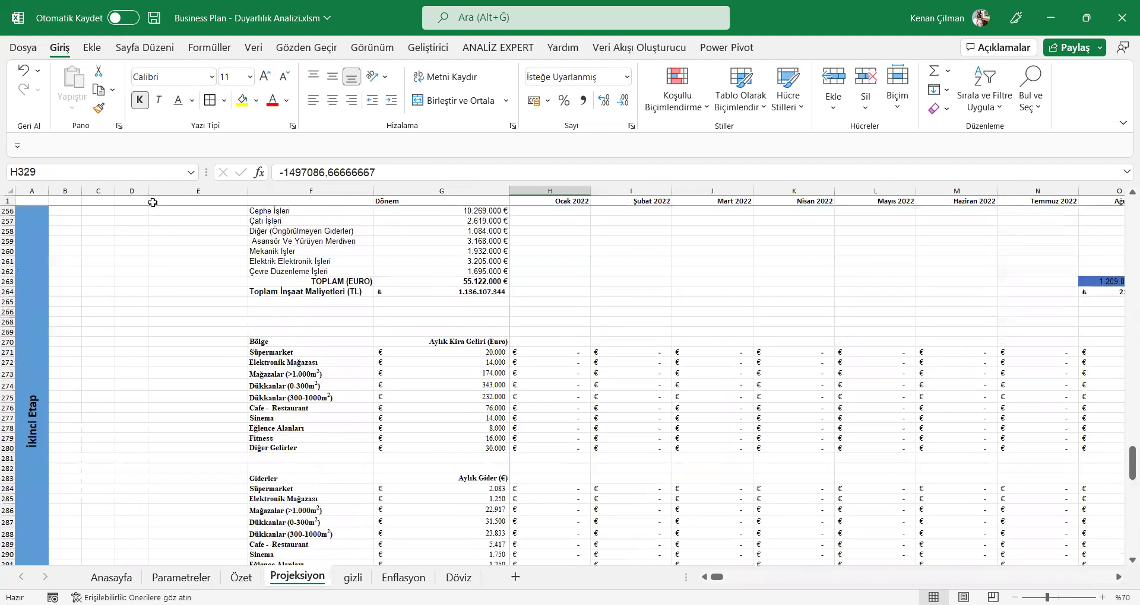
left_click(154, 201)
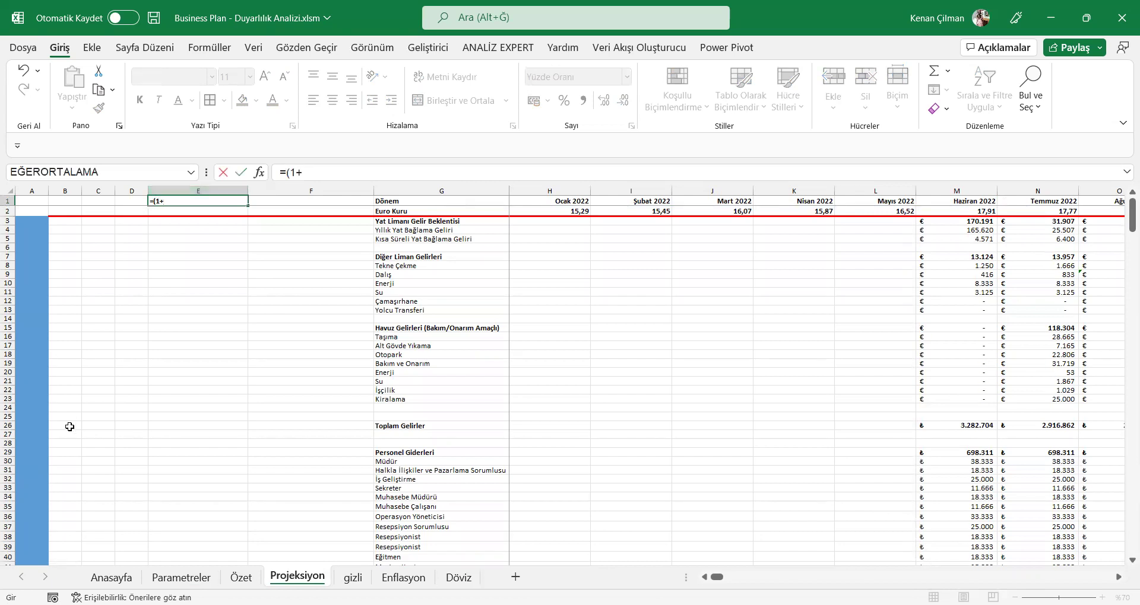
left_click(110, 577)
left_click(453, 222)
key("F4")
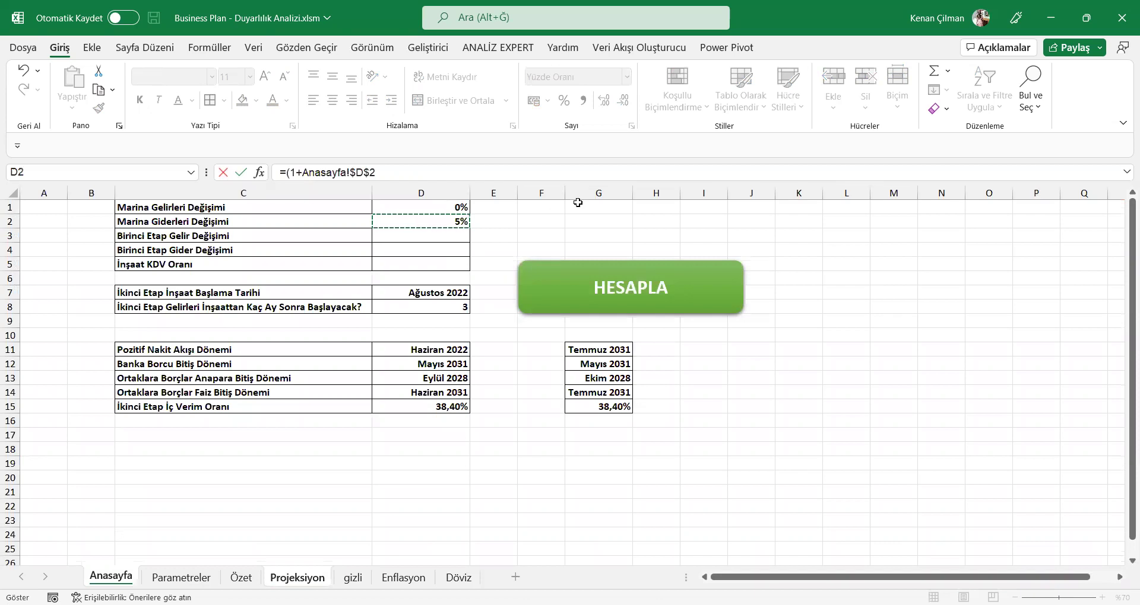
type(")")
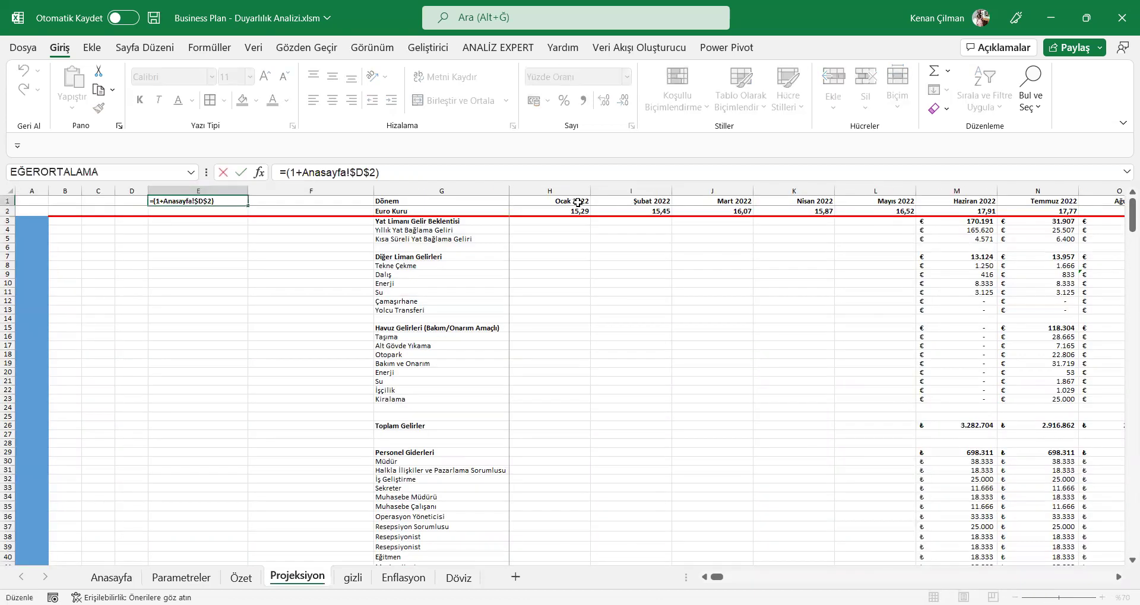
key("ctrl+Return")
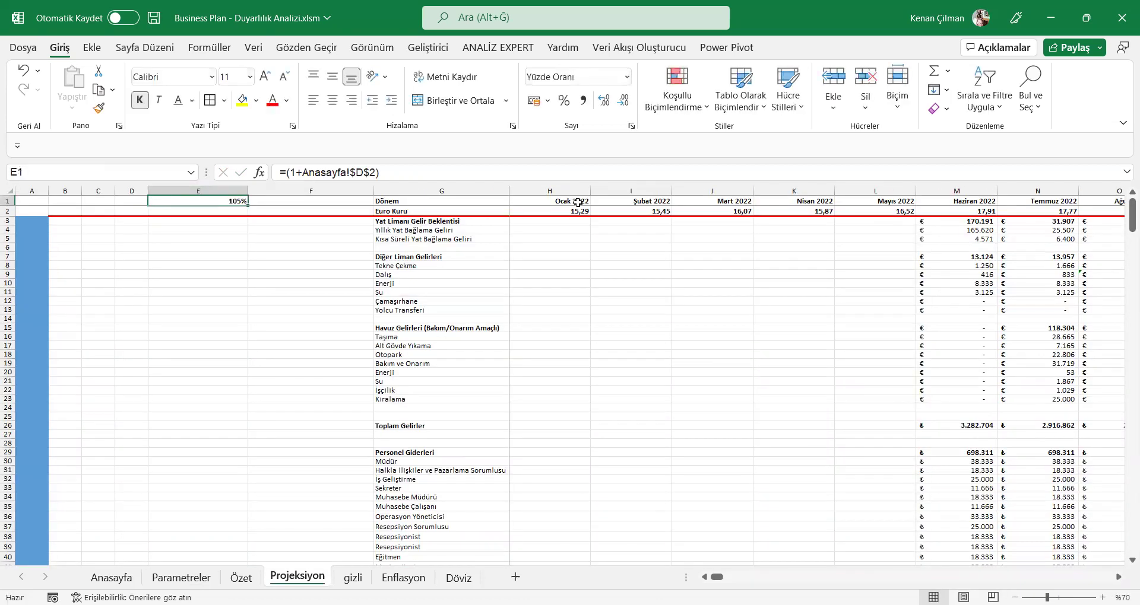
- Examine the marina expense lines from Personel Giderleri down to Marina Su ve Elektrik Giderleri and their June 2022 values
left_click_drag(456, 309, 435, 437)
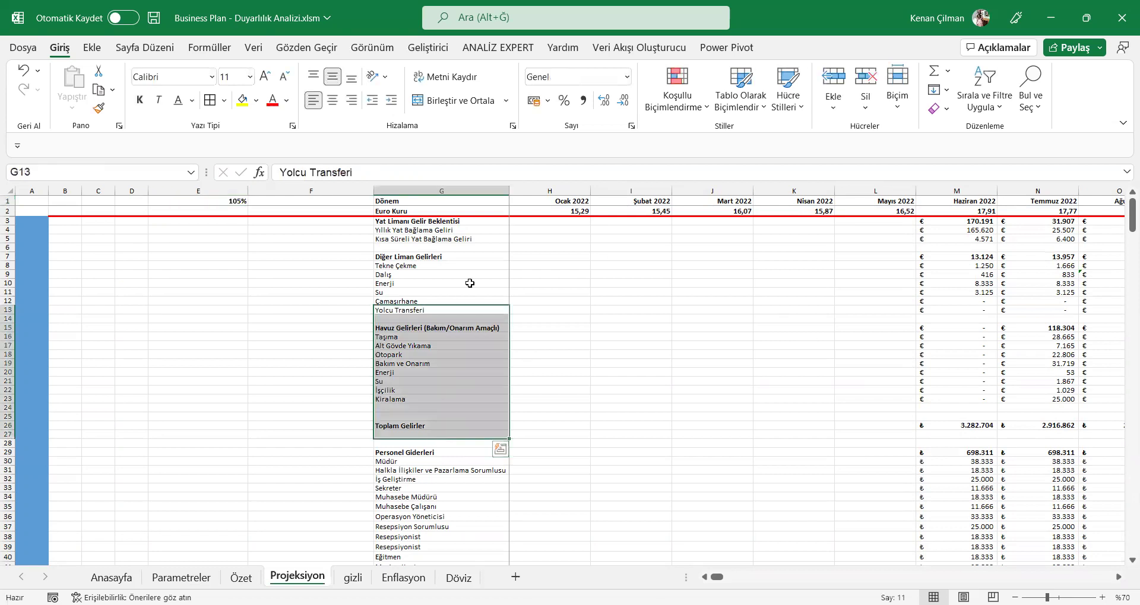
scroll(468, 448, "down", 5)
left_click_drag(412, 332, 442, 472)
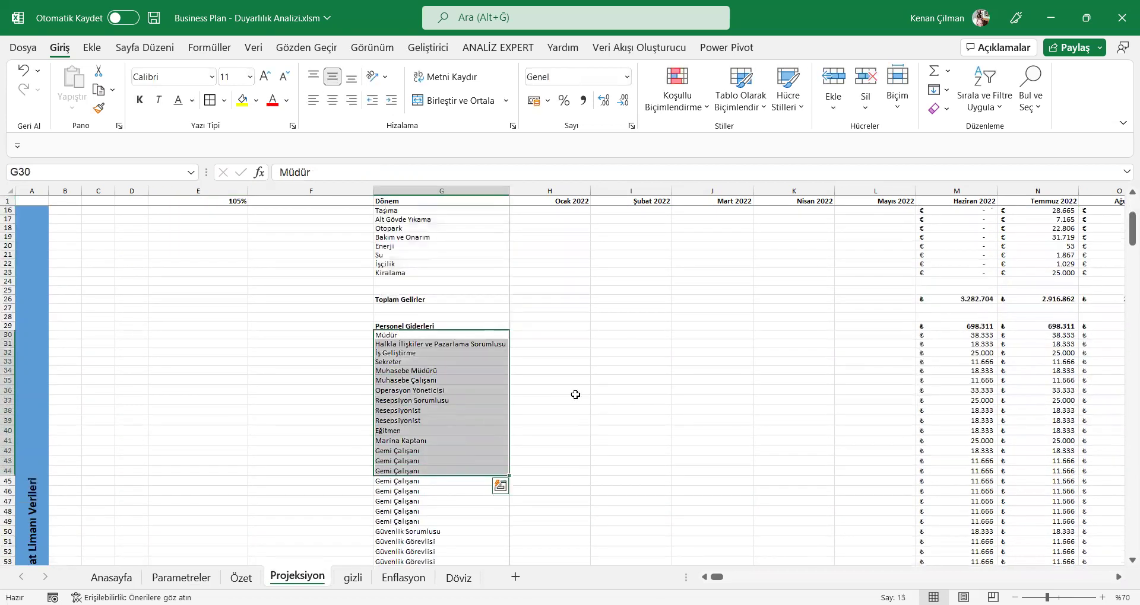
scroll(669, 351, "down", 3)
double_click(959, 291)
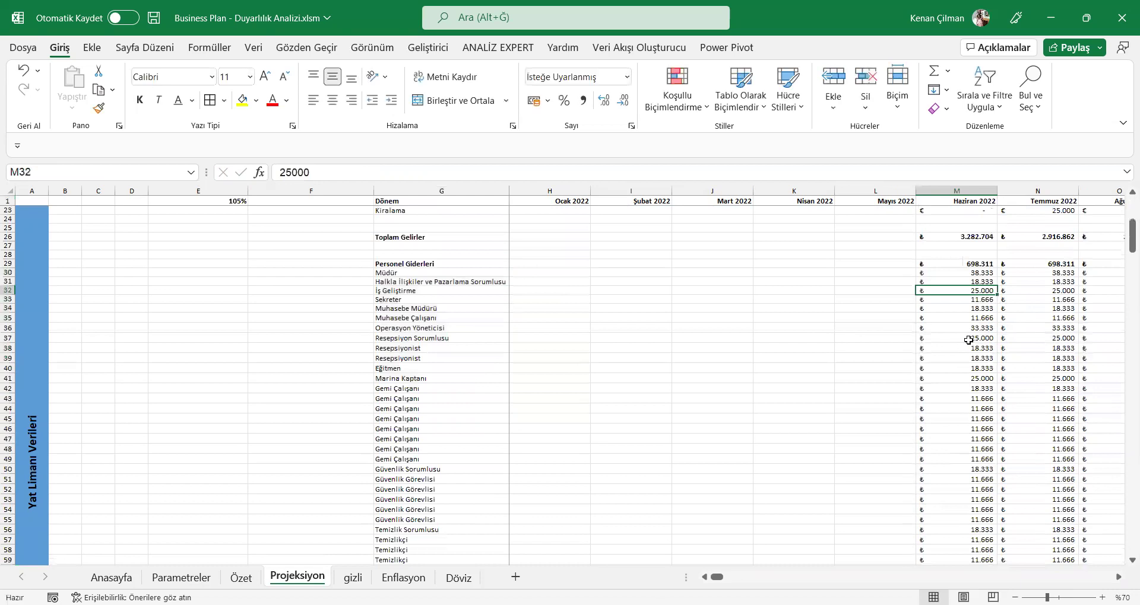
left_click(1046, 327)
left_click_drag(407, 358, 415, 461)
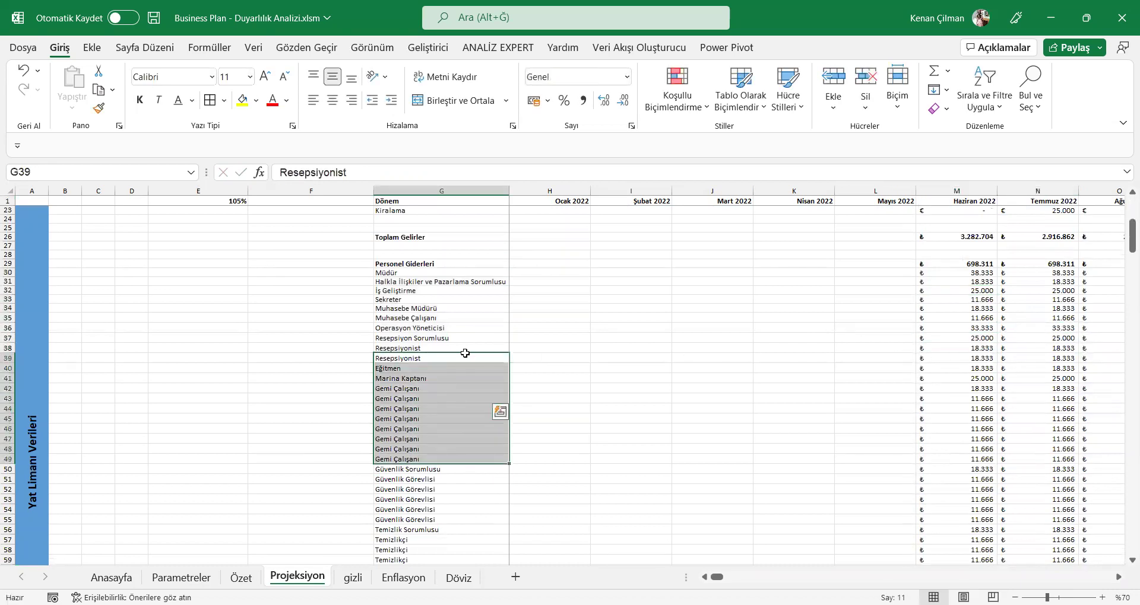
scroll(457, 362, "down", 7)
left_click(400, 465)
left_click(419, 514)
key("Down")
left_click(958, 514)
scroll(905, 474, "down", 5)
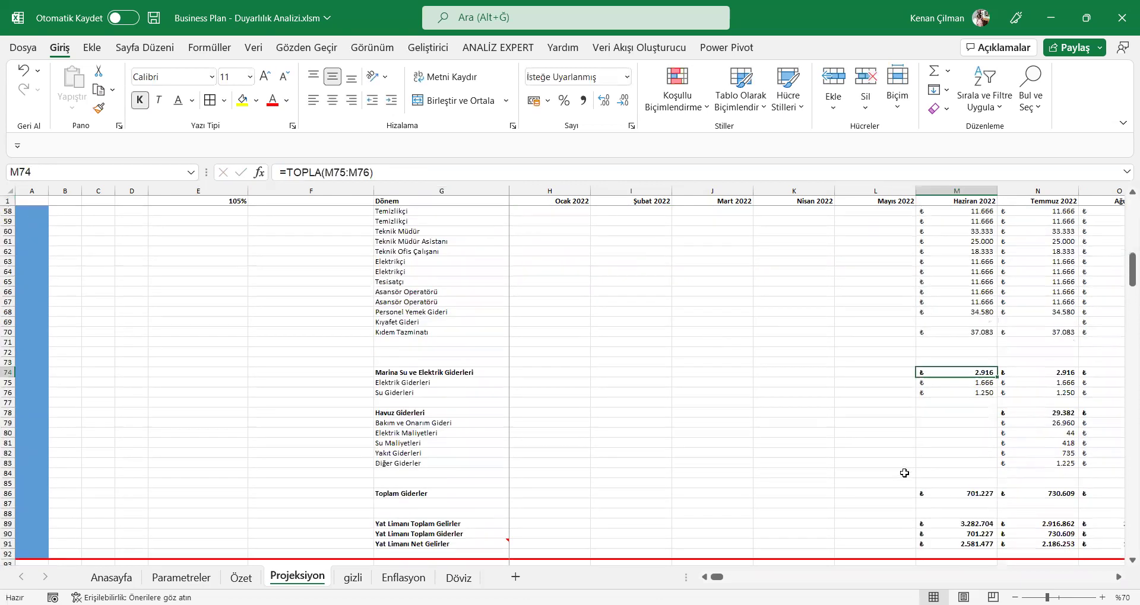
- Locate the end of the marina expense block at Toplam Giderler and select rows 29 to 87
left_click(956, 494)
left_click(430, 529)
left_click_drag(413, 264, 422, 474)
left_click(418, 514)
left_click_drag(9, 504, 13, 317)
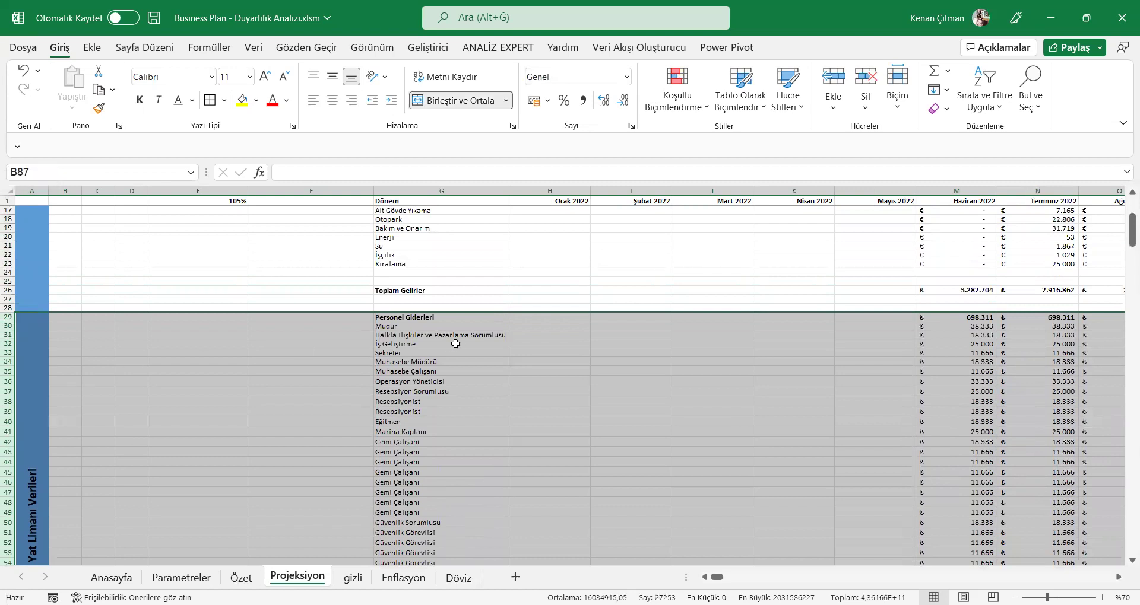
scroll(89, 378, "down", 2)
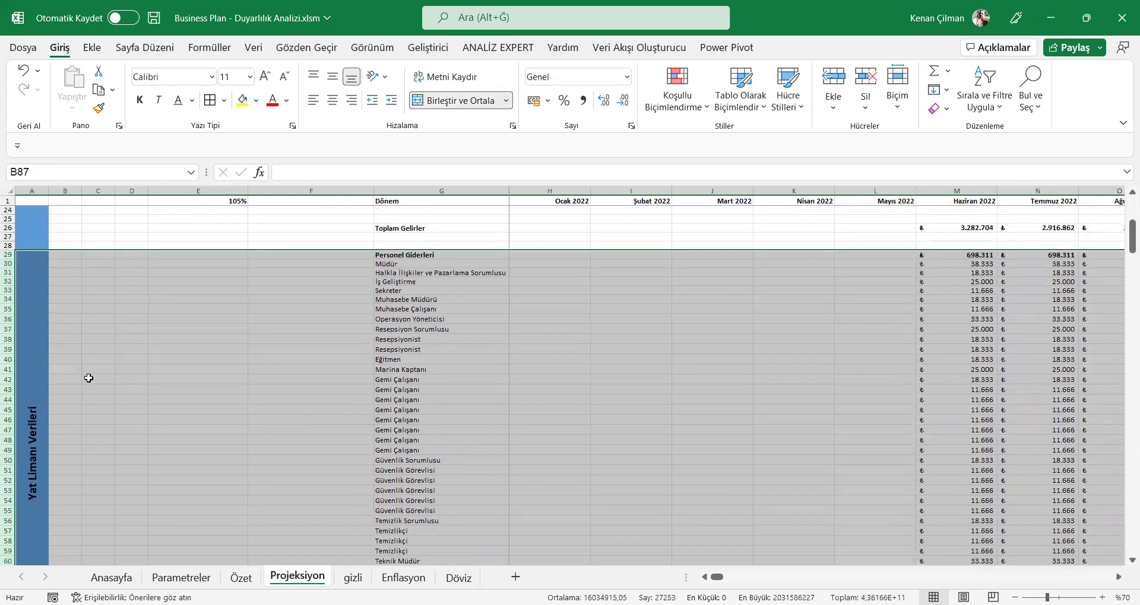
- Add the note (Euro Bazında) in E1 and (TL Bazında) in E2 beside the marina change inputs on the Anasayfa sheet
left_click(118, 577)
left_click(488, 206)
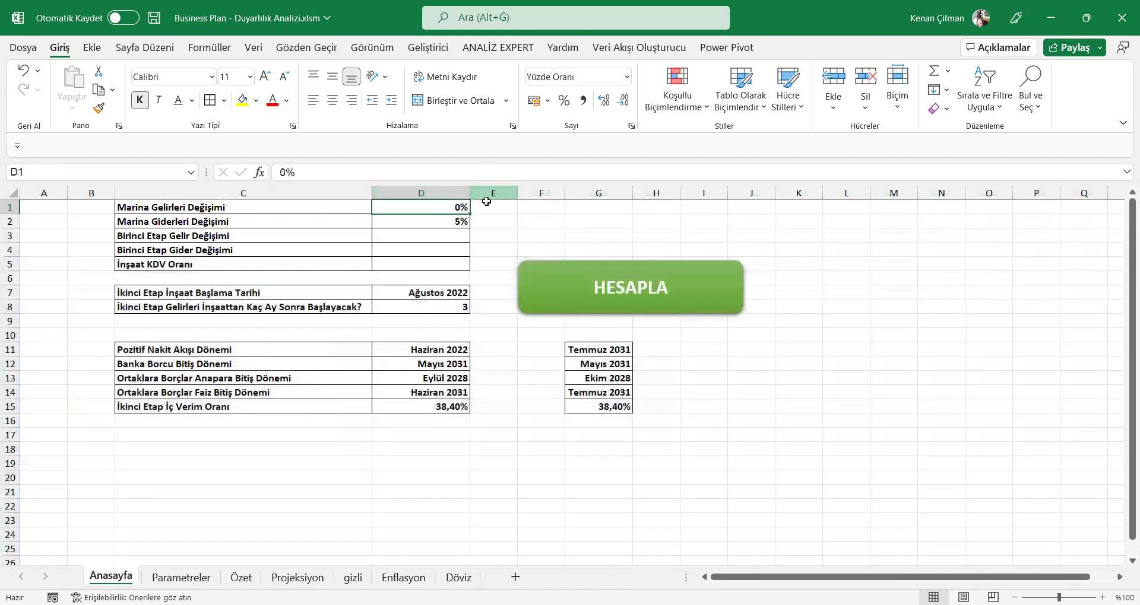
type("(Euro")
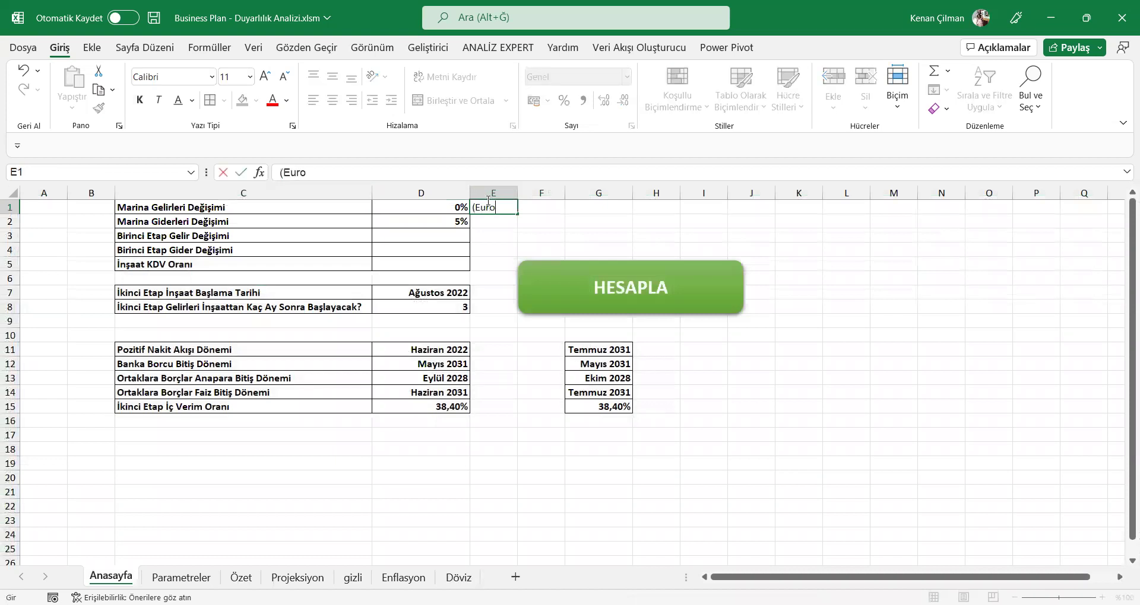
type(" Bazında)")
key("Return")
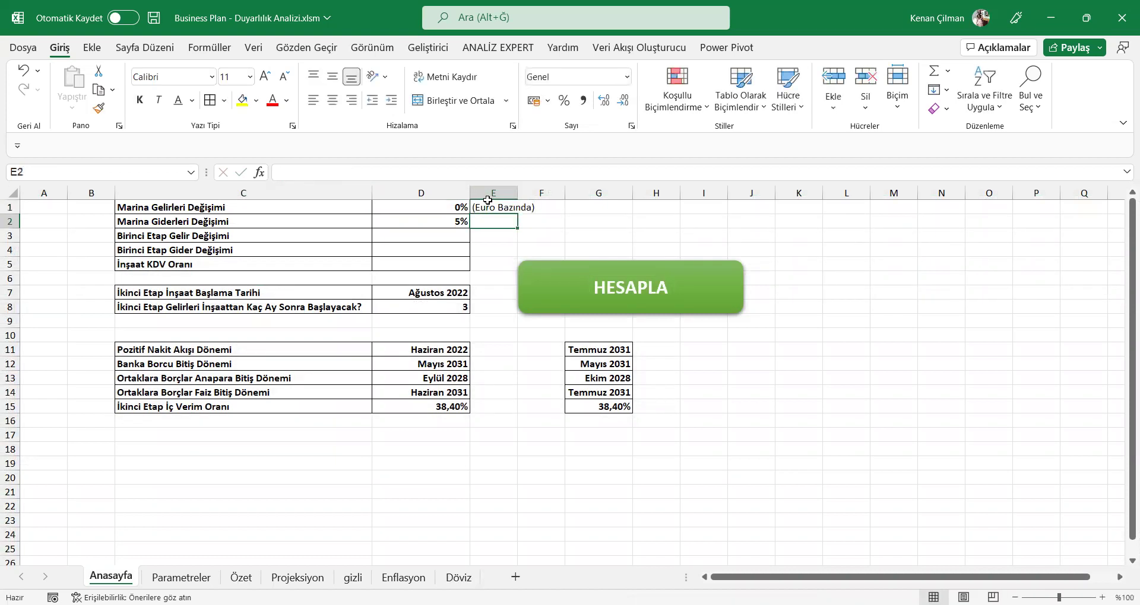
type("(TL Ba")
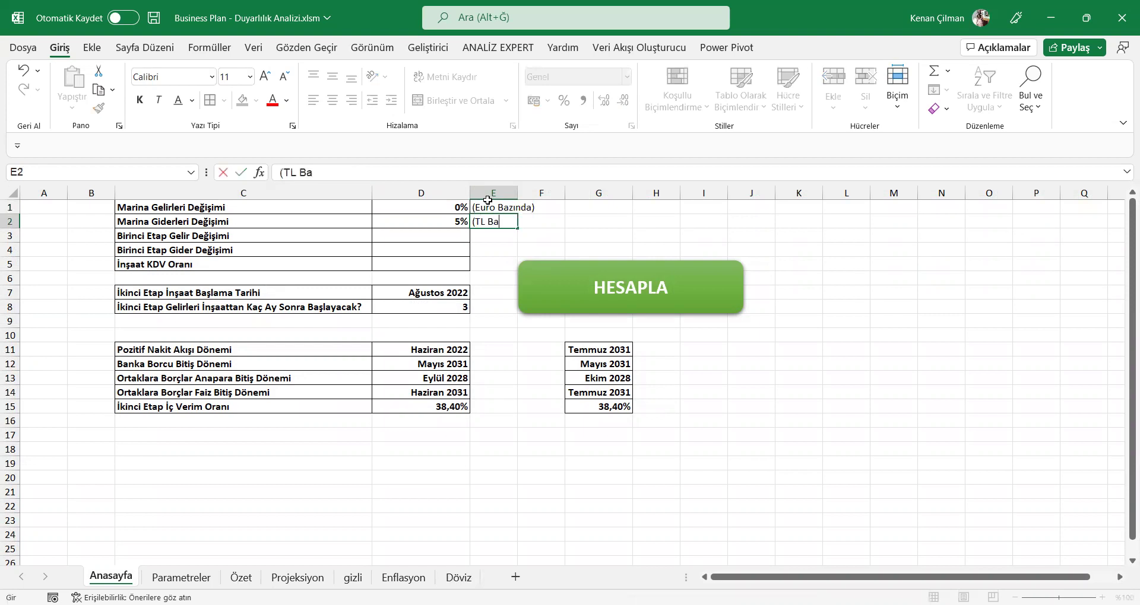
type("zında)")
key("Return")
key("Up")
key("Up")
key("Down")
key("Left")
key("Up")
key("Right")
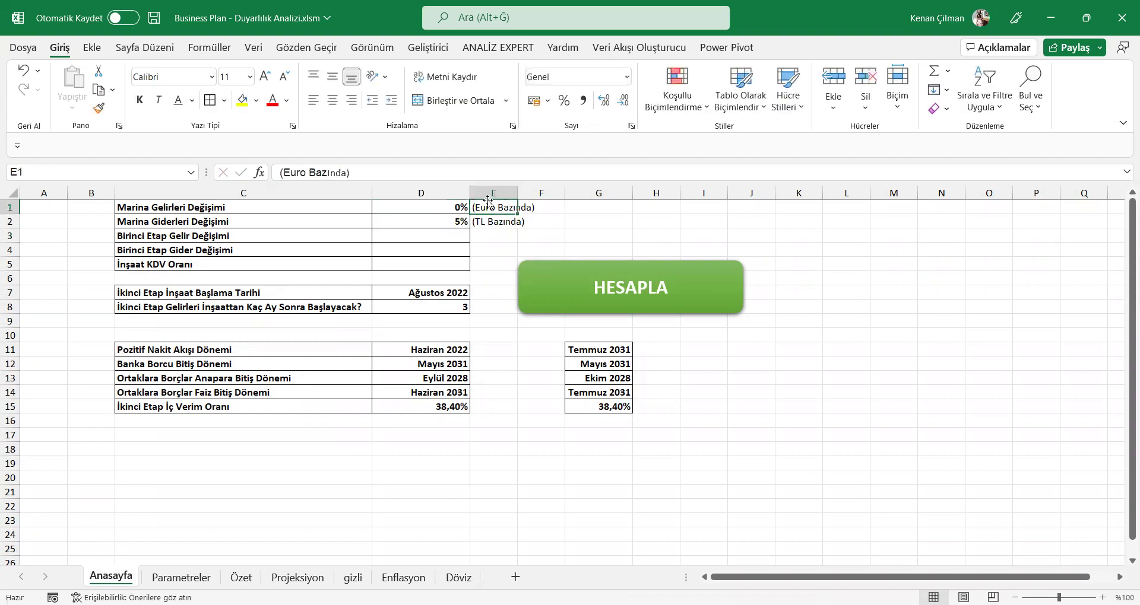
key("F2")
key("Escape")
key("Left")
key("Down")
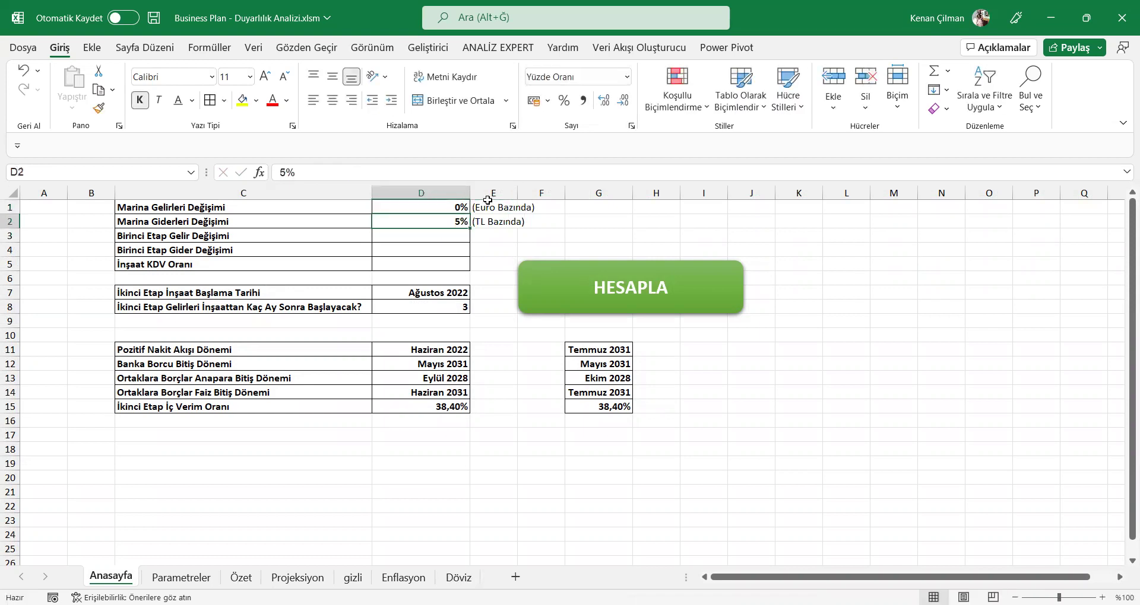
key("Up")
key("Right")
key("Left")
key("F2")
key("Return")
key("Up")
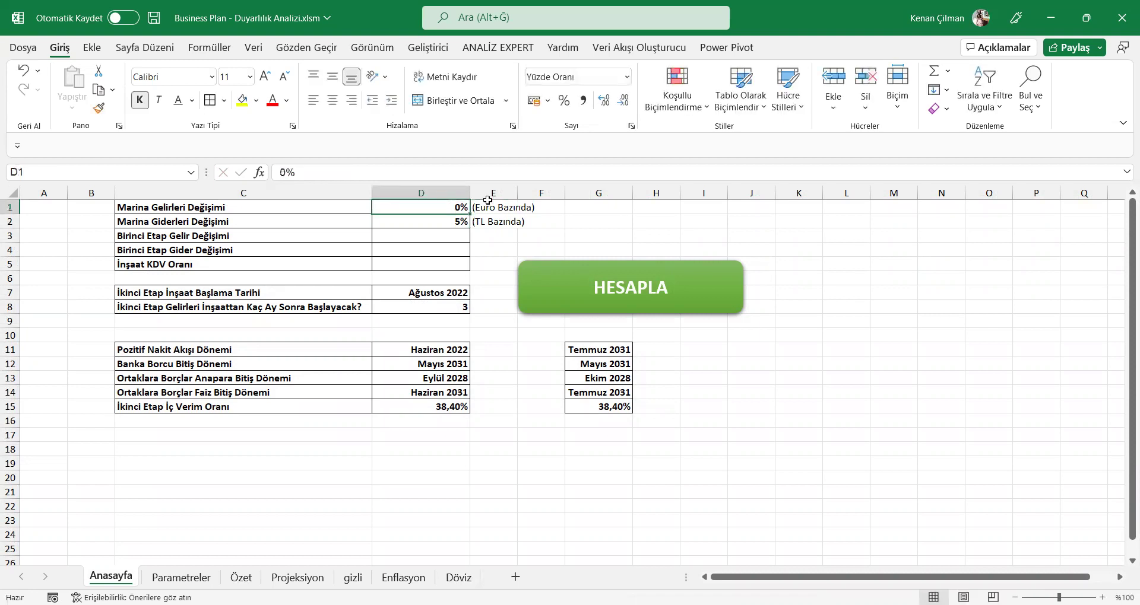
key("Right")
key("Down")
key("Up")
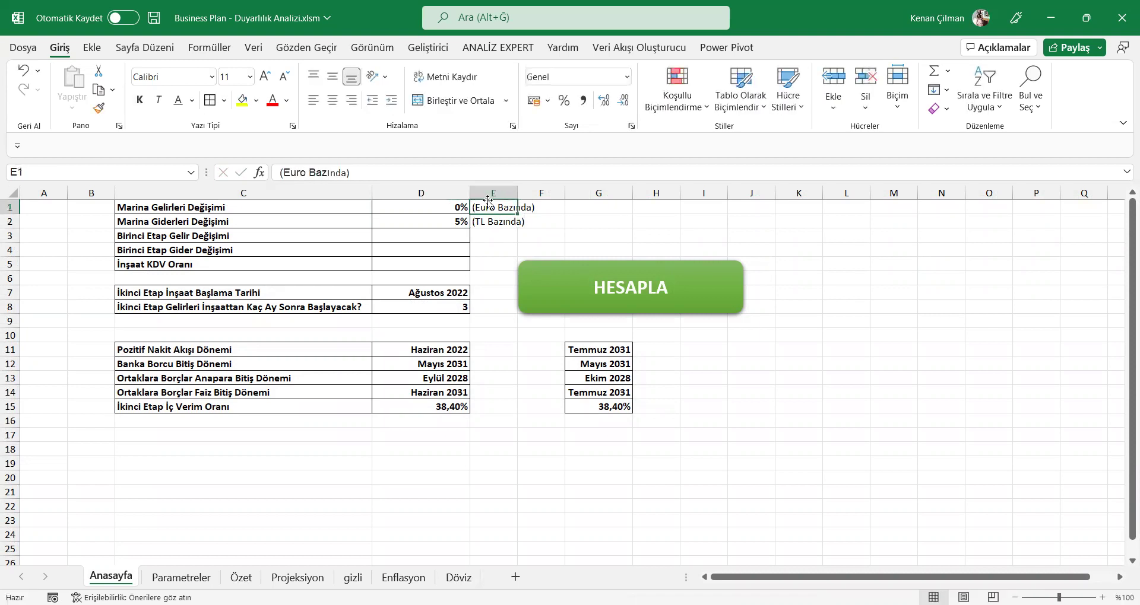
key("Left")
key("Down")
key("Down")
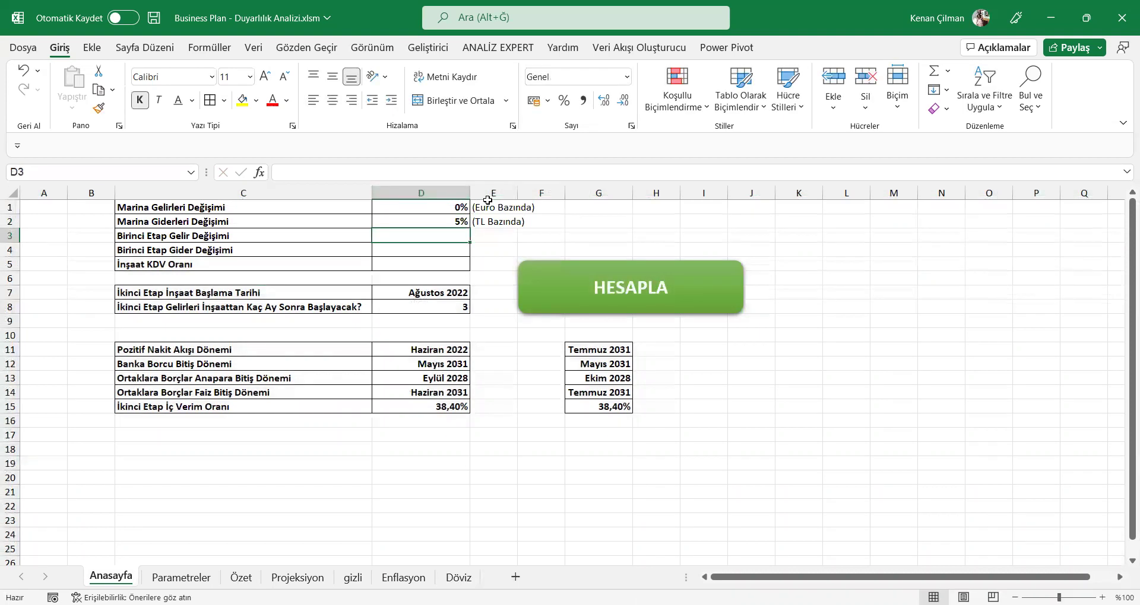
- Copy the helper multiplier in E1 of the Projeksiyon sheet and select the marina expense rows 28 to 87
key("ctrl+Page_Down")
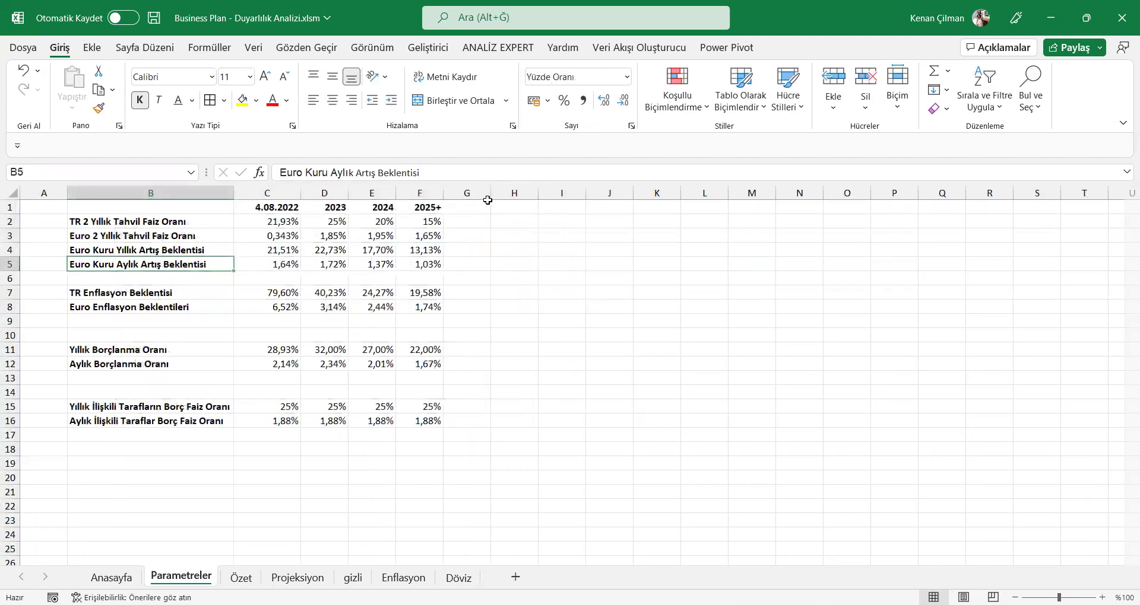
key("ctrl+Page_Down")
key("ctrl+Page_Down")
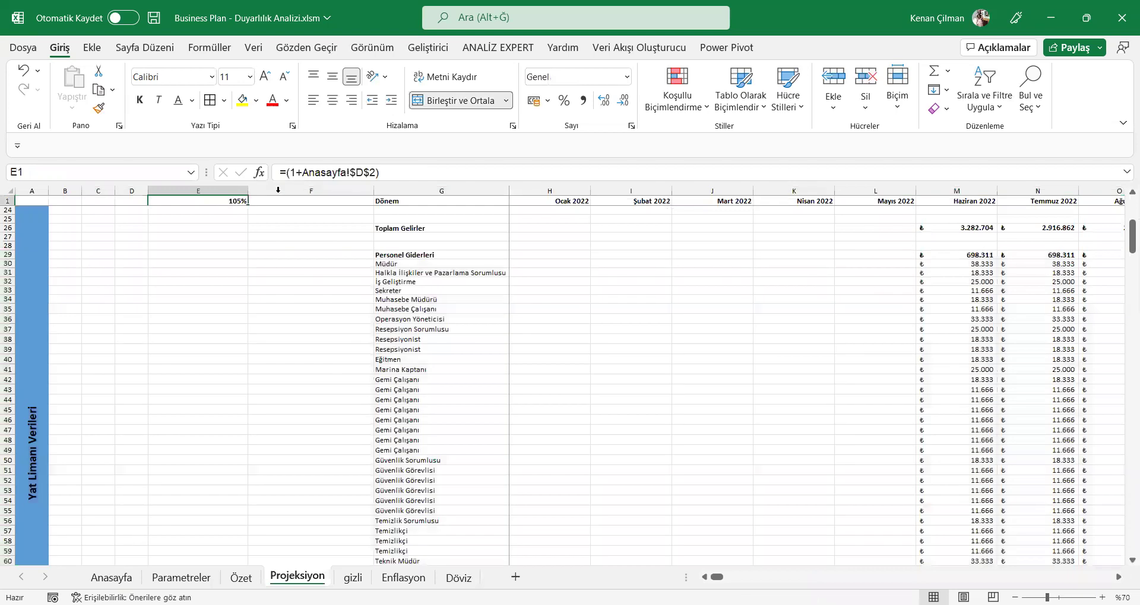
key("ctrl+c")
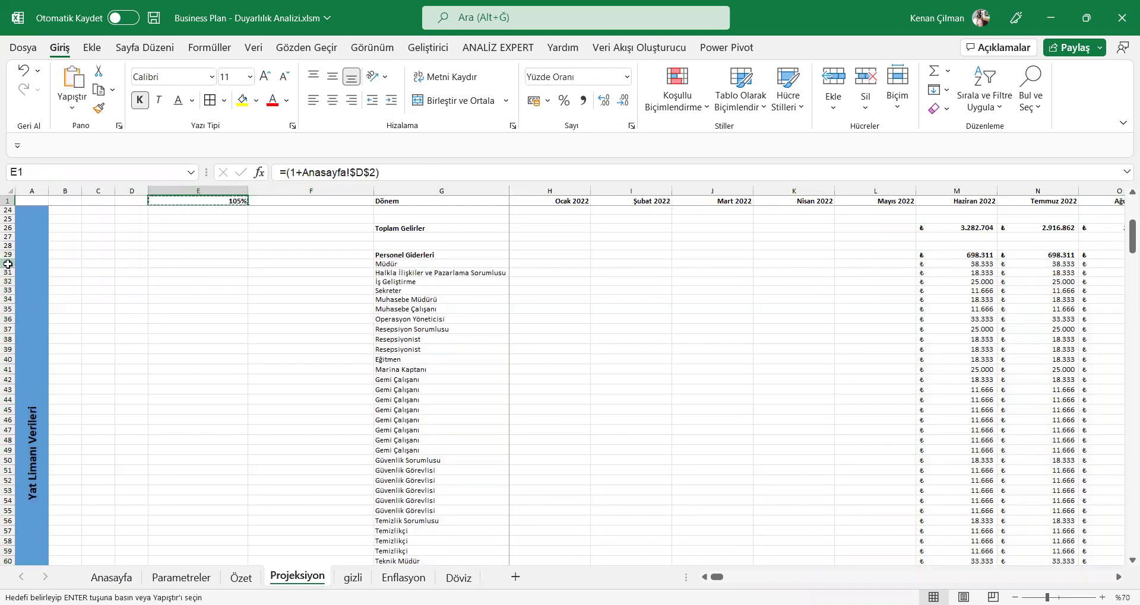
left_click_drag(8, 264, 8, 298)
left_click_drag(8, 244, 12, 564)
scroll(74, 376, "down", 5)
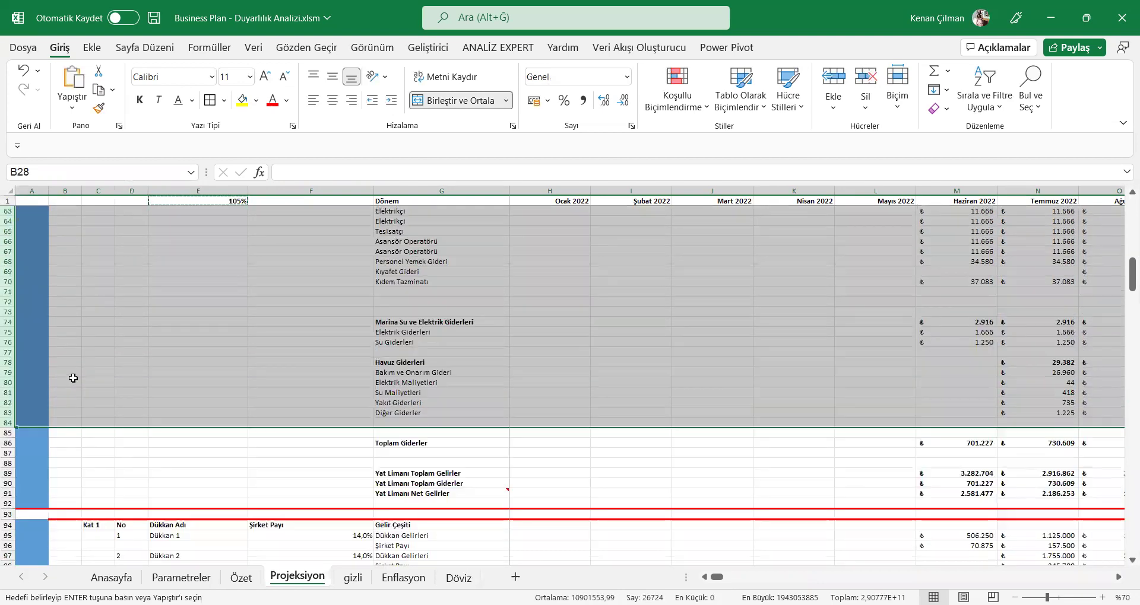
left_click(9, 452, "shift")
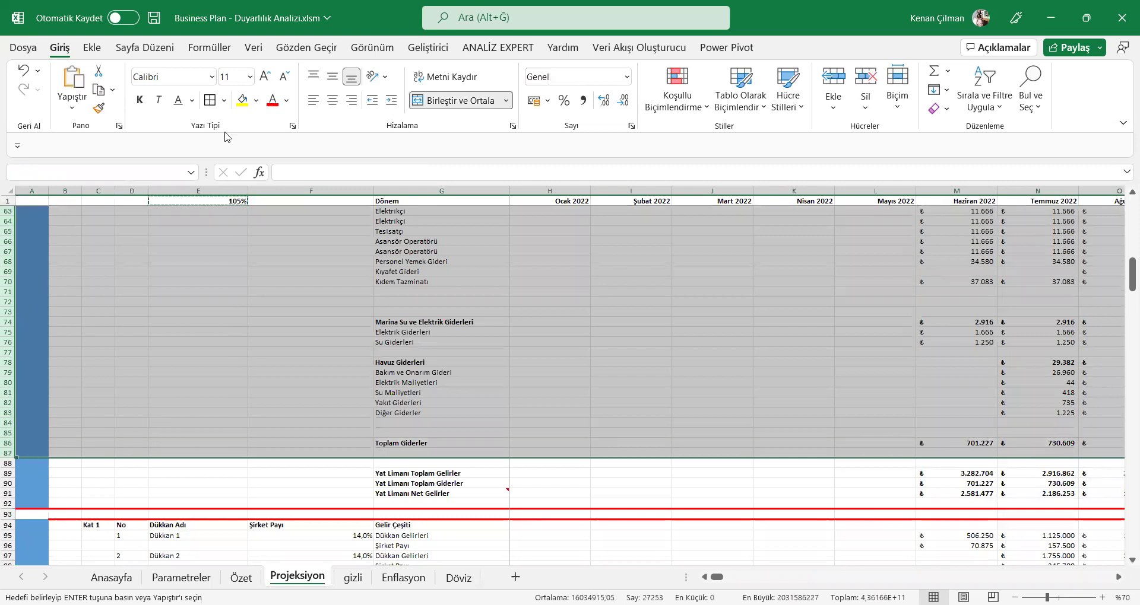
- Narrow the selection to the numeric constants in the marina expense rows with Go To Special
left_click(1030, 95)
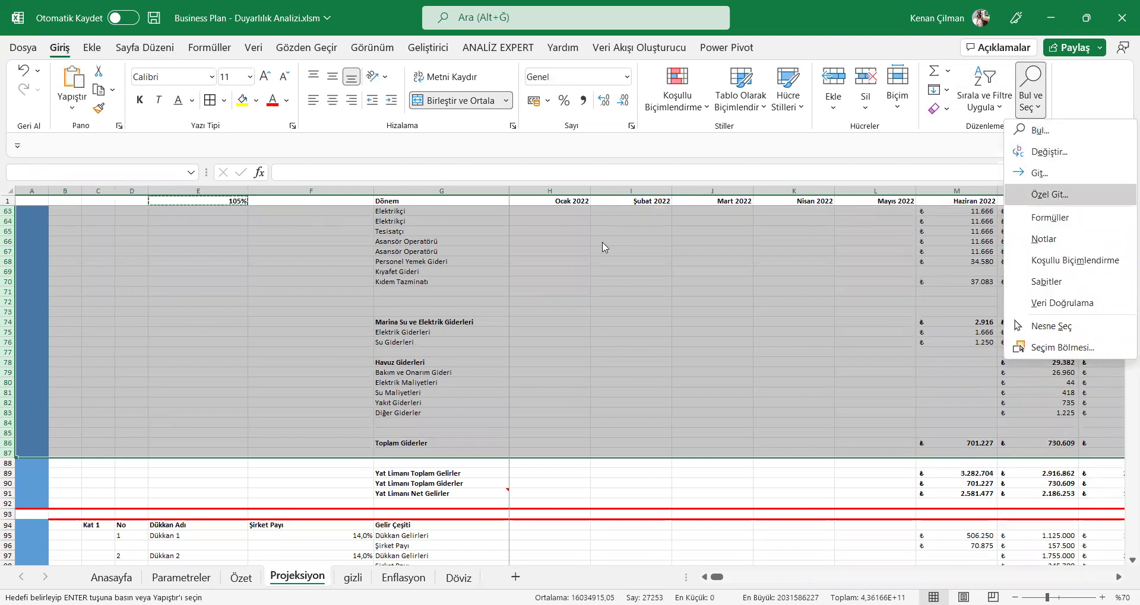
left_click(403, 192)
left_click(419, 236)
left_click(422, 252)
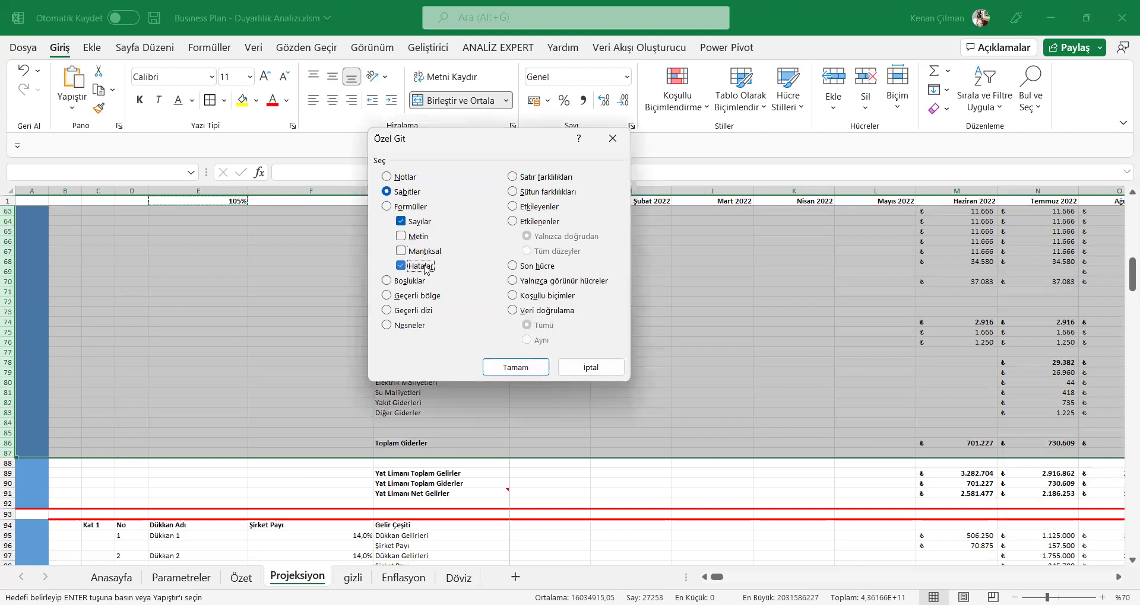
left_click(526, 369)
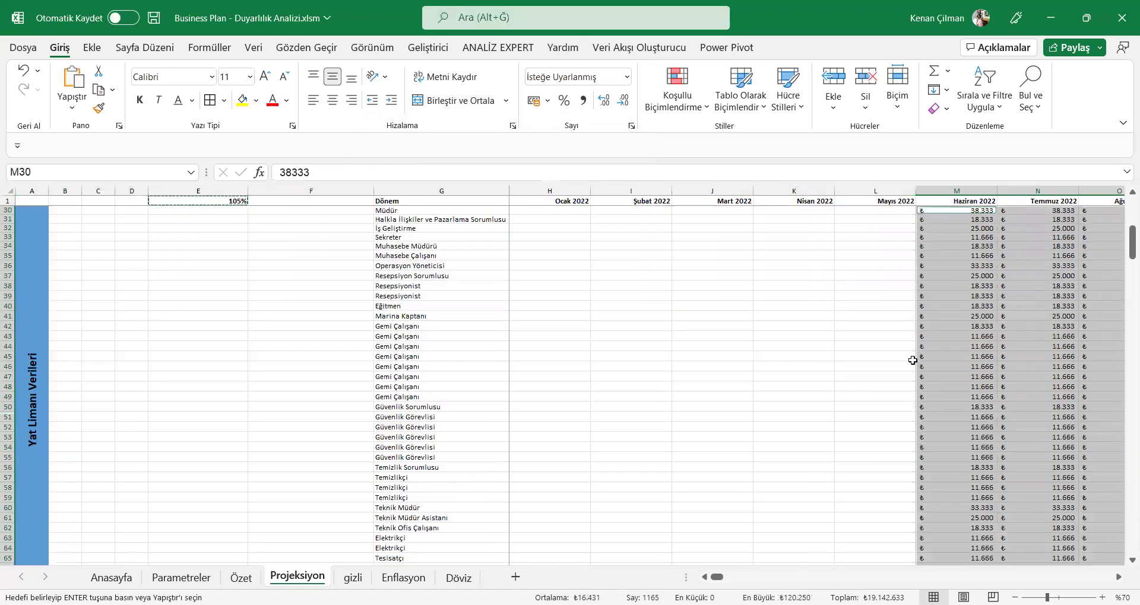
left_click_drag(717, 577, 720, 577)
scroll(817, 376, "right", 3)
scroll(868, 451, "right", 3)
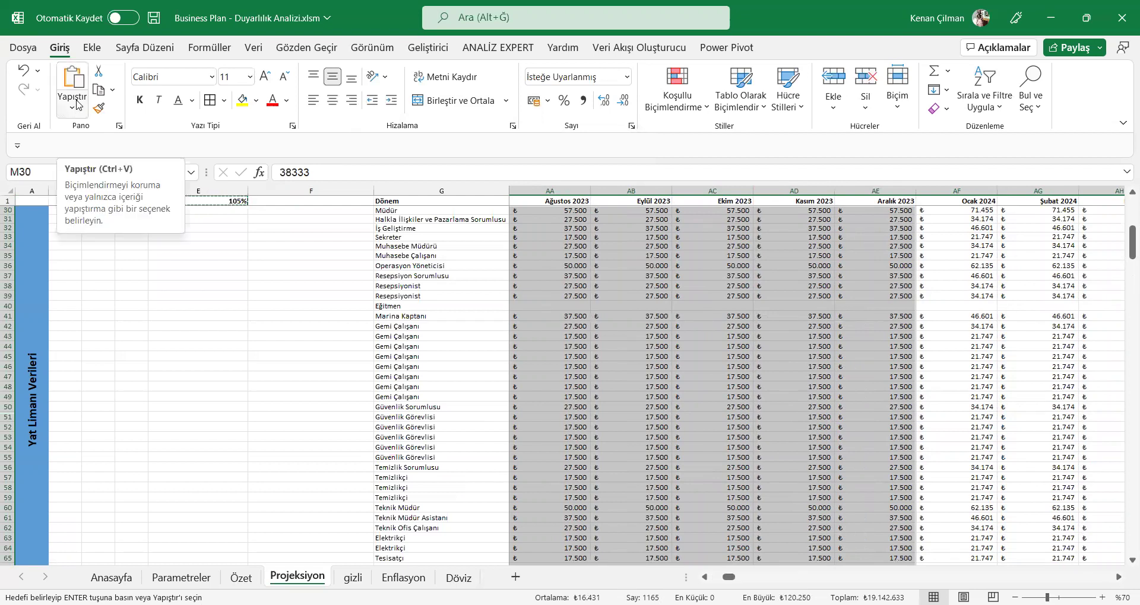
- Multiply the selected marina expense constants by the copied multiplier using Paste Special
left_click(77, 105)
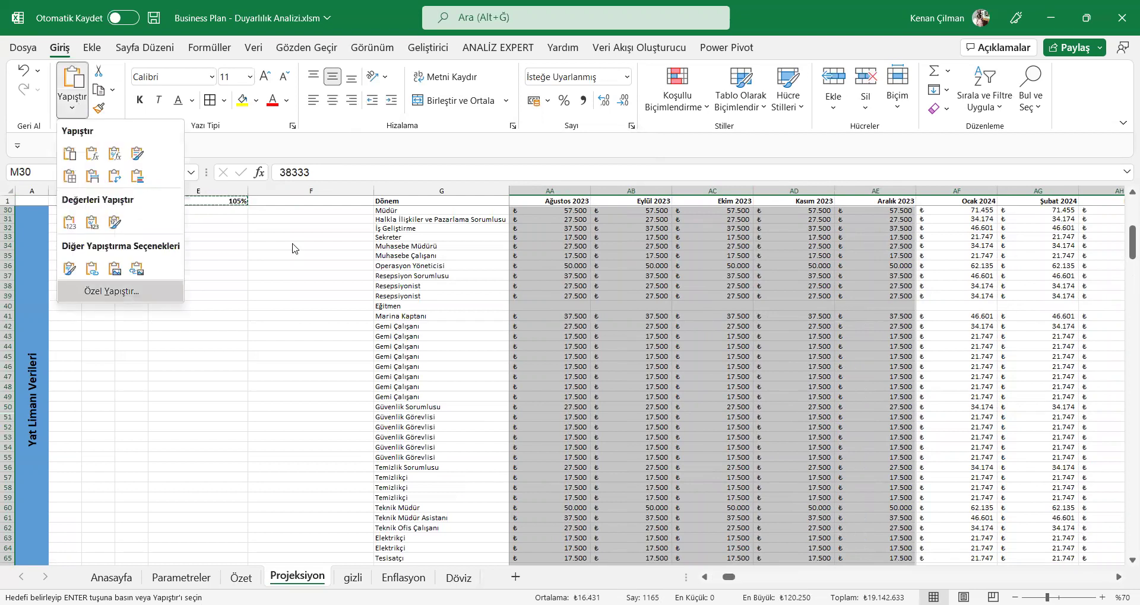
left_click(365, 222)
left_click(512, 311)
left_click(578, 390)
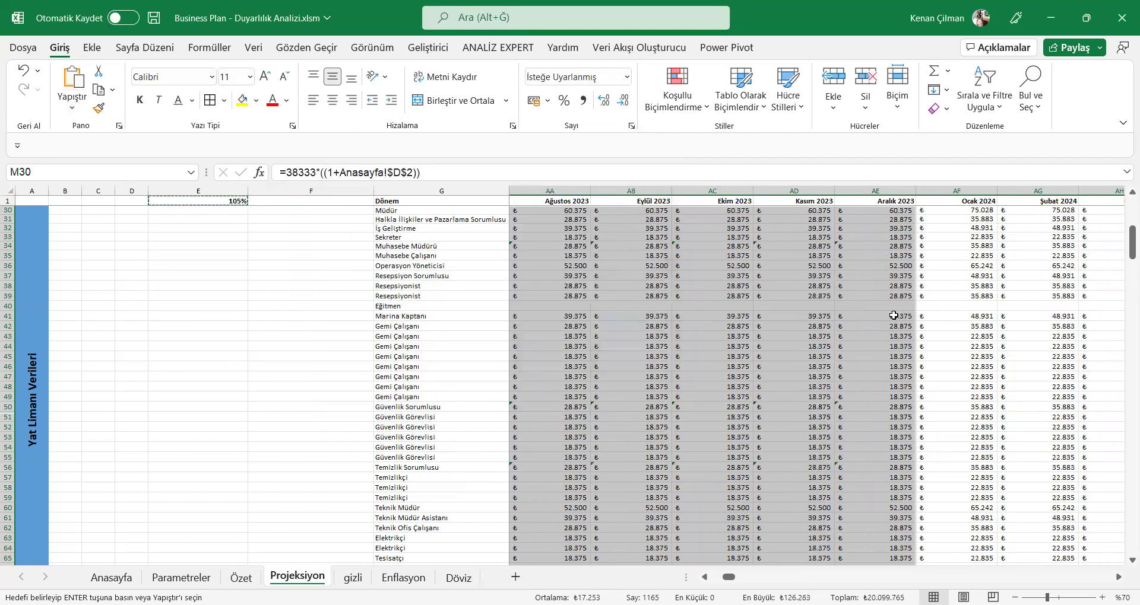
- Check the marina expense formulas in the late 2023 and early 2024 columns, and clear the helper multiplier from E1
left_click(893, 315)
double_click(972, 317)
key("Escape")
left_click(905, 366)
left_click(1009, 367)
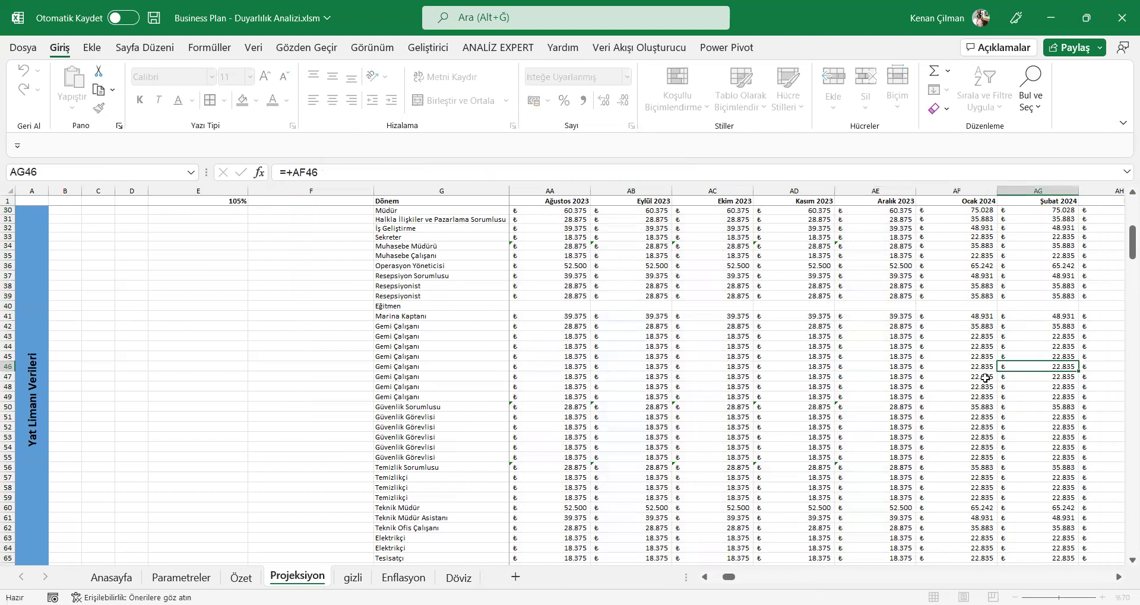
left_click_drag(804, 325, 985, 428)
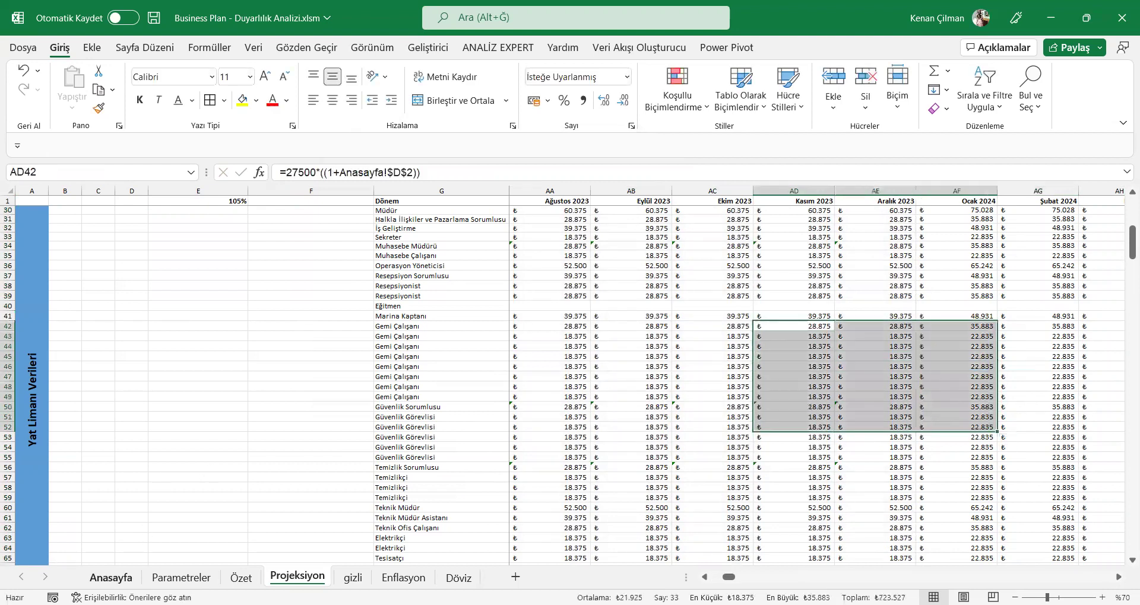
left_click(232, 203)
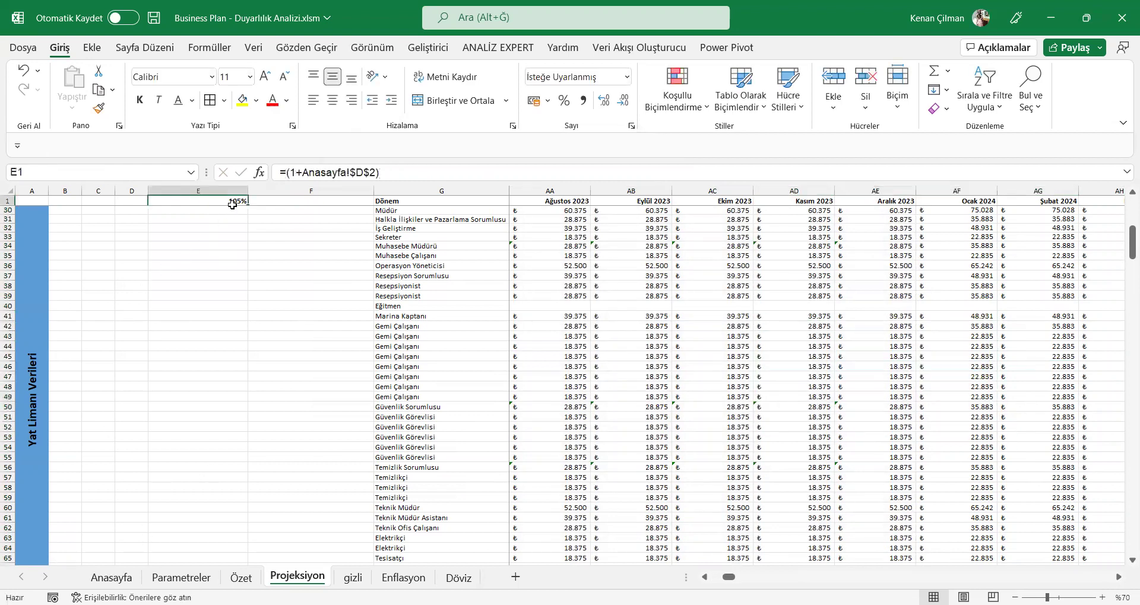
key("Delete")
- On the Anasayfa sheet, set the marina expense change in D2 to 0% and Birinci Etap Gelir Değişimi in D3 to 5%
key("ctrl+Page_Up")
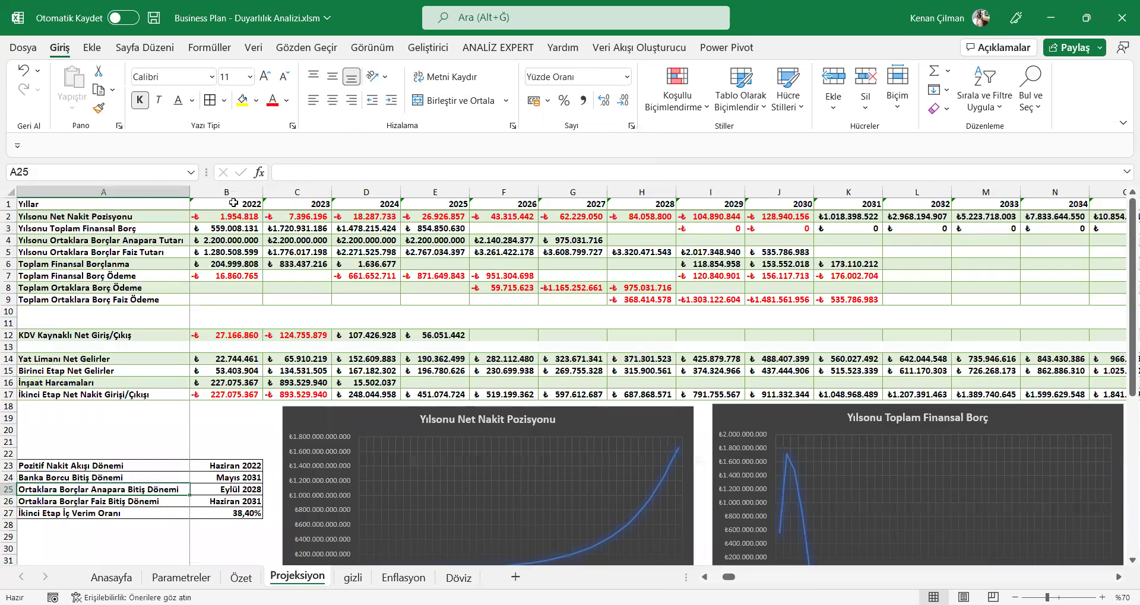
key("ctrl+Page_Up")
key("ctrl+Page_Up")
key("ctrl+Page_Up")
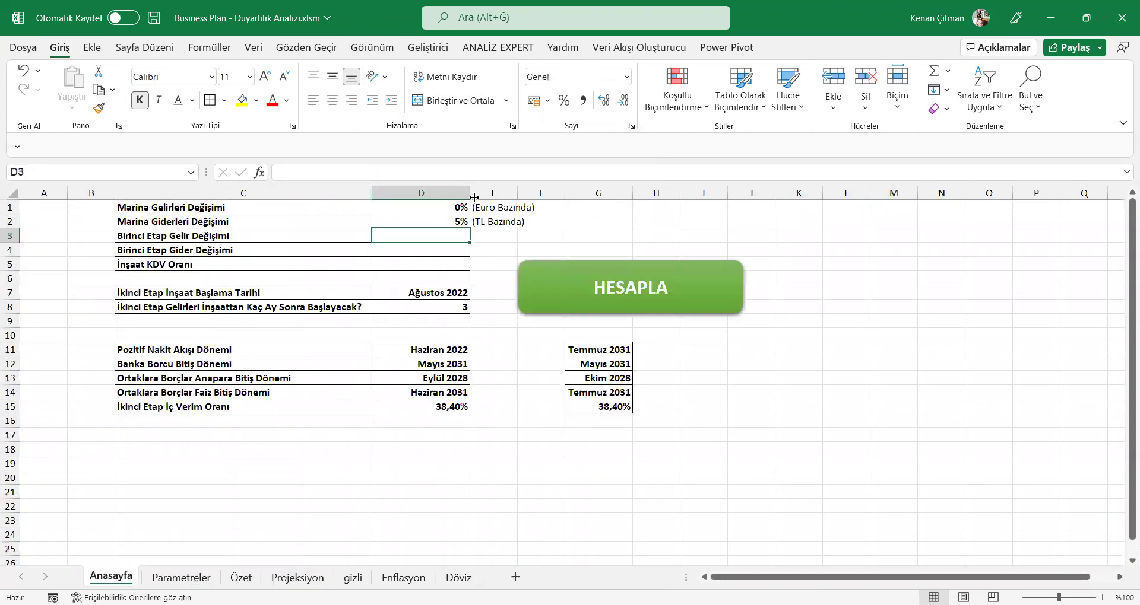
left_click(448, 220)
type("0")
key("Return")
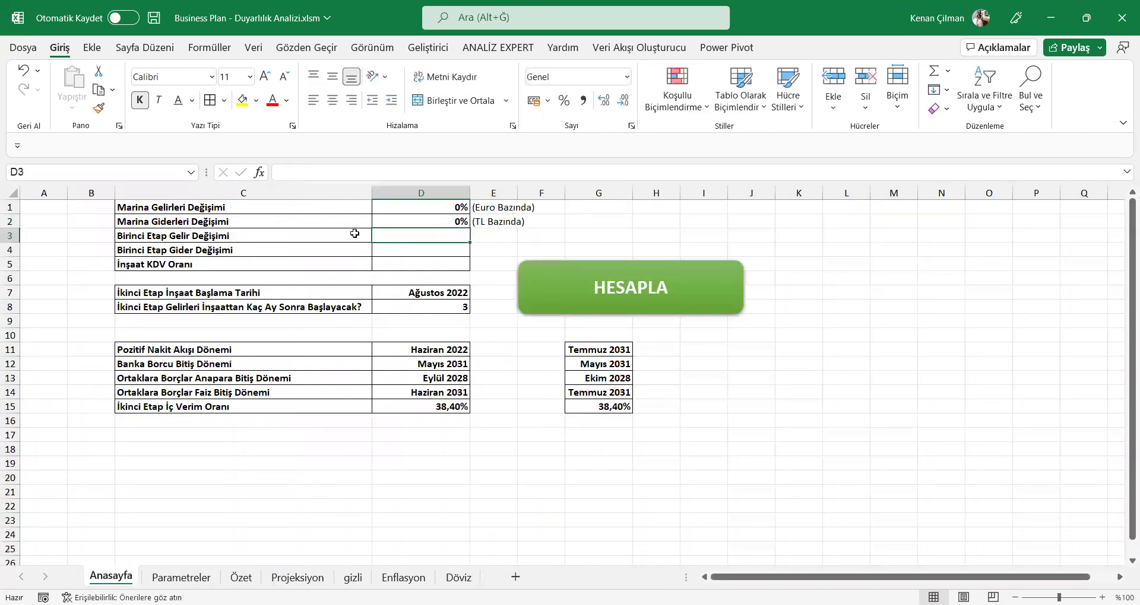
left_click(323, 240)
left_click(423, 237)
type("5")
key("Return")
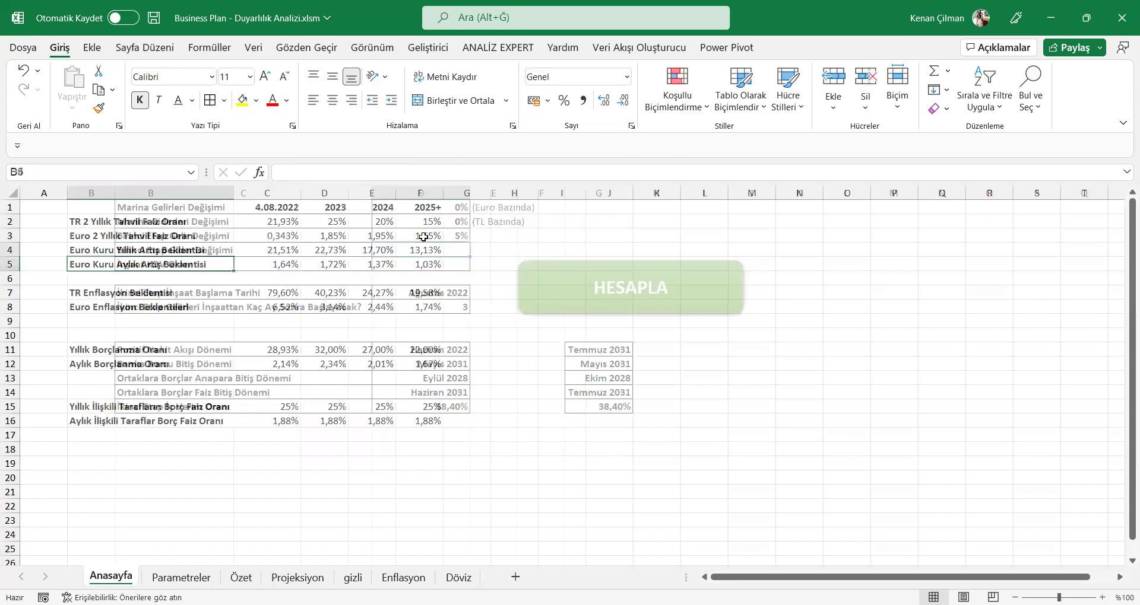
- Examine how Dükkan 1's Dükkan Gelirleri and Şirket Payı cells for August 2023 are built on the Projeksiyon sheet
key("ctrl+Page_Down")
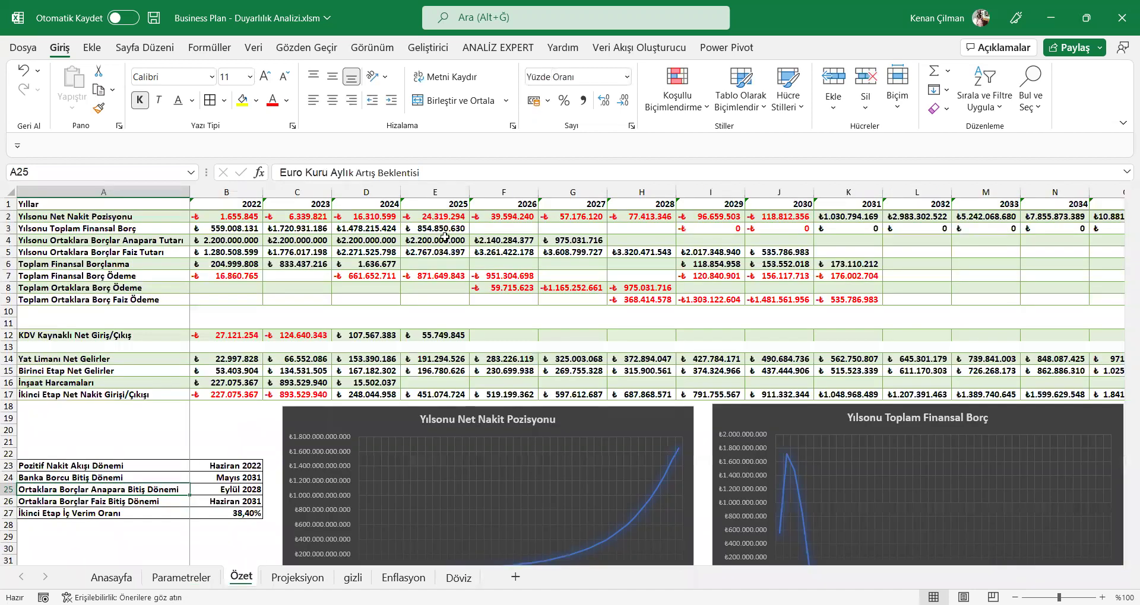
key("ctrl+Page_Down")
scroll(224, 260, "down", 12)
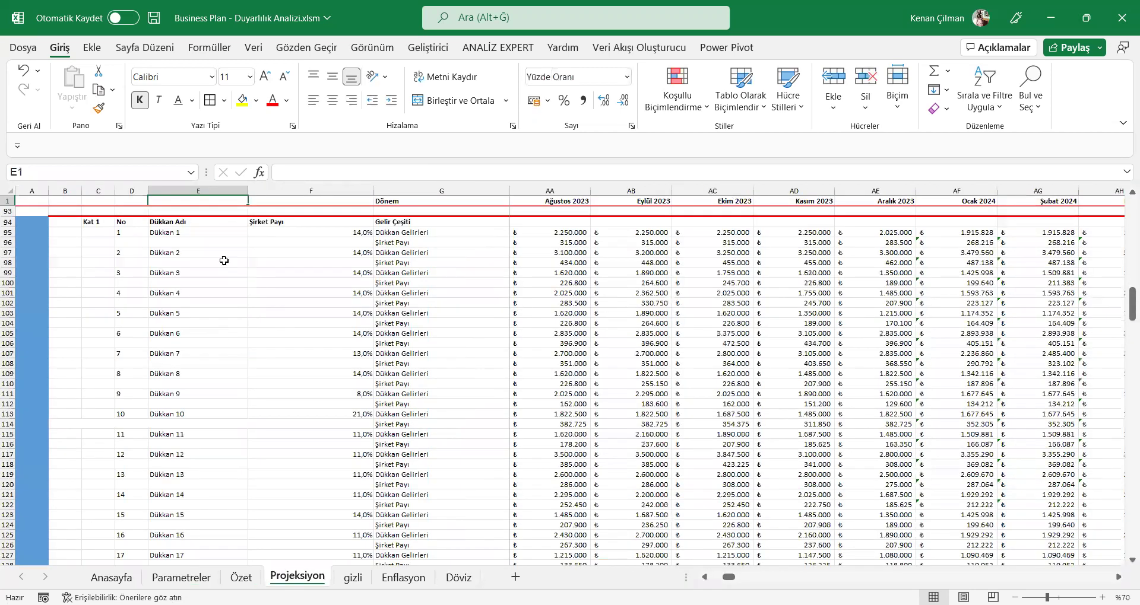
left_click(533, 236)
left_click(575, 243)
double_click(575, 243)
key("Escape")
key("Down")
key("Up")
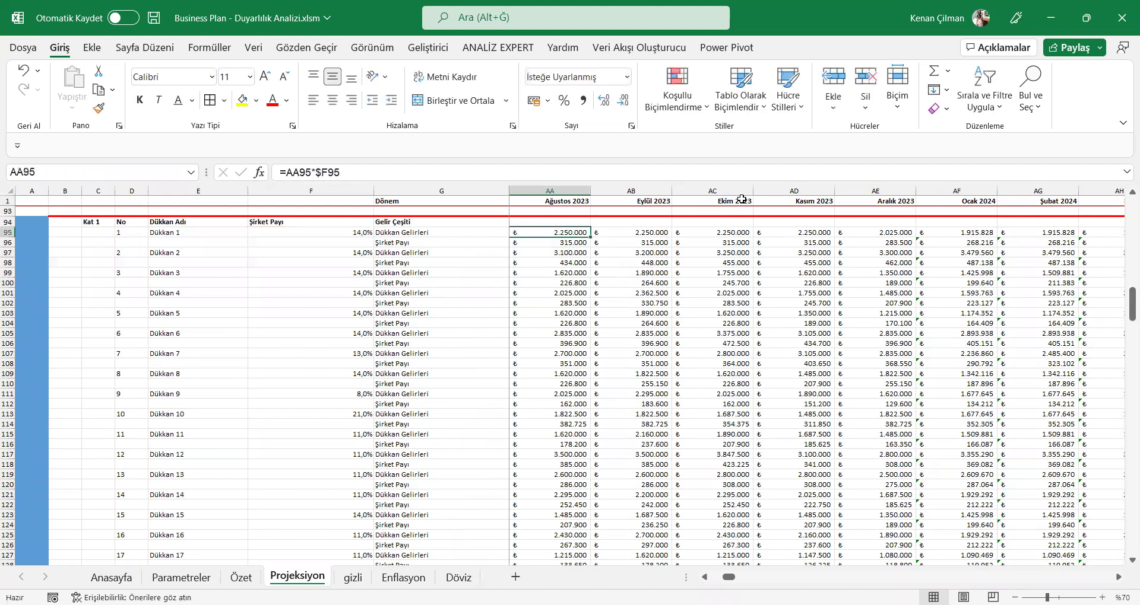
key("Up")
key("Down")
key("F2")
key("Escape")
key("Up")
- Examine the Dükkan Gelirleri row of Dükkan 1 across the months to distinguish fixed amounts from inflation-based formulas
key("Right")
key("Right")
key("Right")
key("Right")
key("Right")
key("Right")
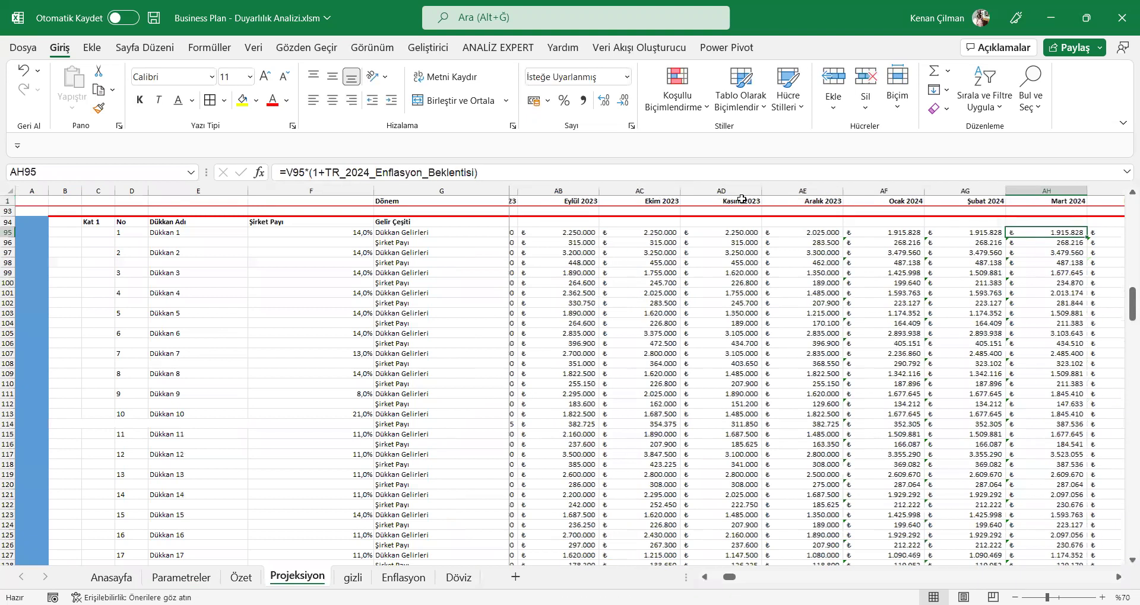
key("Left")
key("Left")
key("Left")
key("Left")
key("Left")
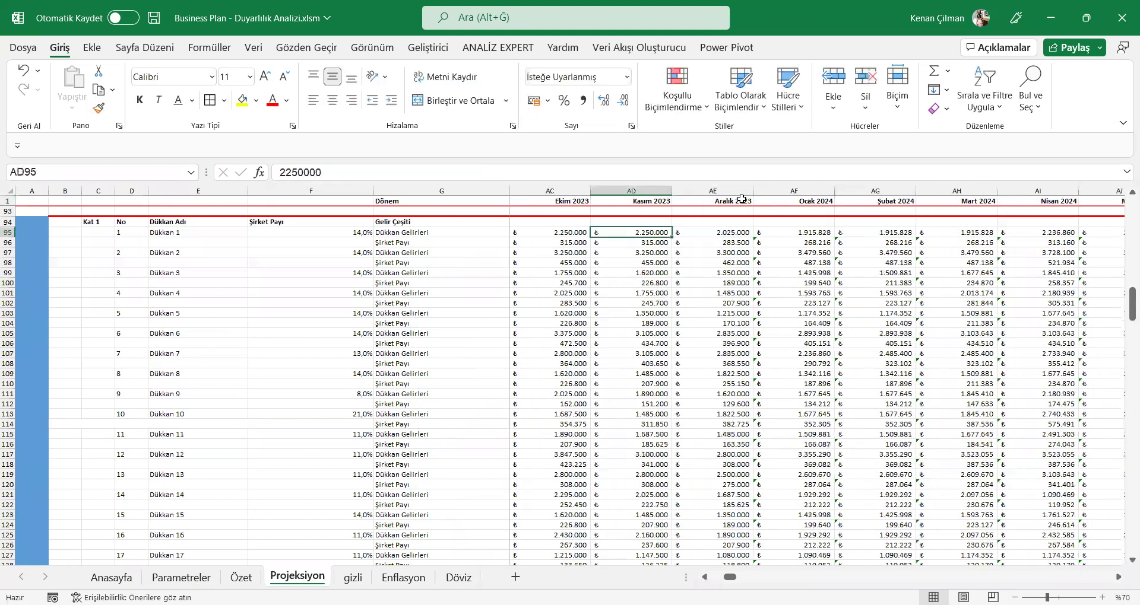
key("Left")
key("Left")
key("Left")
key("Left")
key("Left")
key("Left")
key("Left")
key("Left")
key("Left")
key("Left")
key("Left")
key("Left")
key("Left")
key("Left")
key("Left")
key("Left")
key("Left")
key("Left")
key("Left")
key("Left")
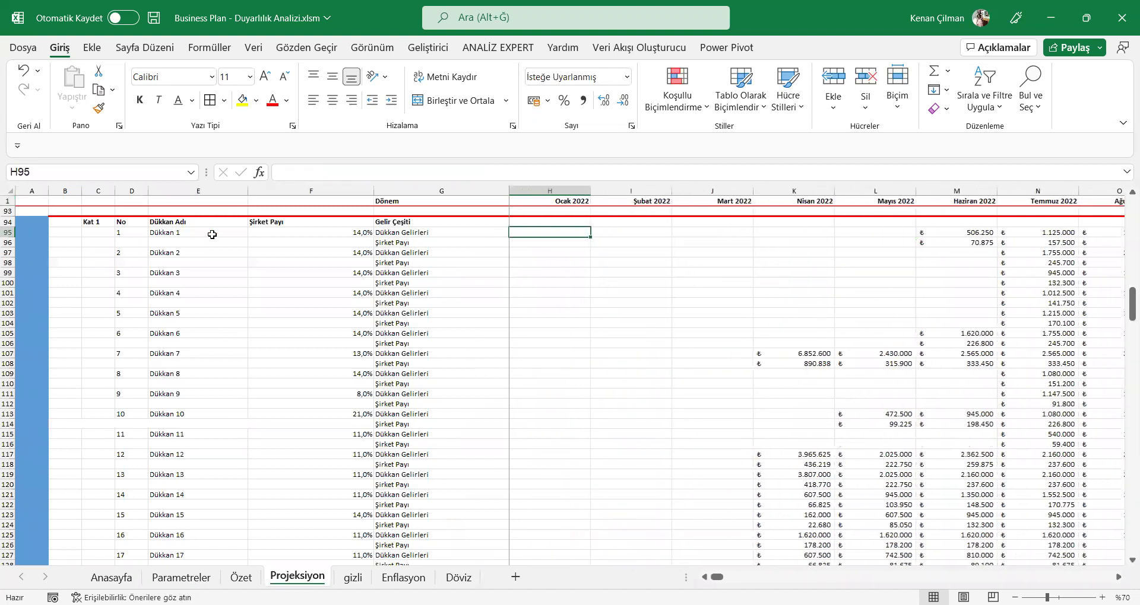
scroll(522, 294, "down", 3)
scroll(518, 300, "up", 3)
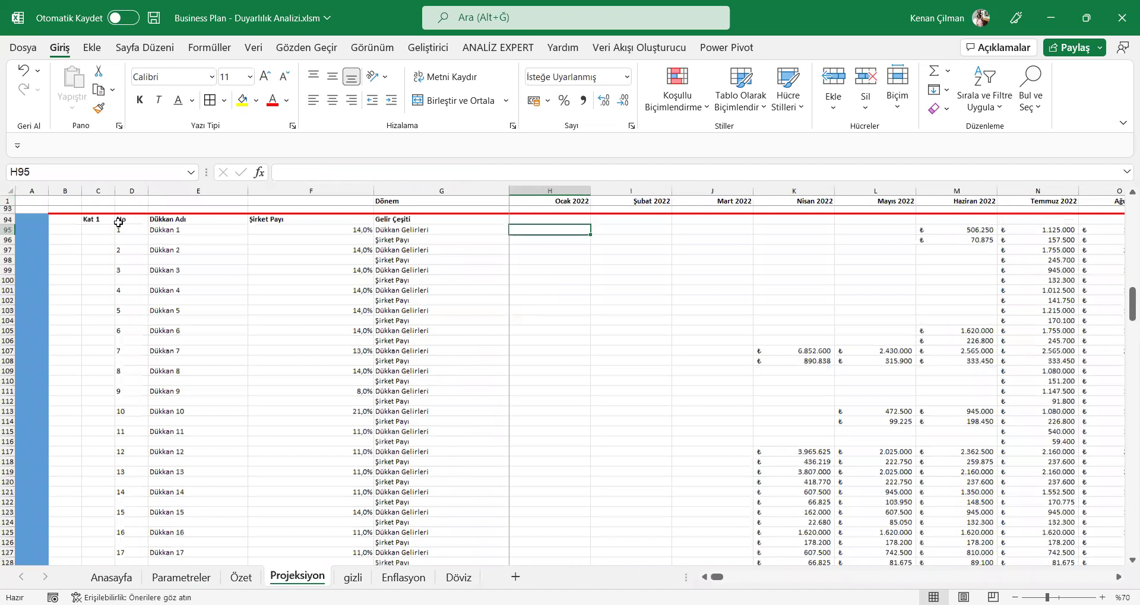
scroll(162, 206, "up", 2)
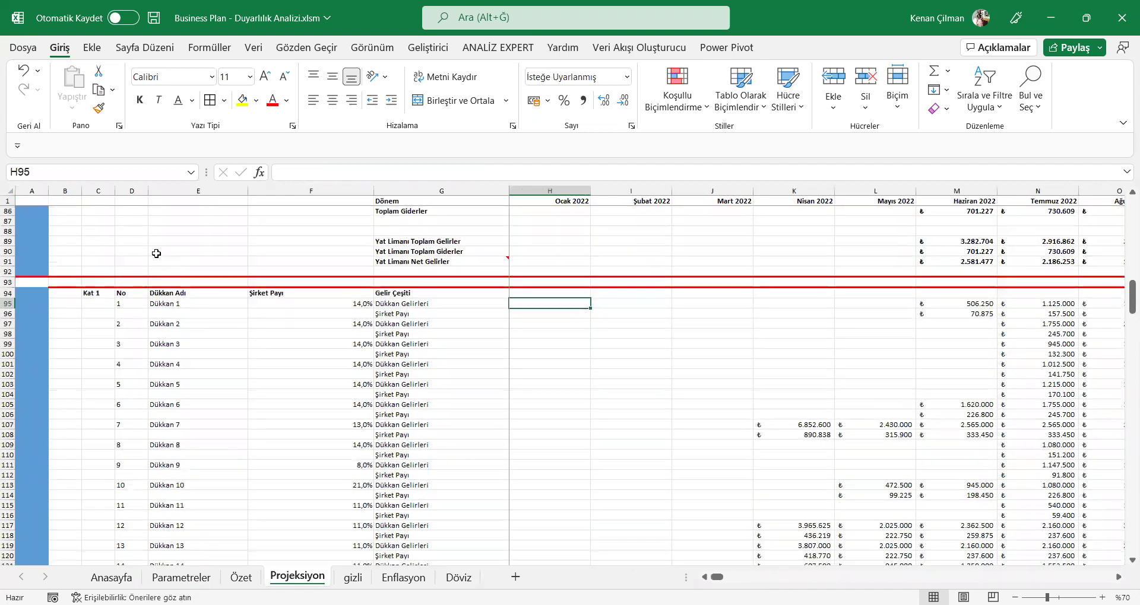
- On the Projeksiyon sheet, enter the helper multiplier =(1+Anasayfa!$D$3) in E90 and copy it
key("Up")
key("Up")
key("Up")
key("Up")
key("Up")
key("Left")
key("Left")
key("Left")
type("=")
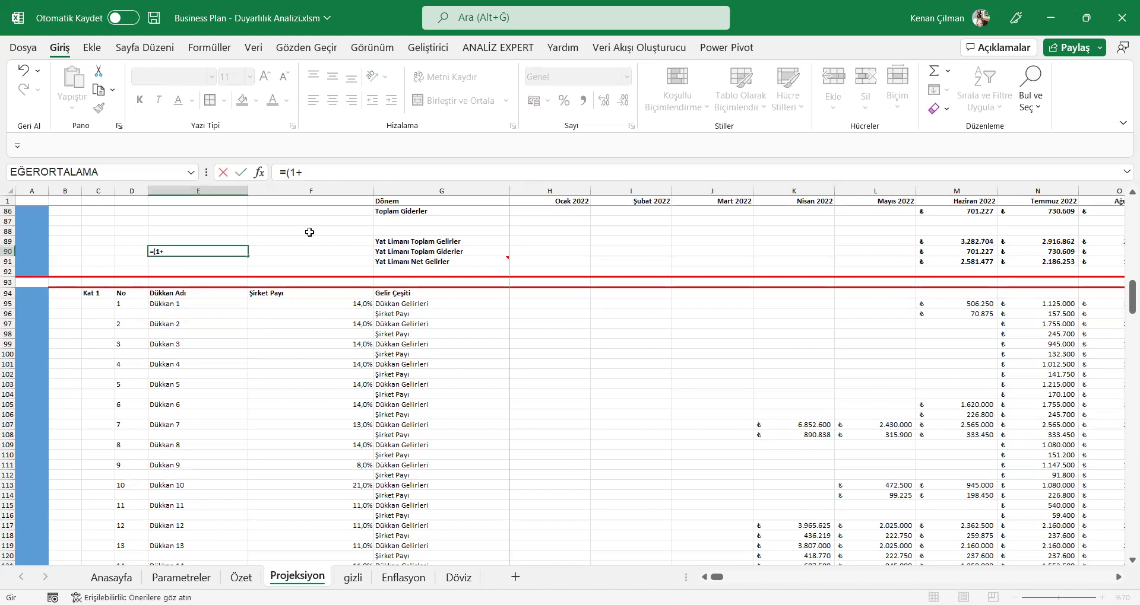
key("ctrl+Page_Up")
key("ctrl+Page_Up")
key("ctrl+Page_Up")
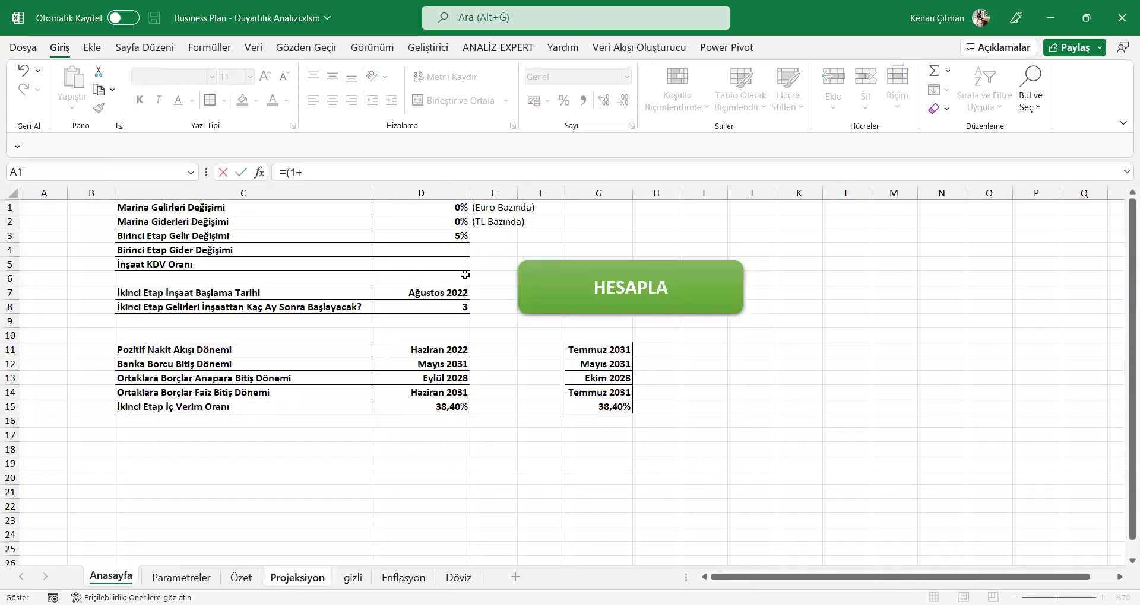
left_click(455, 235)
key("F4")
key("Return")
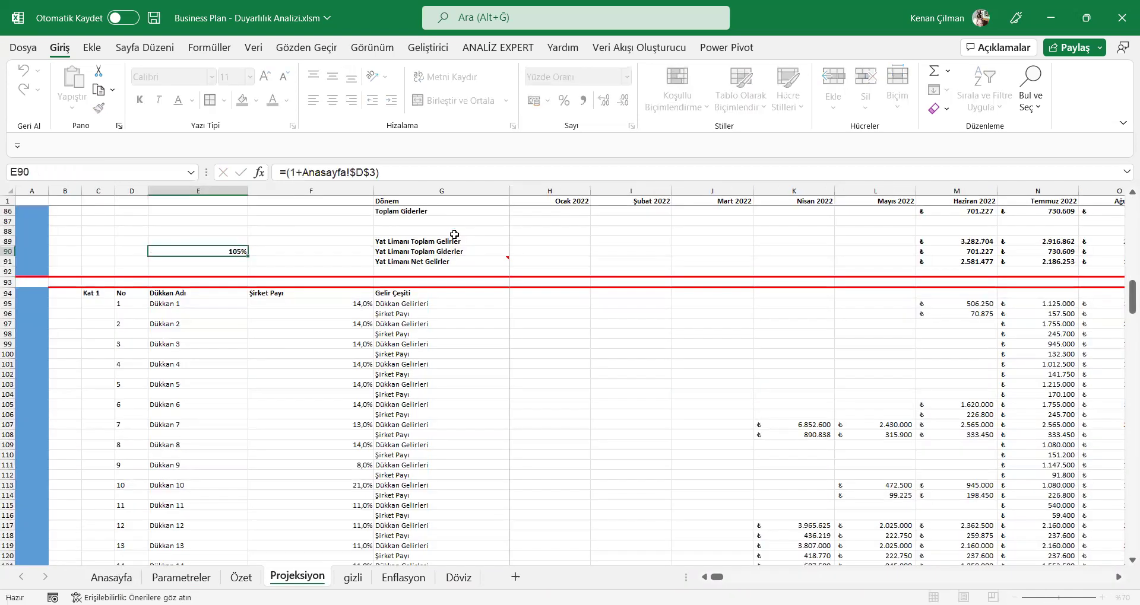
key("ctrl+c")
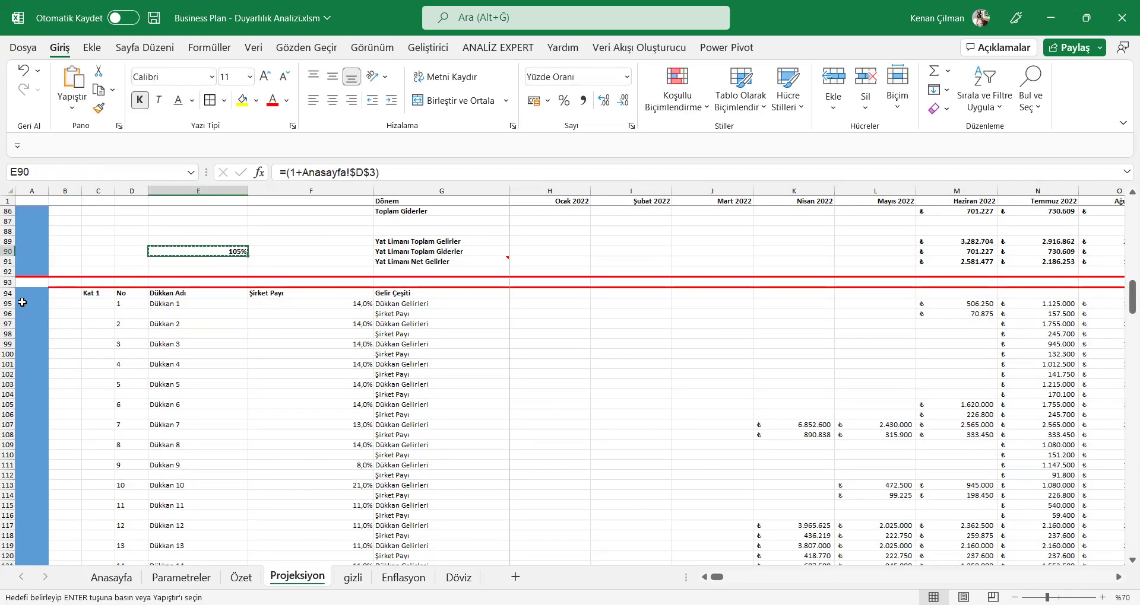
- Try to select only the numeric constants within the entire first-stage income rows 94 to 223
left_click_drag(7, 293, 7, 414)
scroll(8, 437, "down", 2)
scroll(9, 437, "down", 20)
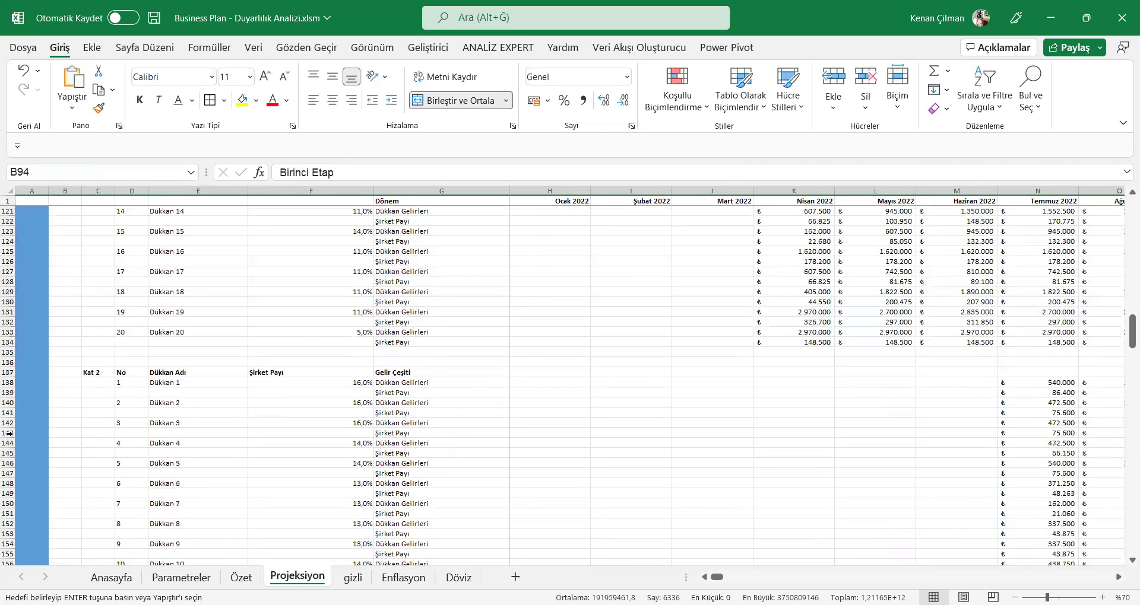
scroll(9, 434, "down", 12)
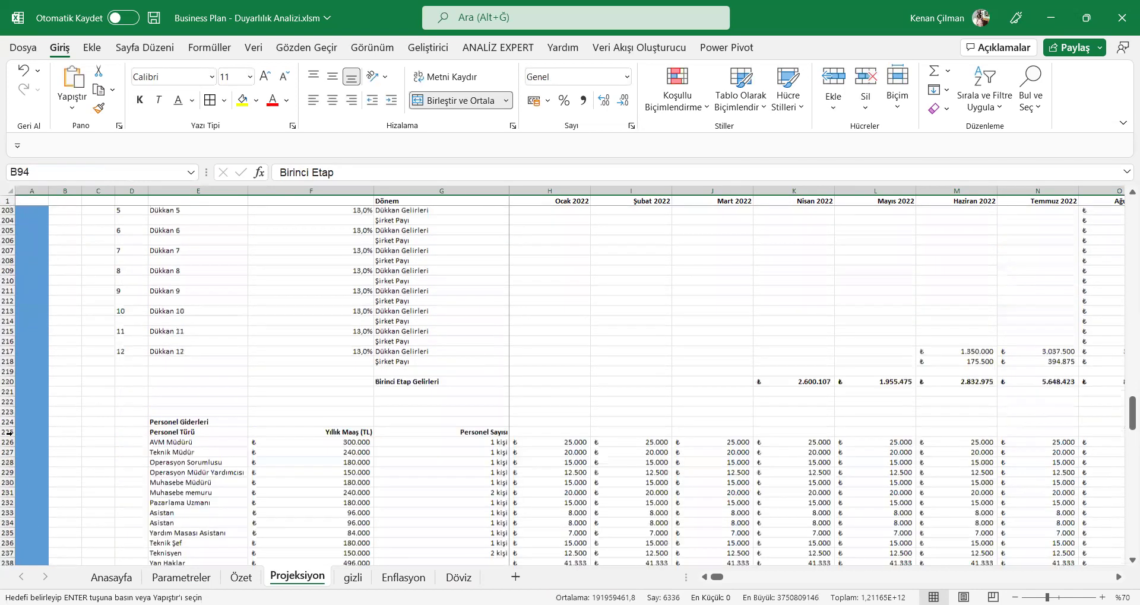
left_click_drag(9, 321, 9, 322)
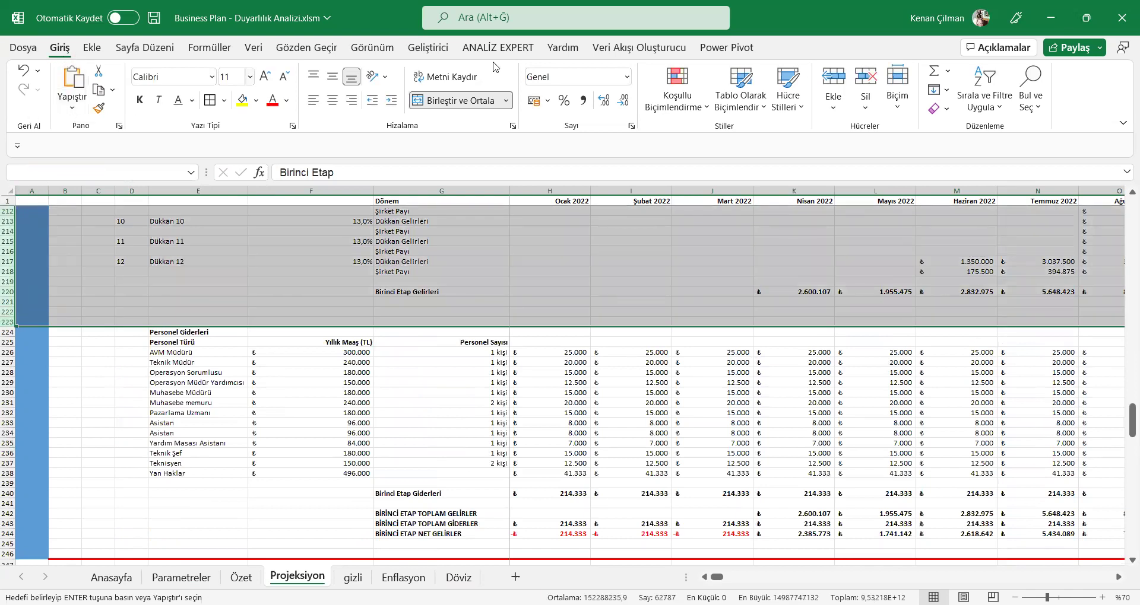
left_click(1040, 93)
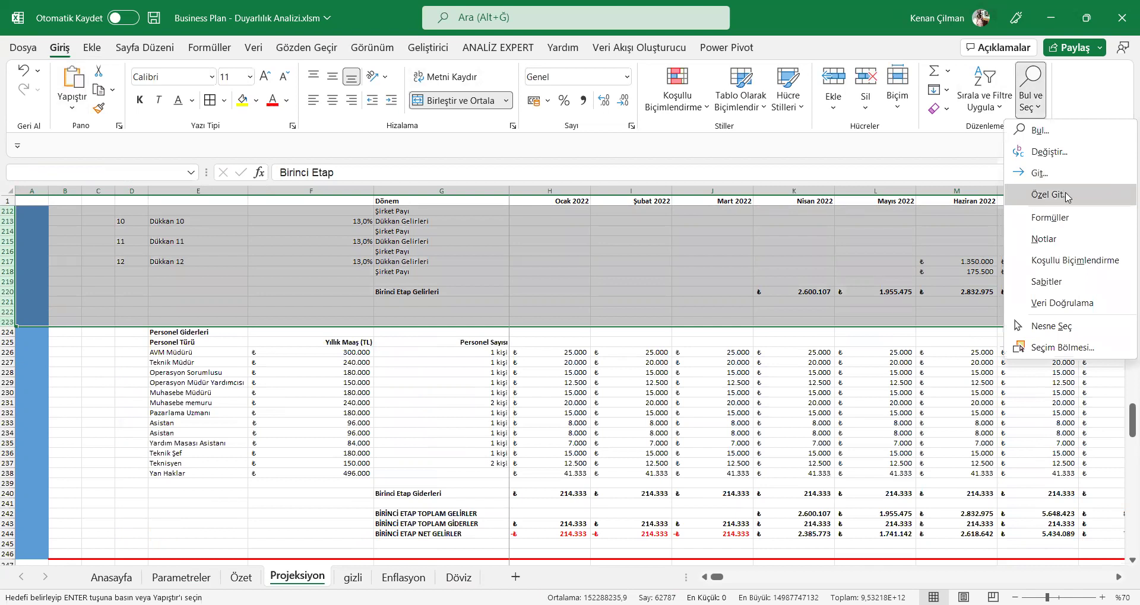
key("Return")
left_click(408, 192)
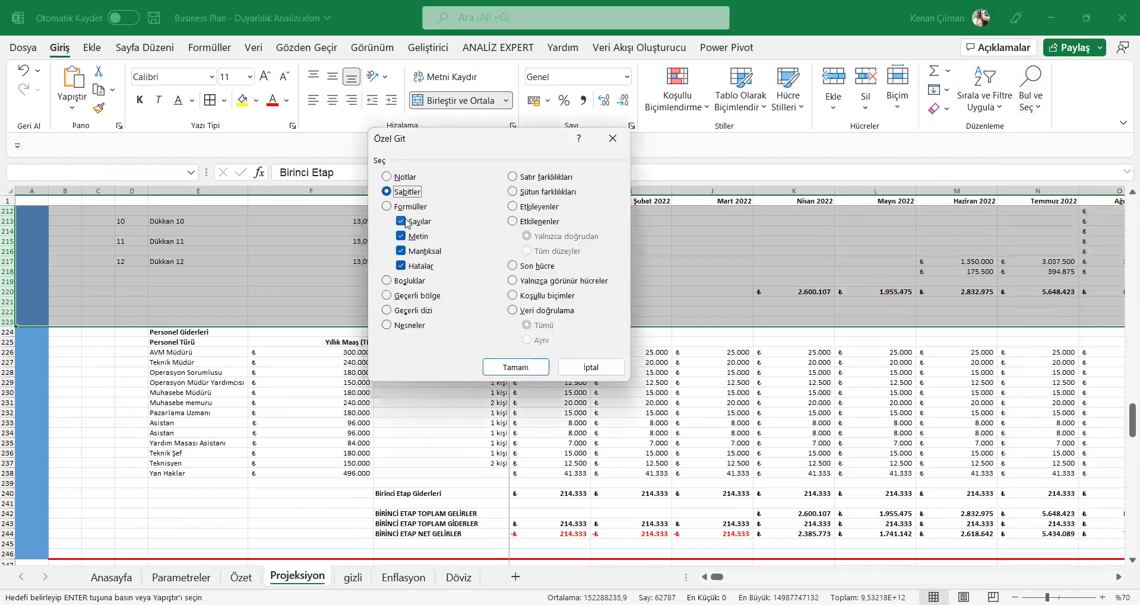
left_click(417, 236)
left_click(421, 251)
left_click(420, 266)
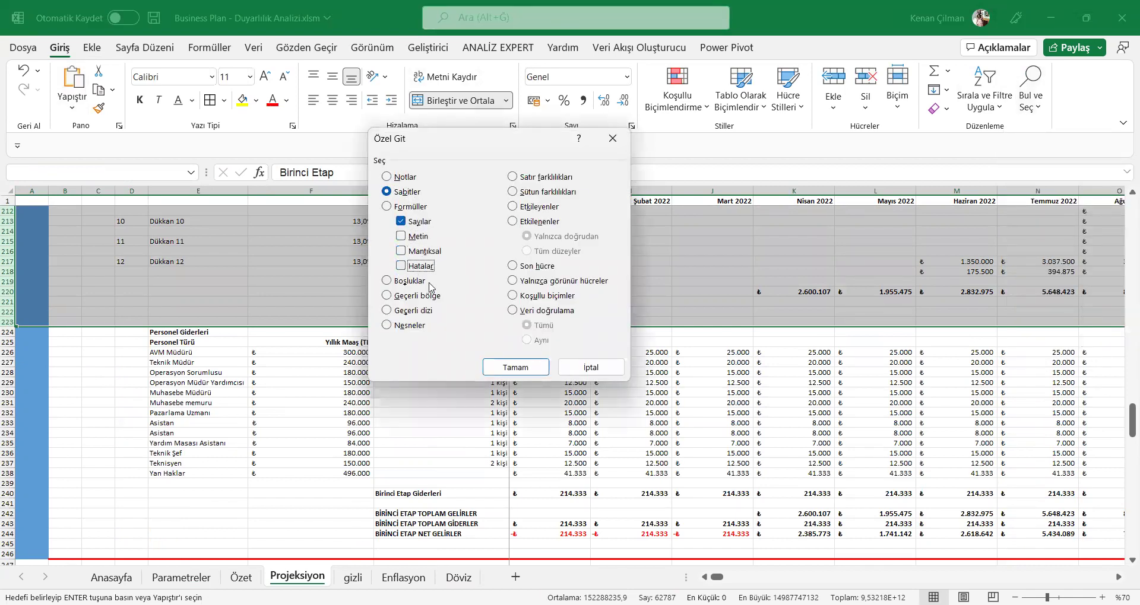
left_click(517, 367)
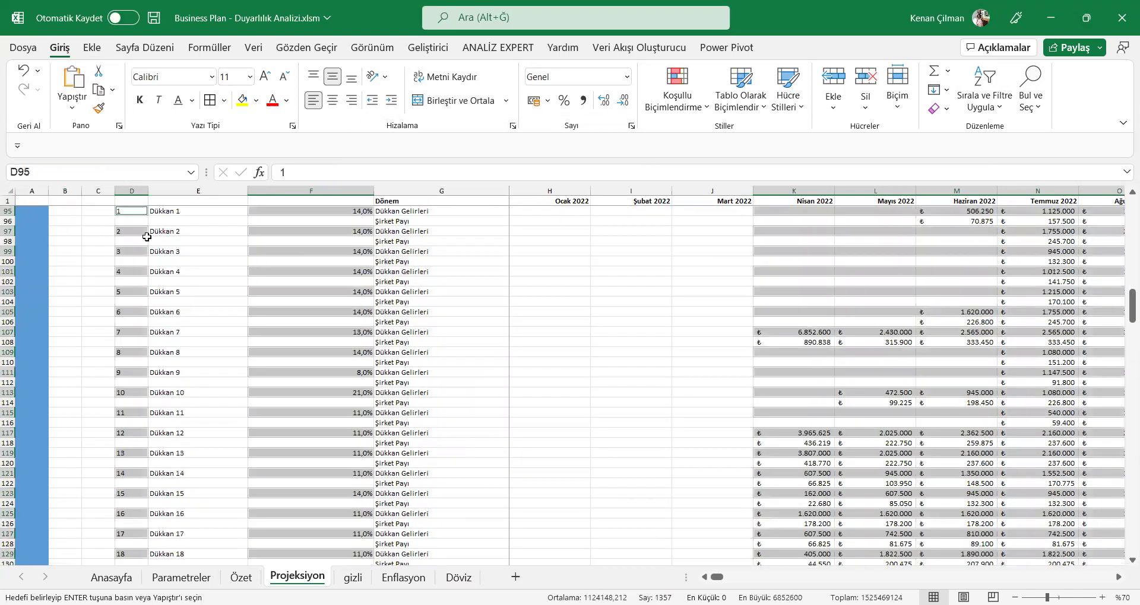
- Select the first-stage income block from H93 down to row 221, across the months through Kasım 2025
scroll(315, 332, "up", 7)
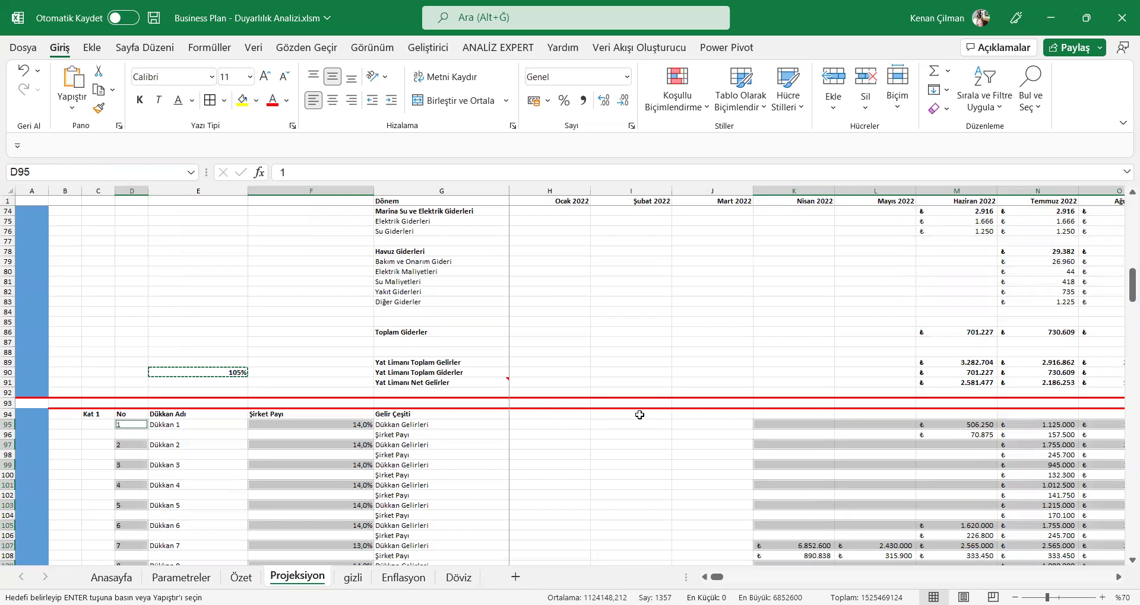
left_click(578, 404)
scroll(672, 364, "down", 9)
scroll(672, 364, "down", 20)
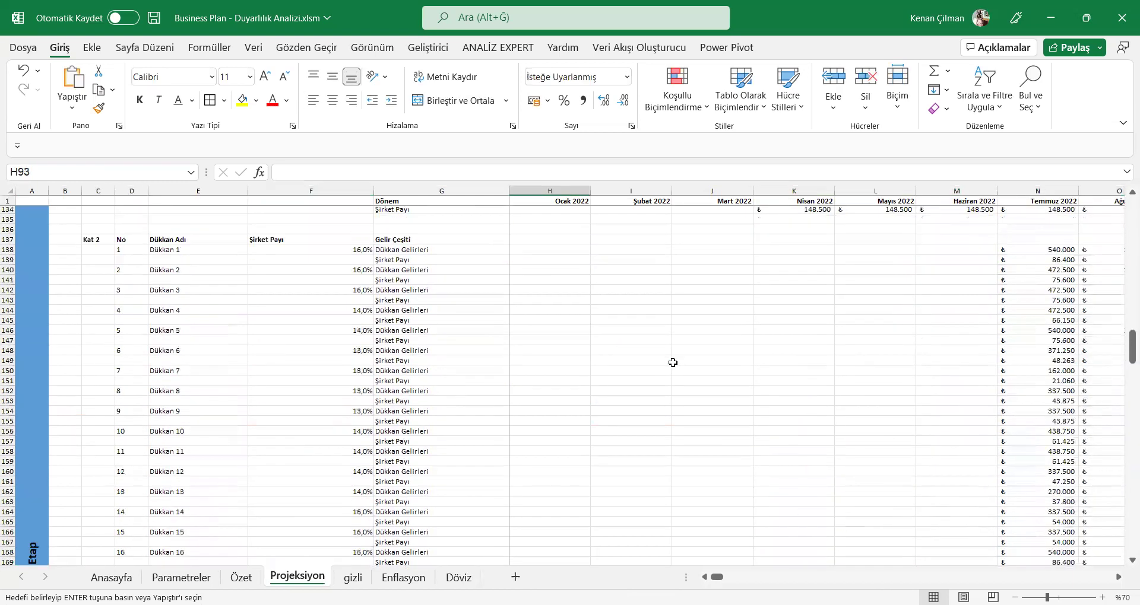
scroll(669, 368, "down", 7)
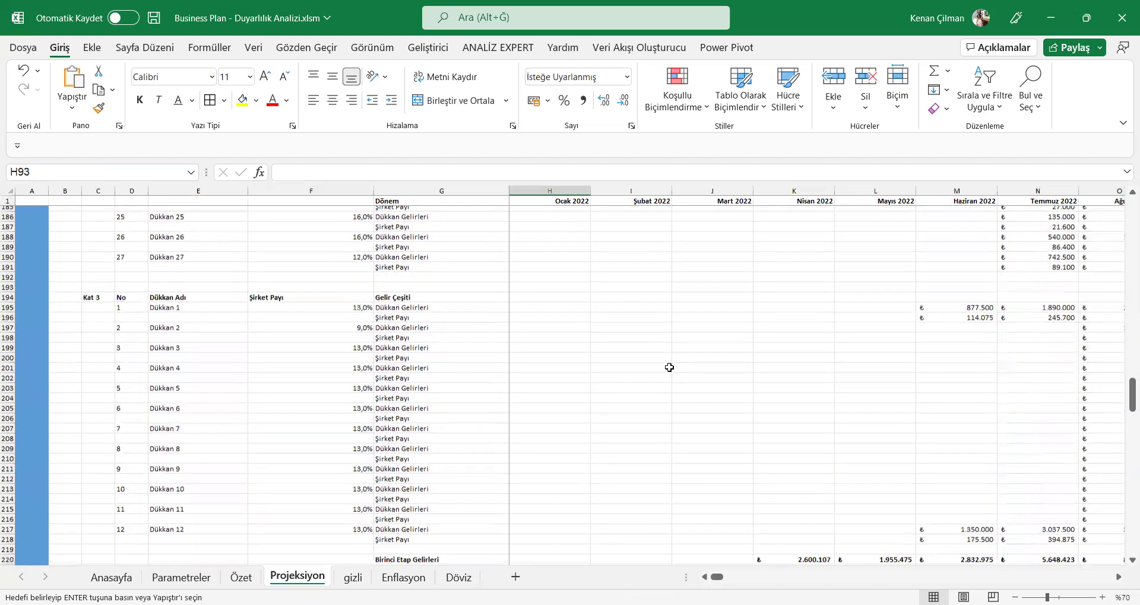
left_click(613, 424, "shift")
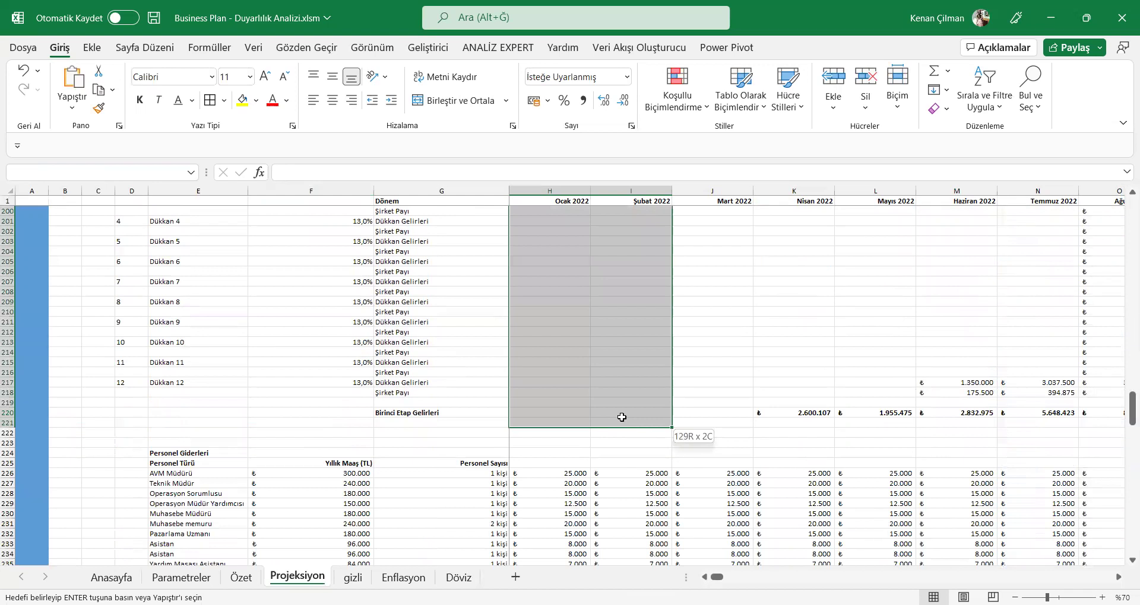
key("shift+Right")
key("shift+Right")
key("shift+Right")
key("shift+Right")
key("shift+Right")
key("shift+Right")
key("shift+Right")
key("shift+Right")
key("shift+Right")
key("shift+Right")
key("shift+Right")
key("shift+Right")
key("shift+Right")
key("shift+Right")
key("shift+Right")
key("shift+Right")
key("shift+Right")
key("shift+Right")
key("shift+Right")
key("shift+Right")
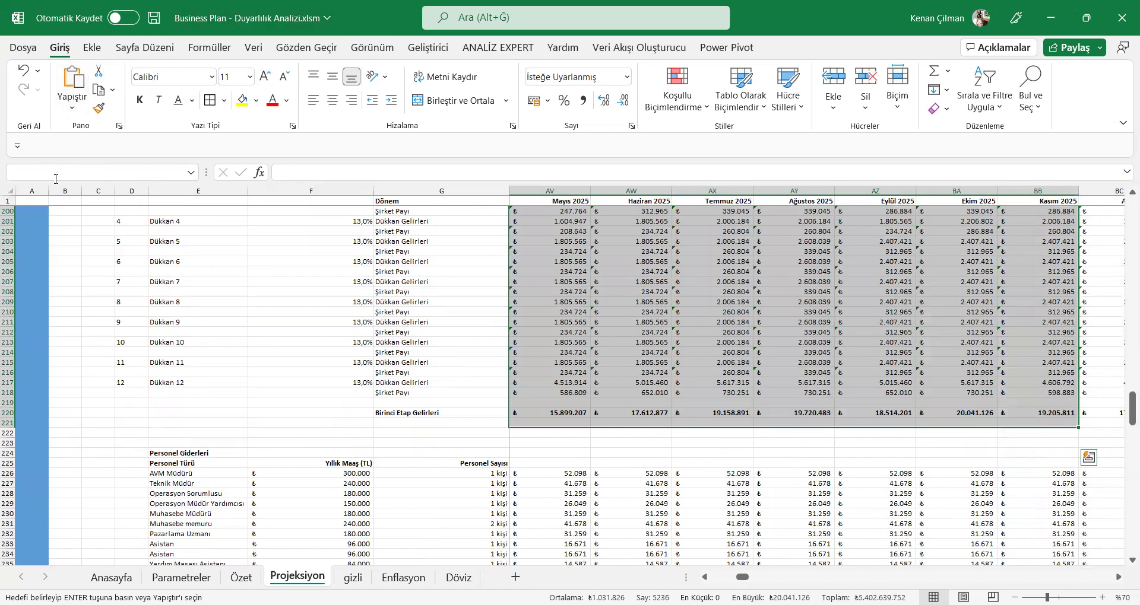
scroll(160, 282, "up", 20)
scroll(161, 282, "up", 19)
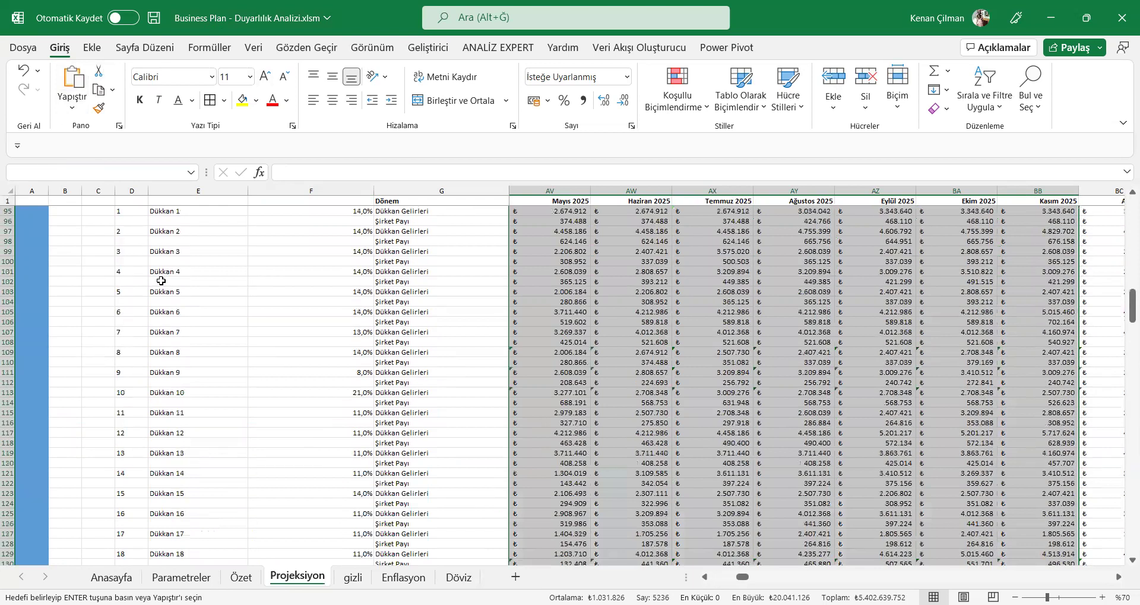
scroll(267, 323, "down", 2)
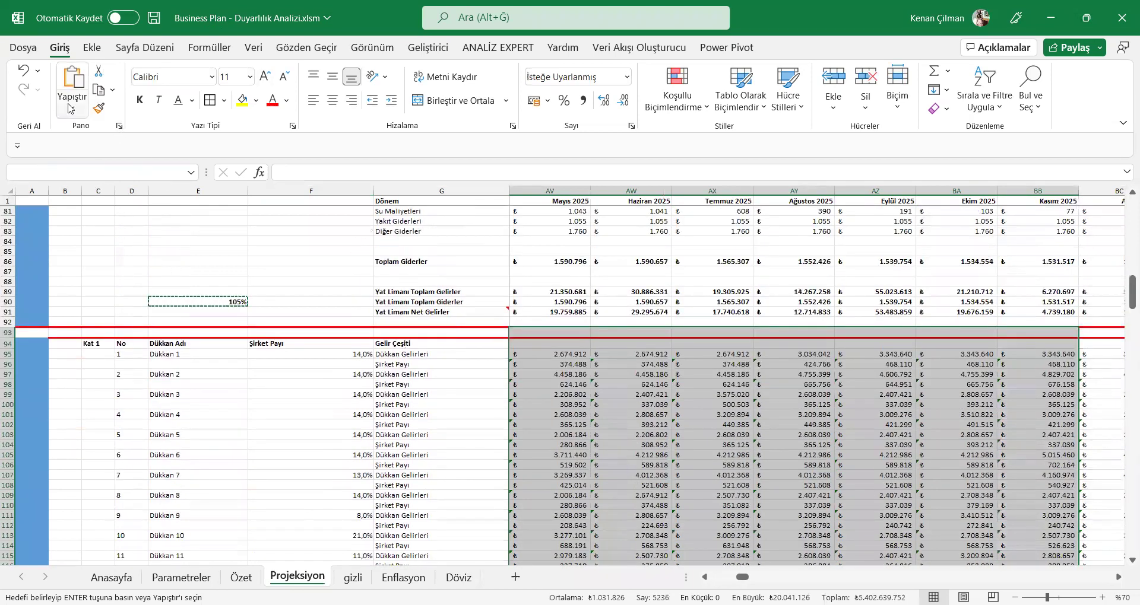
- Narrow the selected income block to constants that are numbers, excluding text, logical values and errors
left_click(1018, 95)
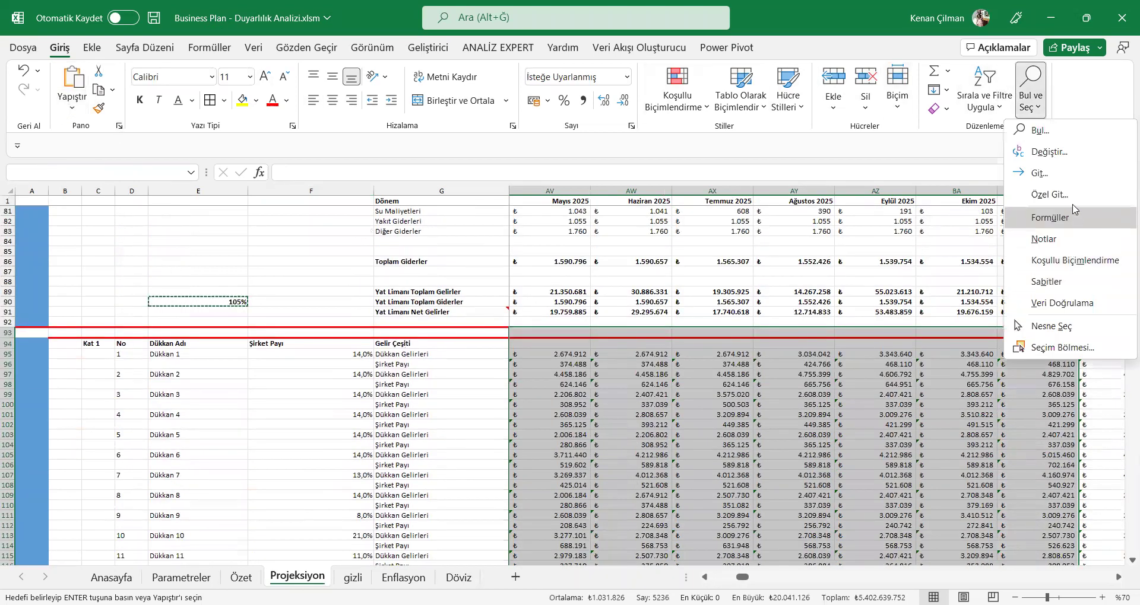
left_click(387, 191)
left_click(401, 236)
left_click(401, 251)
left_click(400, 266)
left_click(517, 365)
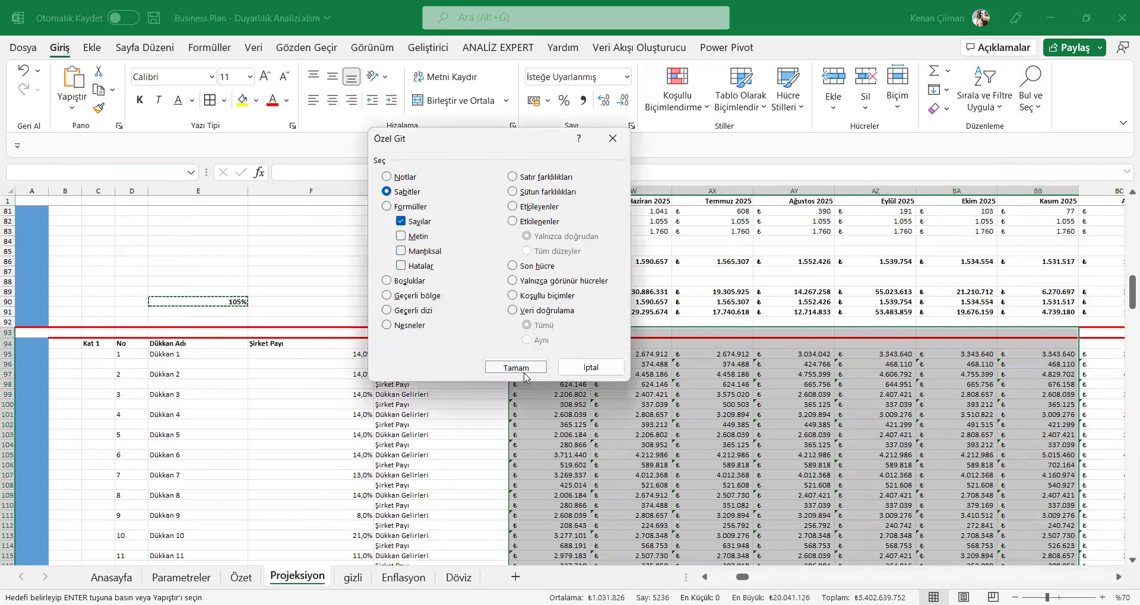
- Multiply the selected income constants by the copied E90 multiplier, pasting formulas only, and clear the helper cell E90
left_click(69, 113)
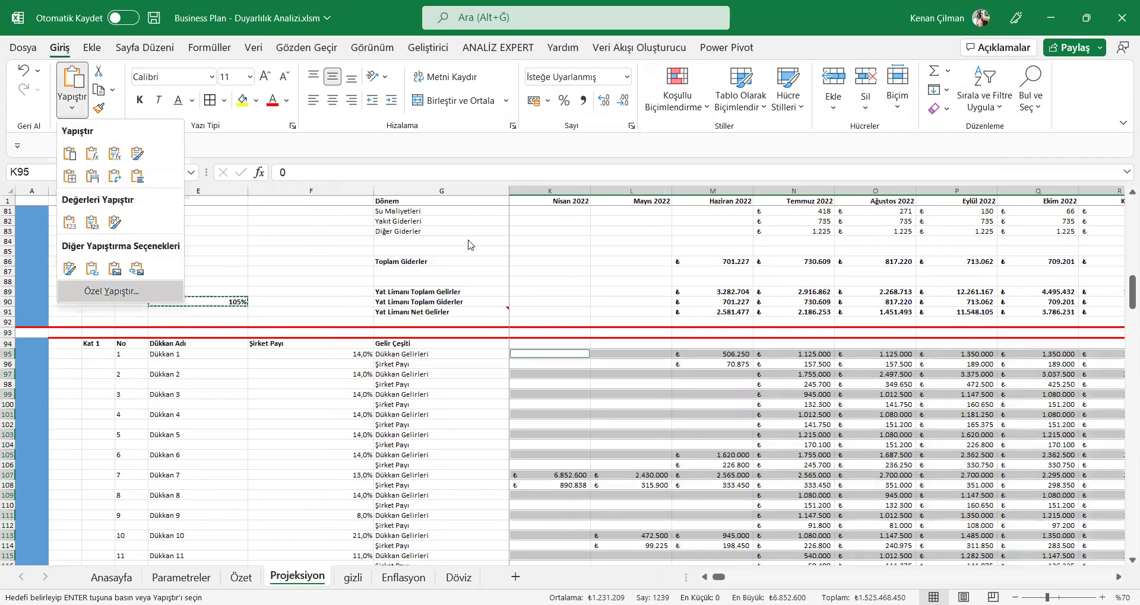
key("Return")
left_click(353, 222)
left_click(510, 310)
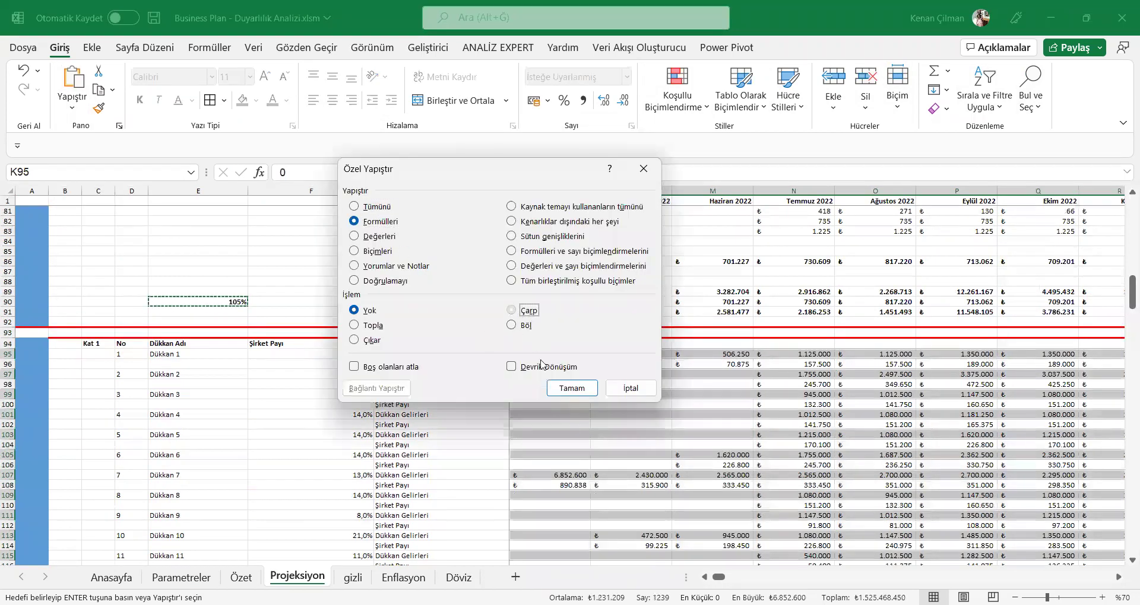
left_click(572, 389)
left_click(199, 296)
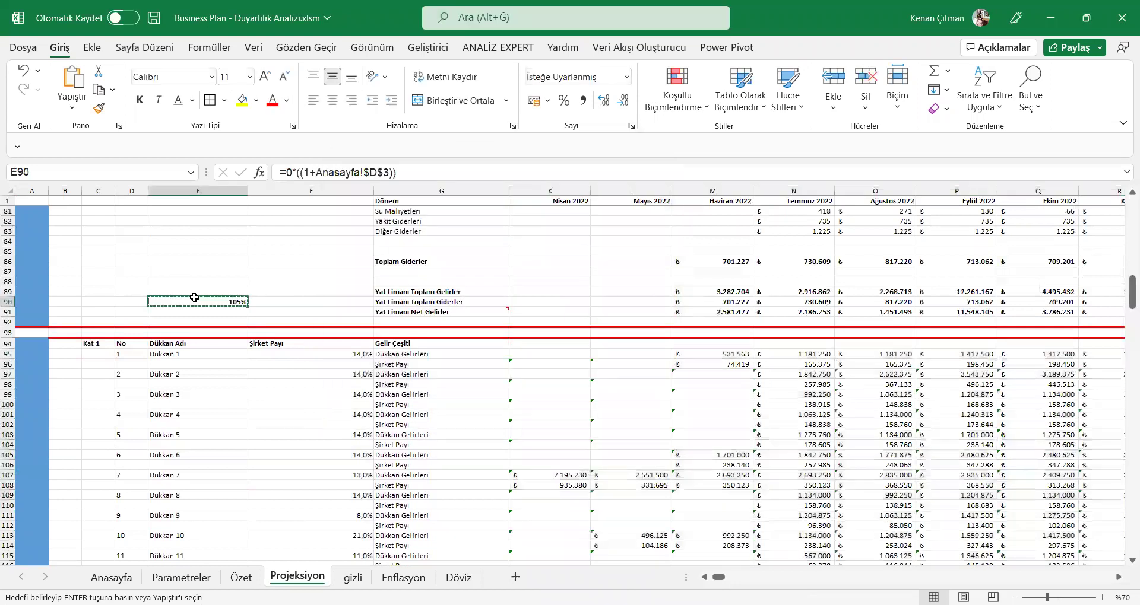
key("Escape")
key("Delete")
- Examine how the Operasyon Sorumlusu monthly cells in the Personel Giderleri table are calculated across 2022
scroll(226, 359, "down", 7)
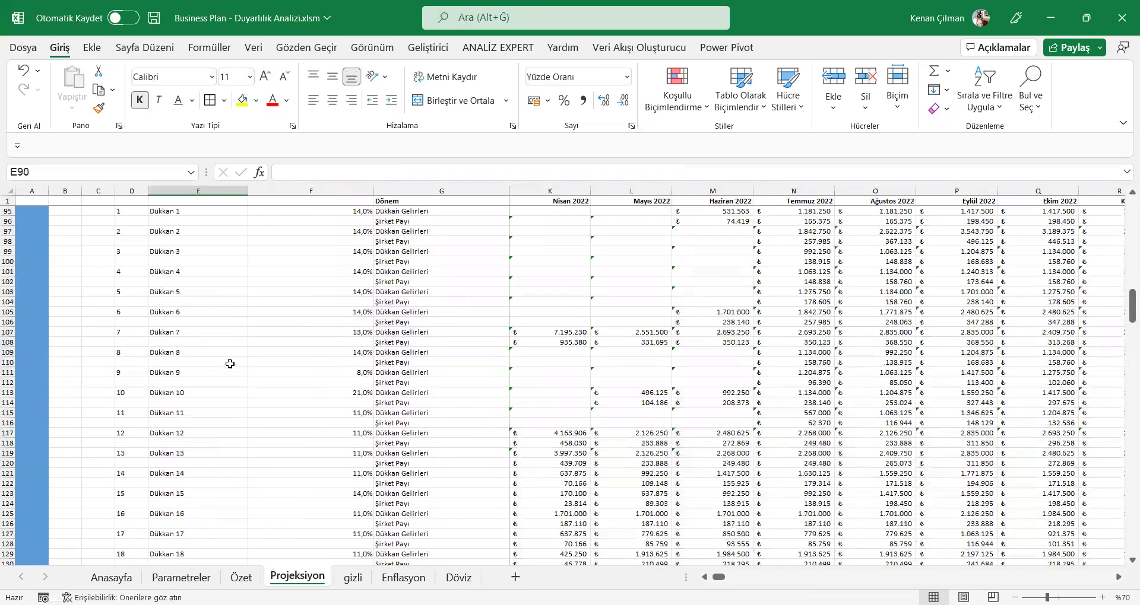
scroll(418, 390, "down", 10)
scroll(526, 353, "down", 20)
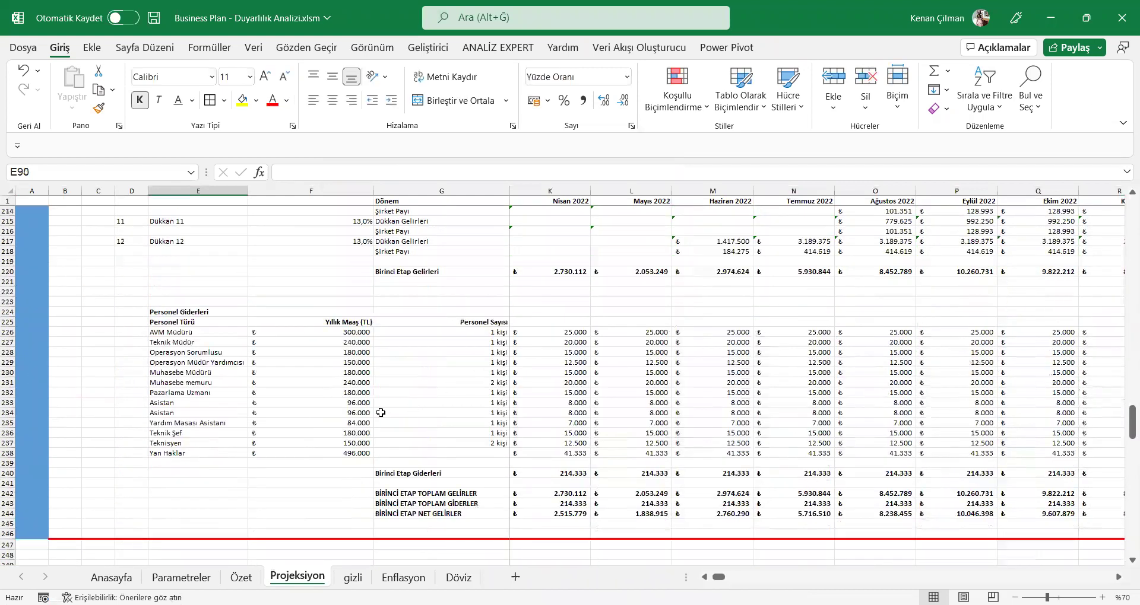
left_click_drag(168, 316, 742, 475)
left_click(487, 332)
left_click(485, 372)
left_click(572, 352)
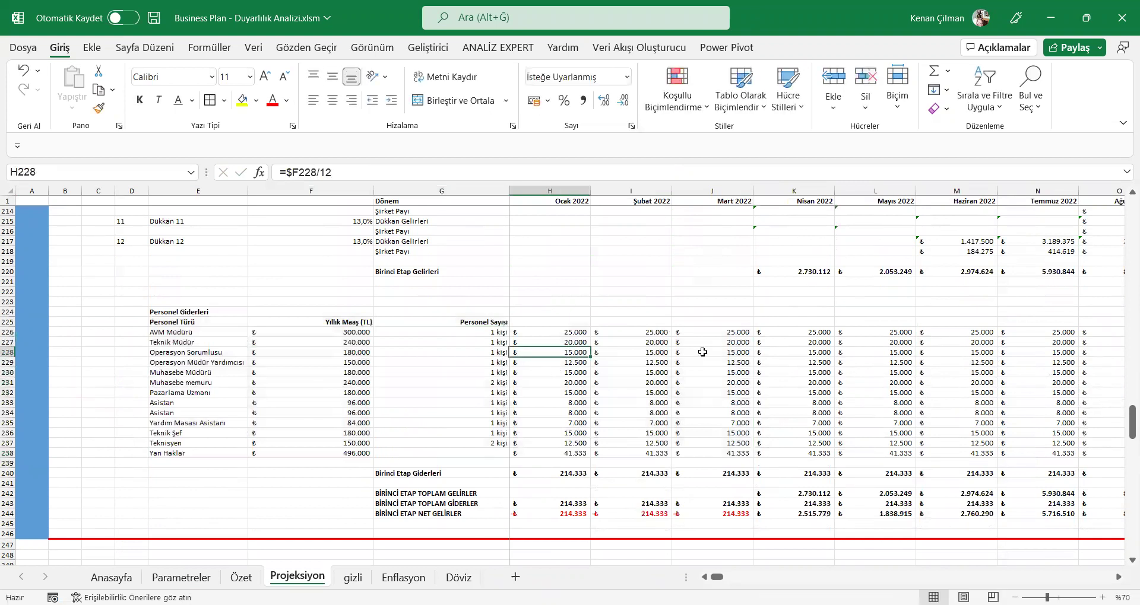
key("Right")
key("Right")
key("Left")
key("F2")
key("Right")
key("Right")
key("Right")
key("Right")
key("Right")
key("F2")
key("Tab")
key("Tab")
key("Right")
key("F2")
key("Tab")
key("Left")
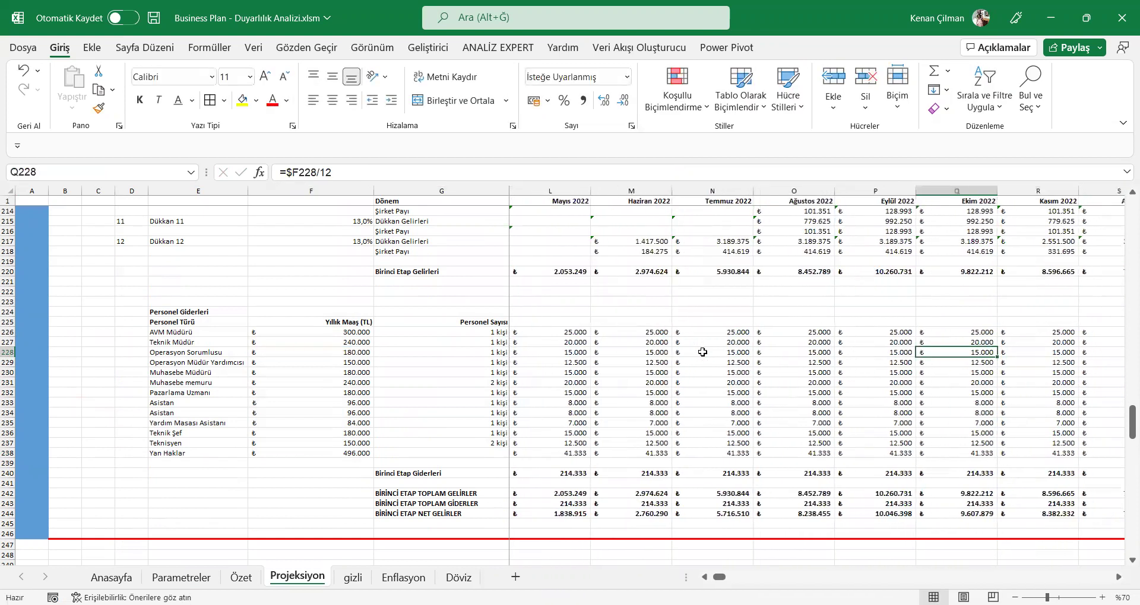
- Check the Yıllık Maaş (TL) cells that feed the monthly personnel expenses
key("Left")
key("Left")
key("Left")
key("Left")
key("Left")
key("Left")
key("Left")
key("Left")
key("Up")
key("Left")
key("Left")
key("Left")
key("Up")
key("Down")
key("Down")
key("Down")
key("Down")
key("Down")
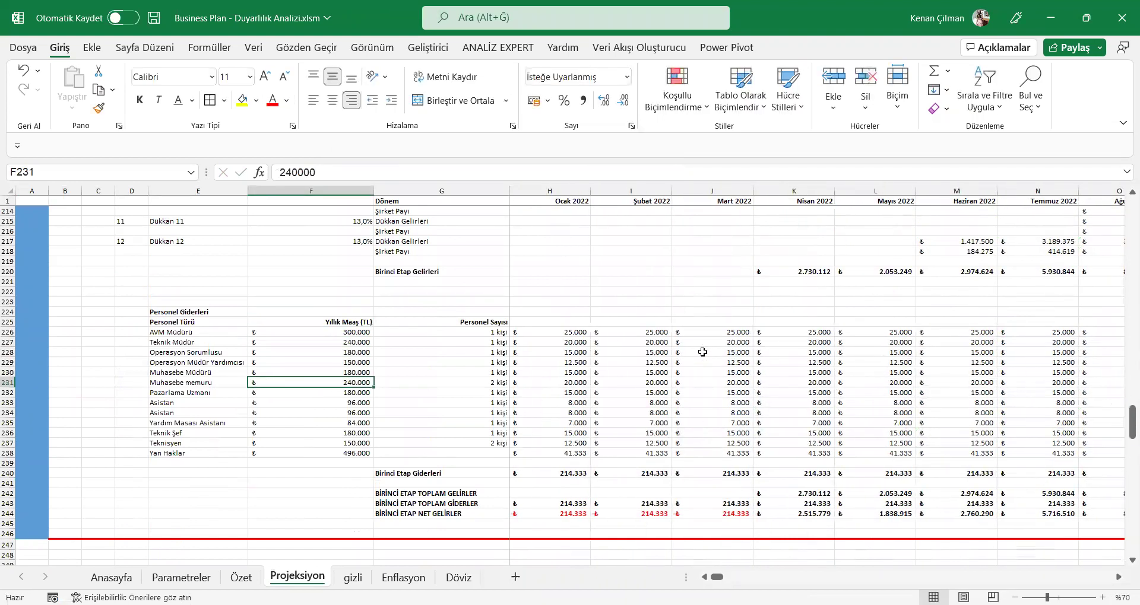
- On the Anasayfa sheet, set Birinci Etap Gelir Değişimi in D3 to 0% and Birinci Etap Gider Değişimi in D4 to 10%
left_click(111, 577)
double_click(444, 236)
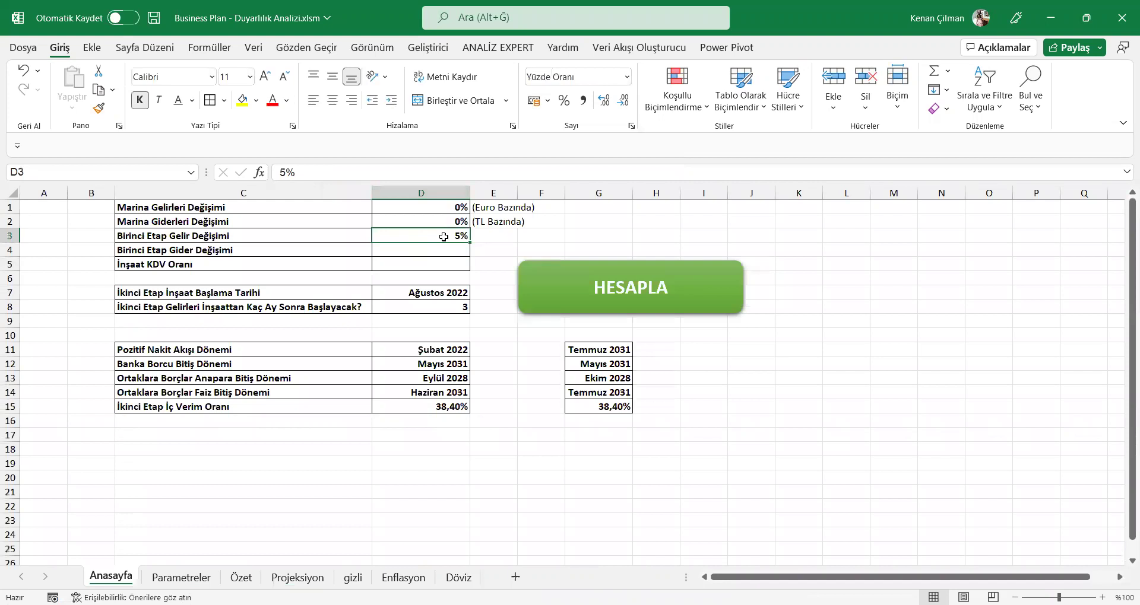
key("BackSpace")
key("BackSpace")
type("0")
key("Return")
type("%")
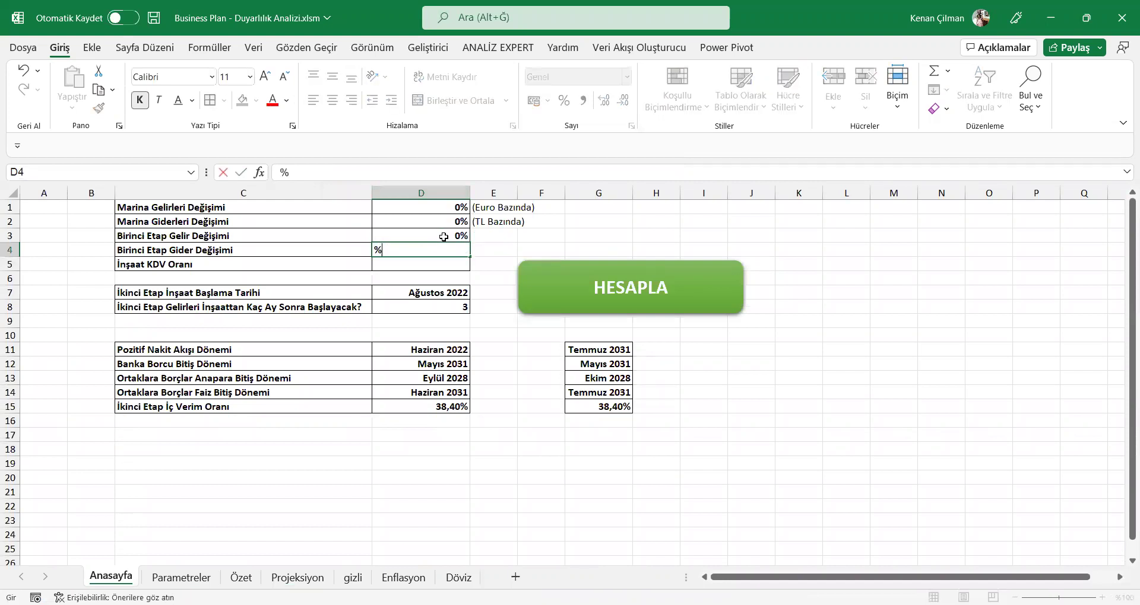
type("10")
key("Return")
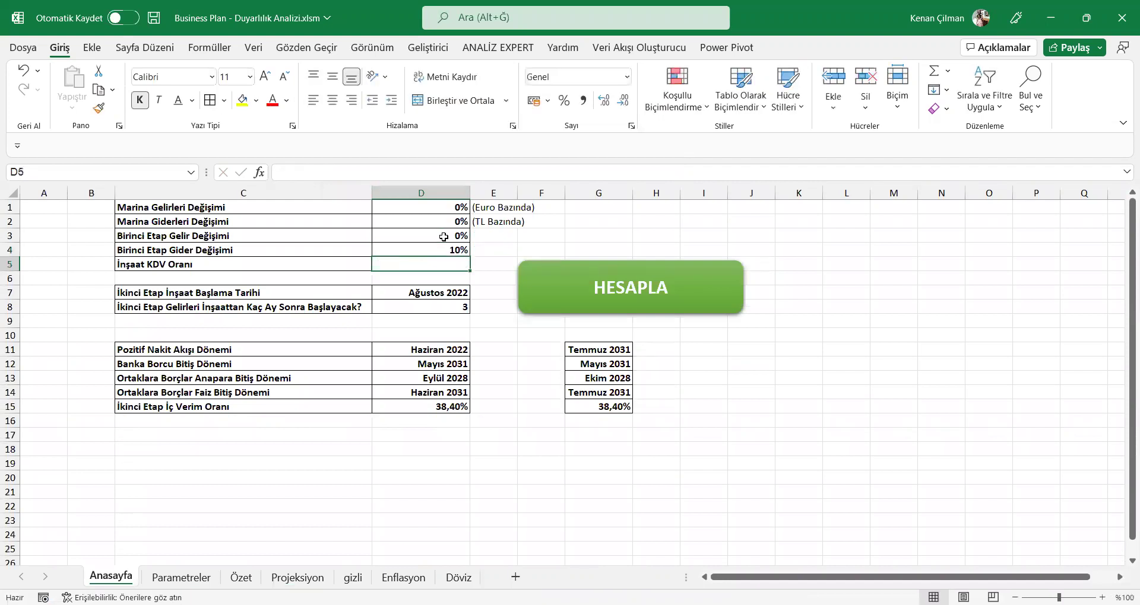
key("Up")
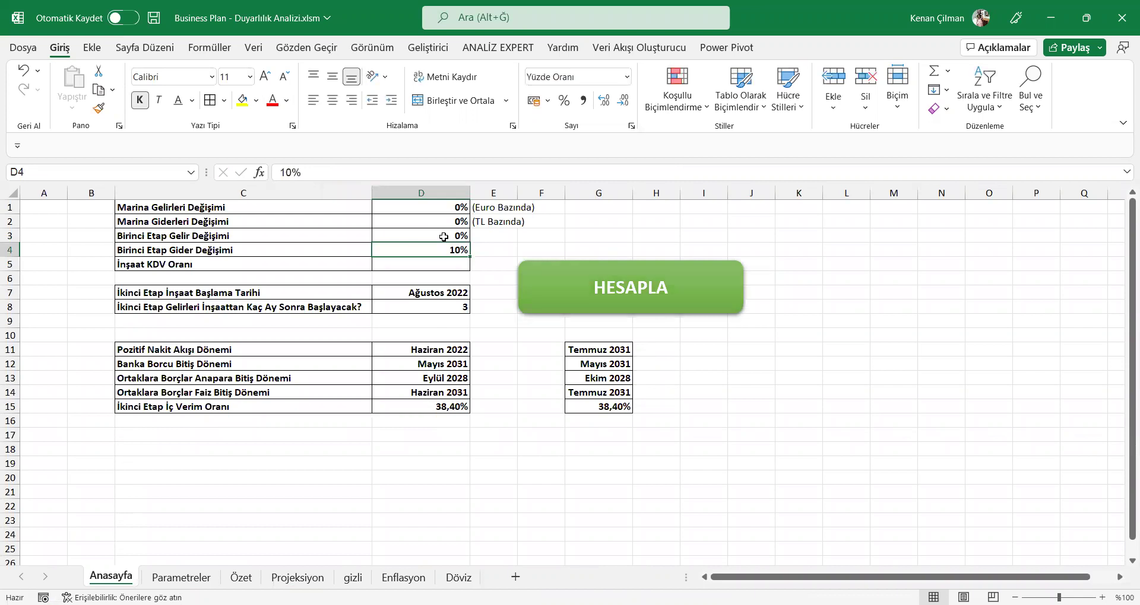
- In helper cell F223 of the Projeksiyon sheet, enter =(1+Anasayfa!$D$4) as the first-stage expense multiplier and copy it
key("ctrl+Page_Down")
key("ctrl+Page_Down")
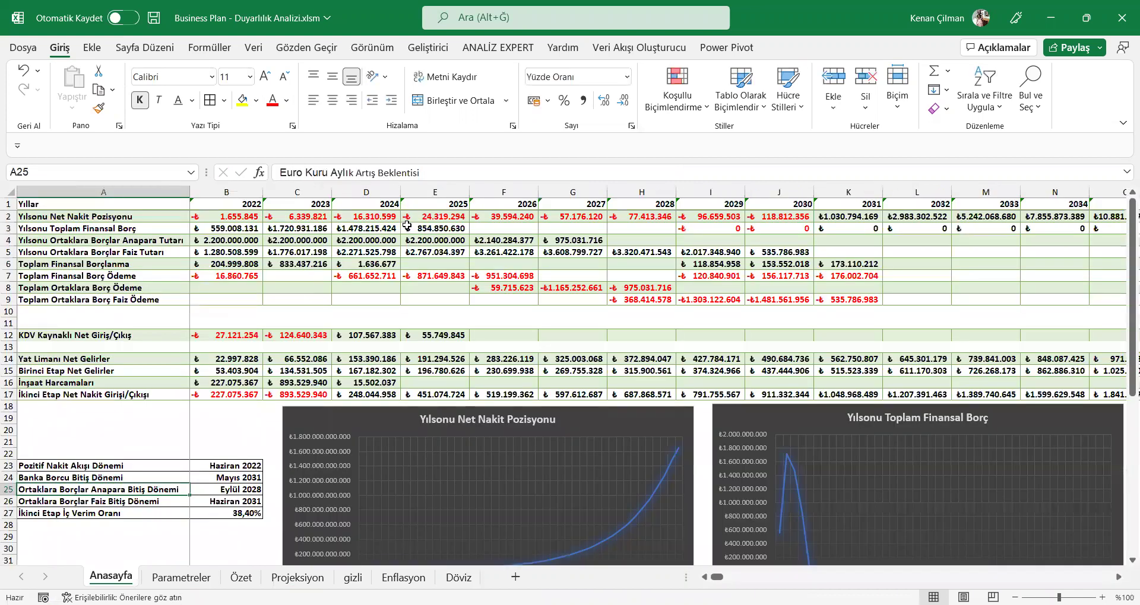
key("ctrl+Page_Down")
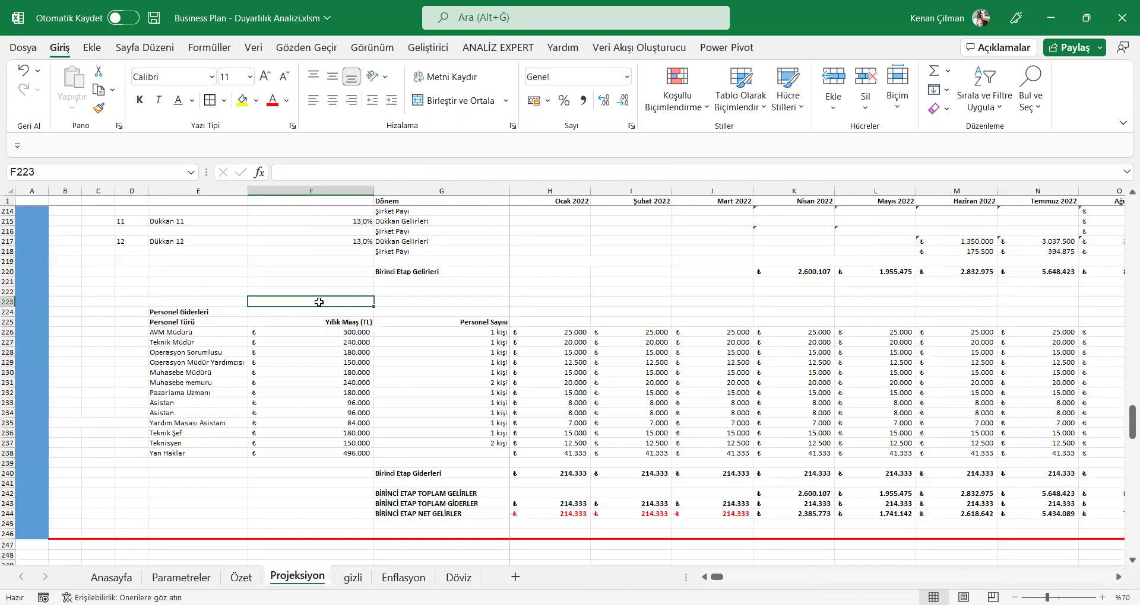
type("=(1+")
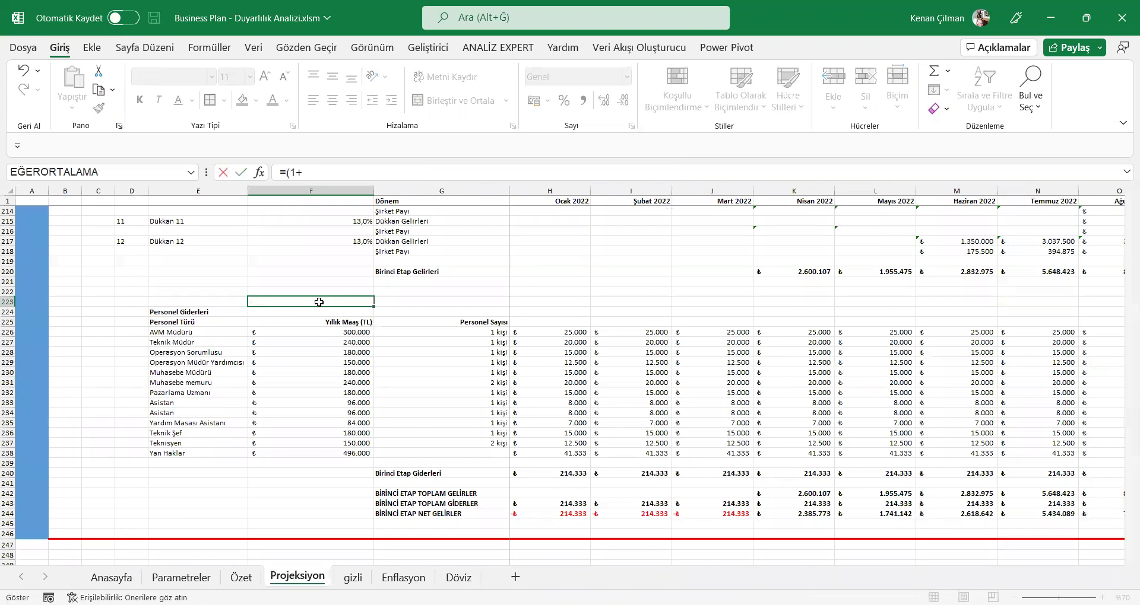
key("ctrl+Page_Up")
key("ctrl+Page_Up")
key("ctrl+Page_Up")
left_click(458, 251)
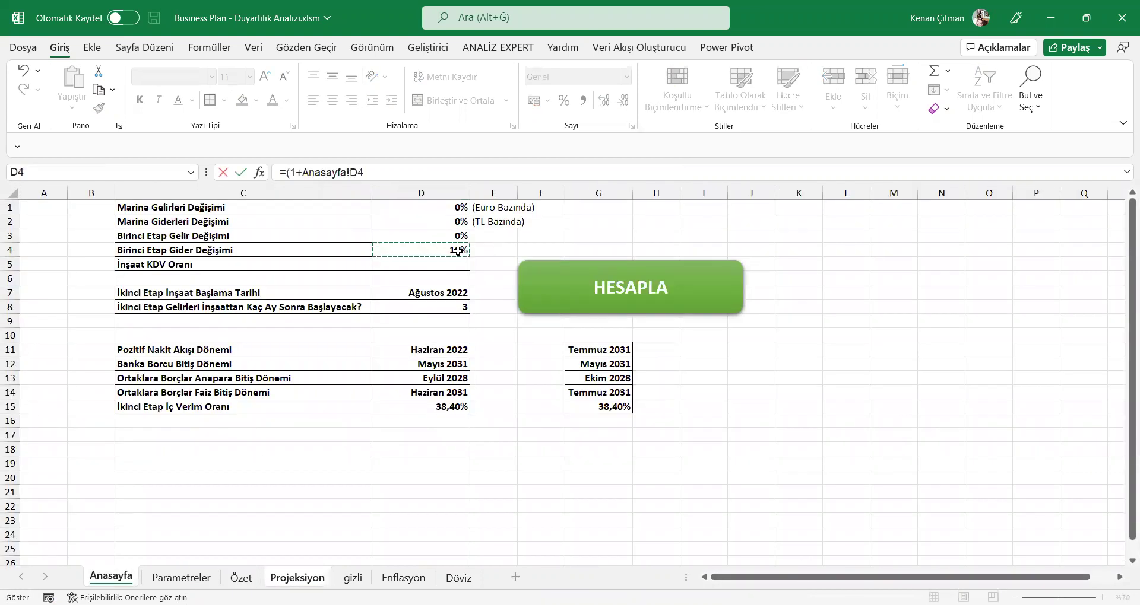
type(")")
key("Return")
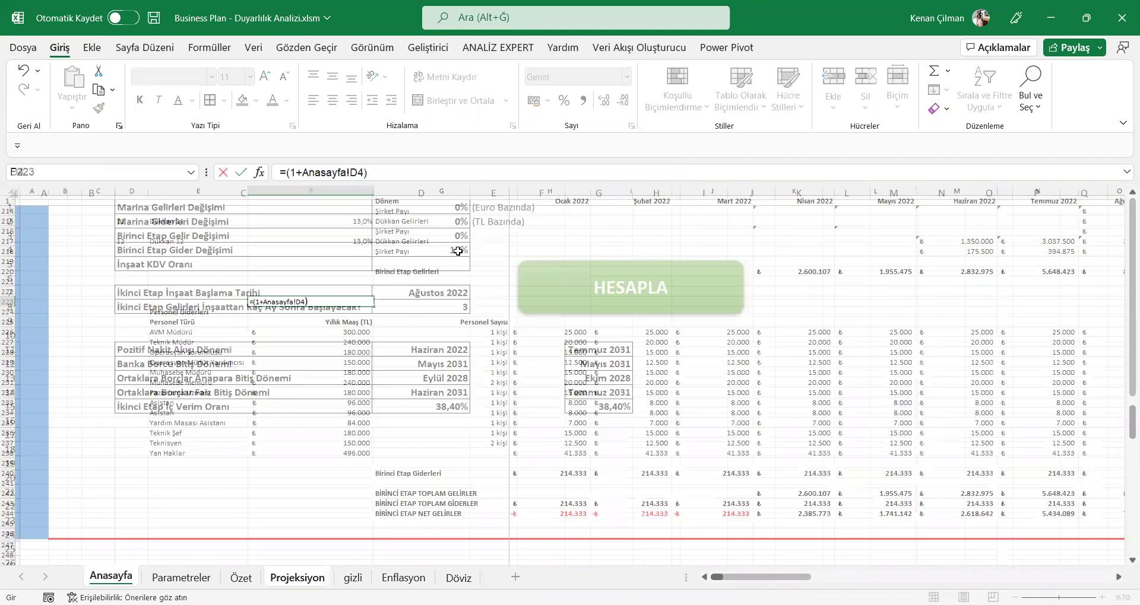
key("F4")
key("ctrl+Return")
key("ctrl+c")
- Multiply the Yıllık Maaş (TL) cells F226:F238 by the copied multiplier, pasting formulas only, and clear helper cell F223
left_click_drag(326, 334, 319, 449)
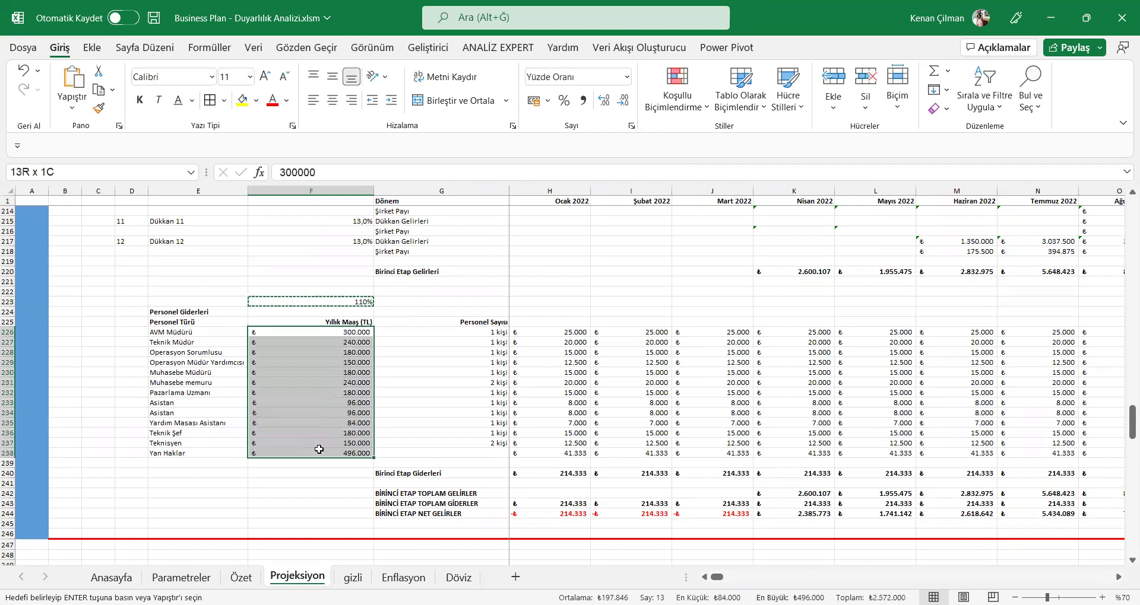
key("Escape")
left_click(72, 112)
left_click(105, 295)
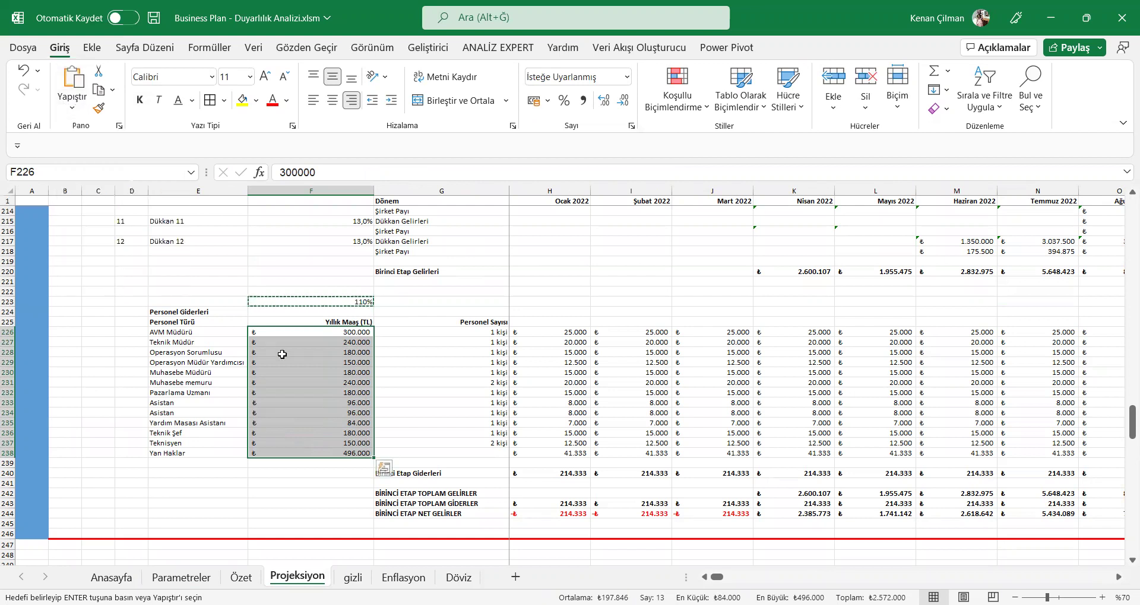
right_click(304, 357)
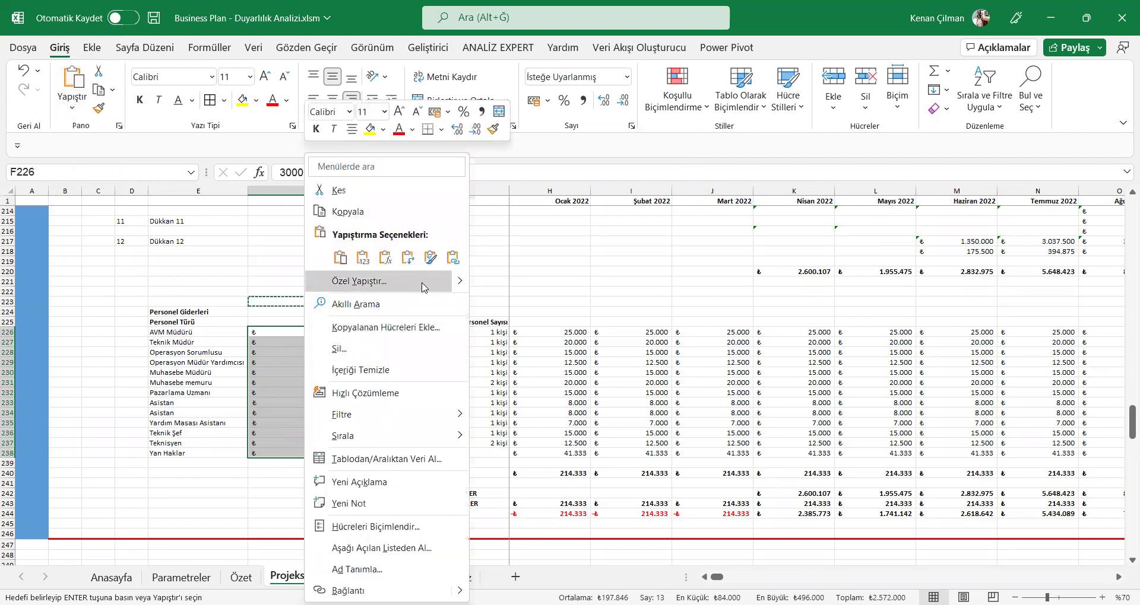
left_click(368, 281)
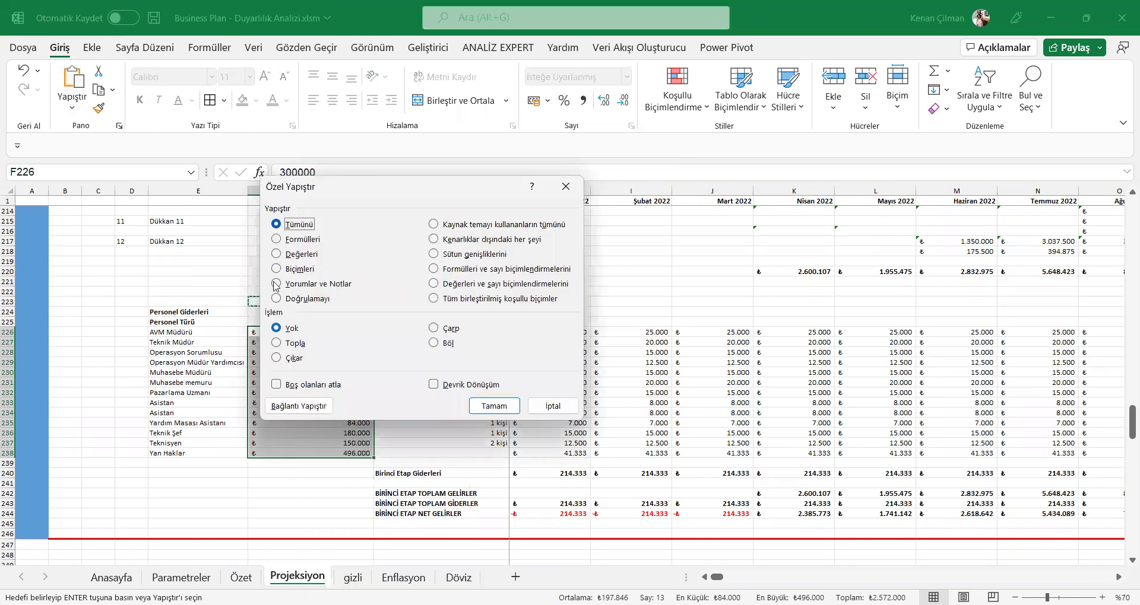
left_click(300, 240)
left_click(435, 329)
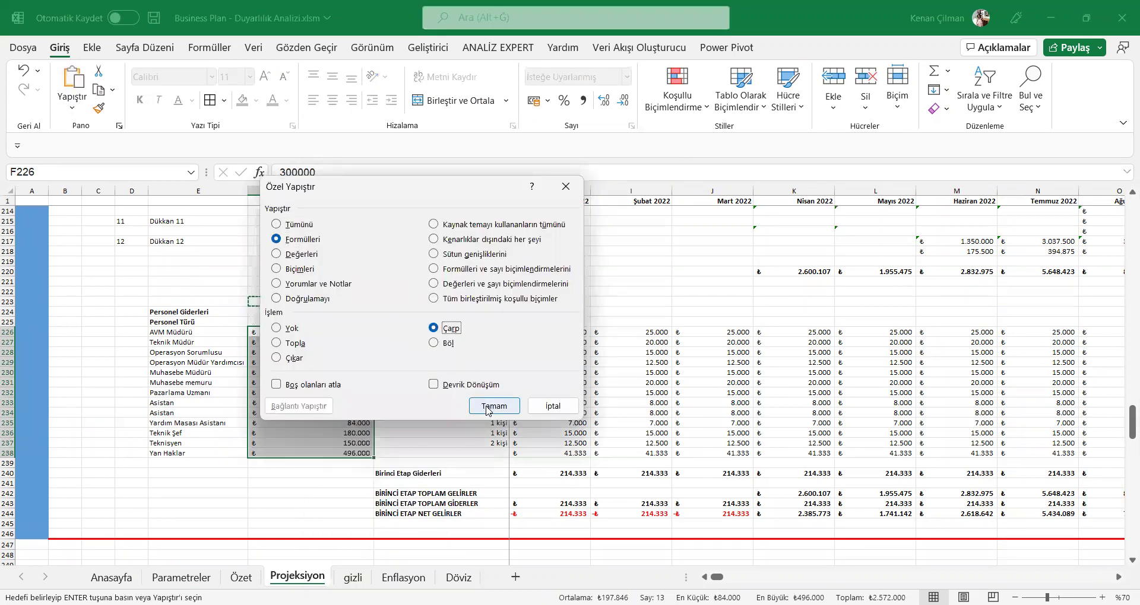
left_click(320, 363)
left_click(355, 302)
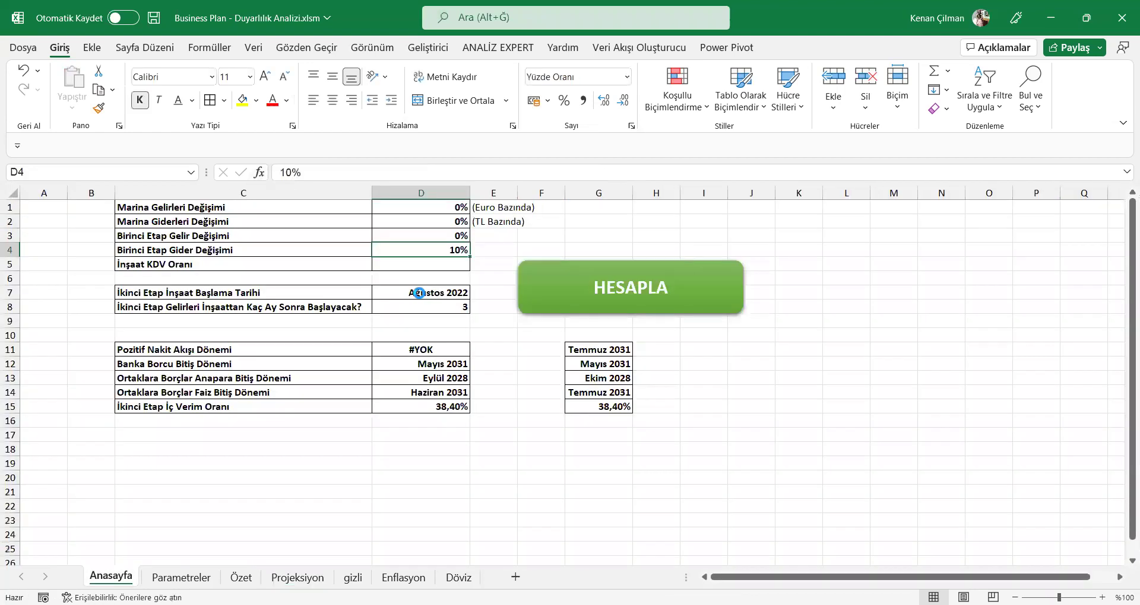
- Save the workbook and set İnşaat KDV Oranı in D5 of the Anasayfa sheet to 0%
key("ctrl+s")
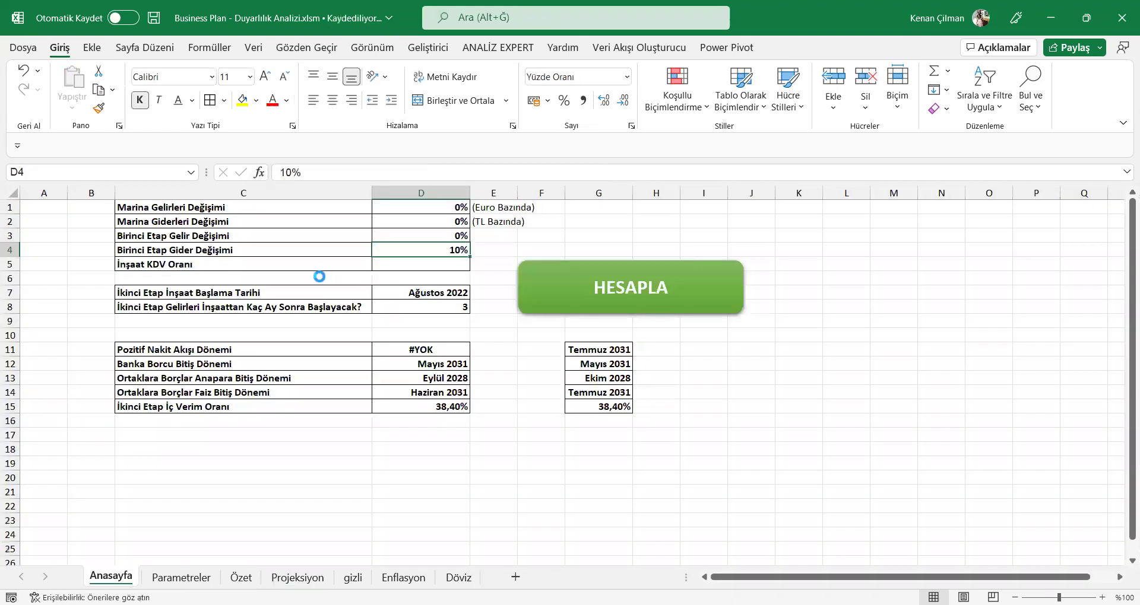
left_click(284, 261)
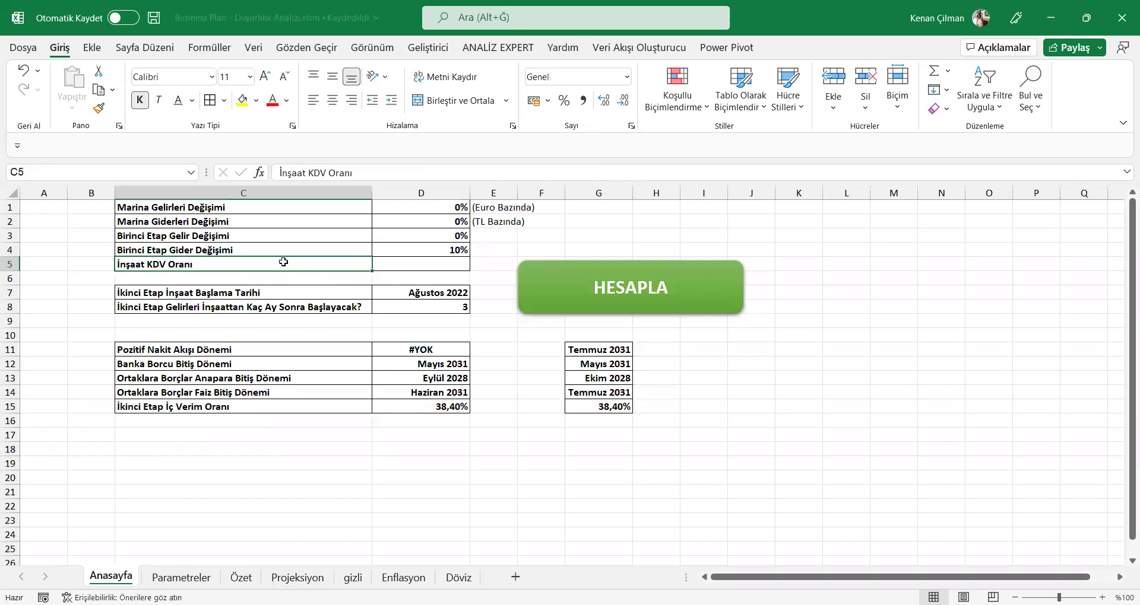
left_click(446, 262)
type("%18")
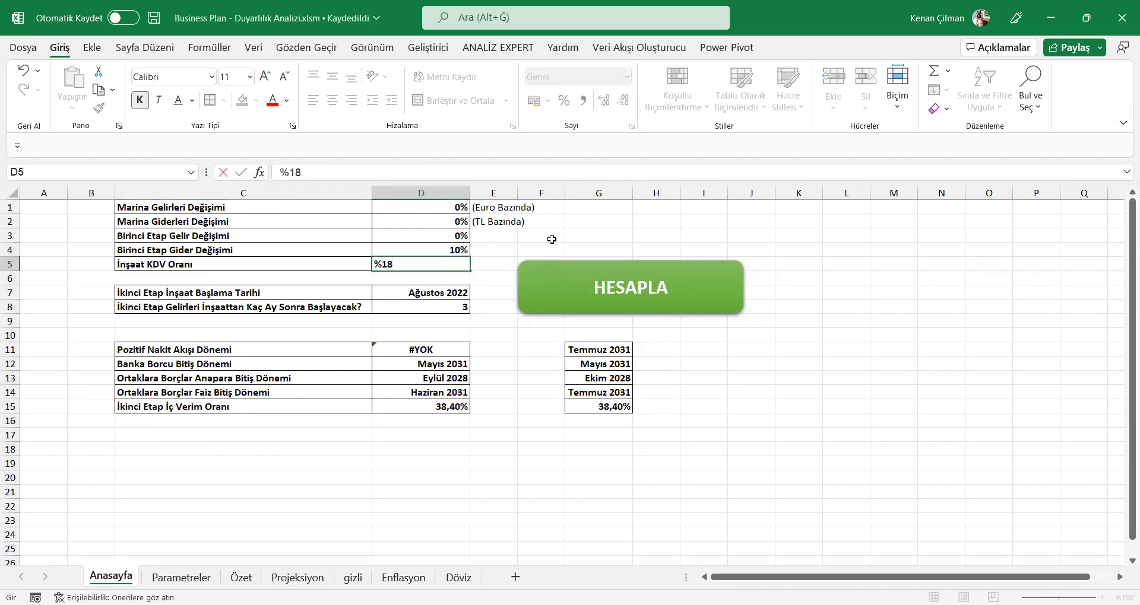
key("Return")
key("Up")
type("%")
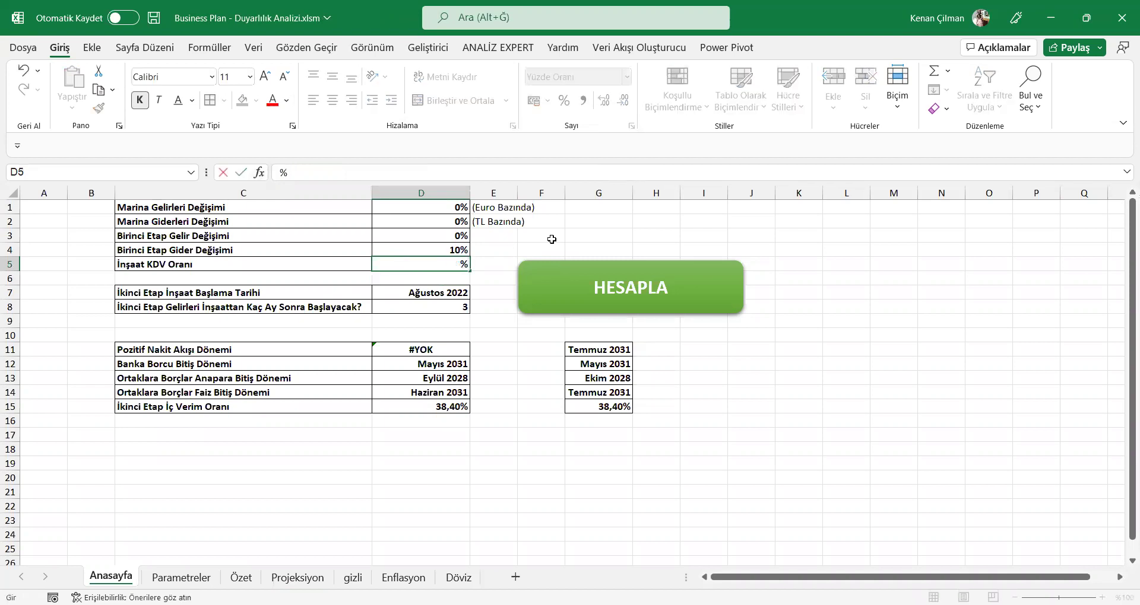
key("Return")
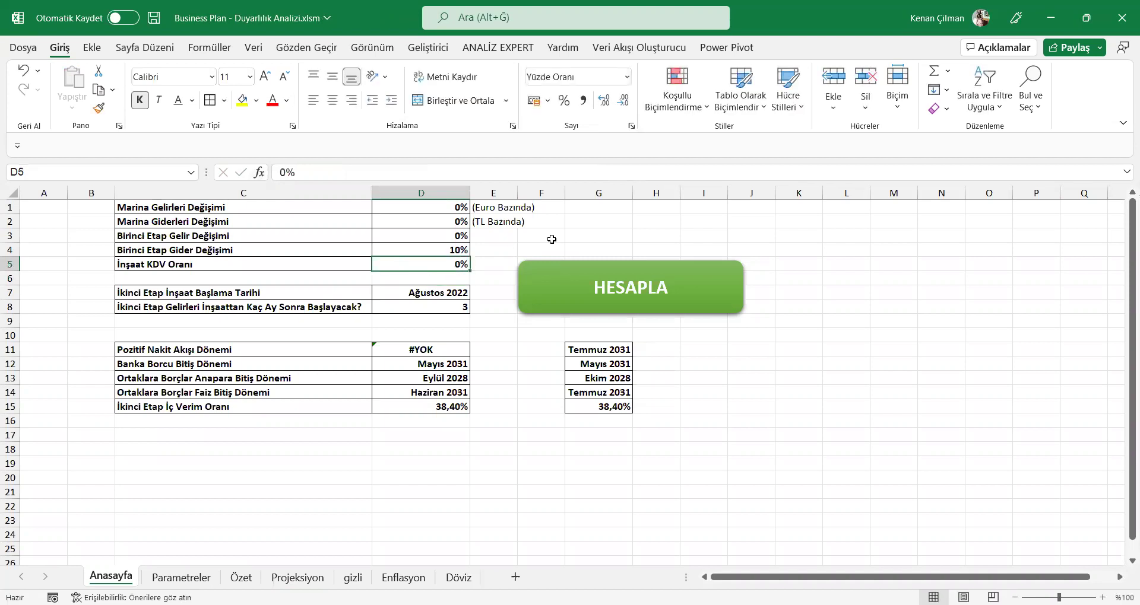
- On the Projeksiyon sheet, examine how the monthly Toplam İnşaat Maliyetleri (TL) values in row 264 are calculated
key("ctrl+Page_Down")
key("ctrl+Page_Down")
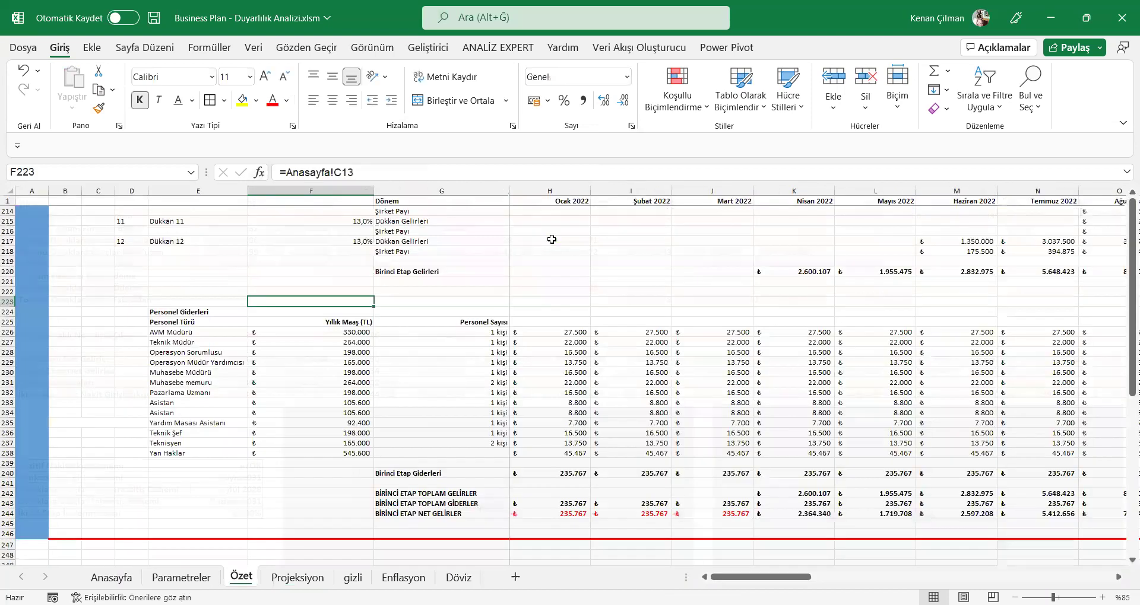
key("ctrl+Page_Down")
scroll(469, 255, "down", 8)
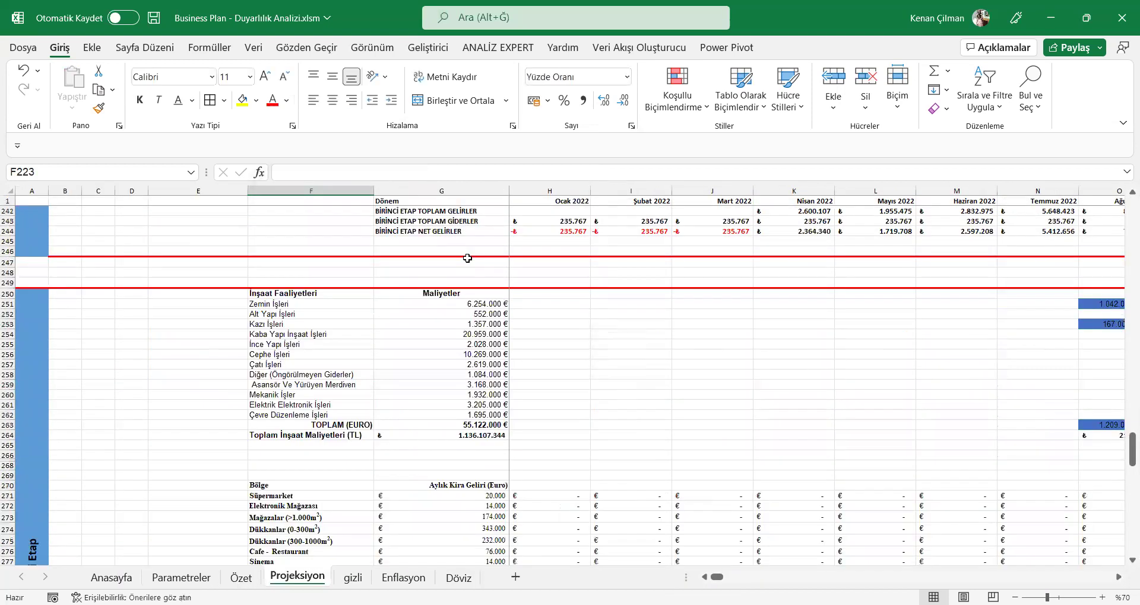
left_click_drag(443, 262, 509, 349)
double_click(464, 356)
key("Escape")
key("Down")
key("Right")
key("Right")
key("Right")
key("Right")
key("Right")
key("Right")
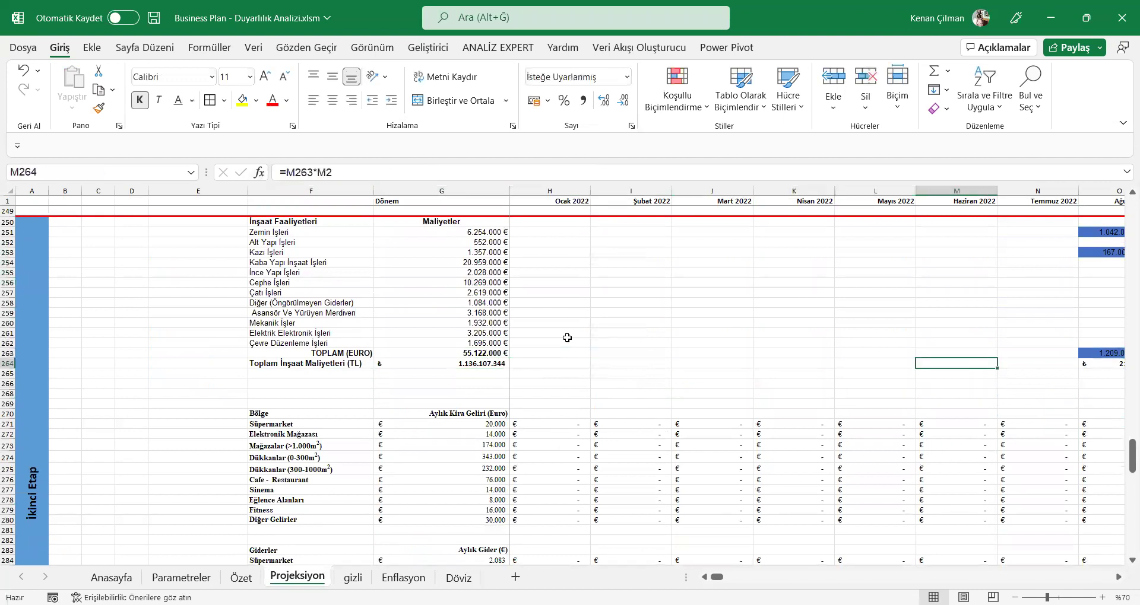
key("Right")
key("Right")
key("Right")
key("Right")
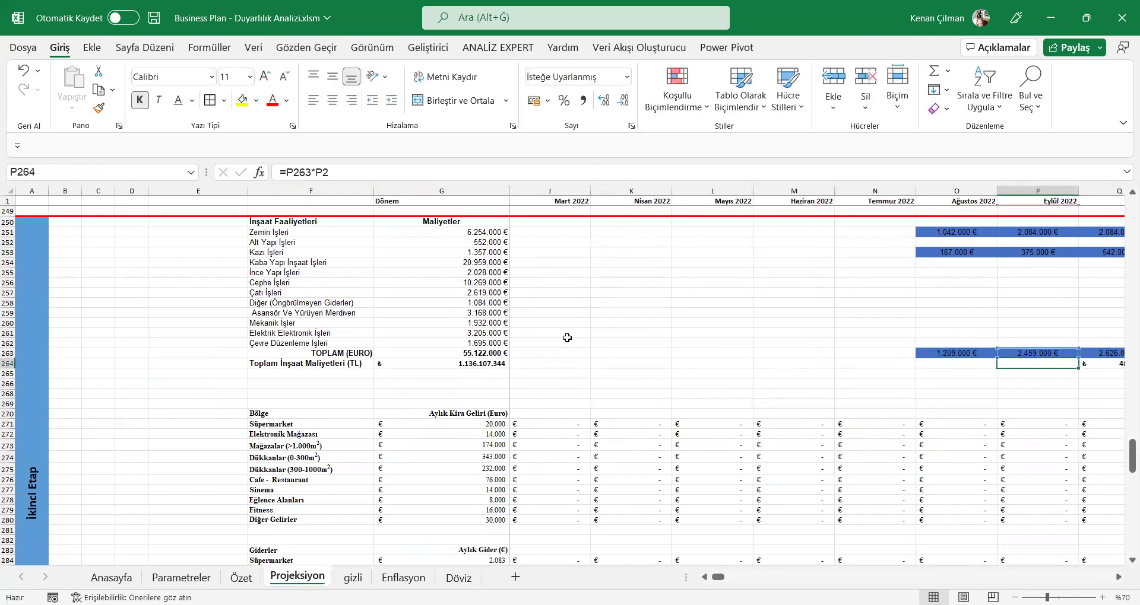
key("Left")
key("Left")
key("Left")
key("Left")
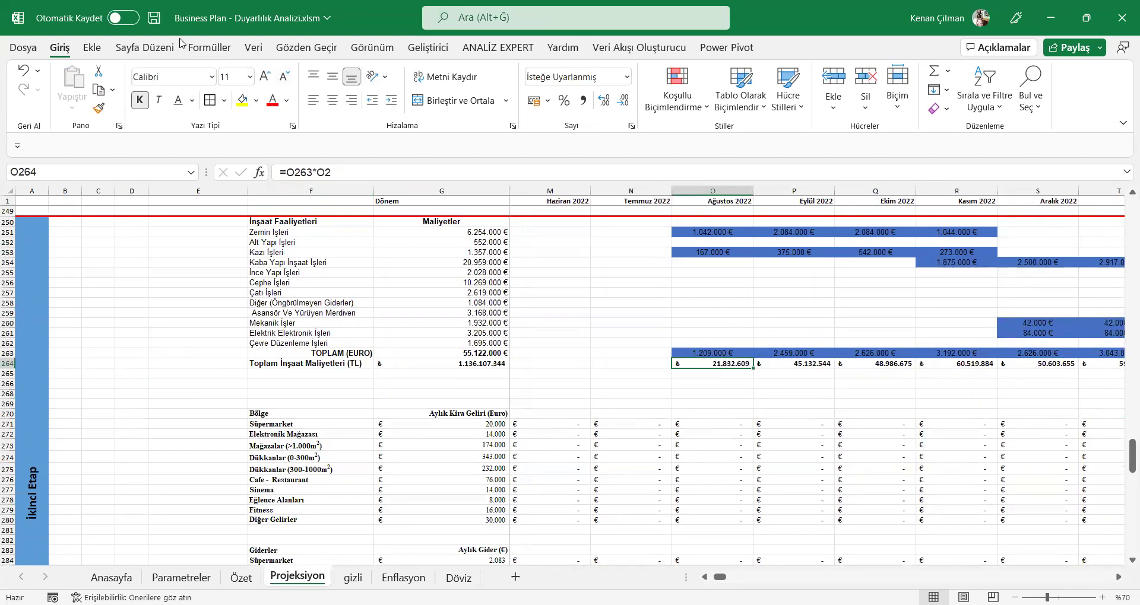
- Trace the dependents of the August 2022 construction cost in O264 and inspect the linked cells down to KDV Ödemeleri in O354
left_click(209, 48)
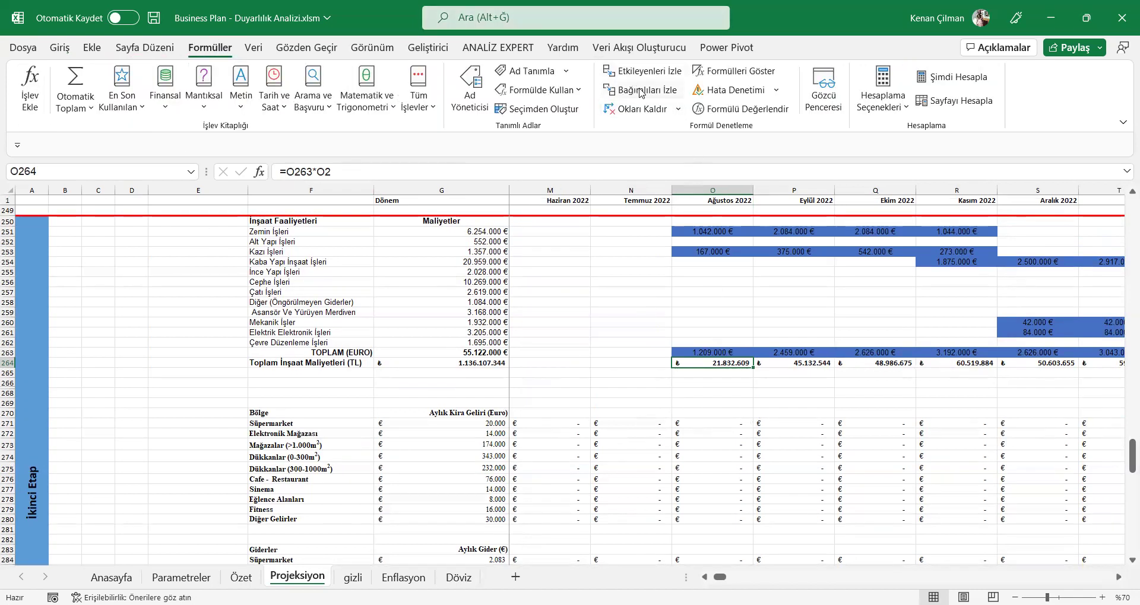
left_click(643, 94)
scroll(691, 374, "down", 5)
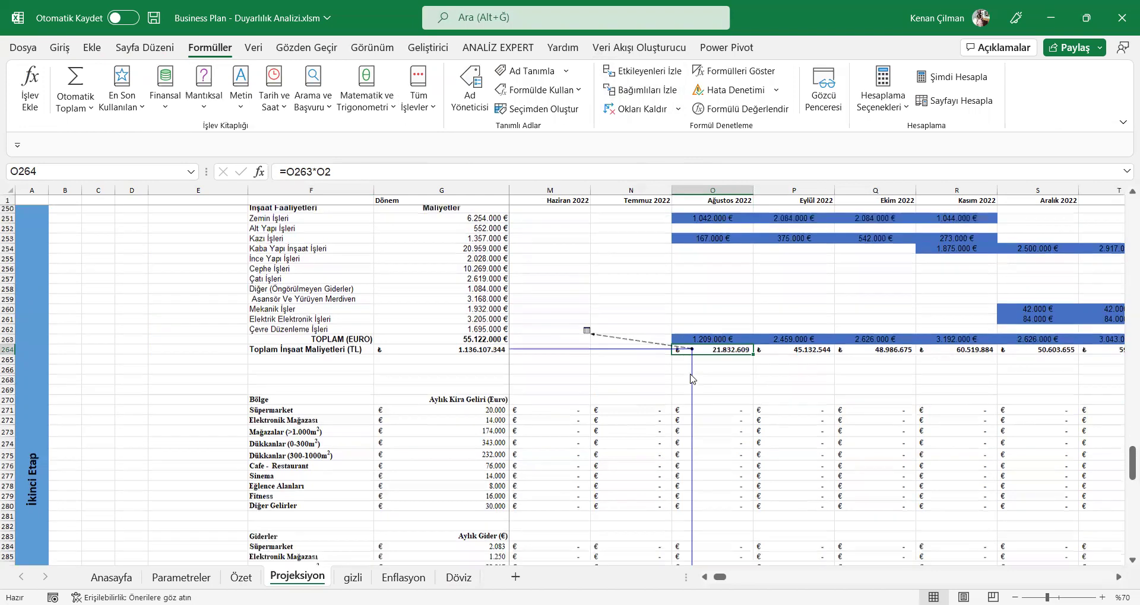
scroll(721, 332, "down", 9)
left_click(703, 412)
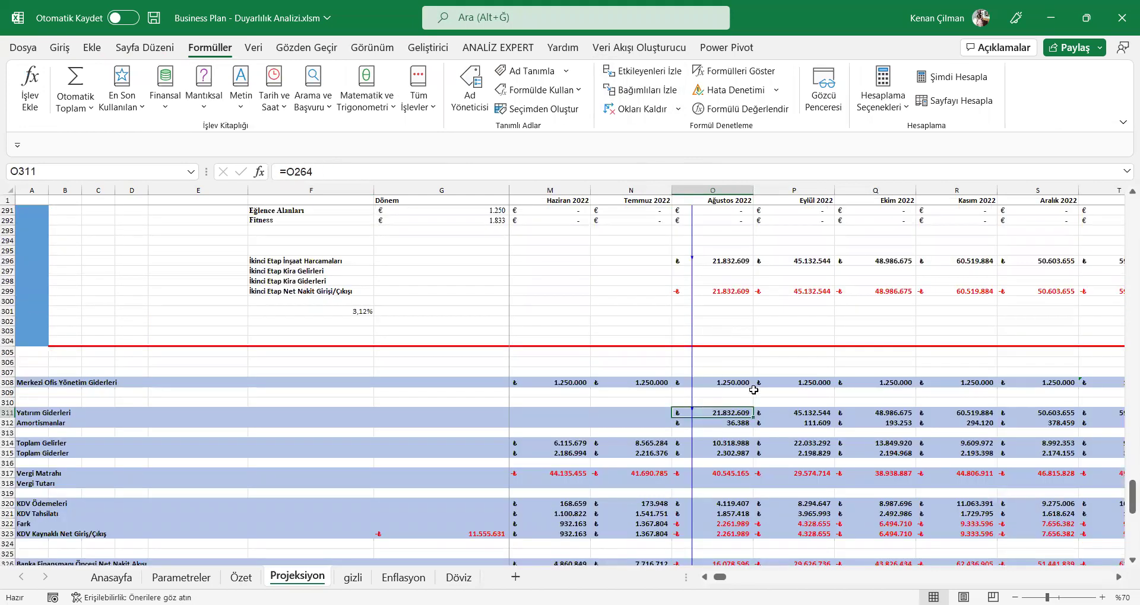
left_click(727, 256)
scroll(656, 311, "down", 5)
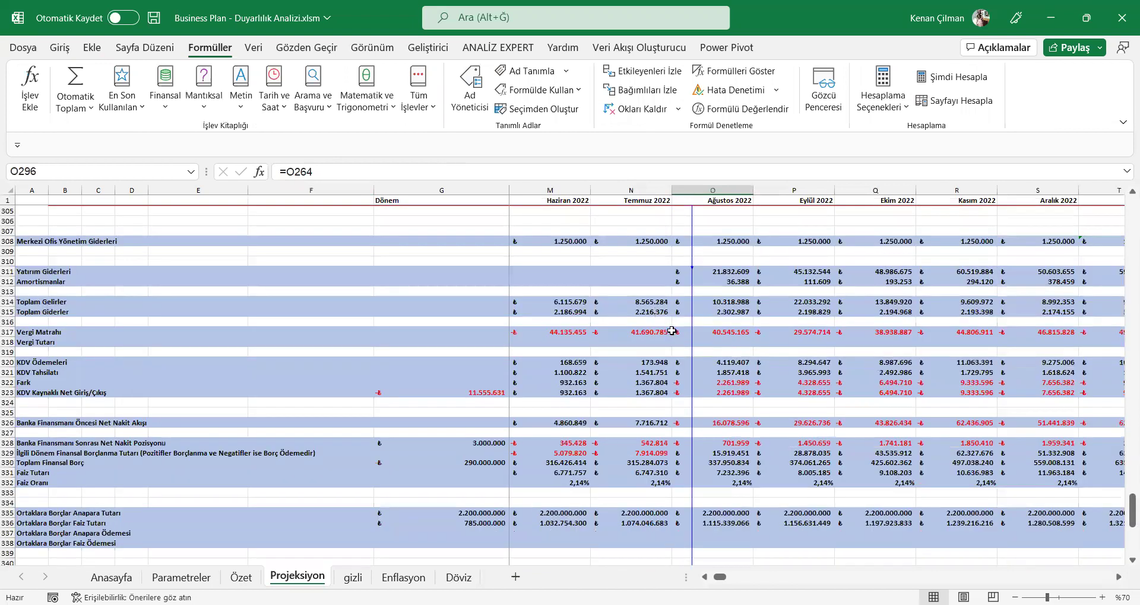
scroll(672, 331, "down", 9)
double_click(716, 421)
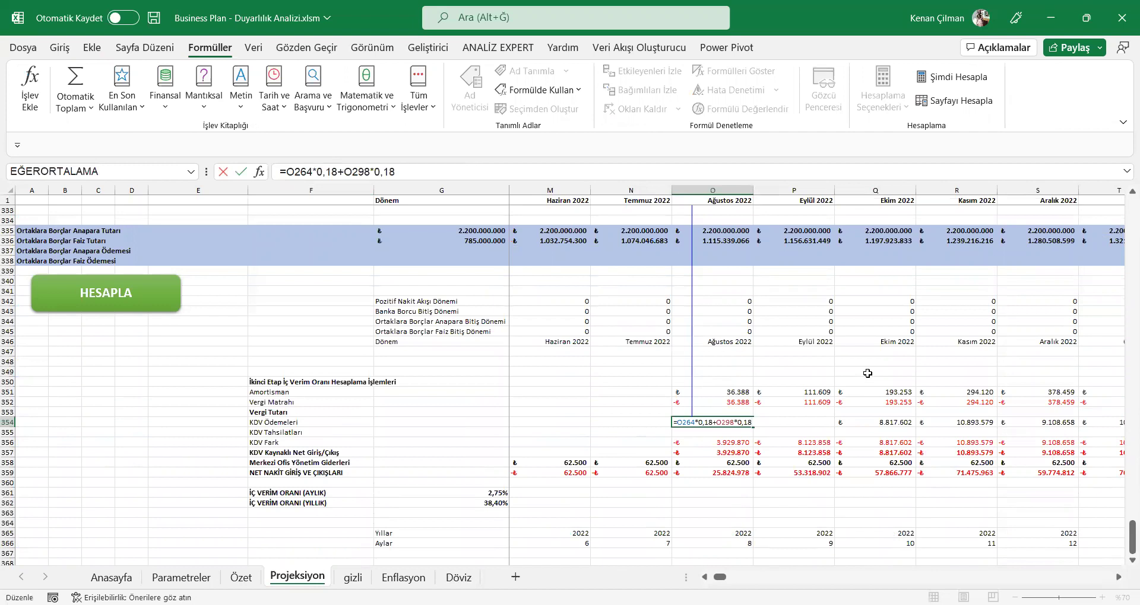
key("Escape")
scroll(737, 352, "down", 3)
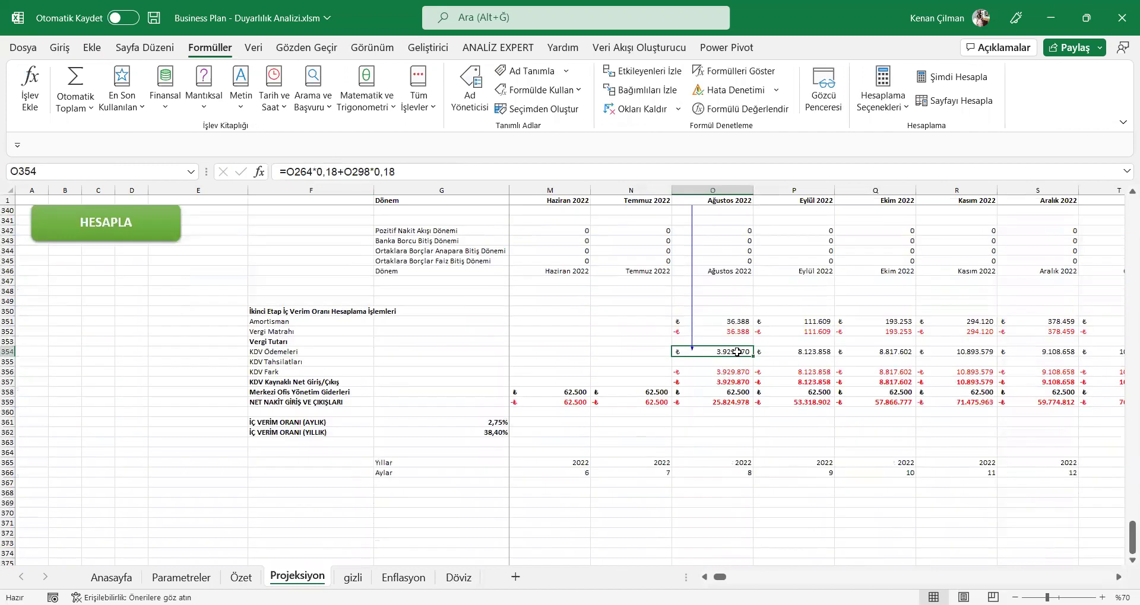
- Examine the August 2022 formulas of the KDV Ödemeleri, KDV Tahsilatı, Fark and KDV Kaynaklı Net Giriş/Çıkış rows in O320:O323
scroll(736, 352, "up", 7)
scroll(737, 353, "up", 4)
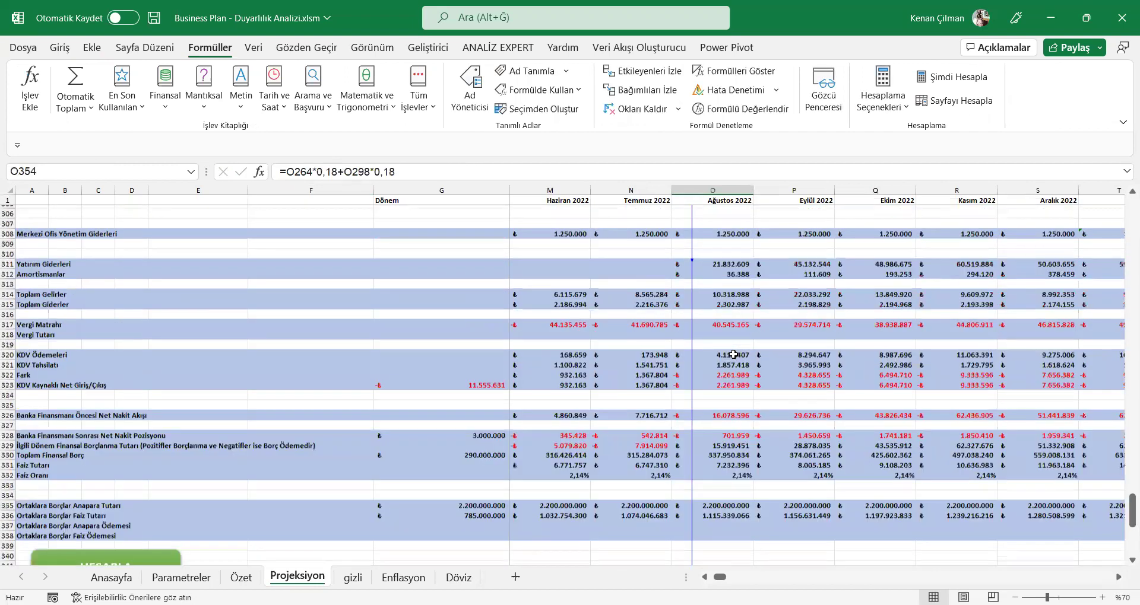
scroll(712, 347, "up", 3)
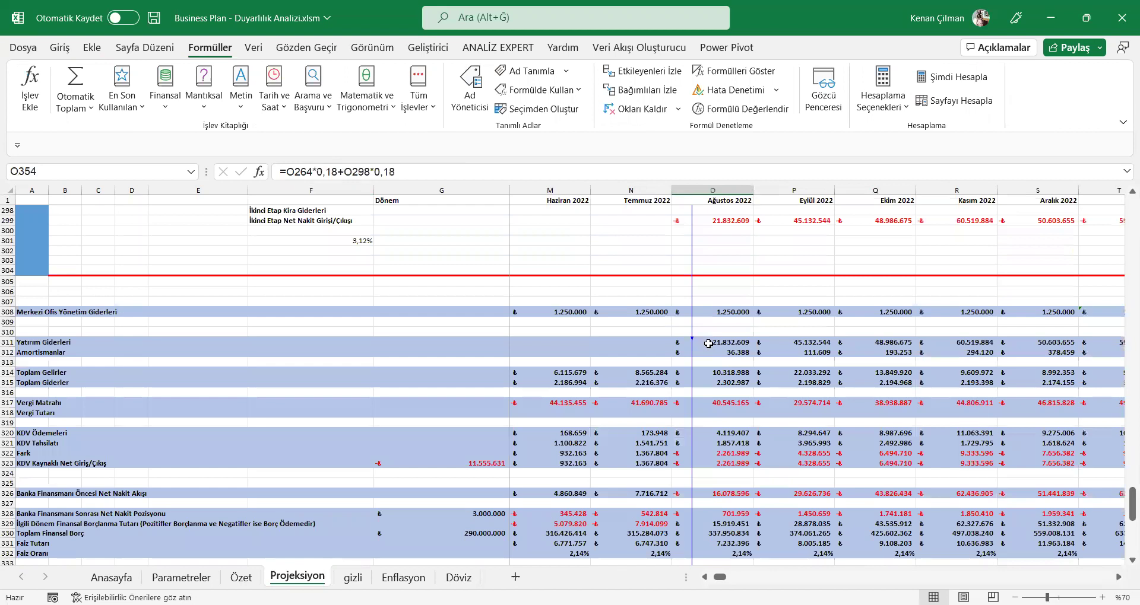
left_click(714, 433)
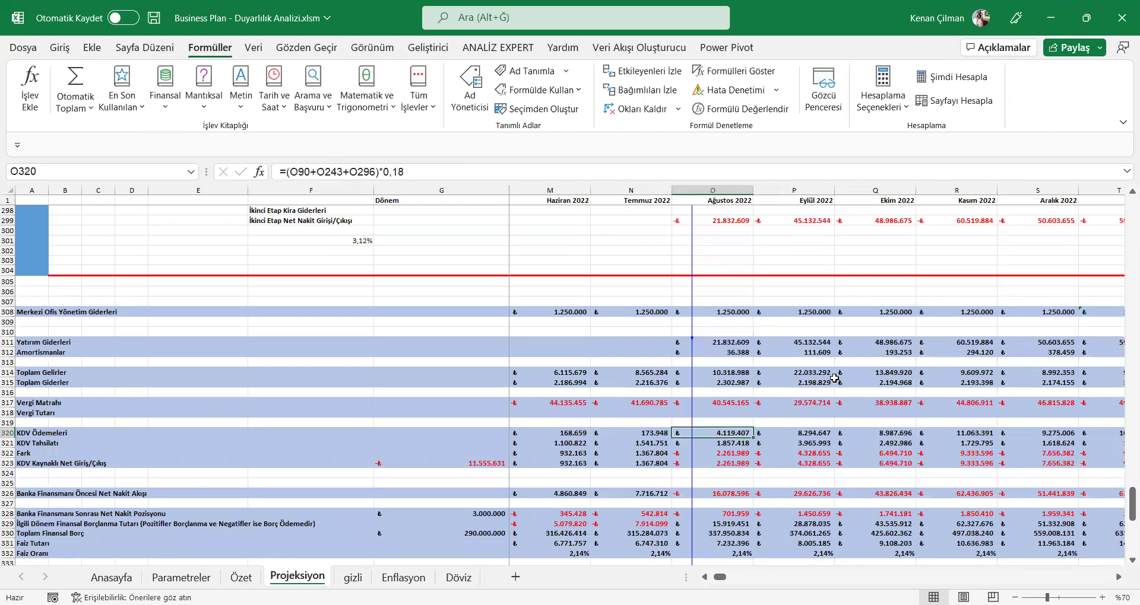
key("F2")
key("Return")
key("F2")
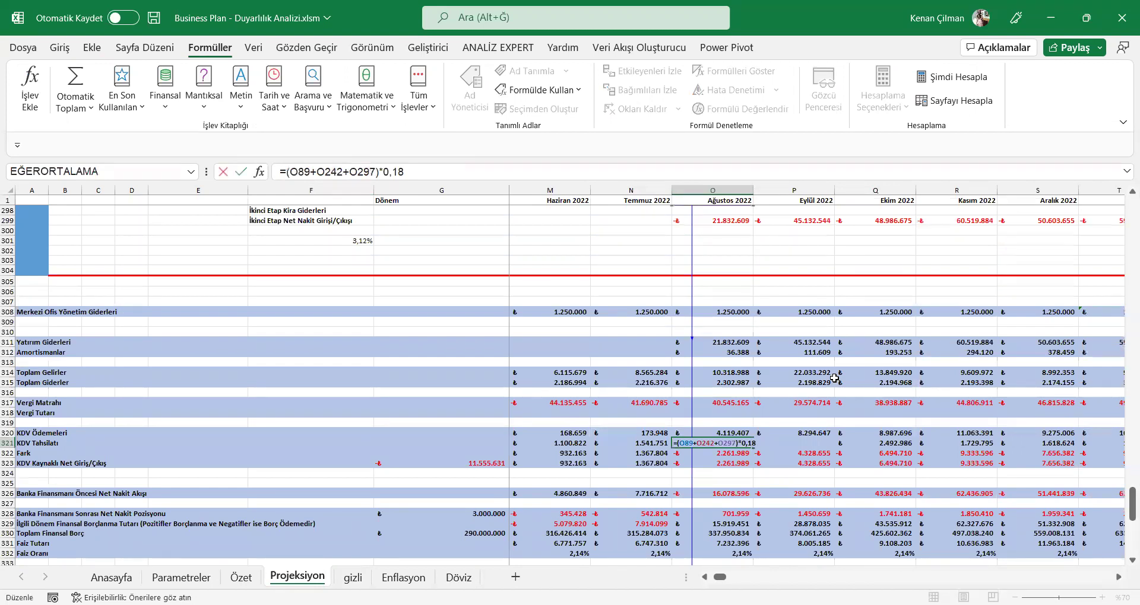
key("Return")
key("F2")
key("Return")
key("F2")
key("Escape")
key("Up")
key("Up")
key("Up")
key("F2")
key("Return")
key("F2")
key("Return")
key("Up")
key("F2")
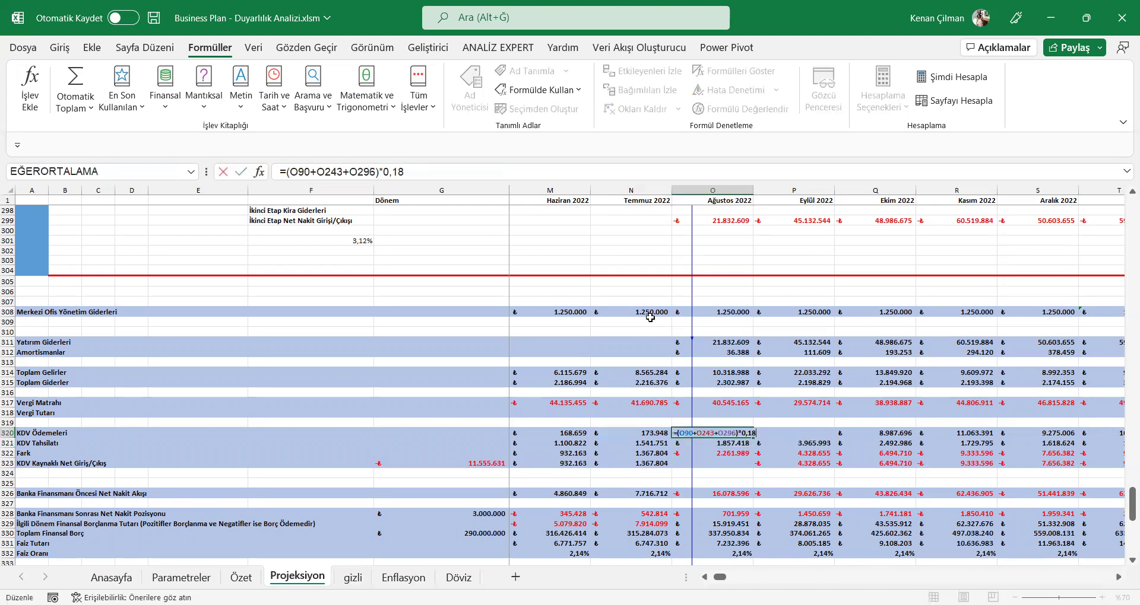
key("Escape")
- Check the formula behind the August 2022 İkinci Etap İnşaat Harcamaları value in O296 that feeds the VAT payments
scroll(713, 264, "up", 1)
scroll(713, 264, "up", 12)
scroll(699, 326, "down", 6)
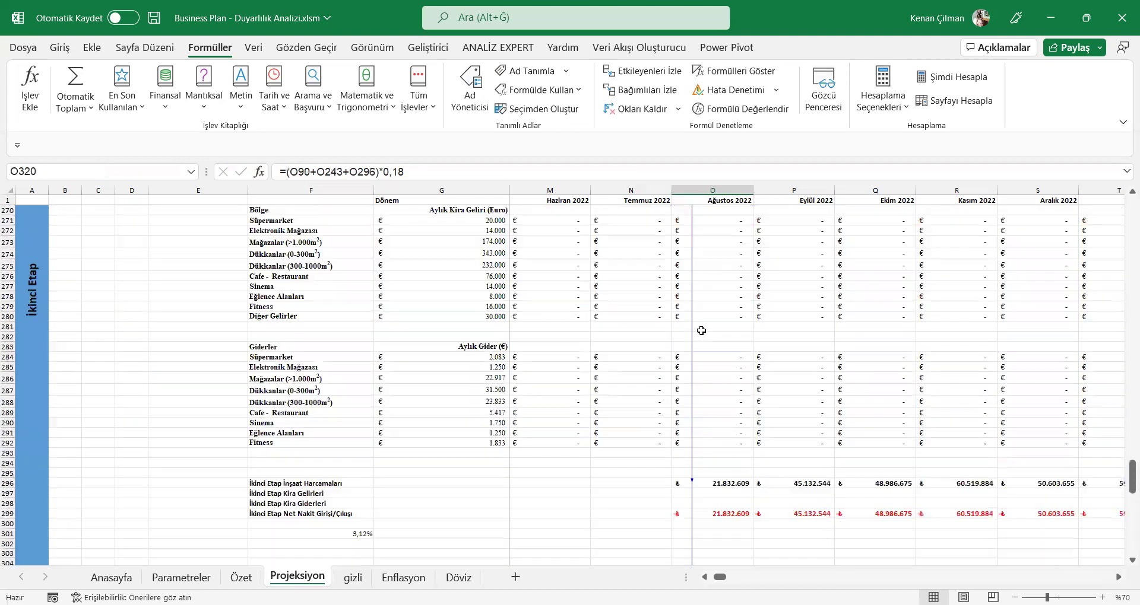
left_click(735, 408)
key("F2")
key("Escape")
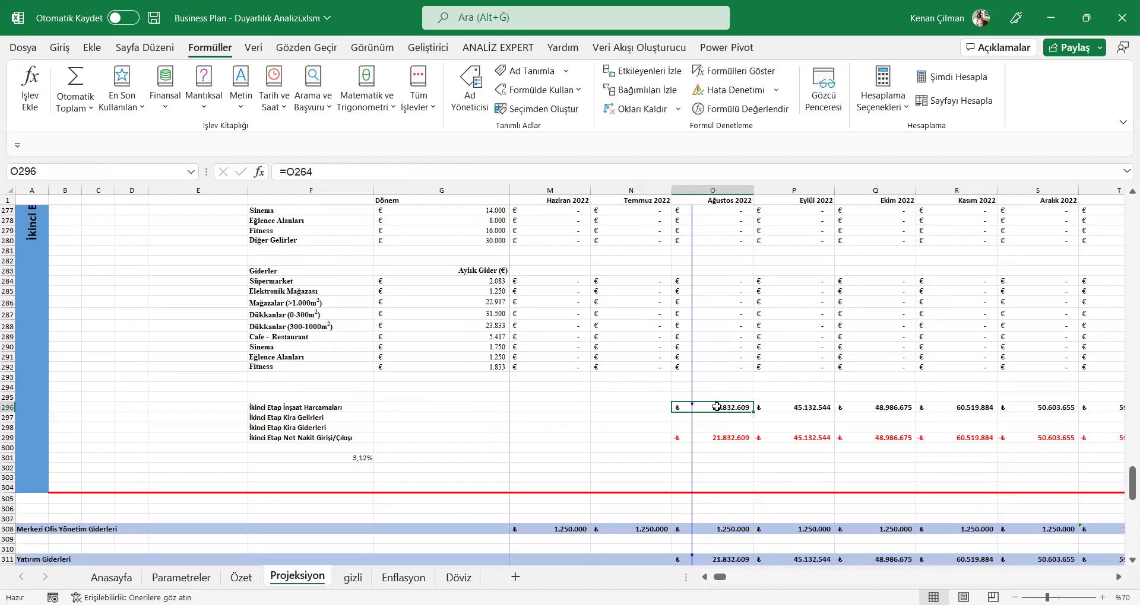
key("F2")
key("Escape")
key("F2")
key("Escape")
scroll(713, 324, "down", 5)
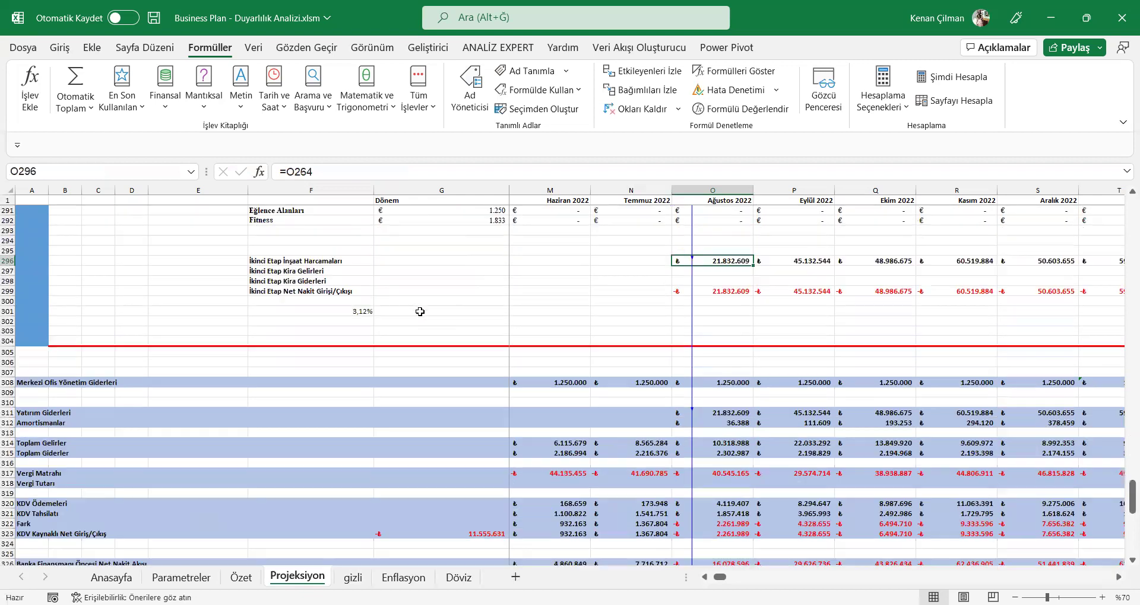
- Remove the formula tracer arrows from the Projeksiyon sheet
left_click(635, 109)
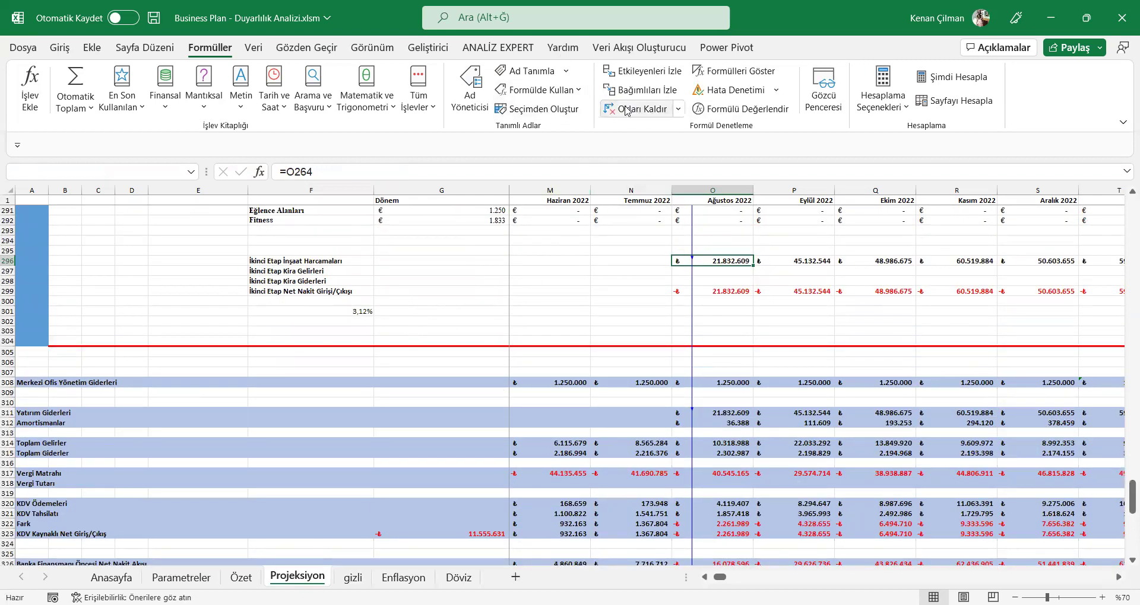
left_click(572, 351)
left_click(348, 322)
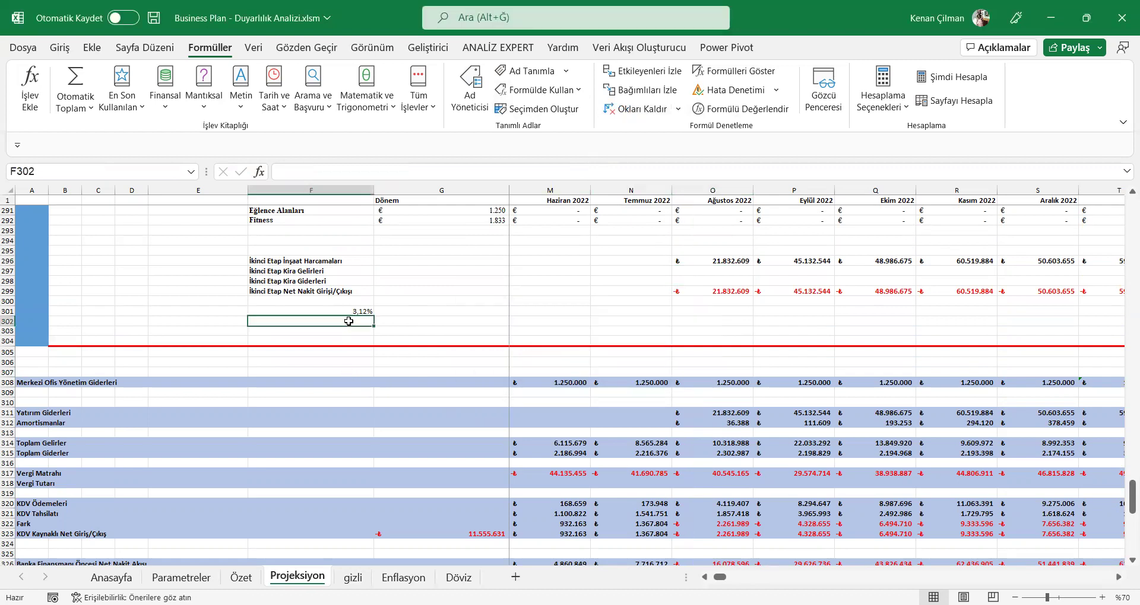
- Search the Projeksiyon sheet for 0,18 and examine the KDV Ödemeleri formulas in H320 and its neighbouring cell
key("ctrl+f")
type("0,18")
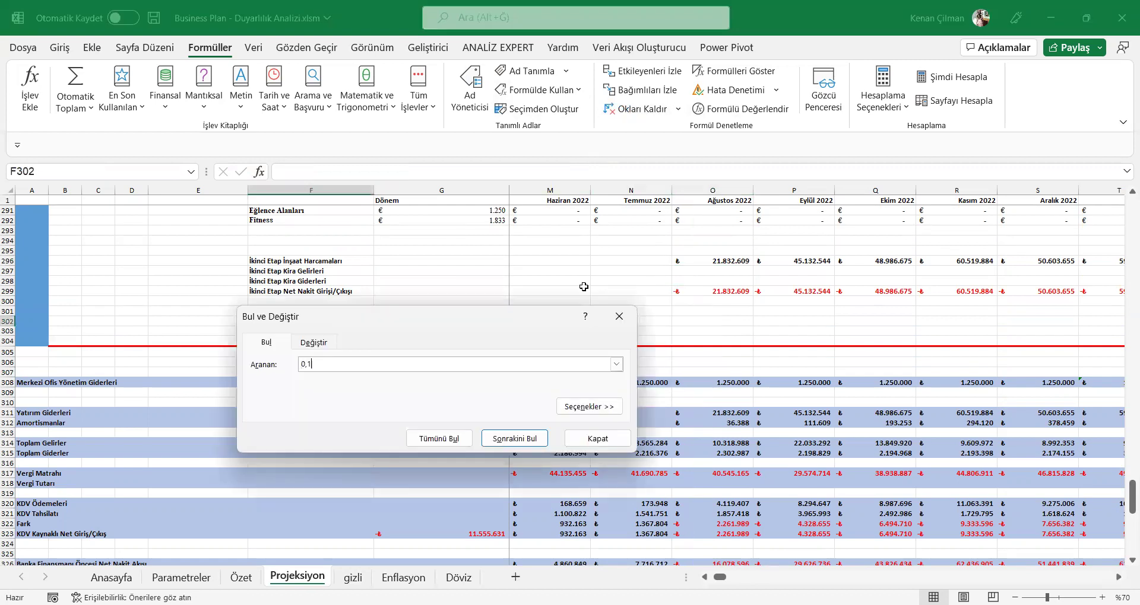
left_click(515, 441)
key("Escape")
key("F2")
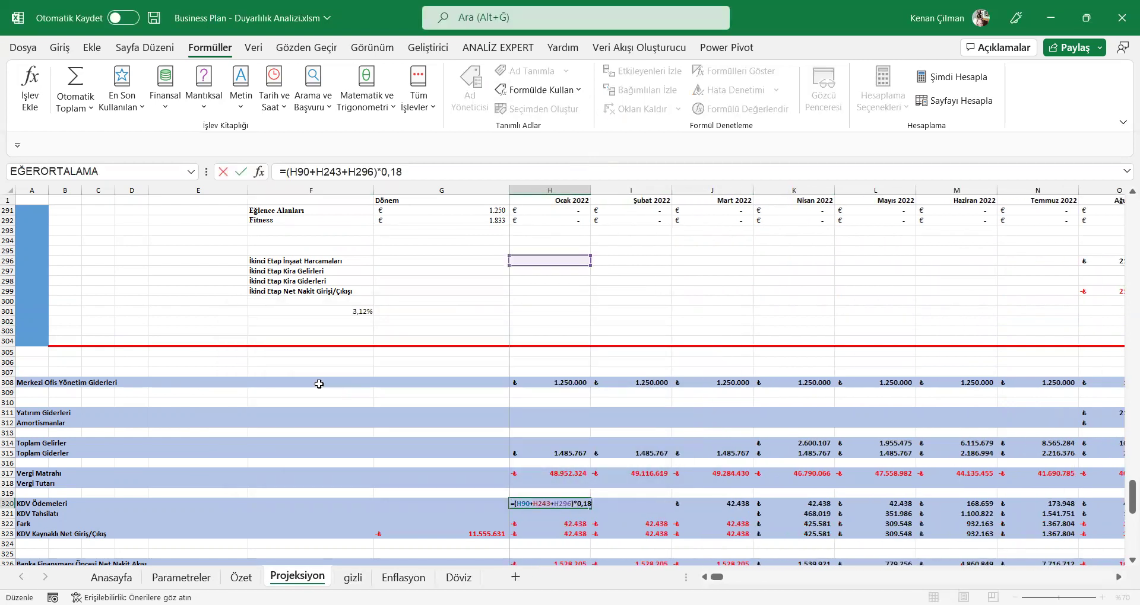
key("Escape")
key("Right")
key("F2")
key("Escape")
key("Left")
key("F2")
key("Escape")
key("Left")
key("Right")
key("F2")
key("Escape")
- Check the January 2022 İkinci Etap İnşaat Harcamaları formula in H296 against the row labels down to KDV Ödemeleri
double_click(541, 260)
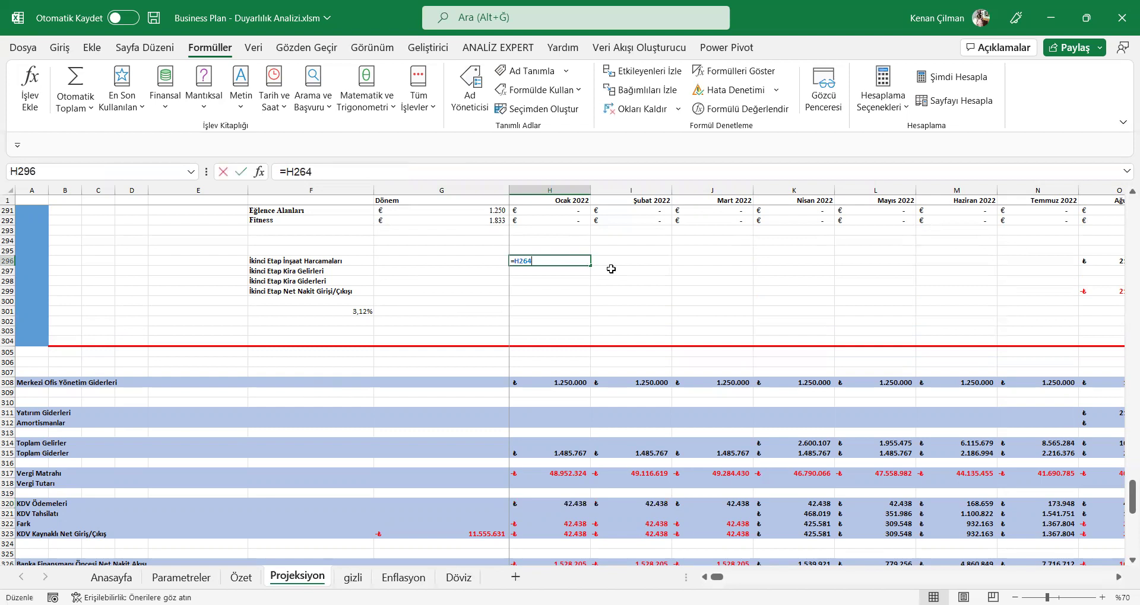
key("Escape")
double_click(552, 264)
key("Escape")
left_click(300, 261)
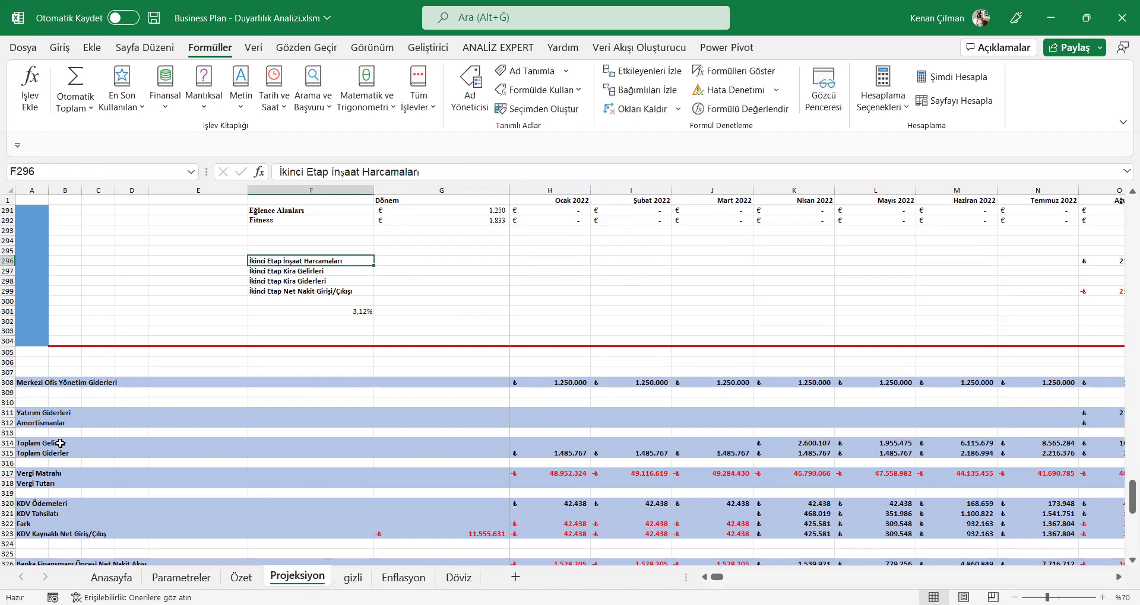
left_click(41, 480)
left_click(91, 505)
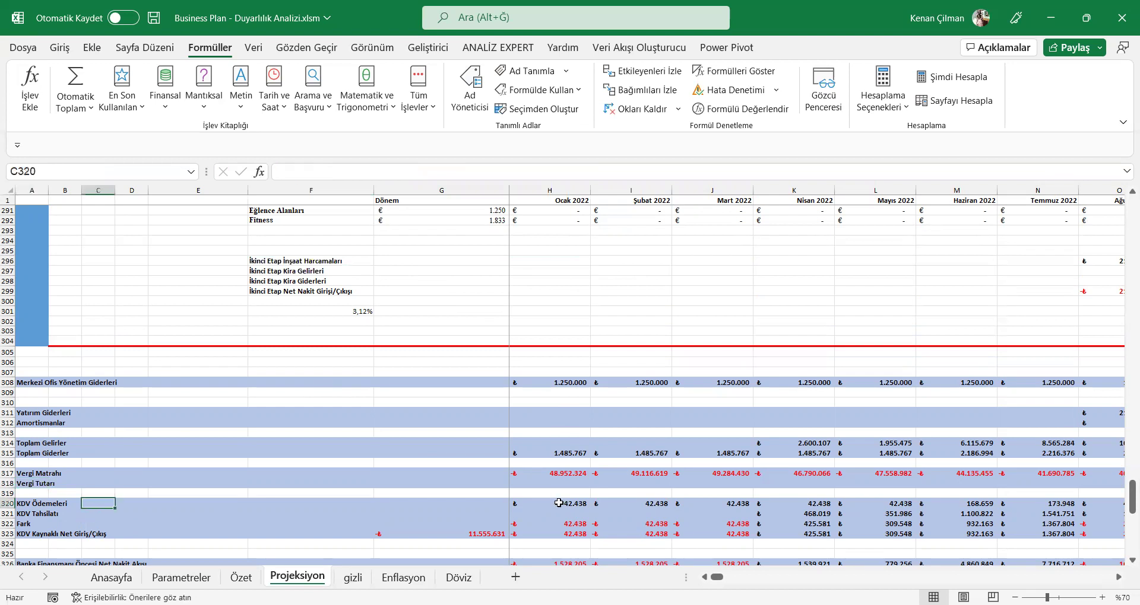
- Change the January 2022 KDV Ödemeleri formula in H320 to =(H90+H243)*0,18+H296*Anasayfa!$D$5
double_click(560, 503)
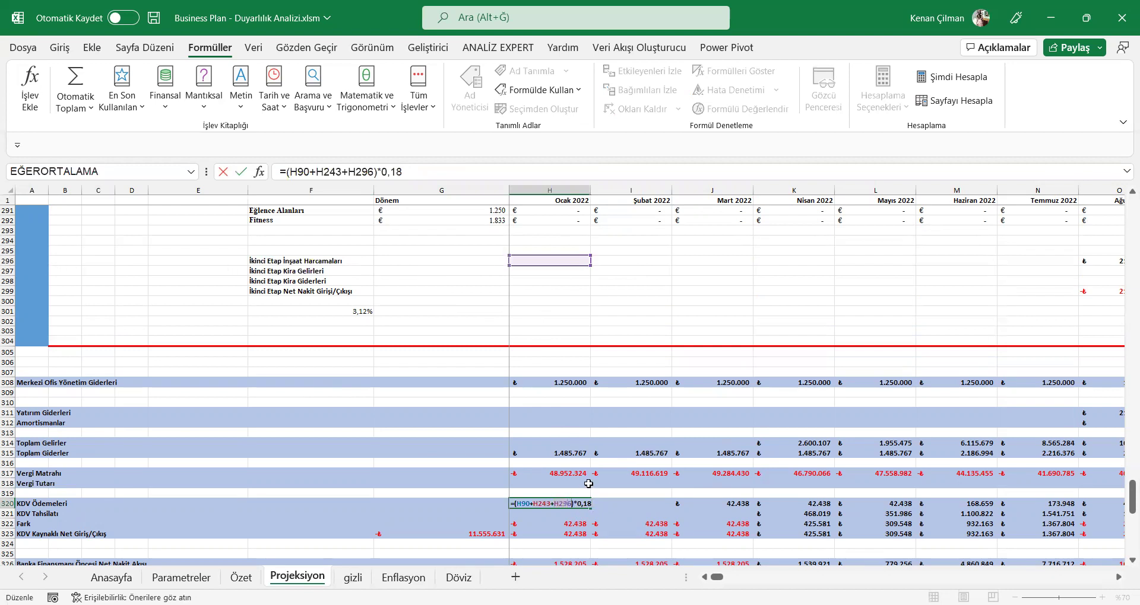
key("BackSpace")
key("BackSpace")
key("BackSpace")
key("BackSpace")
key("BackSpace")
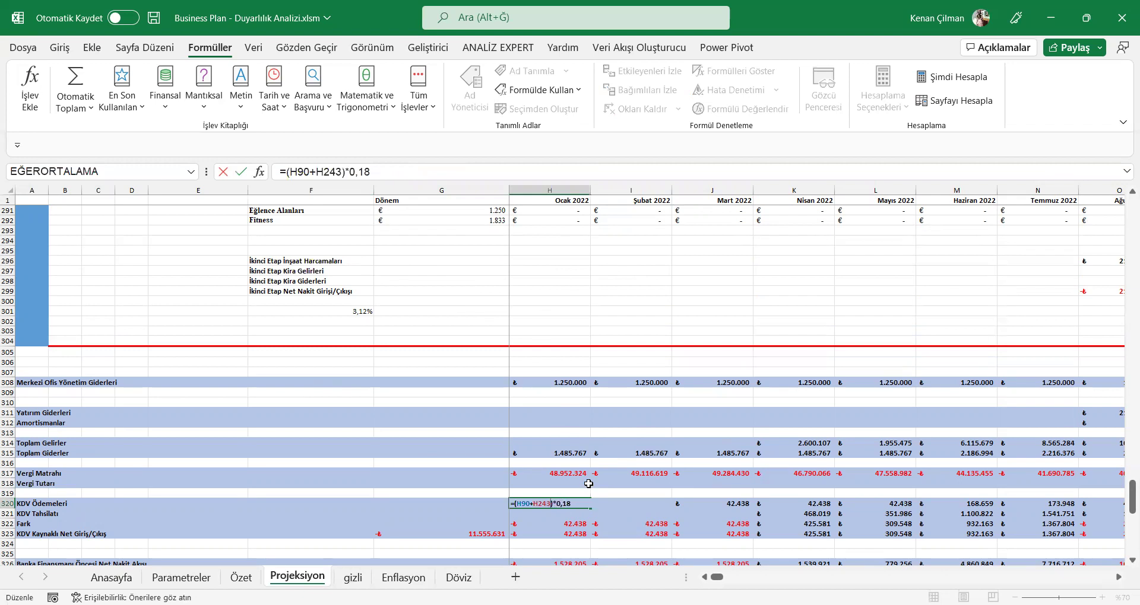
type("+H296*")
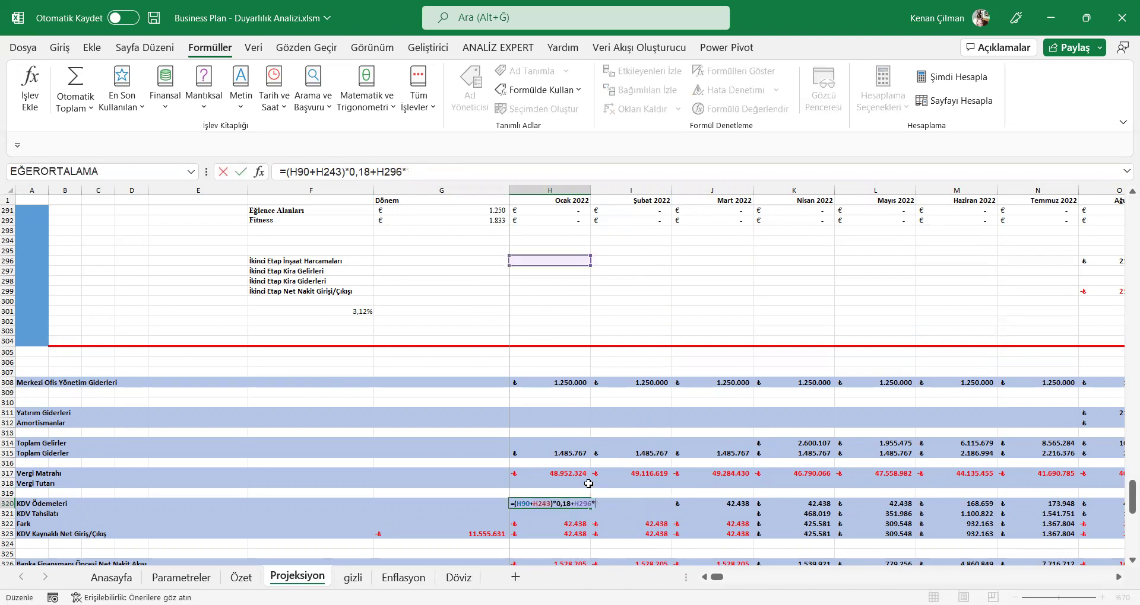
left_click(111, 577)
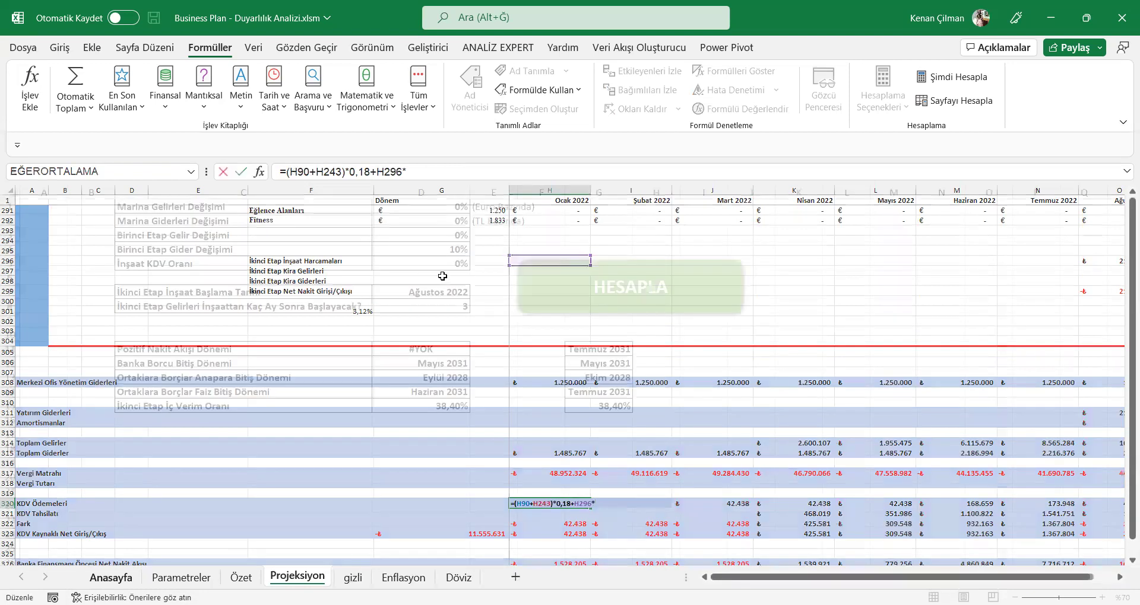
left_click(460, 263)
key("F4")
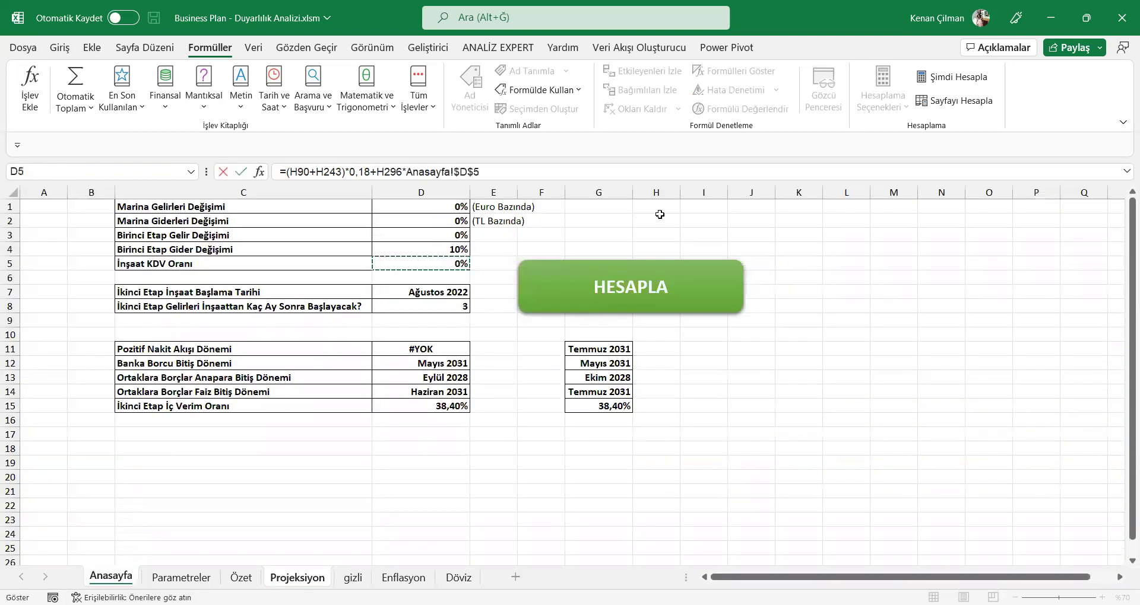
key("Return")
- Copy the revised H320 formula across all the months of the KDV Ödemeleri row
key("ctrl+c")
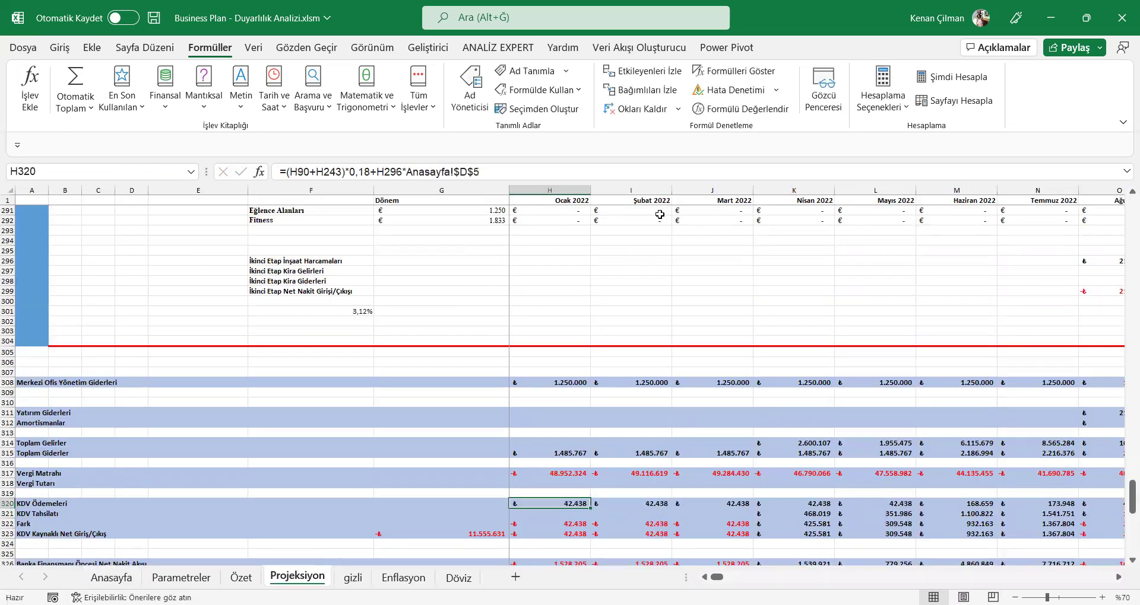
key("ctrl+shift+Right")
key("ctrl+v")
key("Left")
key("Left")
key("Right")
- Examine the KDV Tahsilatı formulas in H321 and I321 and the cells they reference
key("Right")
key("Down")
key("F2")
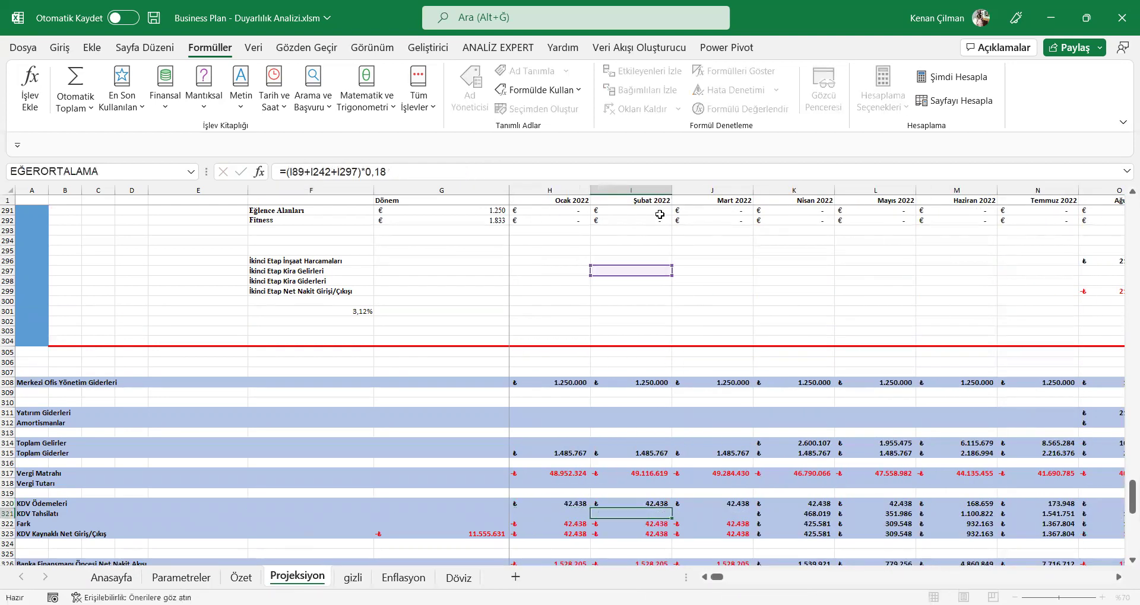
key("Escape")
key("Left")
key("Right")
key("Up")
key("F2")
key("Return")
key("F2")
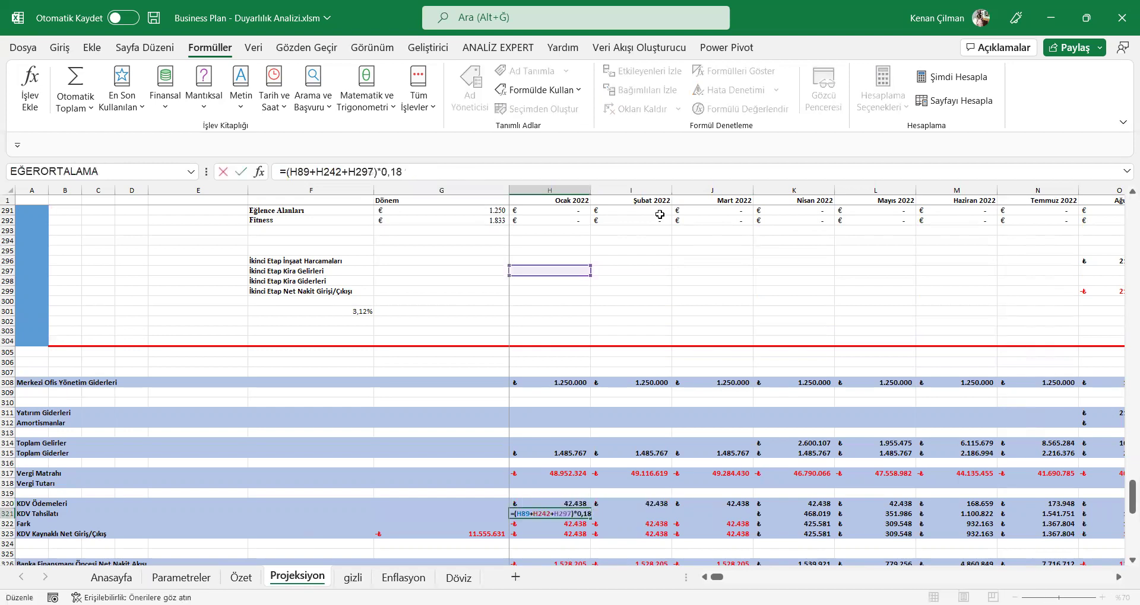
scroll(572, 255, "up", 15)
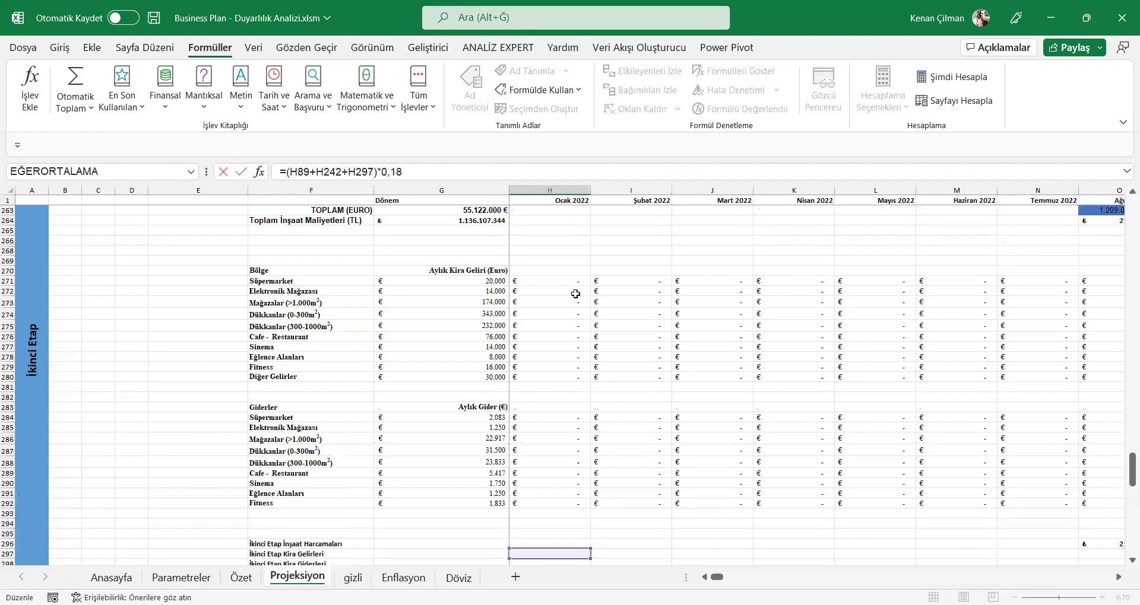
scroll(576, 295, "down", 20)
key("Return")
- Check the January and February 2022 formulas of the Fark and KDV Kaynaklı Net Giriş/Çıkış rows
key("F2")
key("Escape")
key("Down")
key("Right")
key("Up")
key("F2")
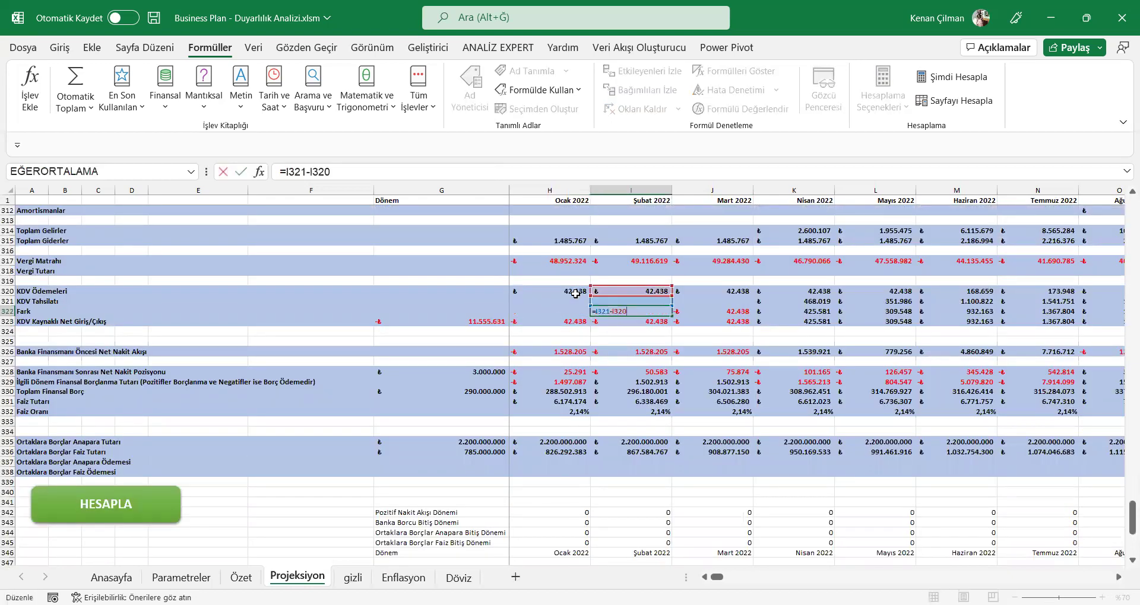
key("Escape")
key("Left")
key("F2")
key("Return")
key("Up")
key("F2")
key("Return")
- Verify that the copied KDV Ödemeleri formulas in the first months of row 320 reference Anasayfa!$D$5
key("Up")
key("Up")
key("Up")
key("F2")
key("Escape")
key("Left")
key("F2")
key("Tab")
key("F2")
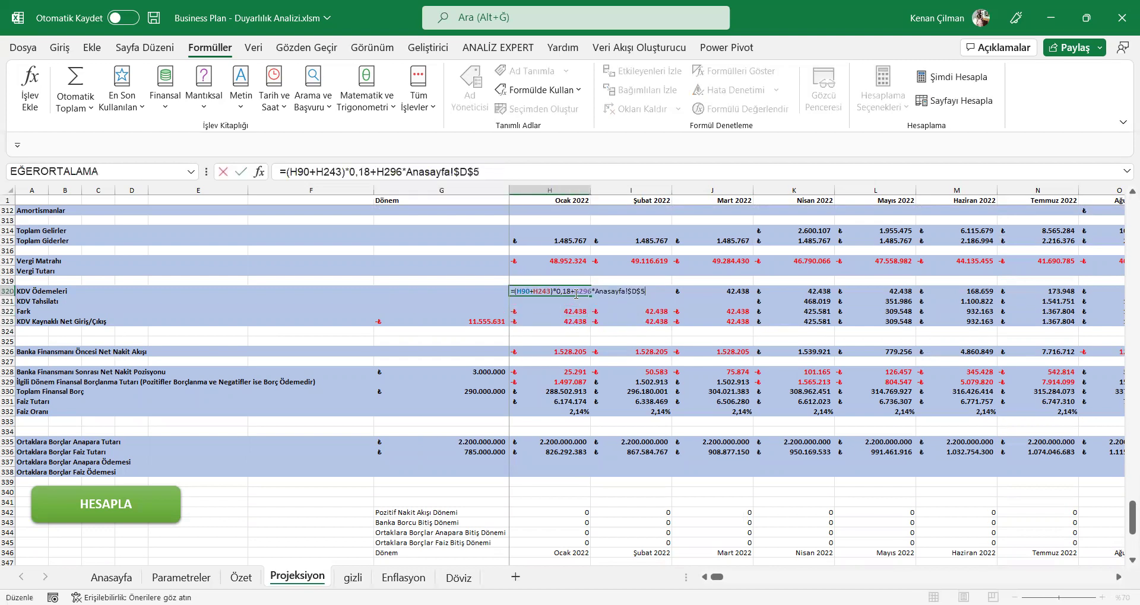
key("Tab")
key("F2")
key("Tab")
key("F2")
key("Escape")
key("Left")
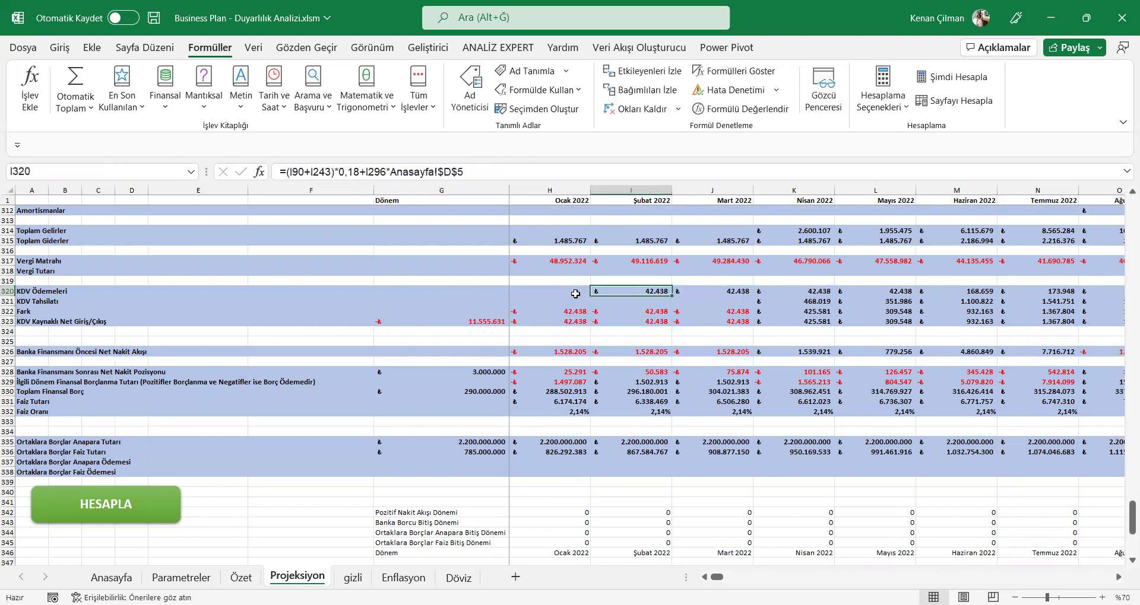
key("Left")
key("Left")
- Change the January 2022 KDV Ödemeleri formula in H354 of the İkinci Etap rate-of-return section to =H264*Anasayfa!$D$5+H298*0,18
scroll(477, 328, "down", 5)
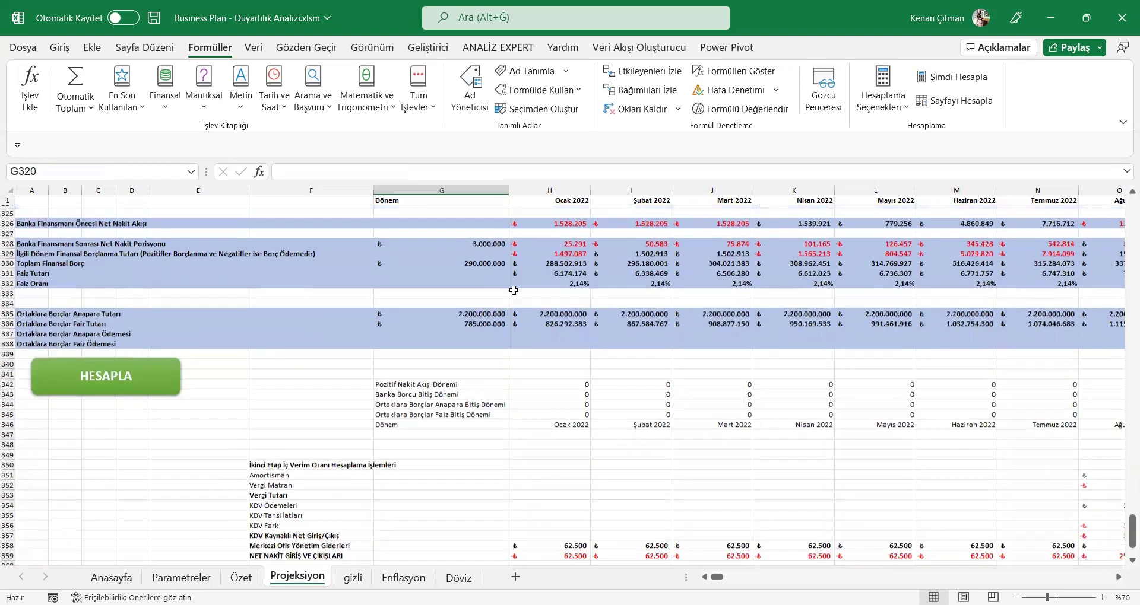
scroll(523, 290, "down", 2)
left_click(262, 422)
key("Right")
key("Right")
key("F2")
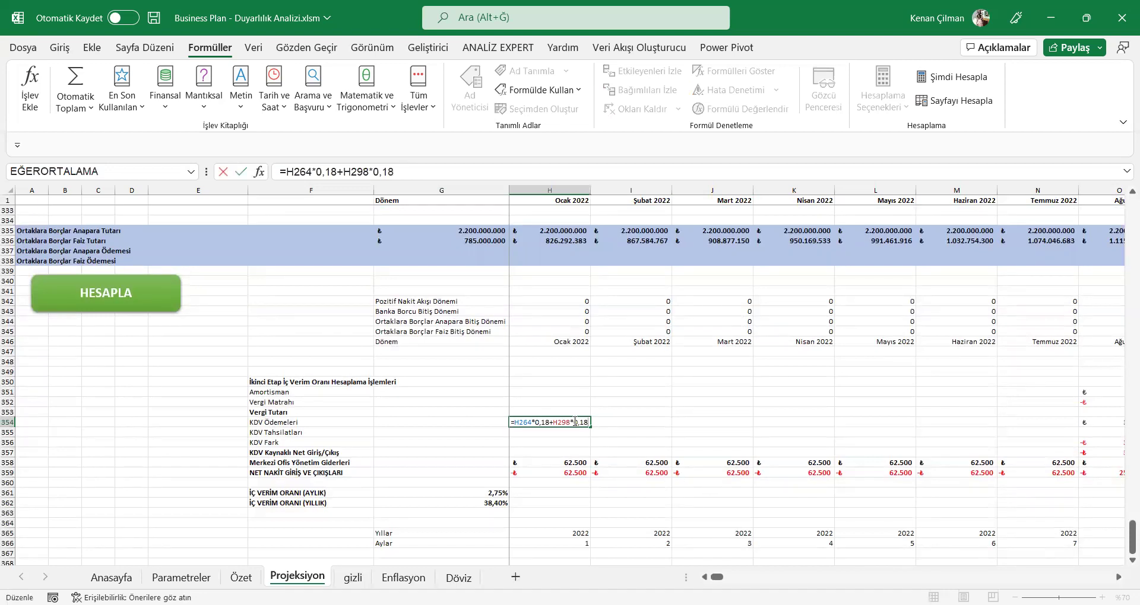
scroll(383, 290, "up", 14)
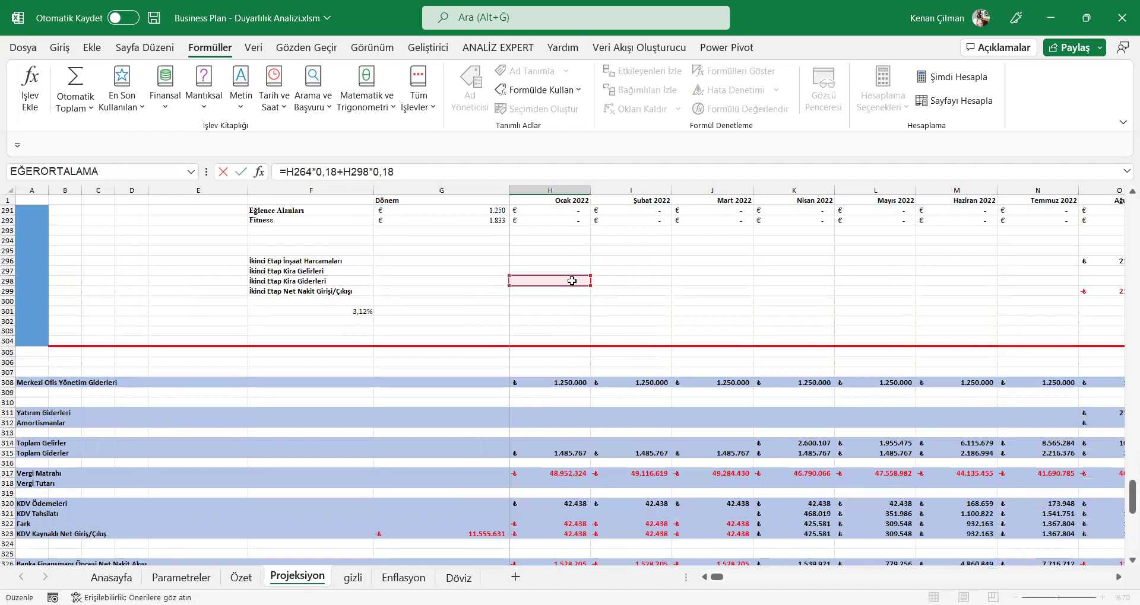
scroll(562, 302, "up", 9)
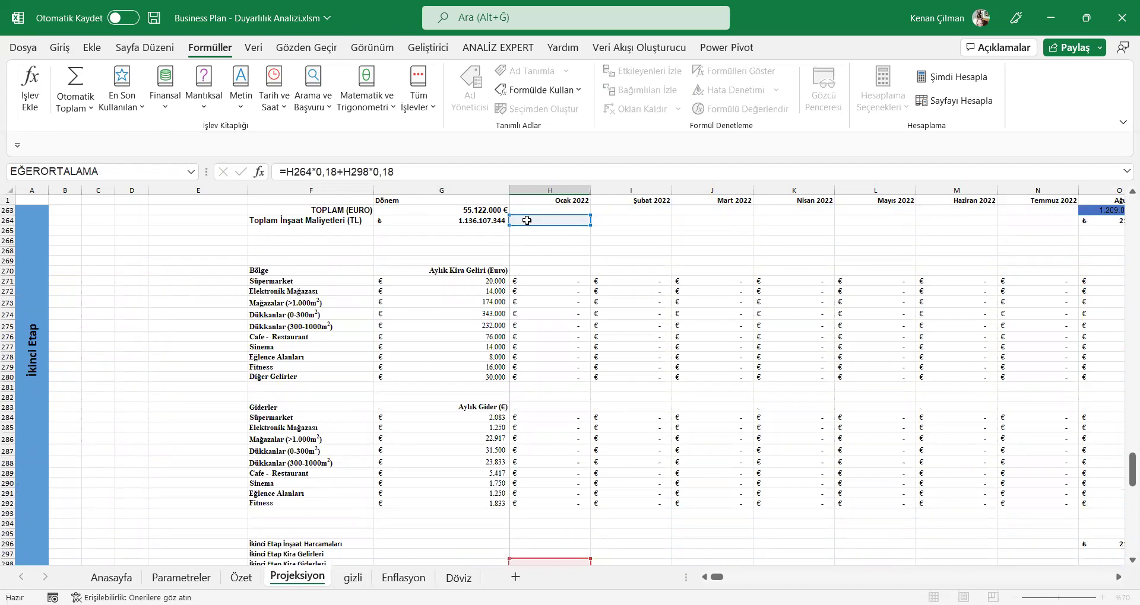
scroll(525, 223, "down", 13)
scroll(546, 356, "down", 6)
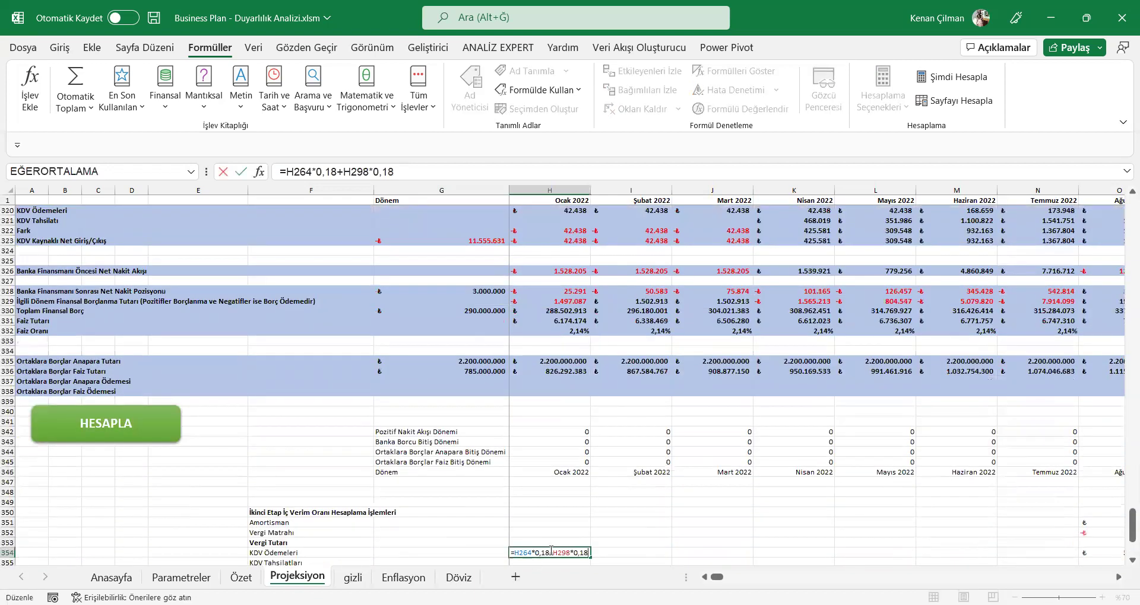
key("Delete")
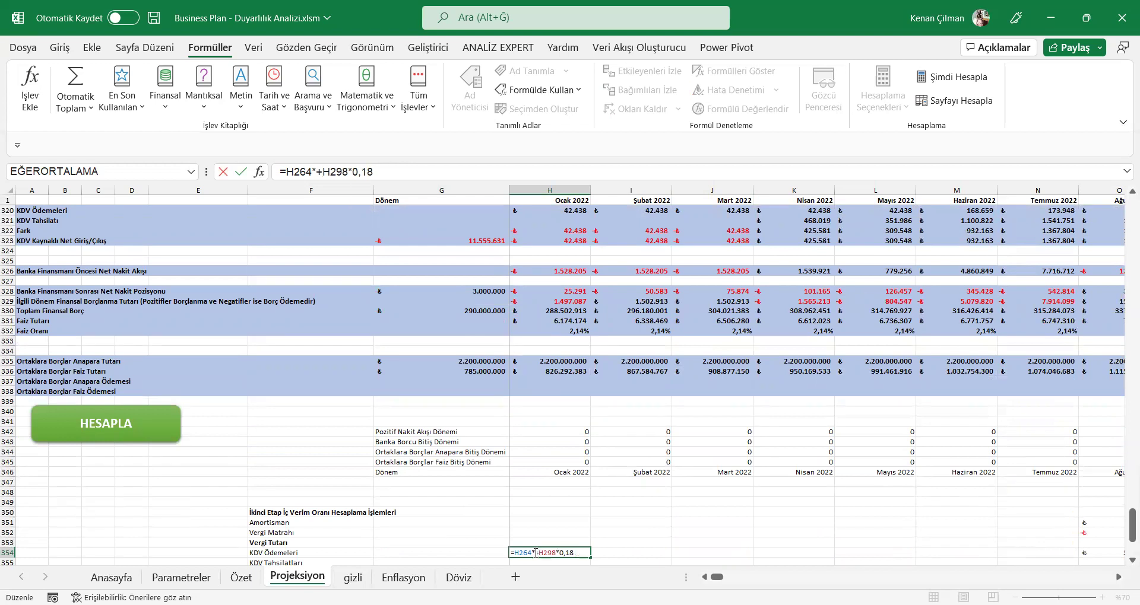
left_click(127, 578)
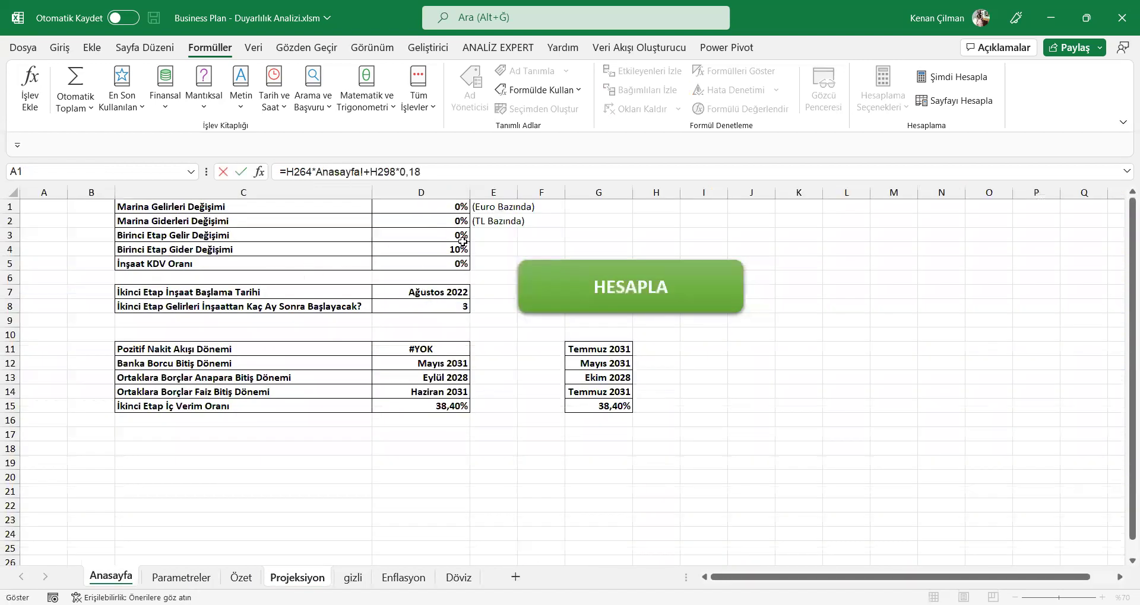
left_click(458, 262)
key("F4")
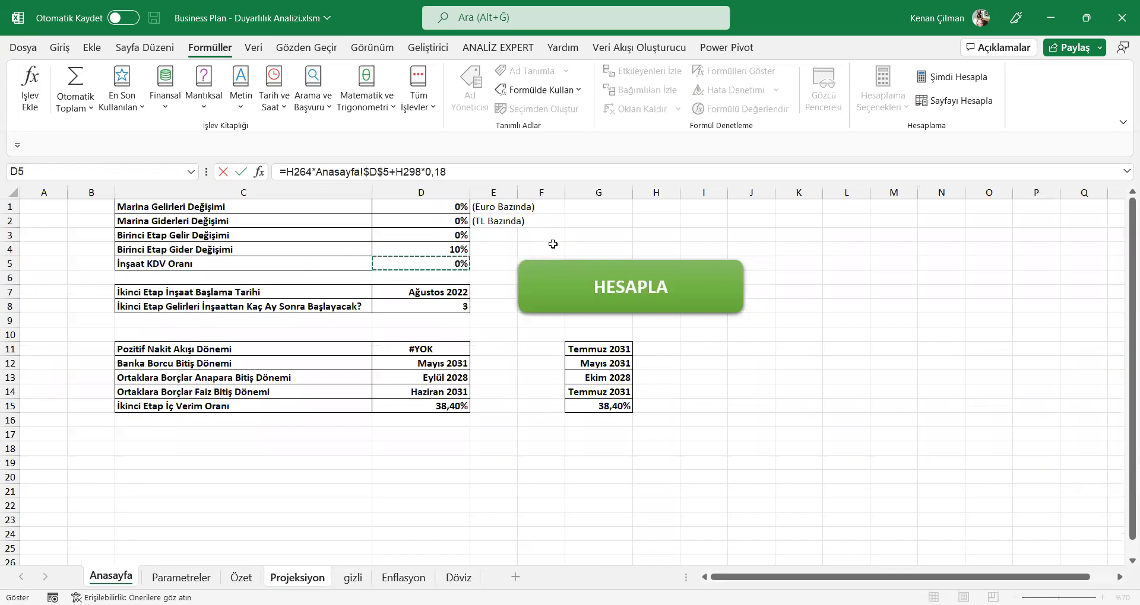
key("Return")
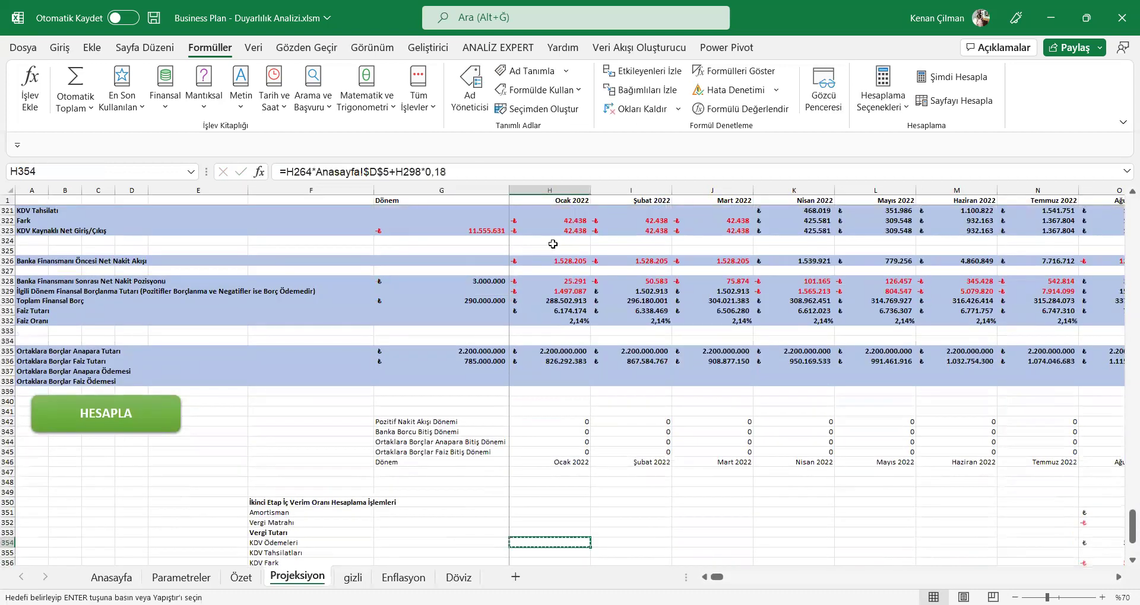
- Copy the revised H354 formula across the KDV Ödemeleri row through December 2065
key("ctrl+v")
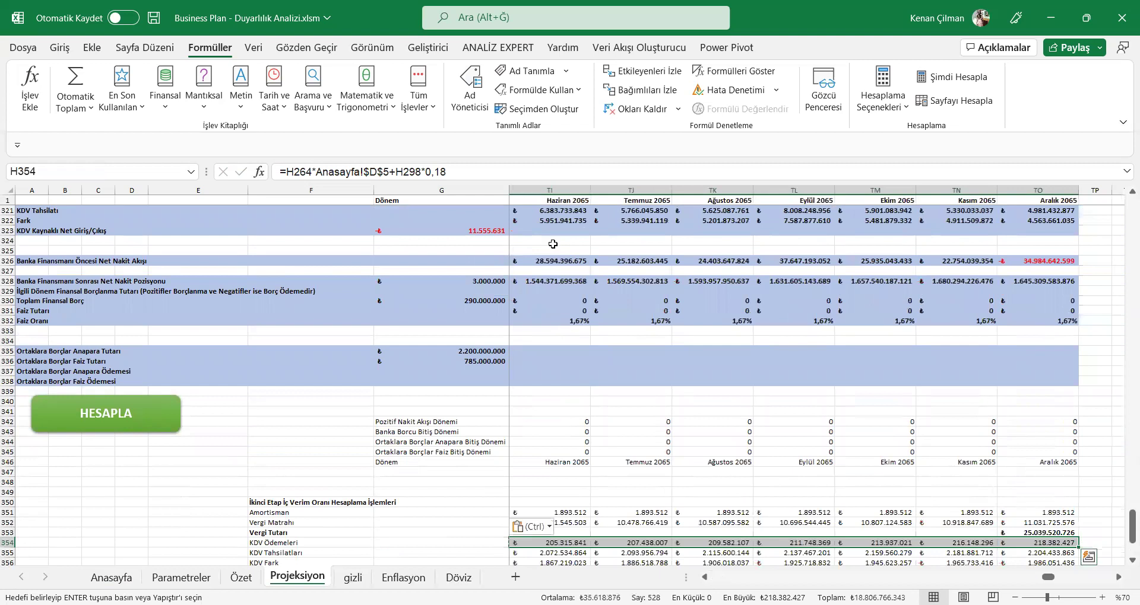
key("Left")
key("Right")
- Check the copied KDV Ödemeleri formulas along row 354 out to August 2022 in O354
key("Right")
key("Right")
key("Right")
key("Right")
key("Right")
key("Right")
key("Left")
key("Left")
key("Left")
key("Left")
key("Left")
key("Left")
key("F2")
key("Tab")
key("F2")
key("Tab")
key("Right")
key("Right")
key("Right")
key("Right")
key("Right")
key("Right")
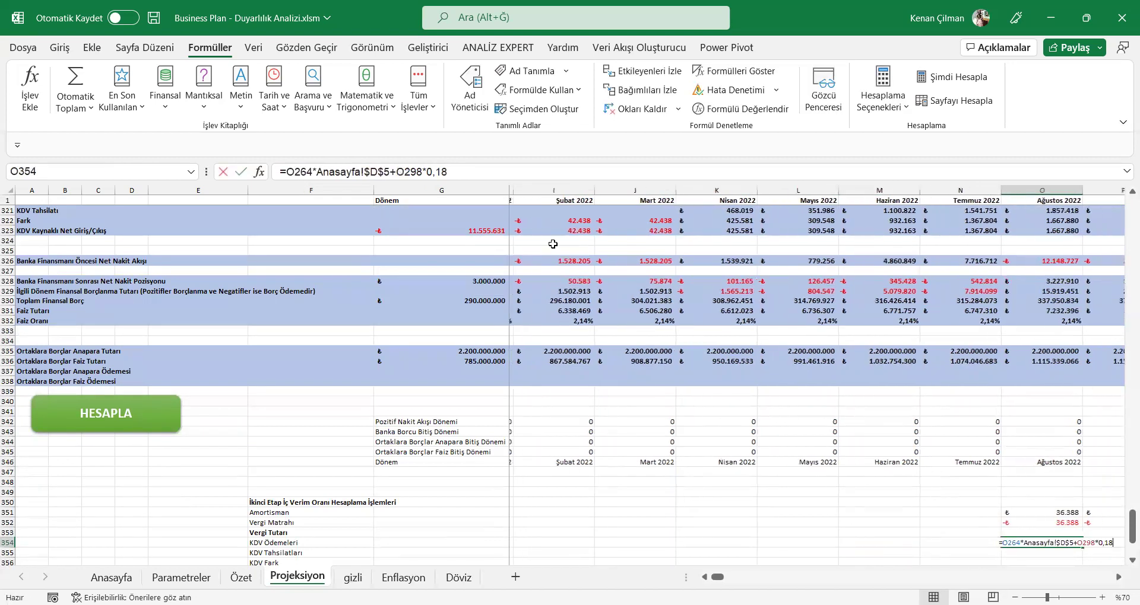
key("Left")
key("Left")
key("Left")
key("Left")
key("Left")
key("Left")
key("Left")
key("Left")
key("Left")
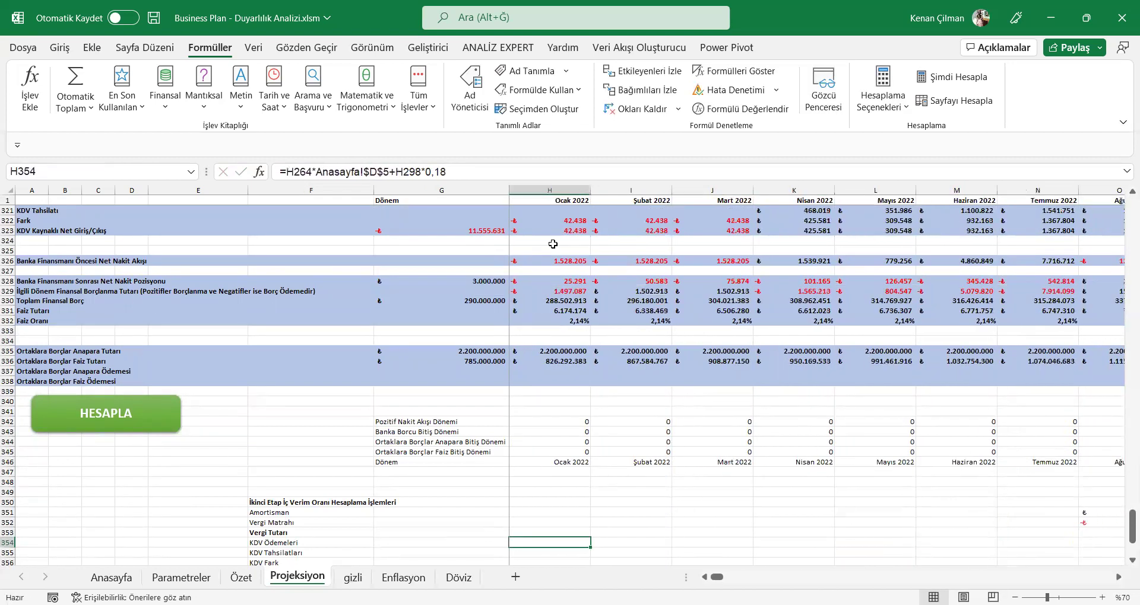
- On the Anasayfa sheet, compare the results in D11:D15 with the reference values in G11:G15 and run the HESAPLA calculation
key("ctrl+Page_Up")
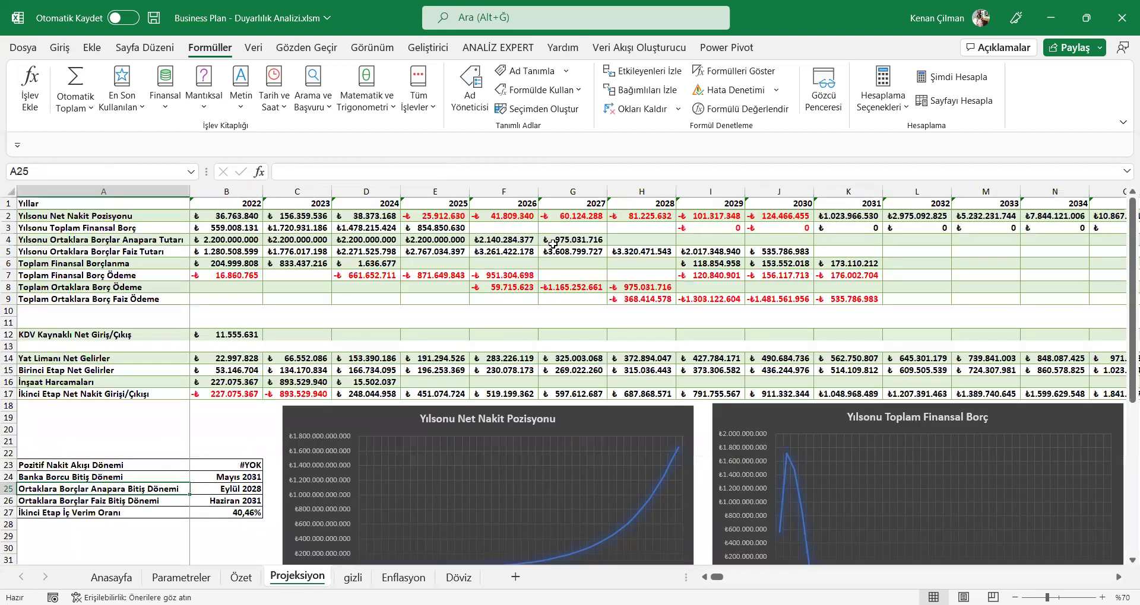
key("ctrl+Page_Up")
key("ctrl+Page_Up")
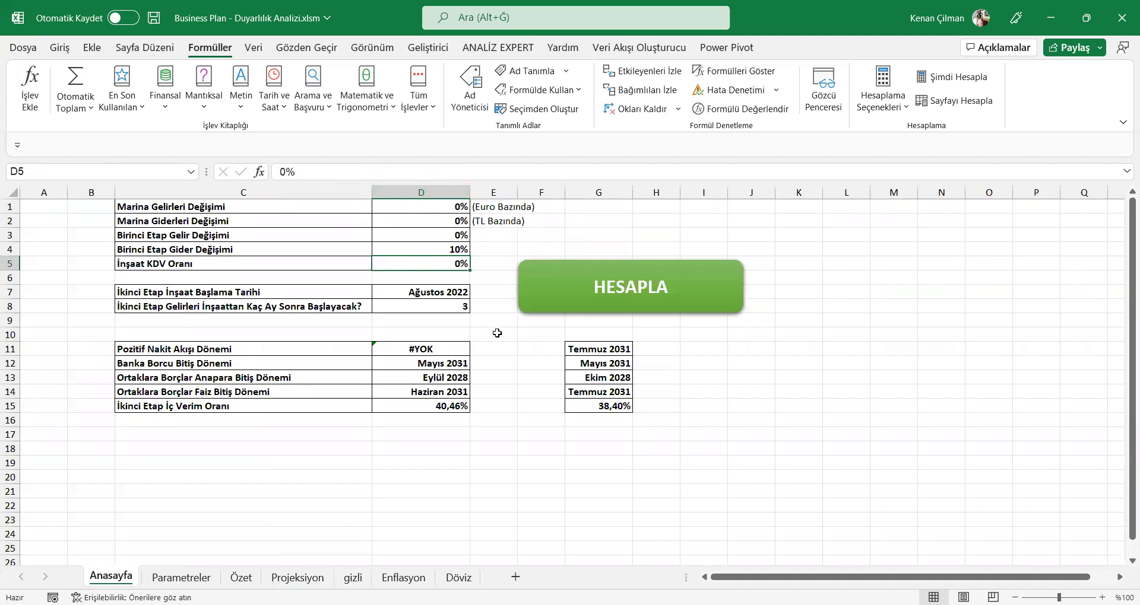
left_click_drag(623, 350, 614, 408)
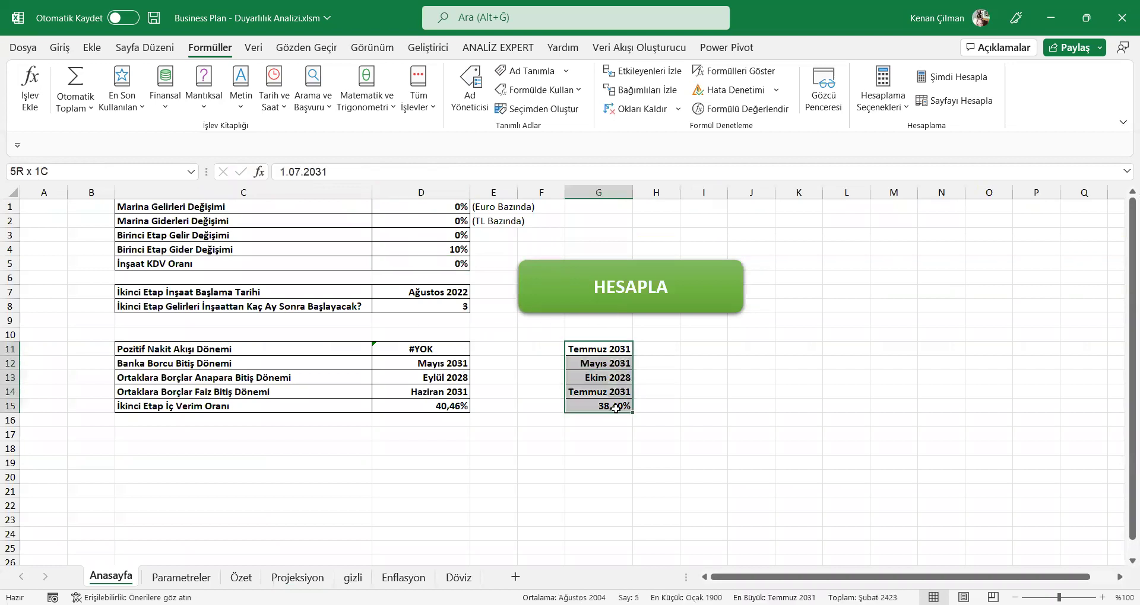
left_click(437, 349)
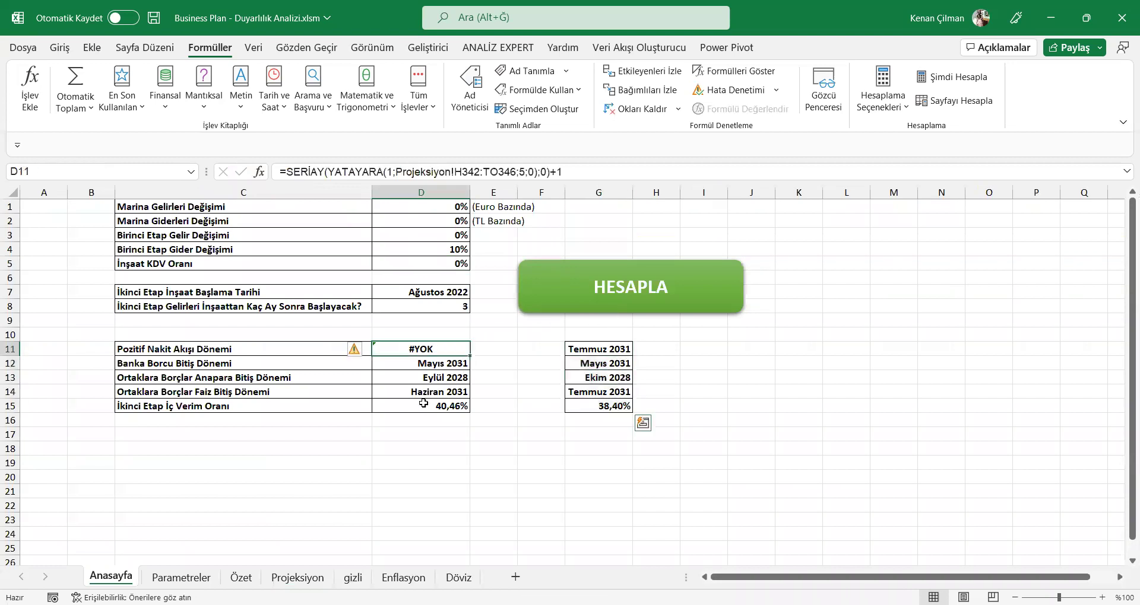
left_click(498, 392)
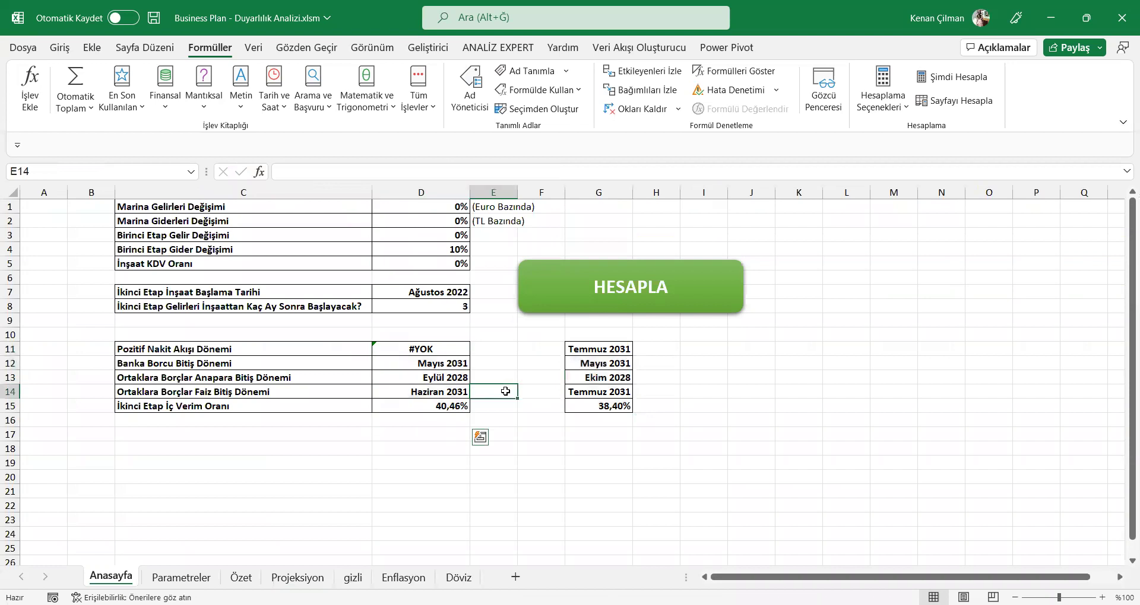
left_click(383, 349)
left_click(647, 282)
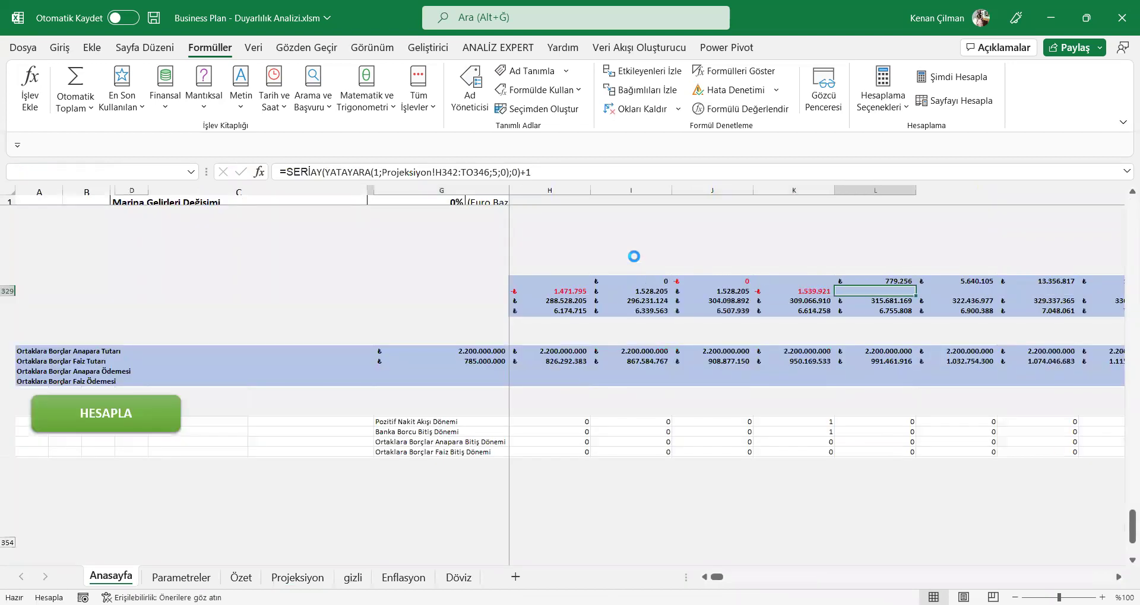
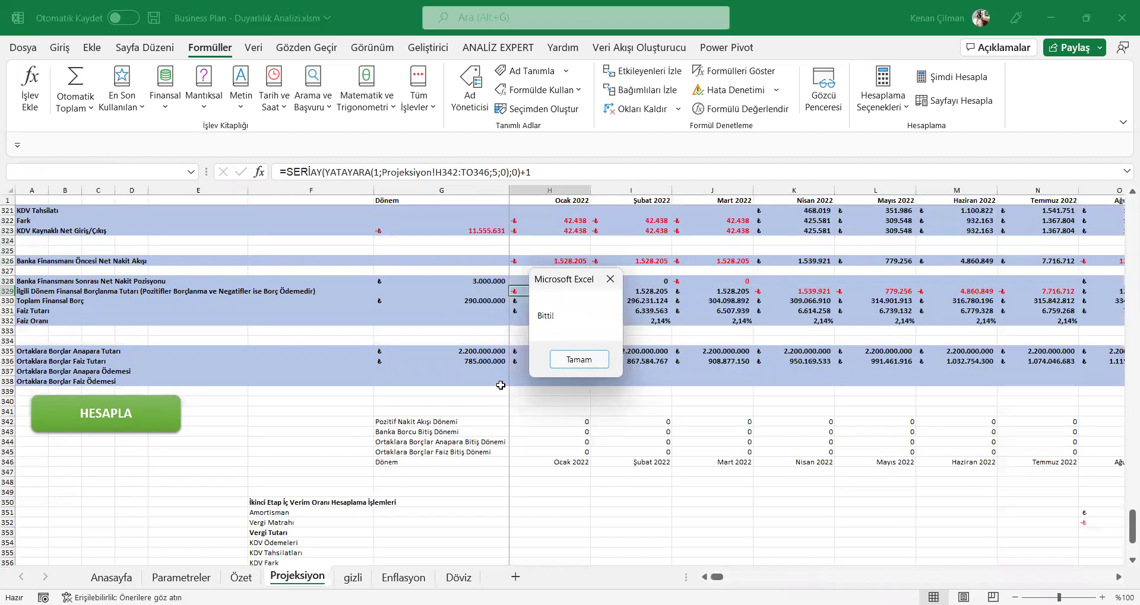
- Examine the recalculated results in D11:D15 on the Anasayfa sheet against the reference values in G11:G15
key("Return")
left_click(423, 364)
left_click_drag(434, 347, 427, 392)
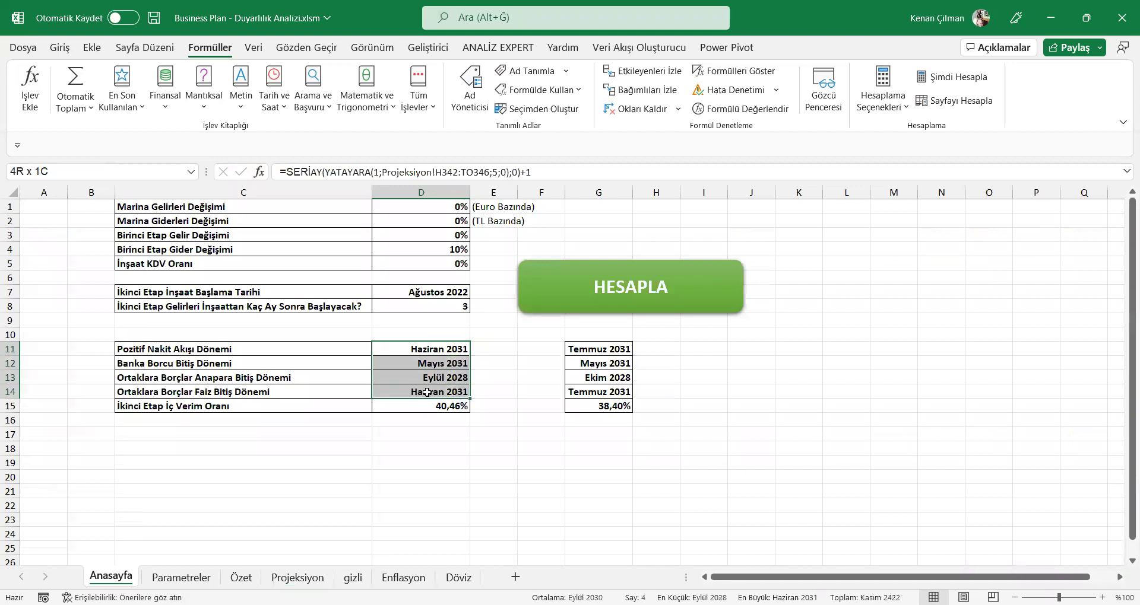
left_click(430, 351)
left_click(601, 366)
left_click(440, 364)
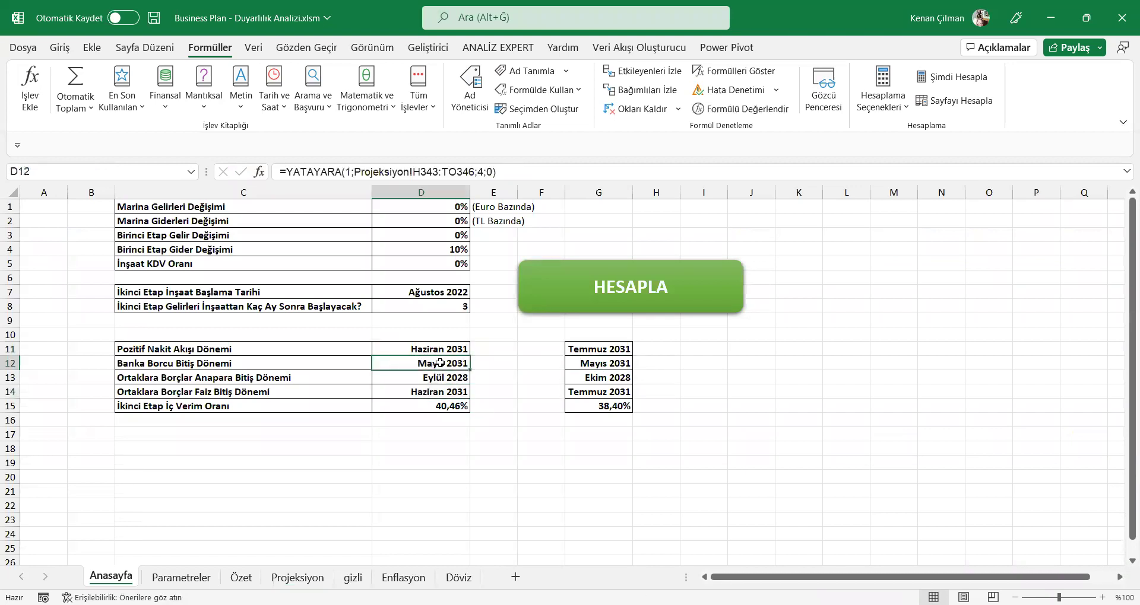
left_click(239, 397)
left_click(427, 393)
left_click(445, 406)
left_click(426, 406)
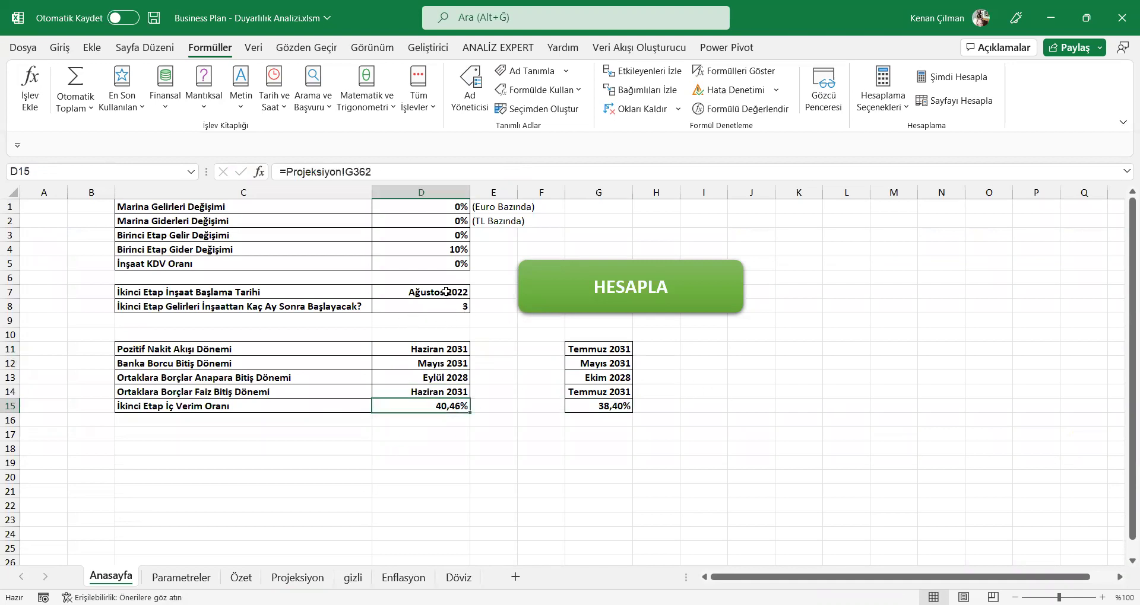
- Review the timing inputs in D7:D8 and the İnşaat KDV Oranı in D5 alongside the internal rate of return and end-period results
left_click_drag(446, 291, 454, 304)
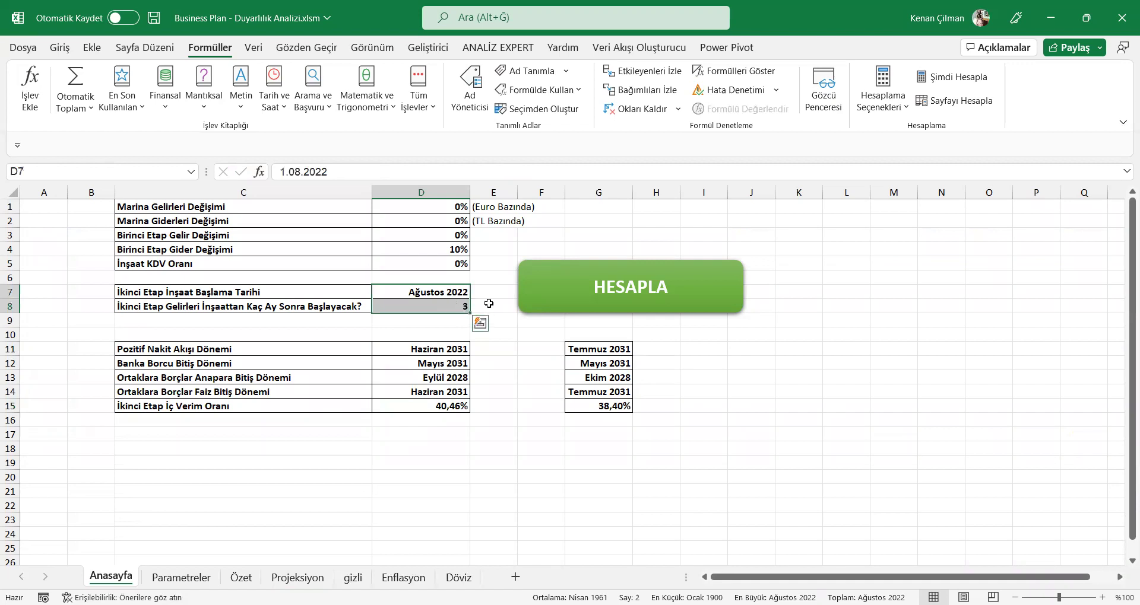
left_click(453, 305)
left_click_drag(451, 306, 490, 306)
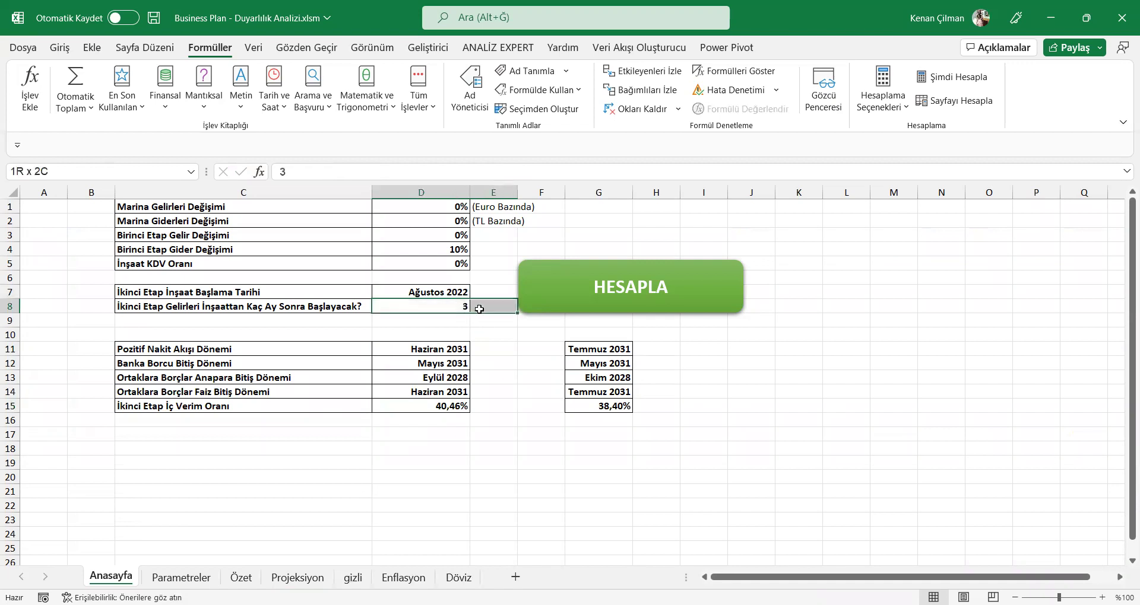
left_click_drag(450, 263, 488, 263)
left_click_drag(422, 406, 612, 410)
left_click(576, 386)
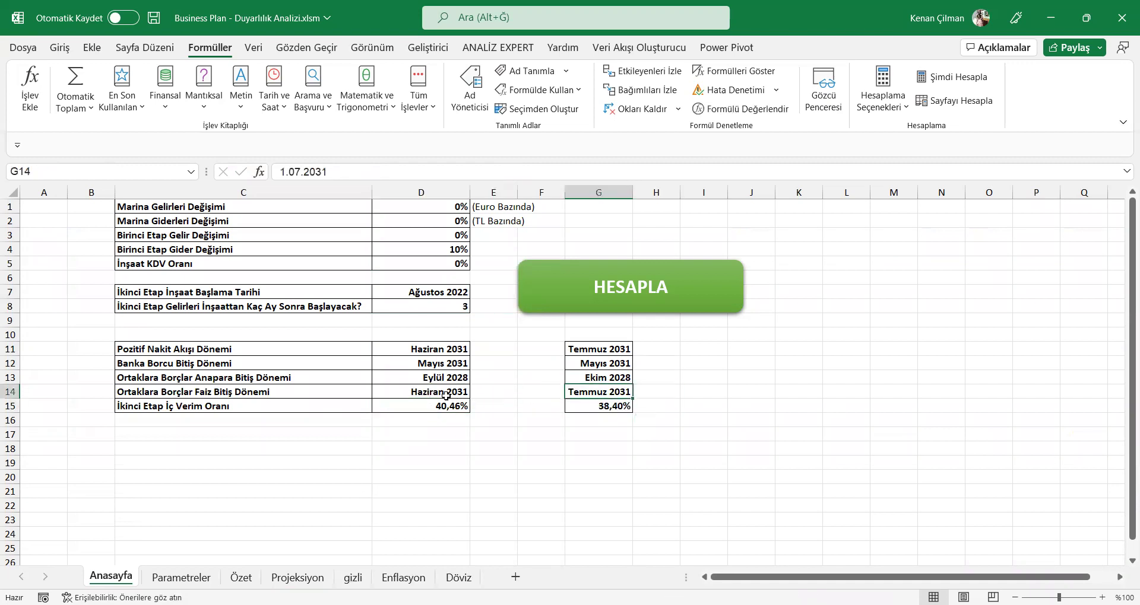
left_click(442, 393)
left_click(601, 379)
left_click(440, 382)
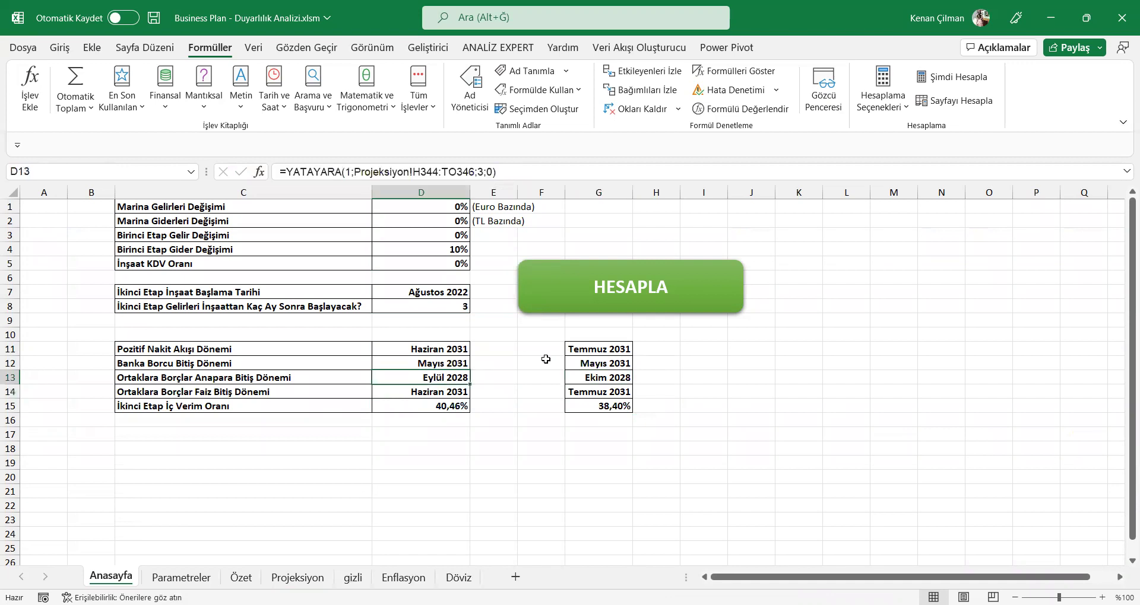
left_click_drag(583, 345, 442, 409)
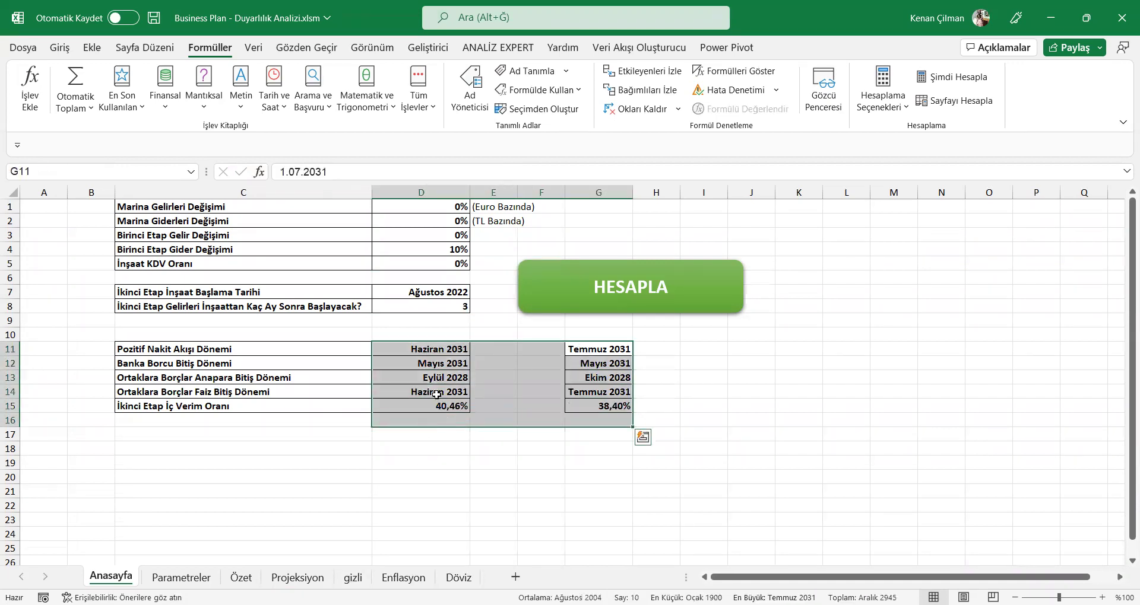
left_click(439, 383)
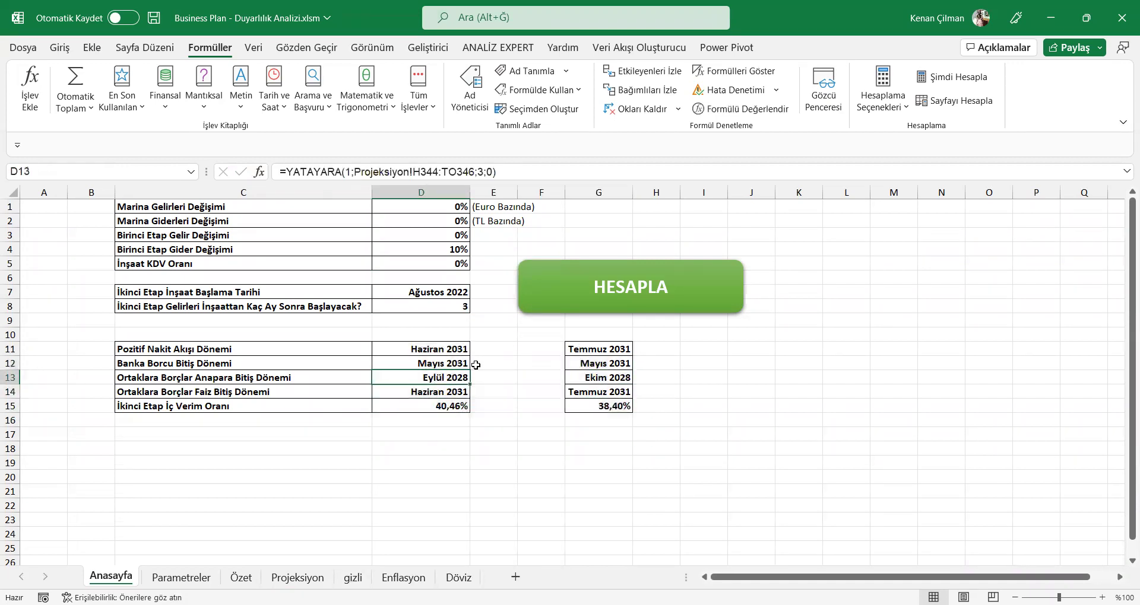
left_click(440, 308)
left_click(401, 255)
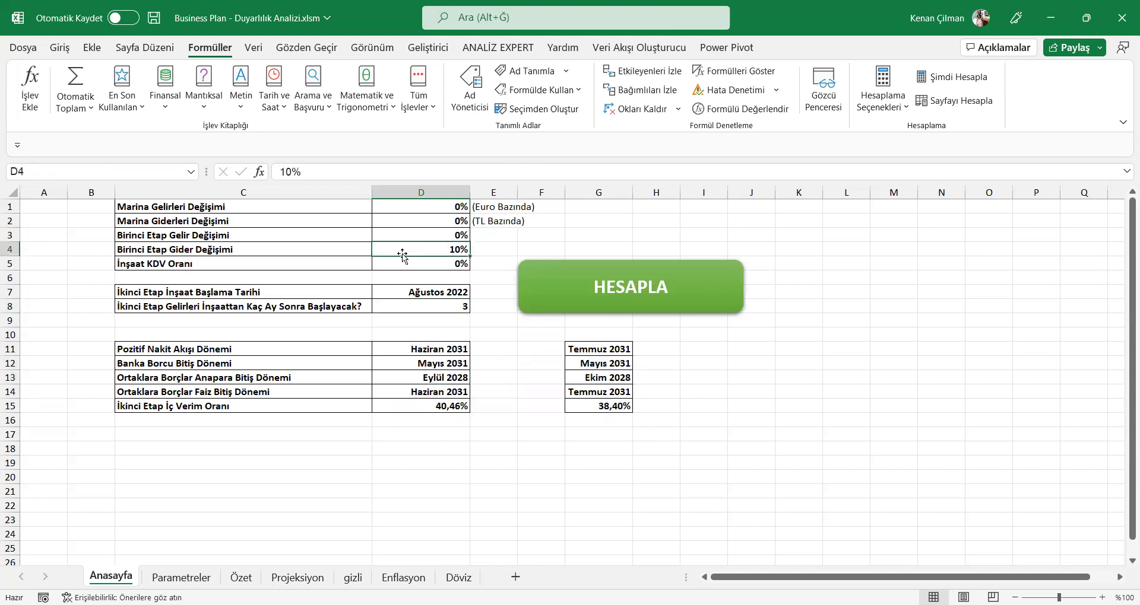
- Move the HESAPLA shape from beside the inputs to the empty area below the results table in column C
right_click(571, 313)
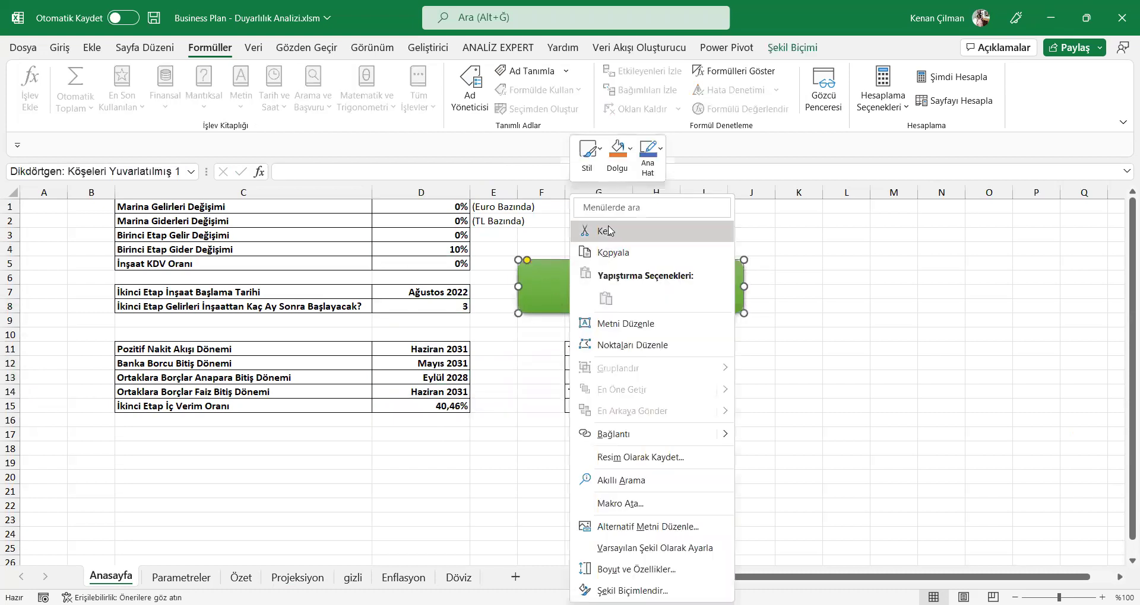
key("ctrl+x")
left_click(282, 465)
key("ctrl+v")
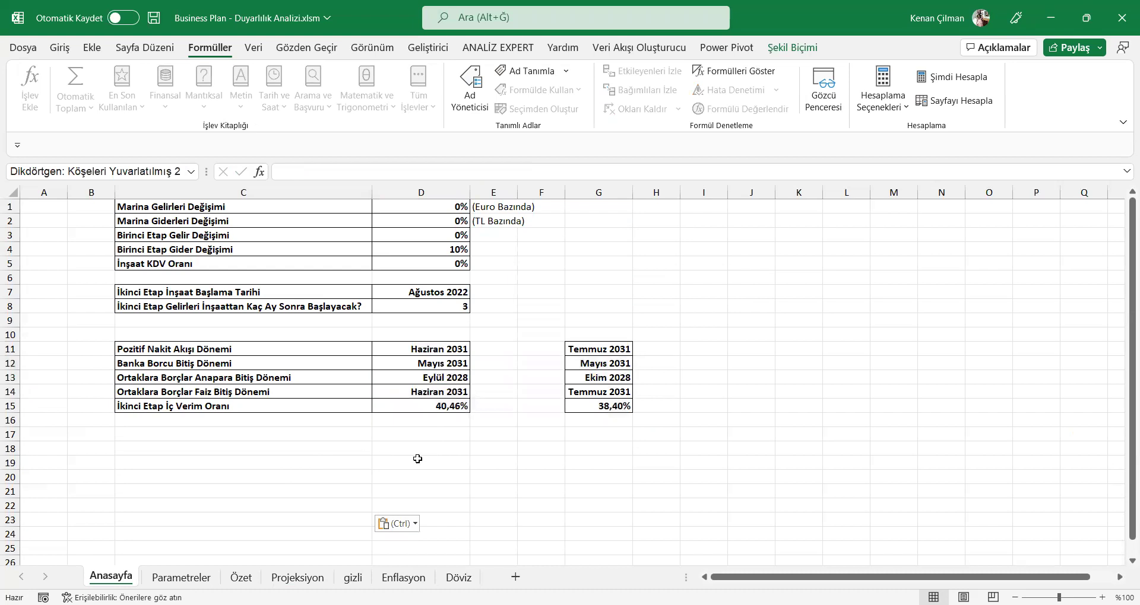
left_click(433, 447)
left_click(413, 472)
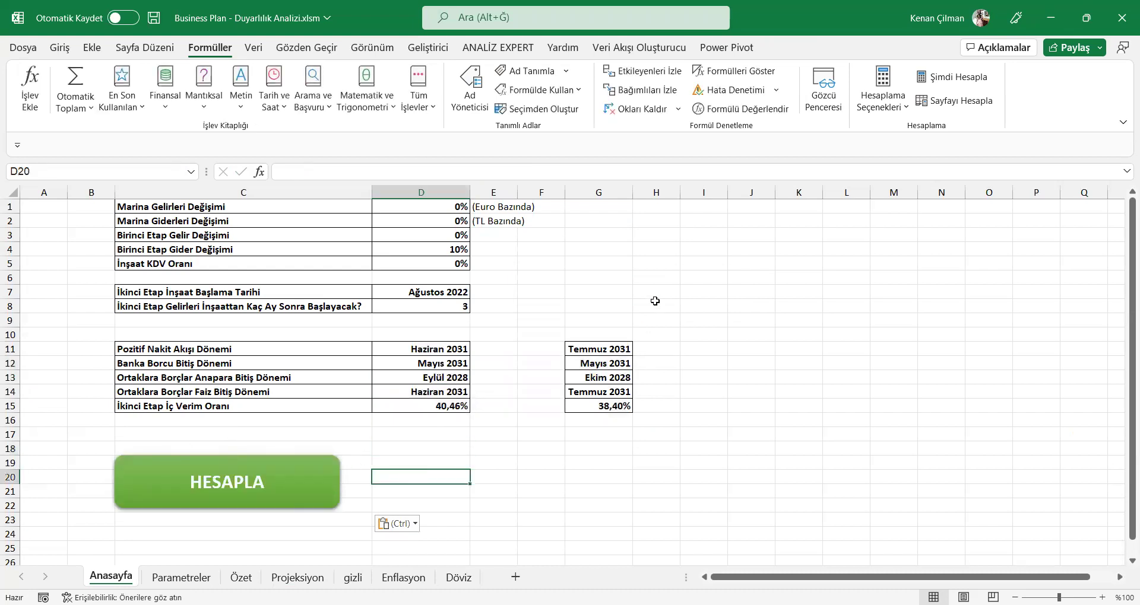
left_click(196, 209)
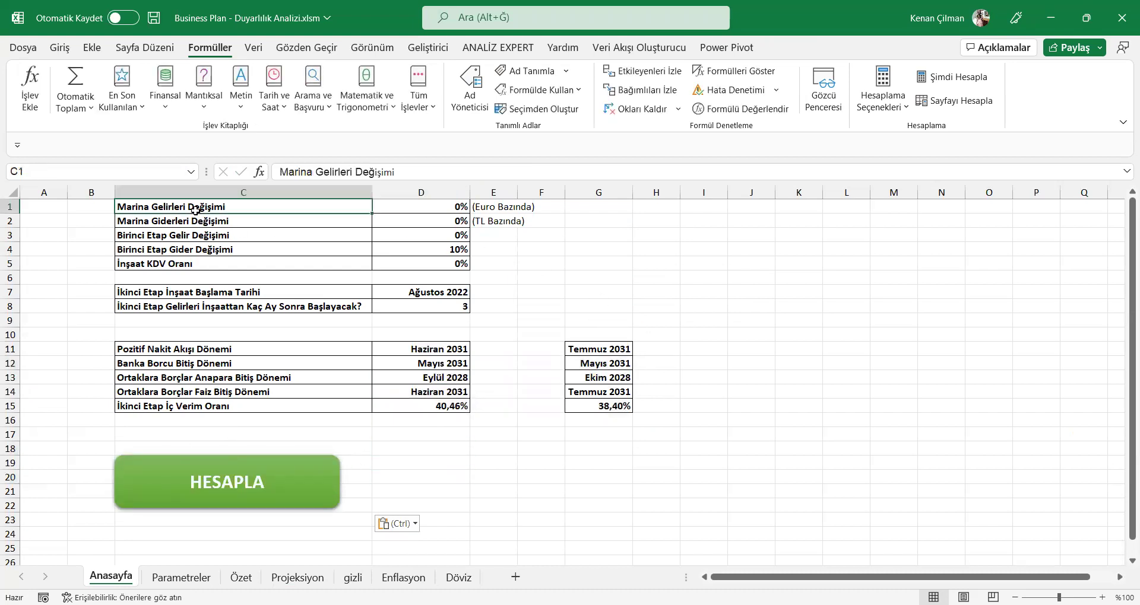
left_click(180, 264)
left_click(437, 261)
left_click_drag(251, 264, 437, 266)
left_click(440, 266)
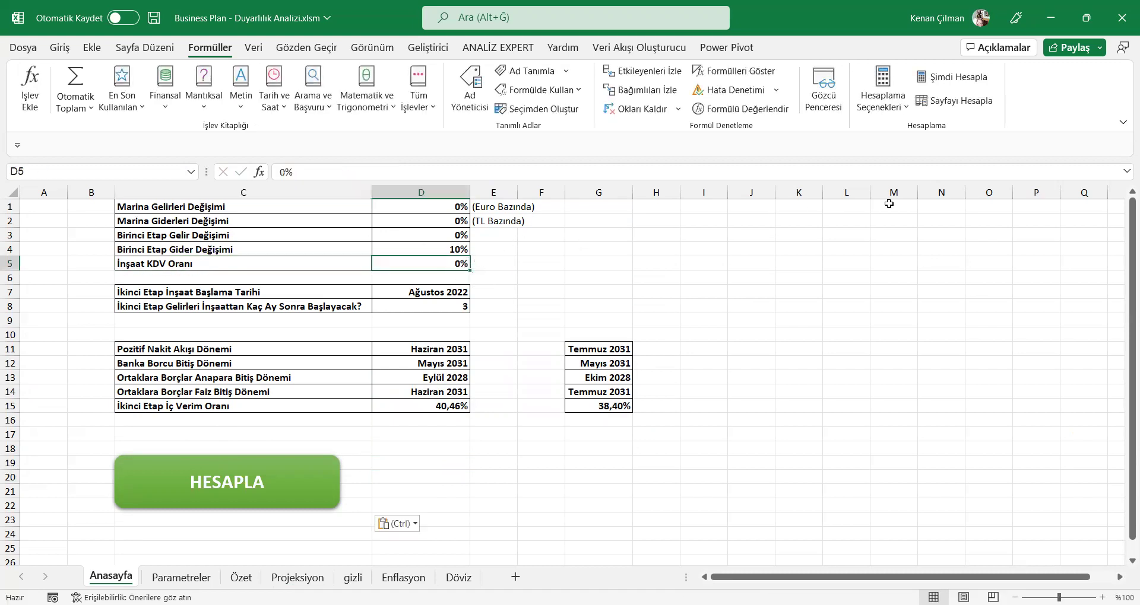
- List the VAT rates 0%, 1%, 8% and 18% in cells N1:N4
left_click(934, 204)
type("%0")
key("Return")
type("%1")
key("Return")
type("%")
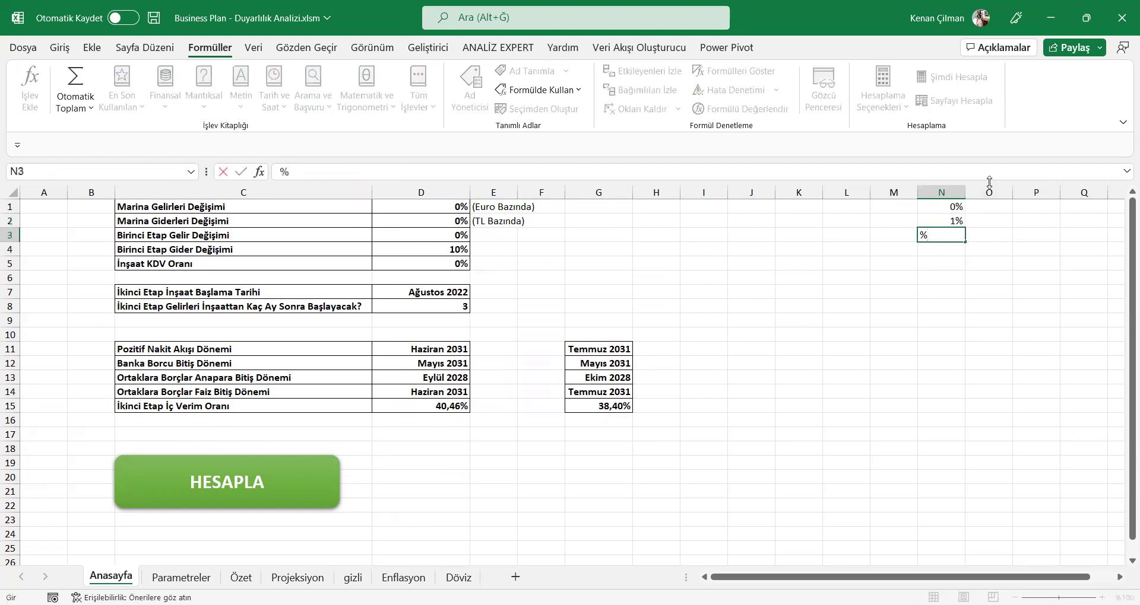
type("8")
key("Return")
type("%18")
key("Return")
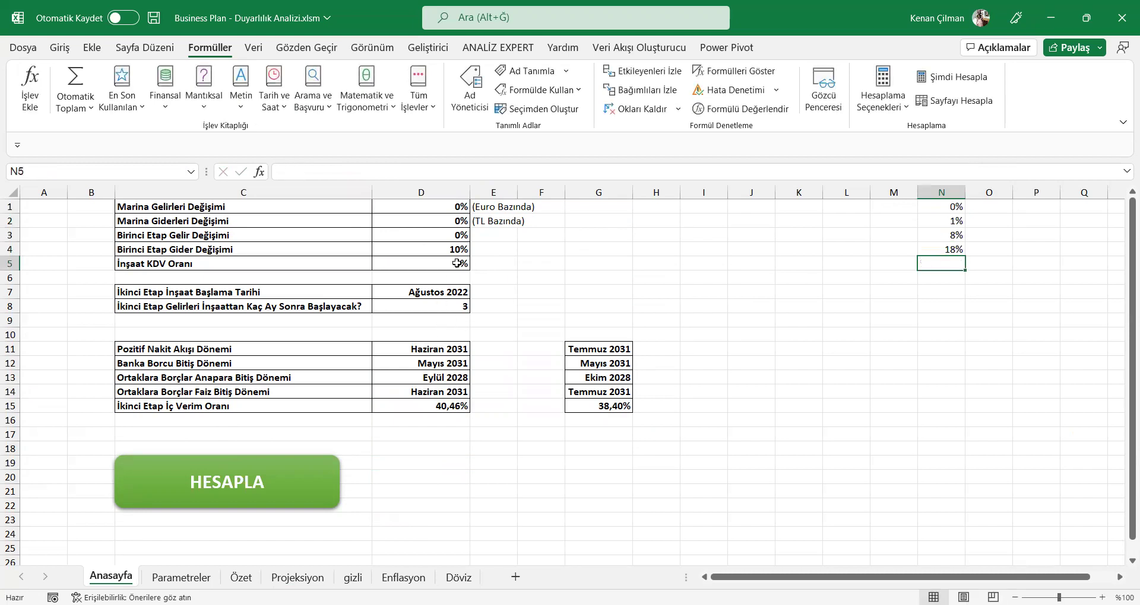
- Add list data validation to the İnşaat KDV Oranı cell D5 with =$N$1:$N$4 as its source
left_click_drag(941, 207, 941, 249)
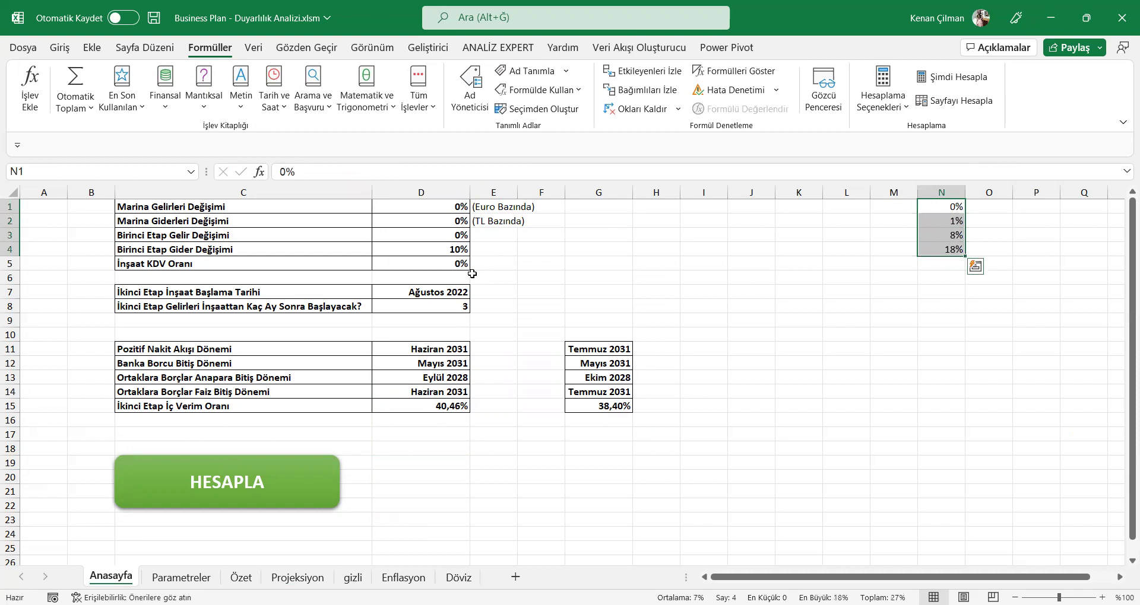
left_click(447, 265)
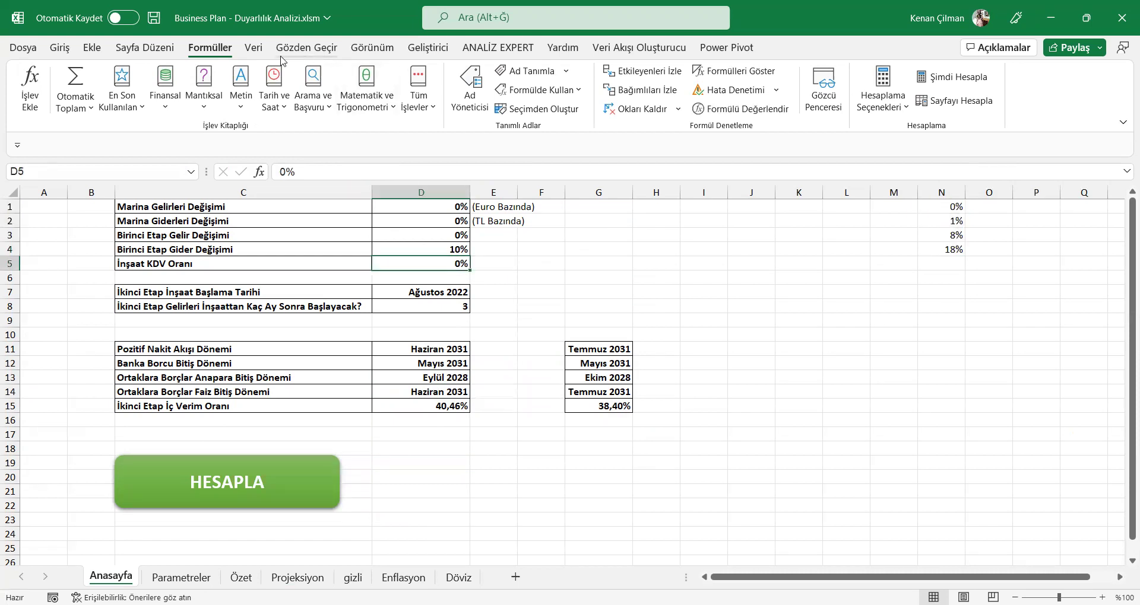
left_click(254, 47)
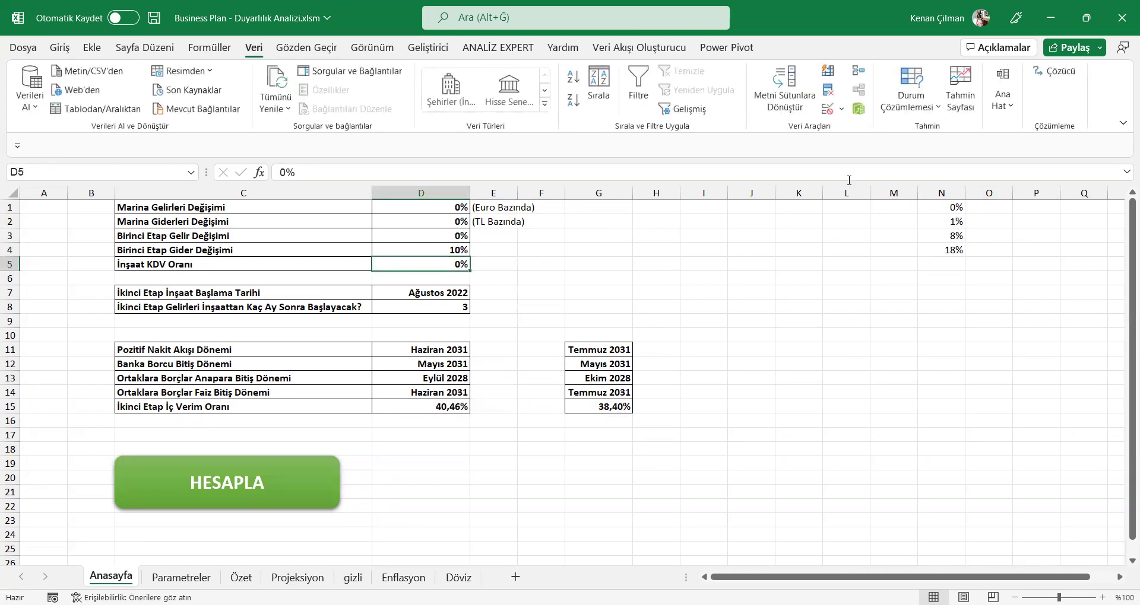
left_click(829, 109)
left_click(404, 221)
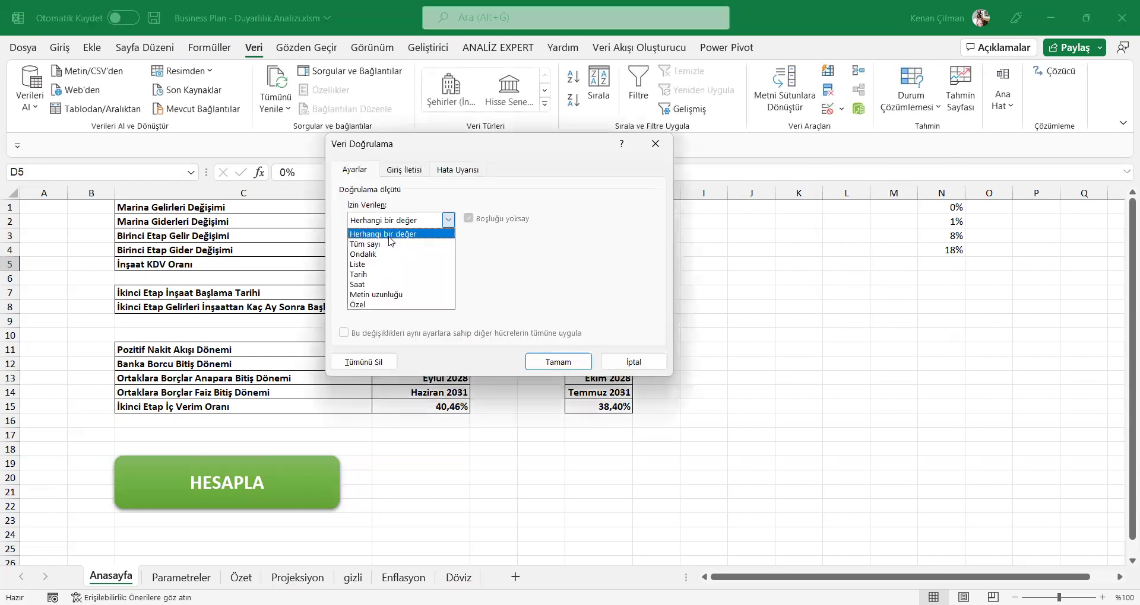
left_click(376, 265)
left_click(952, 208)
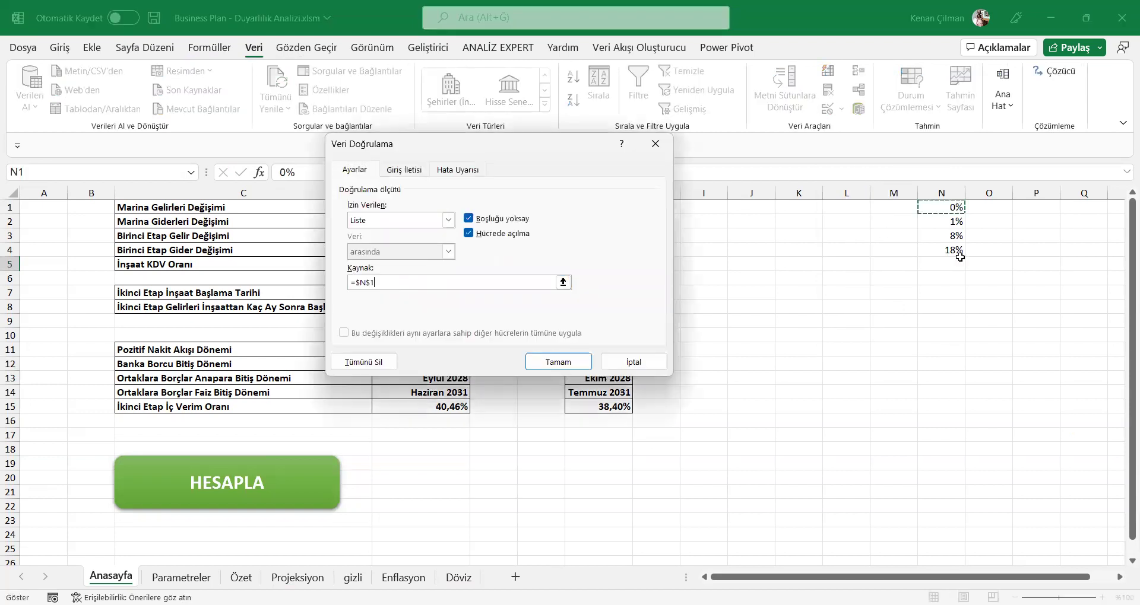
left_click(546, 364)
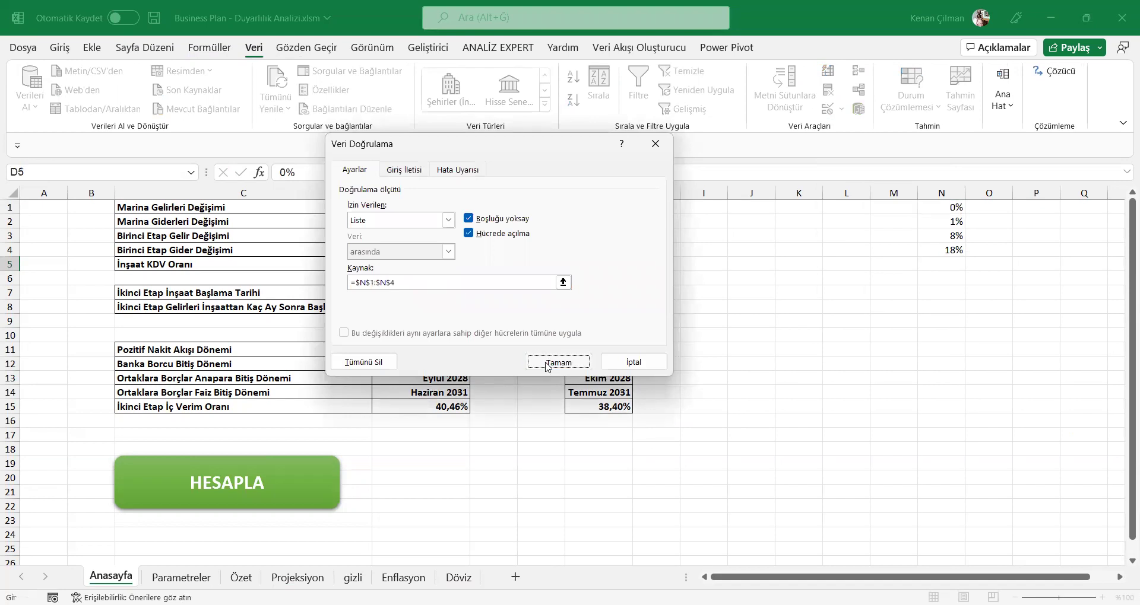
- Enter 10% for Birinci Etap Gider Değişimi in D4
left_click(437, 245)
type("10")
key("Return")
key("Return")
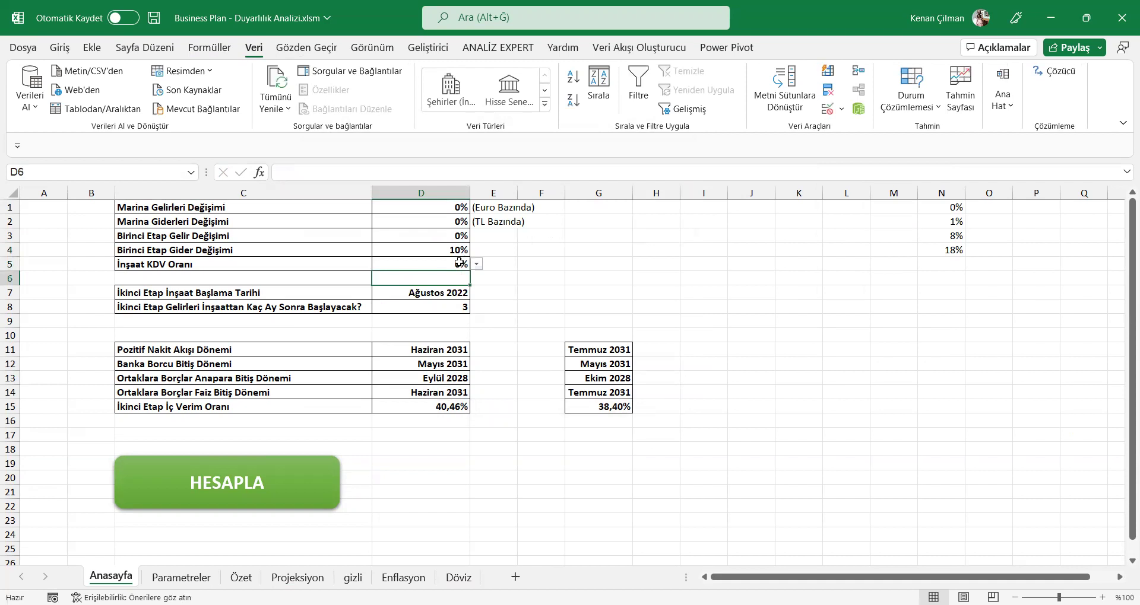
- Try 1% and 8% from the İnşaat KDV Oranı list in D5, and finish by choosing 18%
left_click(459, 262)
left_click(477, 264)
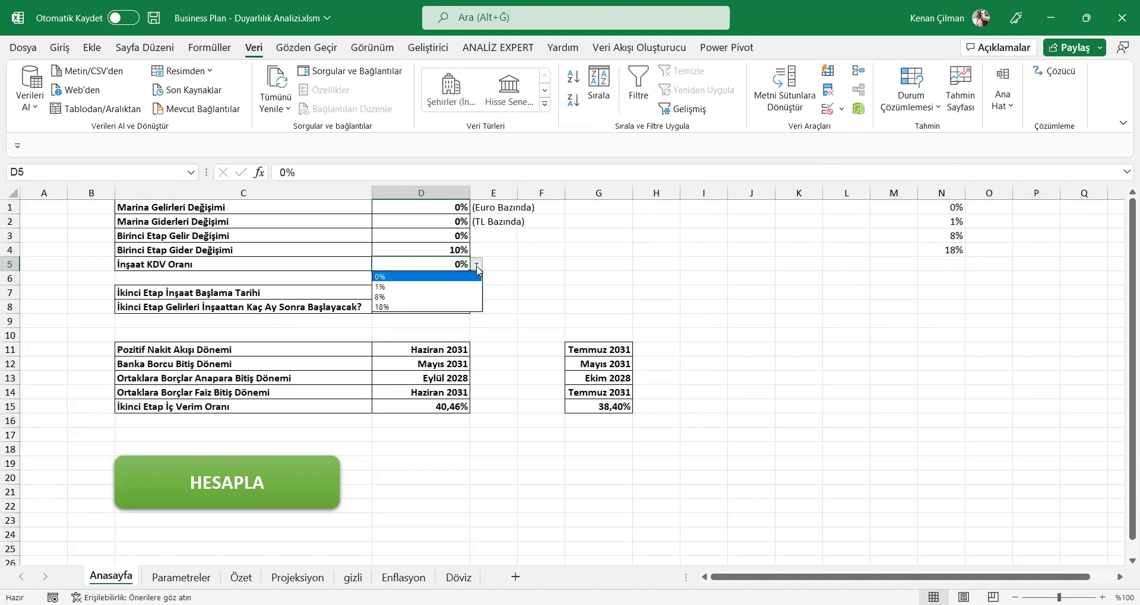
left_click(438, 287)
left_click(477, 265)
left_click(441, 300)
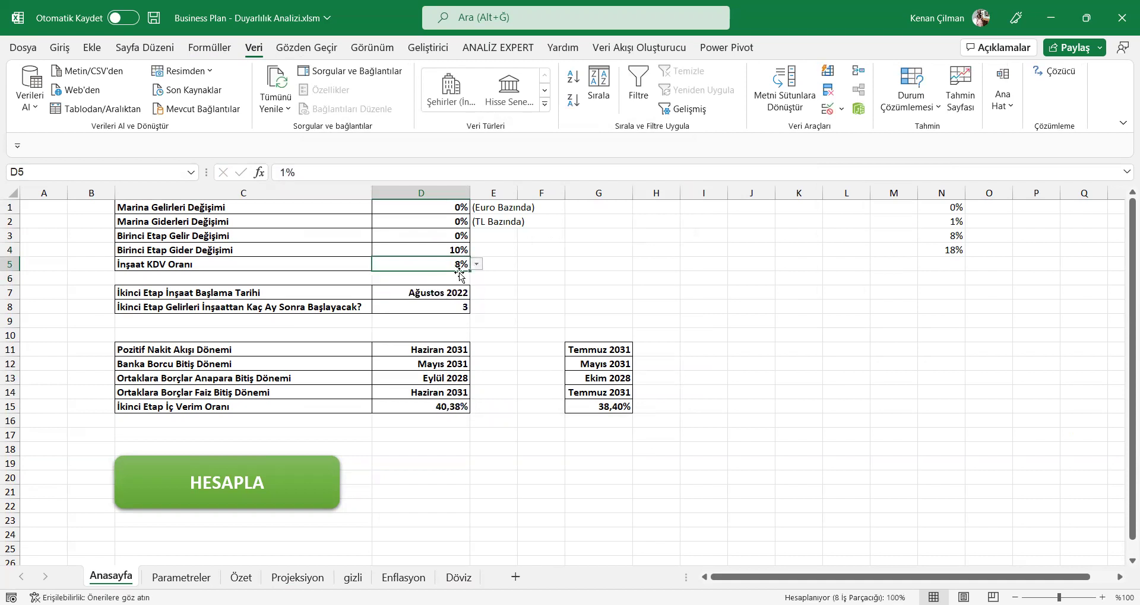
left_click(477, 265)
left_click(442, 307)
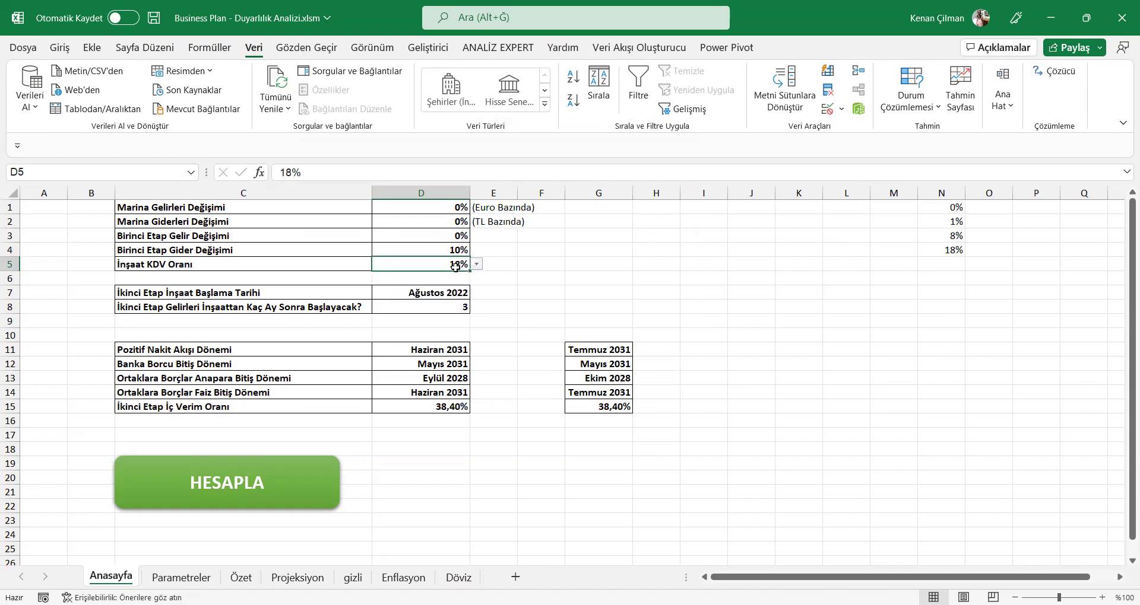
- Examine the VAT rate list in N1:N4 and the change percentage inputs in D1:D5, especially the Marina rows
left_click_drag(951, 205, 948, 256)
left_click(656, 265)
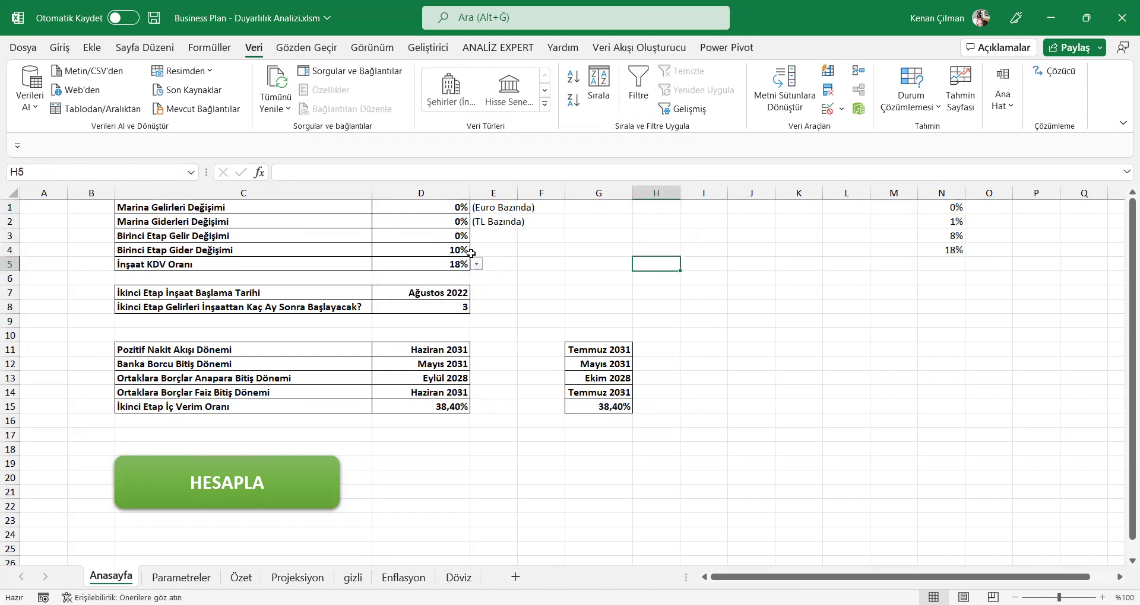
left_click_drag(419, 207, 419, 263)
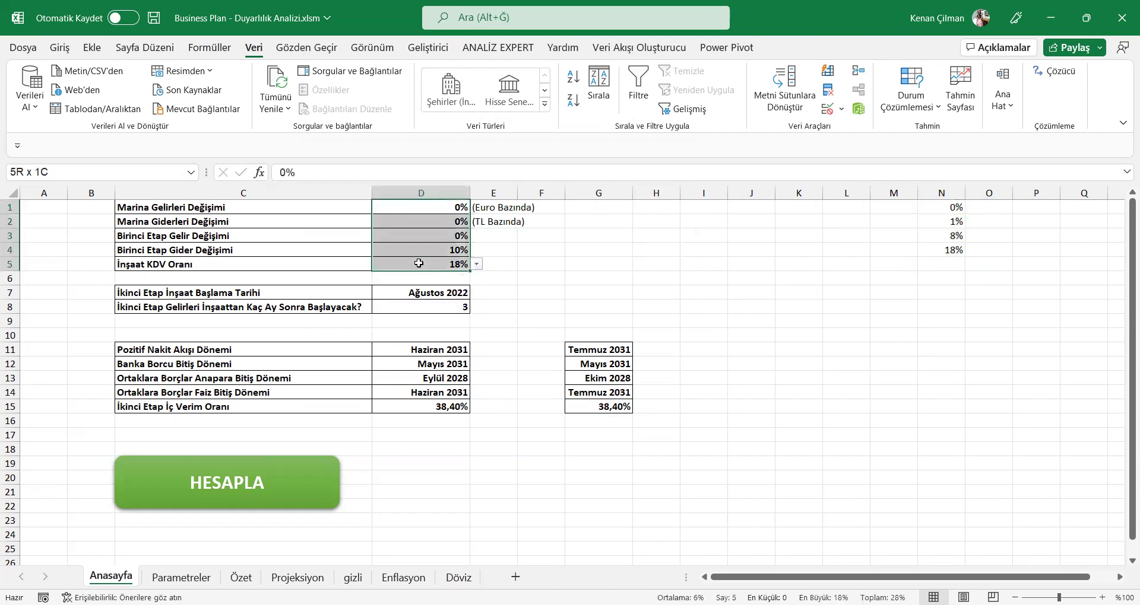
left_click(443, 207)
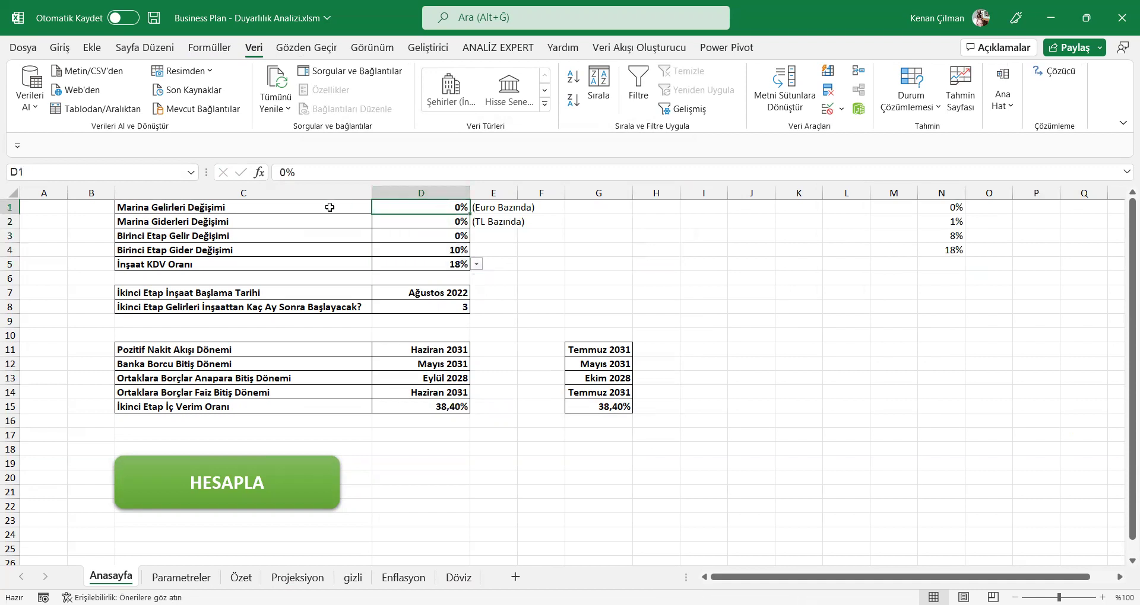
left_click_drag(330, 209, 457, 208)
left_click(451, 208)
left_click_drag(448, 203, 593, 194)
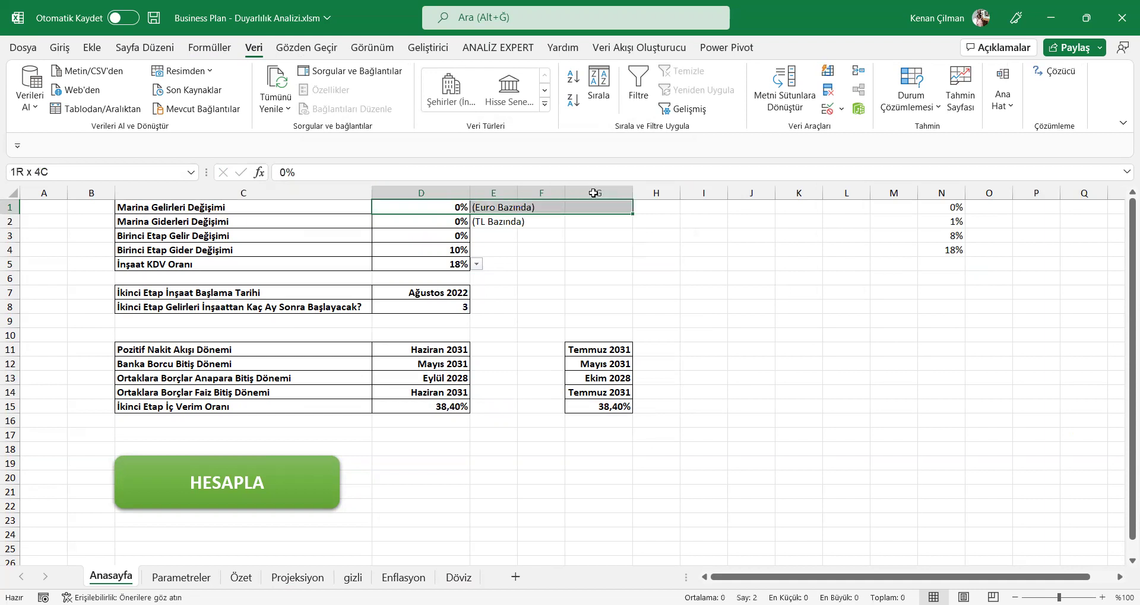
left_click(440, 209)
left_click_drag(304, 219, 446, 208)
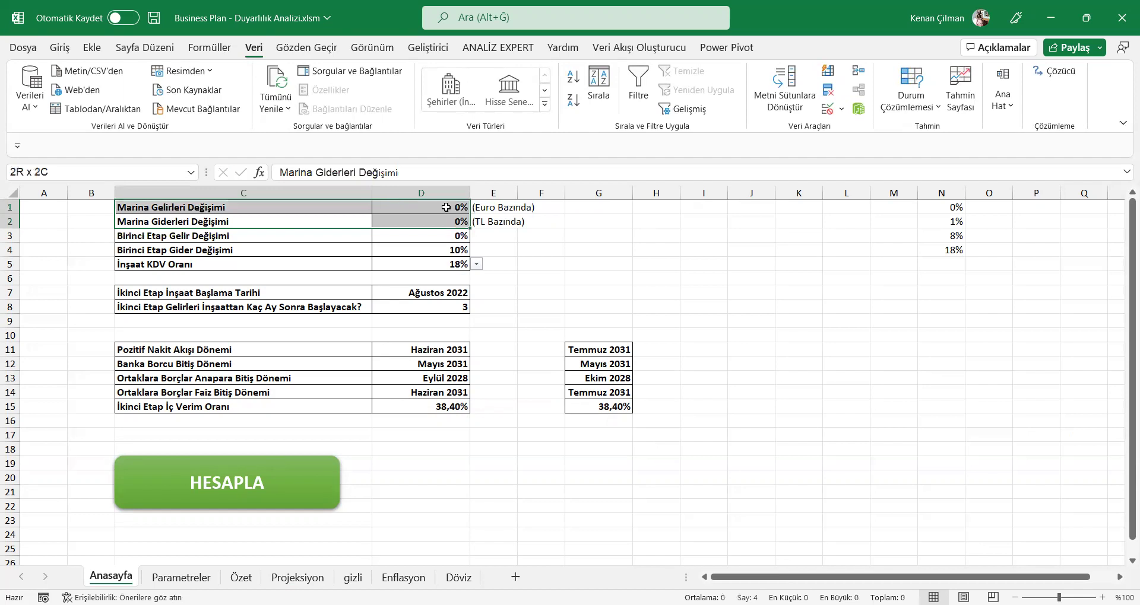
- Enter -10% in O1 and -9% in O2, and extend the series down to 10% in O21
left_click(1008, 205)
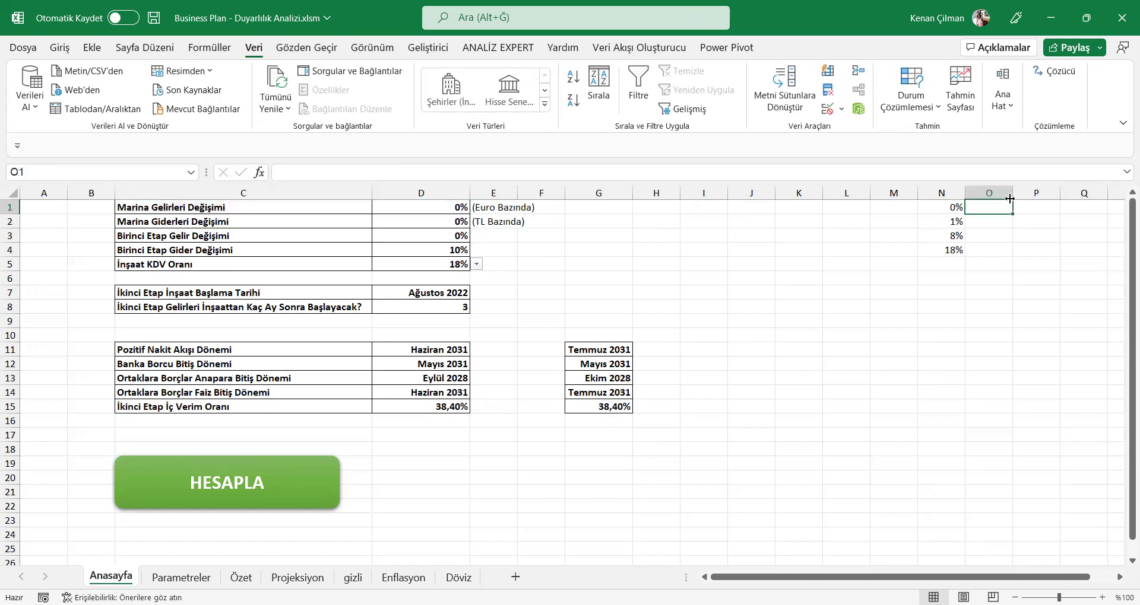
type("-10")
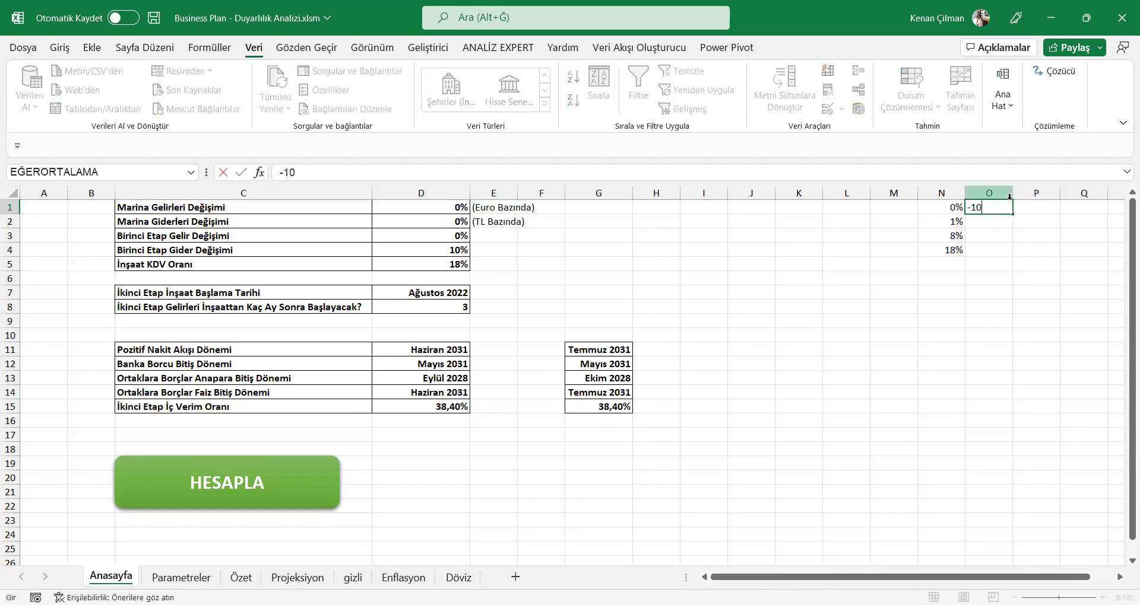
key("Return")
type("-")
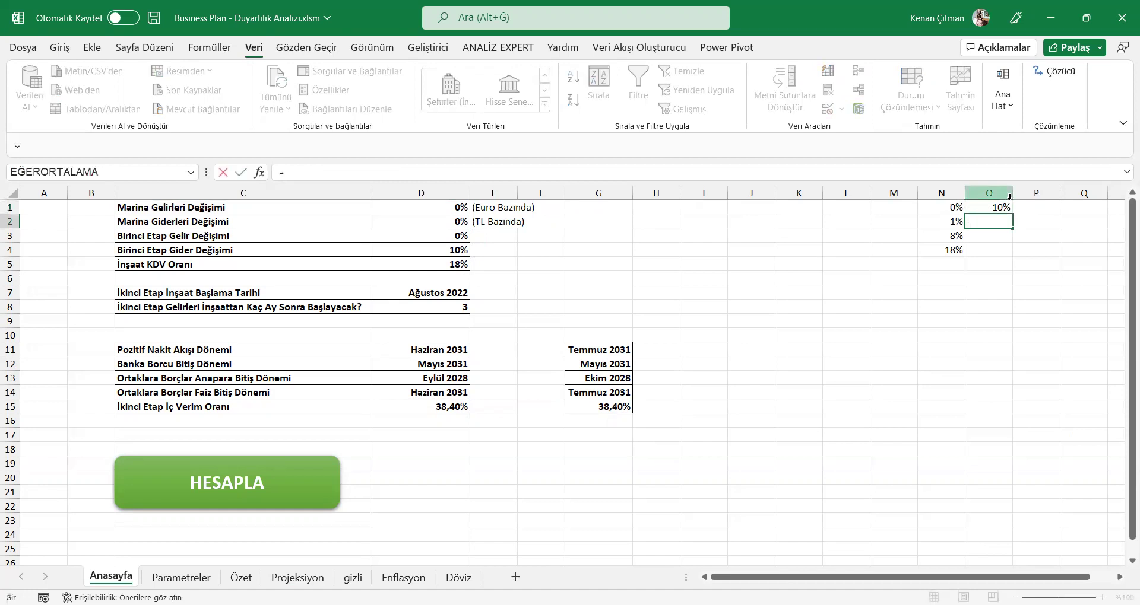
type("9")
key("Return")
left_click_drag(1003, 208, 1012, 249)
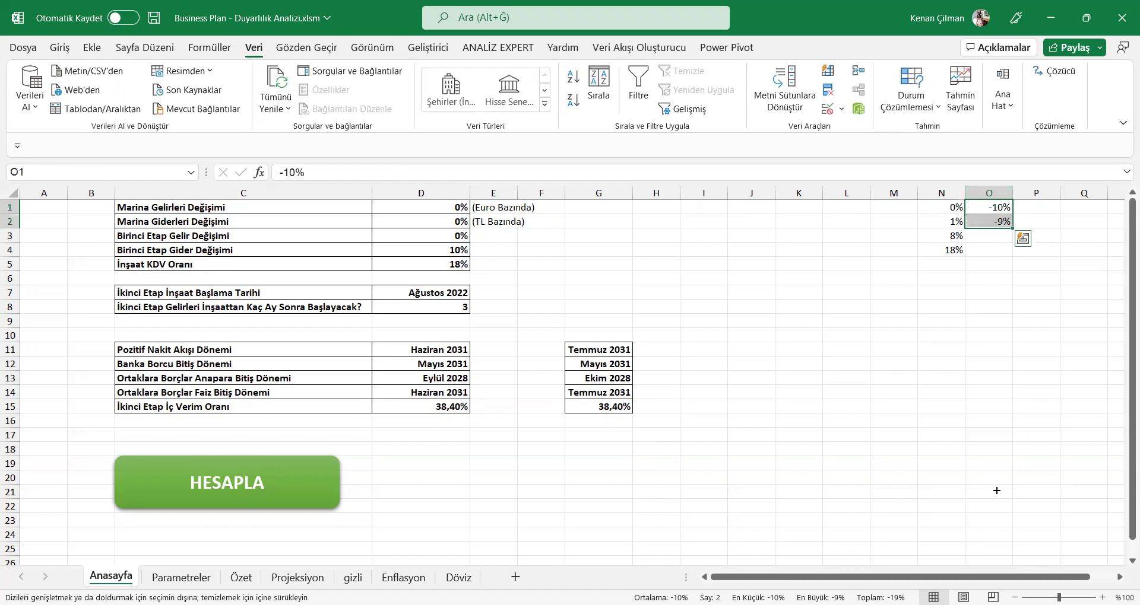
left_click_drag(997, 496, 997, 496)
- Add list data validation to the Marina Gelirleri Değişimi cell D1 with =$O$1:$O$21 as its source
left_click(435, 206)
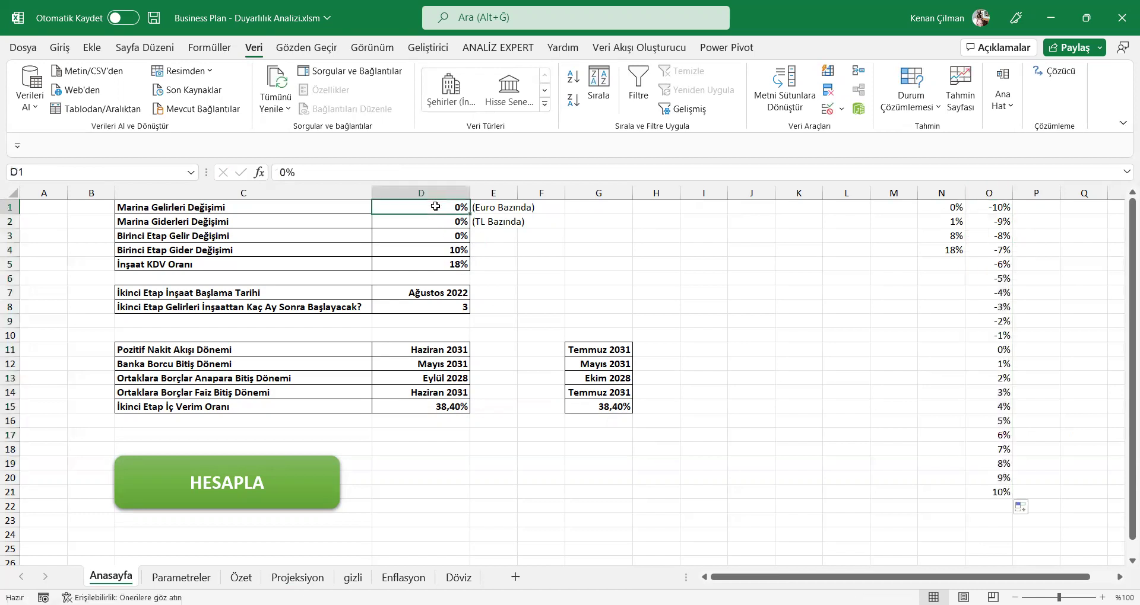
left_click_drag(994, 210, 1010, 502)
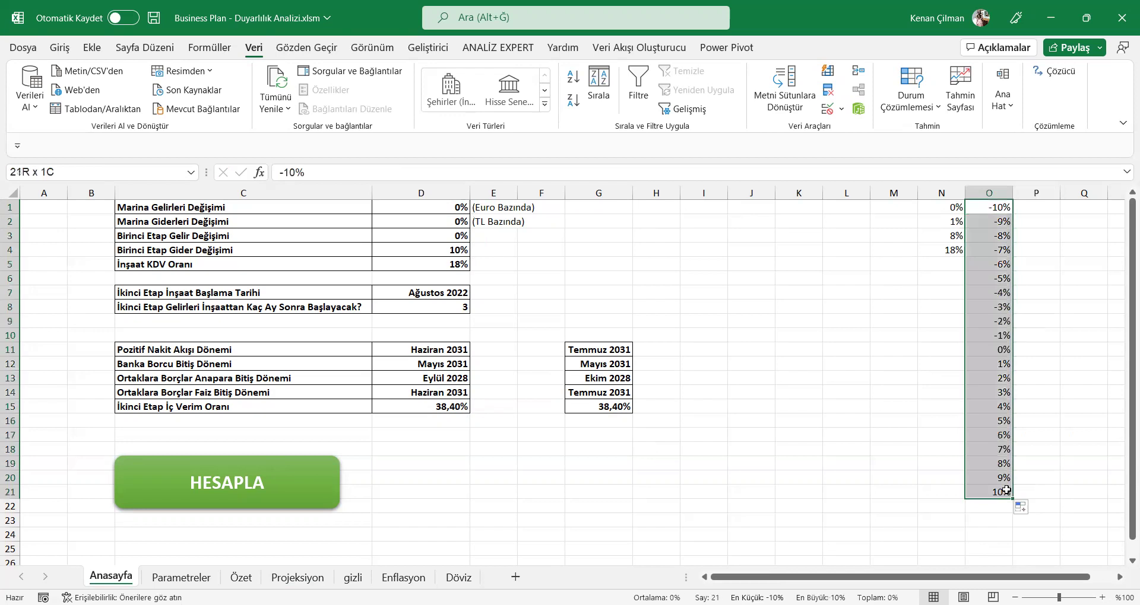
left_click(420, 212)
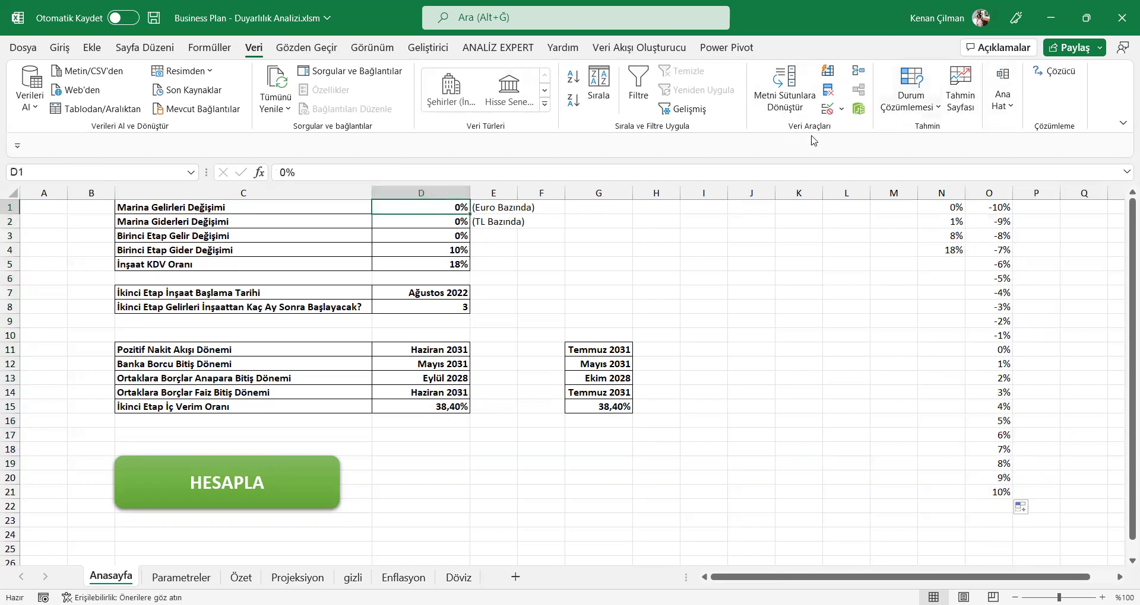
left_click(827, 109)
left_click(448, 220)
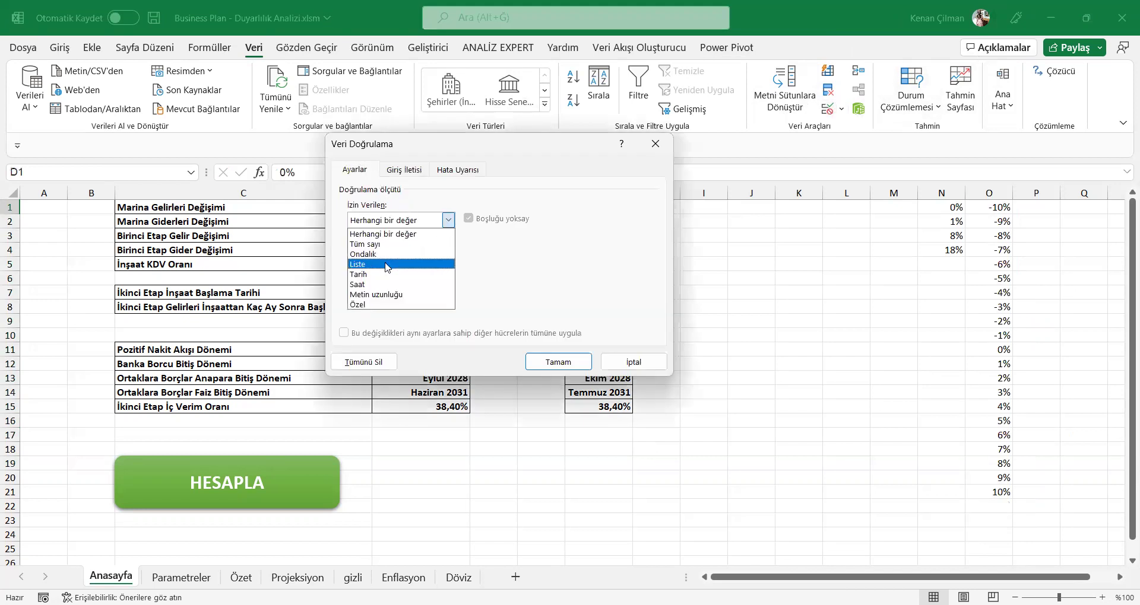
left_click(387, 264)
left_click(997, 207)
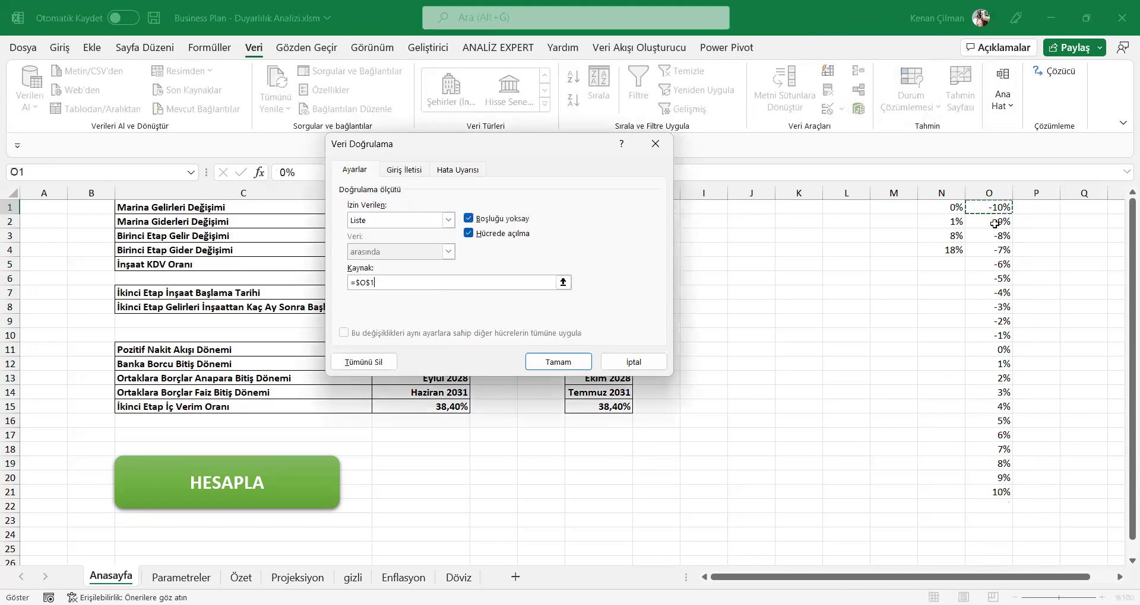
left_click(967, 496, "shift")
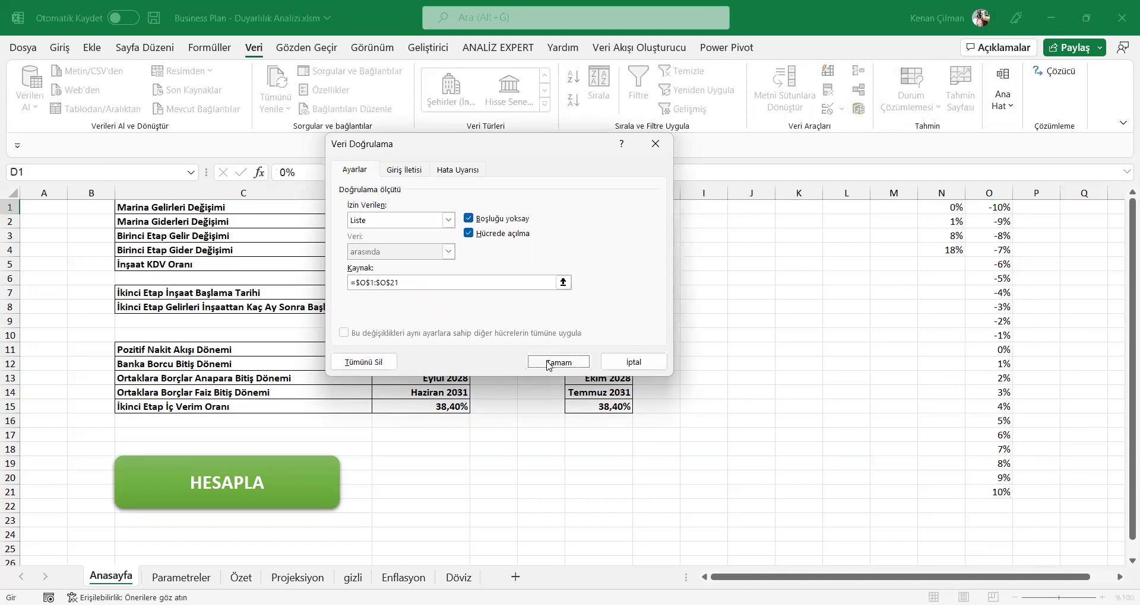
left_click(549, 361)
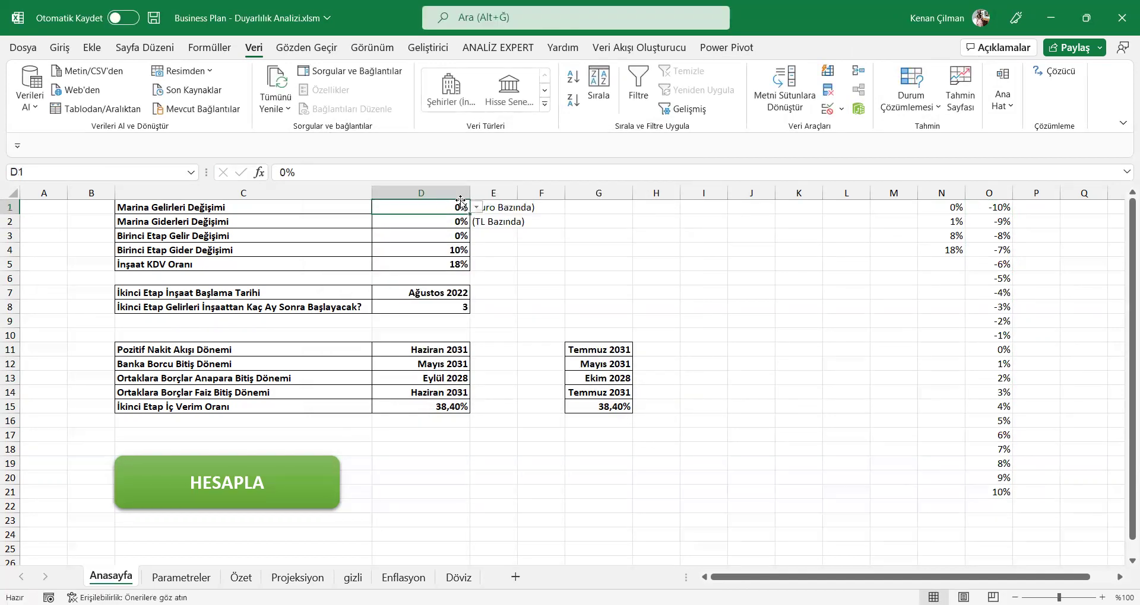
- Try 2% from the Marina Gelirleri Değişimi list in D1, and finish by choosing -10%
left_click(476, 207)
left_click(441, 240)
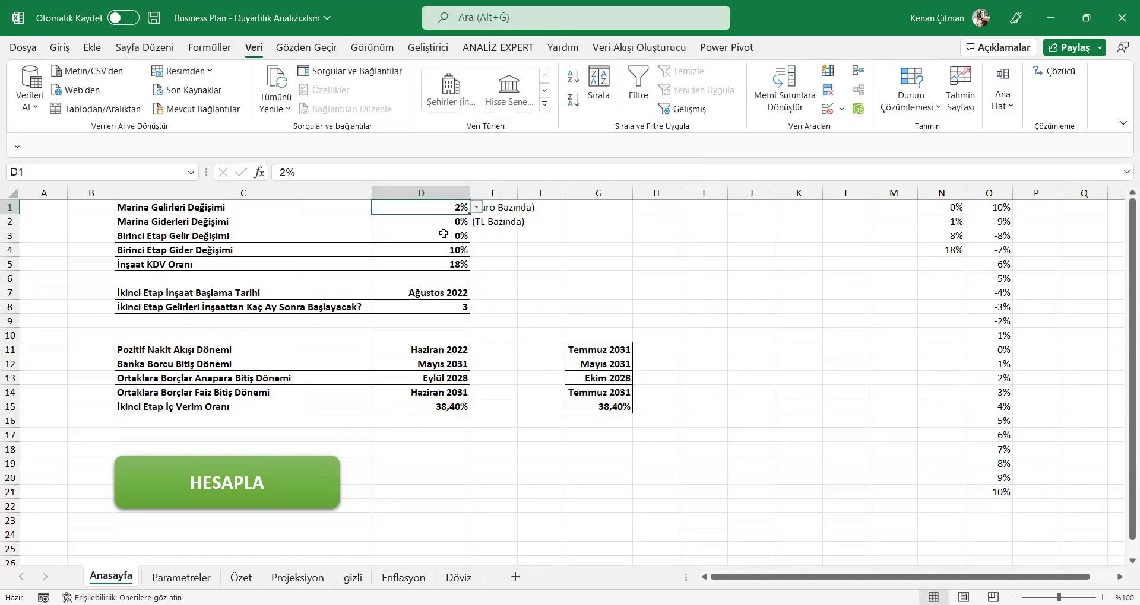
left_click(478, 208)
left_click_drag(475, 267, 476, 220)
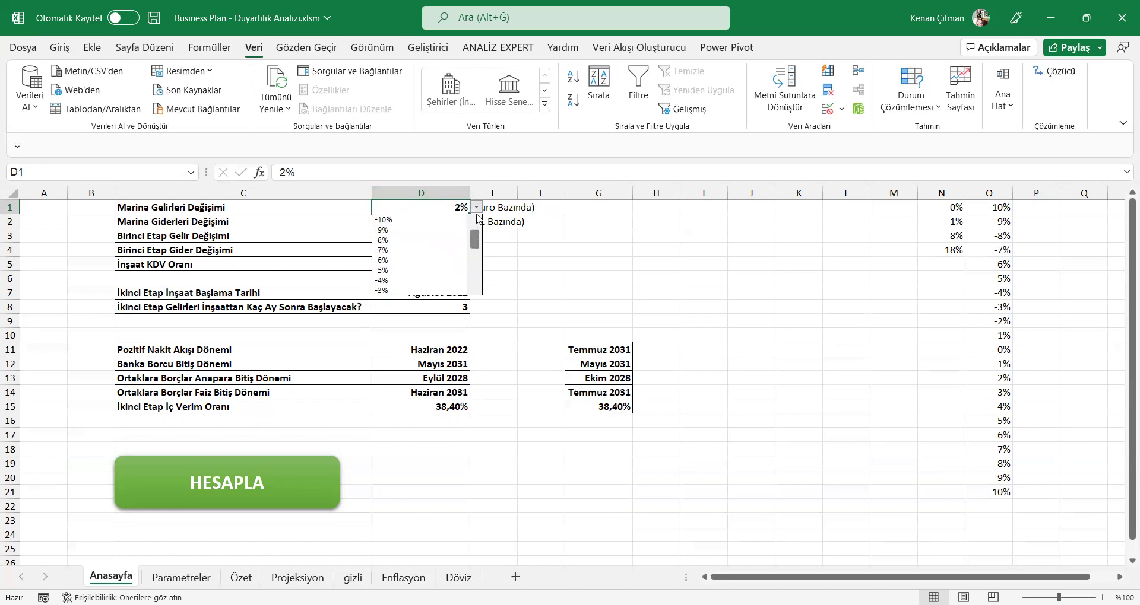
left_click(425, 221)
- Apply list data validation to the change cells D2:D4 with =$O$1:$O$21 as the source
left_click(454, 226)
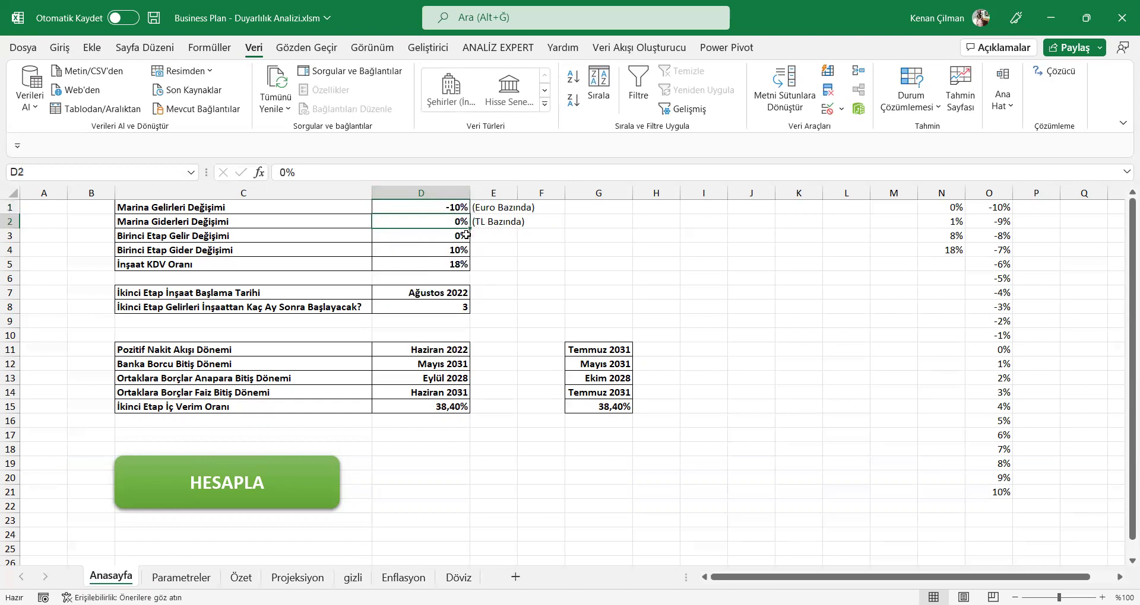
left_click_drag(431, 221, 450, 251)
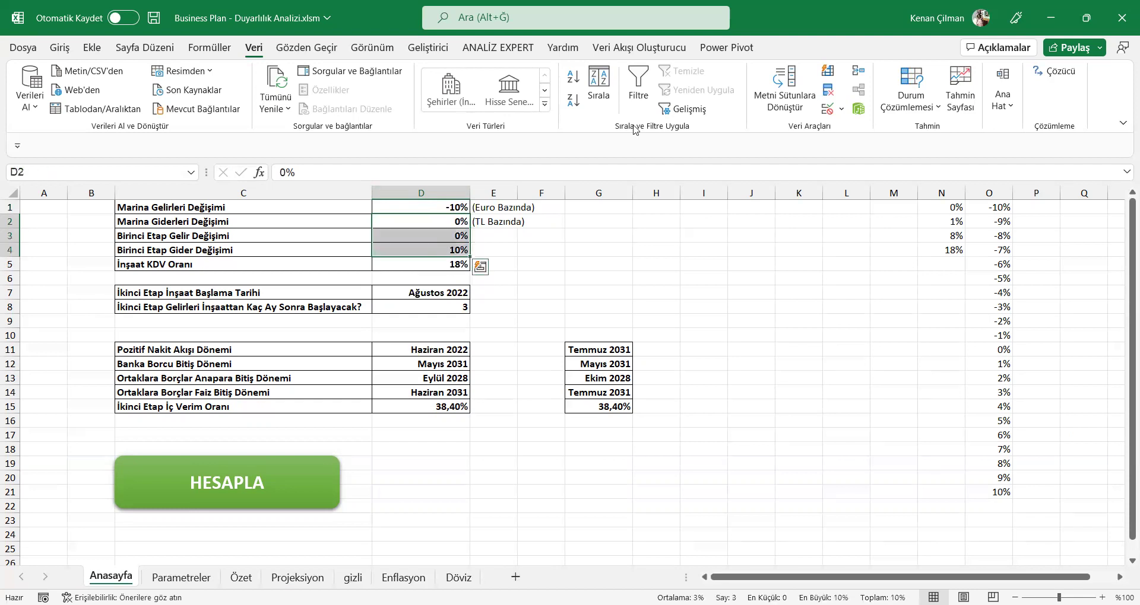
left_click(827, 108)
left_click(448, 221)
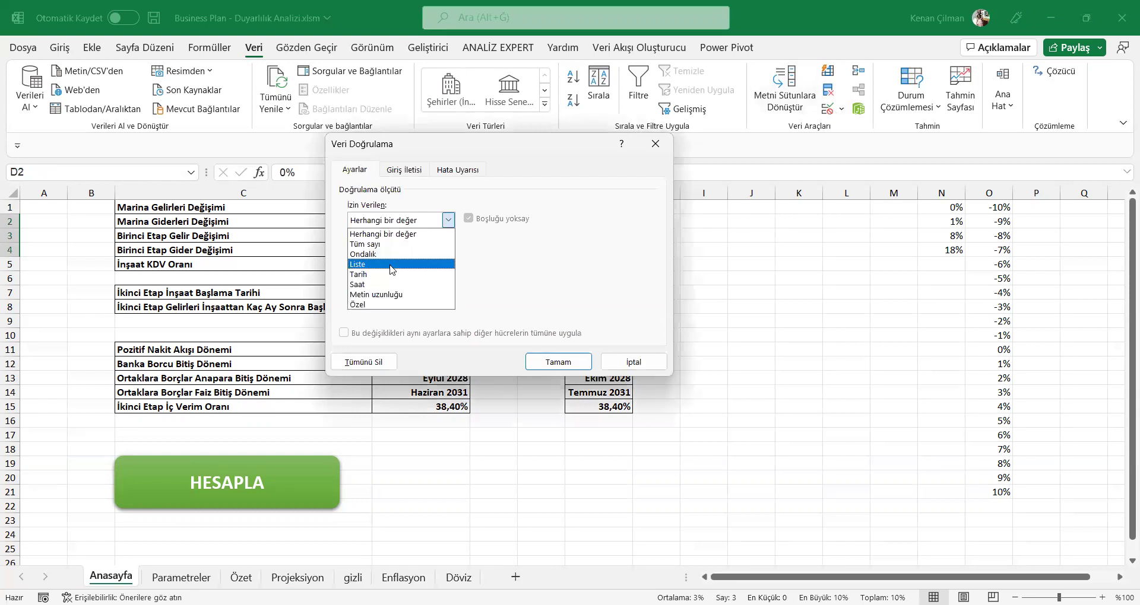
left_click(379, 263)
left_click(395, 283)
left_click(995, 205)
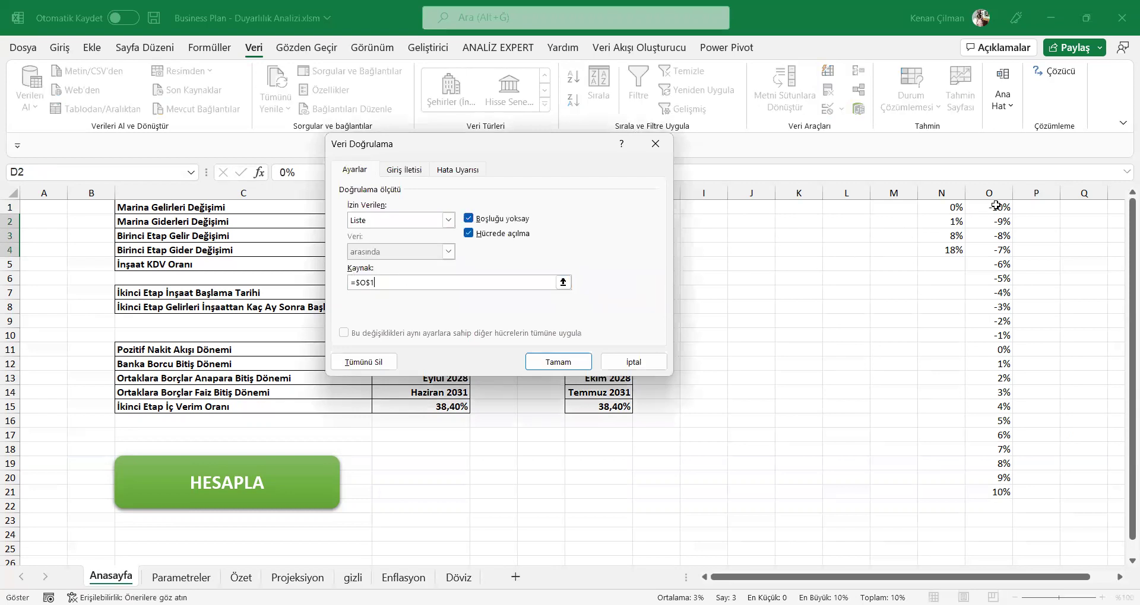
left_click(963, 494, "shift")
left_click(556, 362)
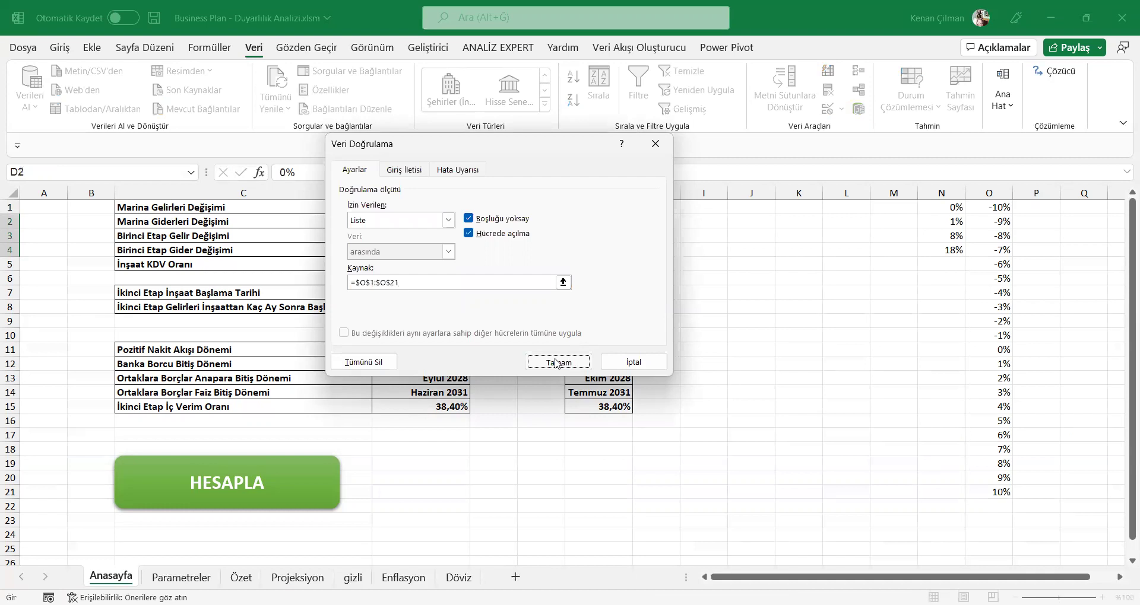
- Go through the input cells D1:D5 one by one to check their drop-down lists
left_click(440, 237)
left_click(445, 254)
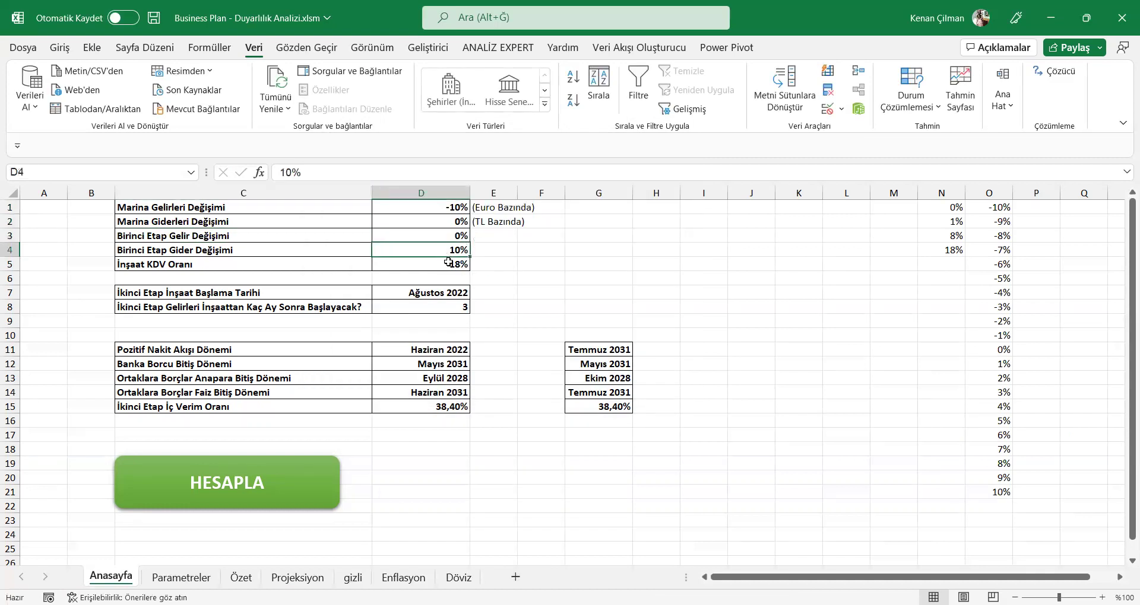
left_click(442, 223)
left_click(456, 208)
left_click(451, 226)
left_click(517, 172)
key("Return")
key("Return")
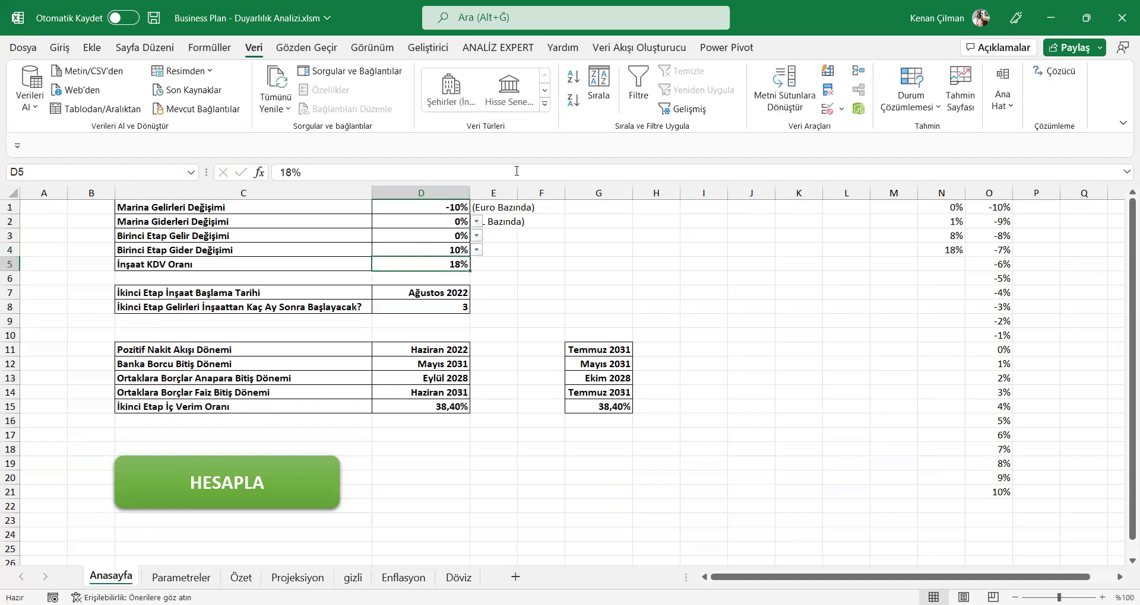
key("Up")
key("Up")
key("Up")
key("Down")
key("Down")
key("Down")
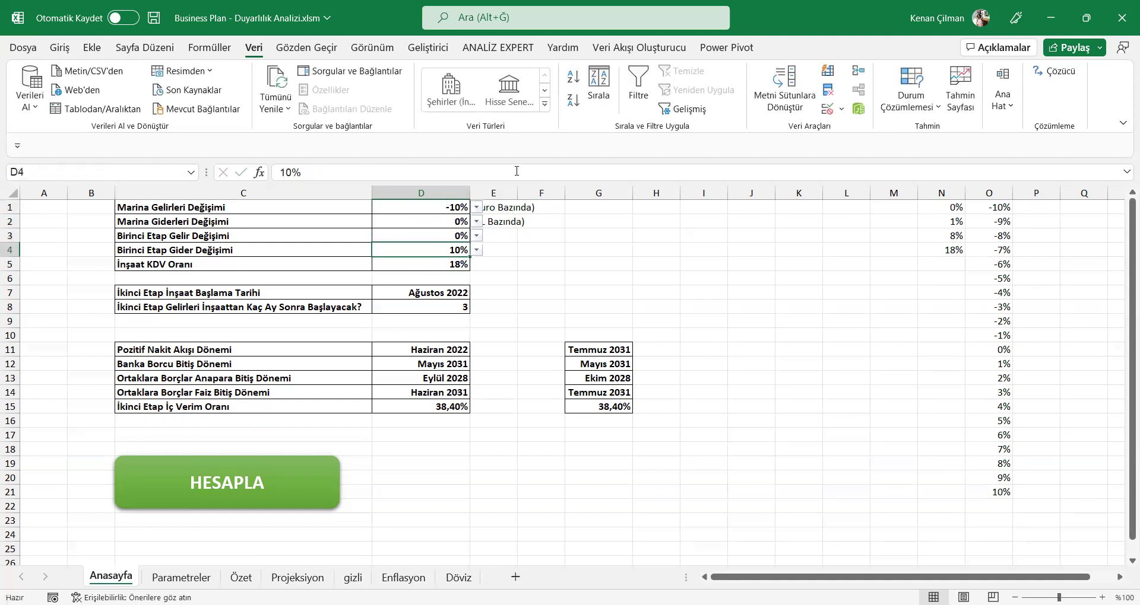
- Choose 2% for Marina Giderleri, 4% for Birinci Etap Gelir and 7% for Birinci Etap Gider from their lists in D2:D4
left_click(472, 224)
left_click(442, 222)
left_click(476, 222)
left_click(457, 254)
left_click(462, 234)
left_click(476, 236)
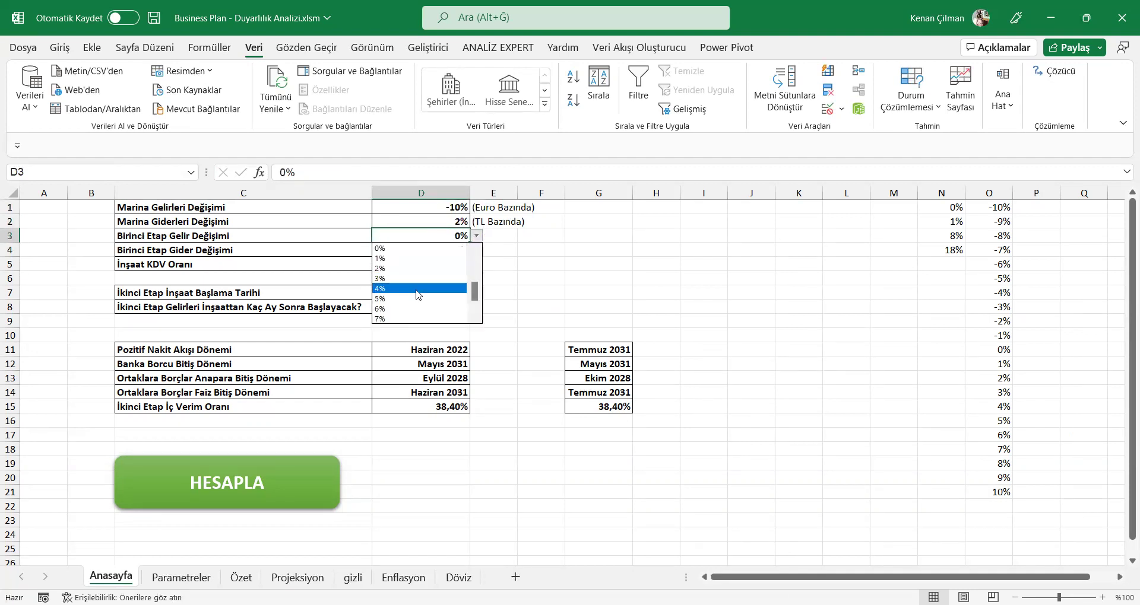
left_click(457, 286)
left_click(447, 251)
left_click(476, 250)
left_click(393, 313)
left_click(617, 254)
- Try a horizontal scroll bar form control around H2:K3 as an alternative for the inputs in D1:D5, moving its slider
left_click_drag(451, 207, 457, 278)
left_click(425, 49)
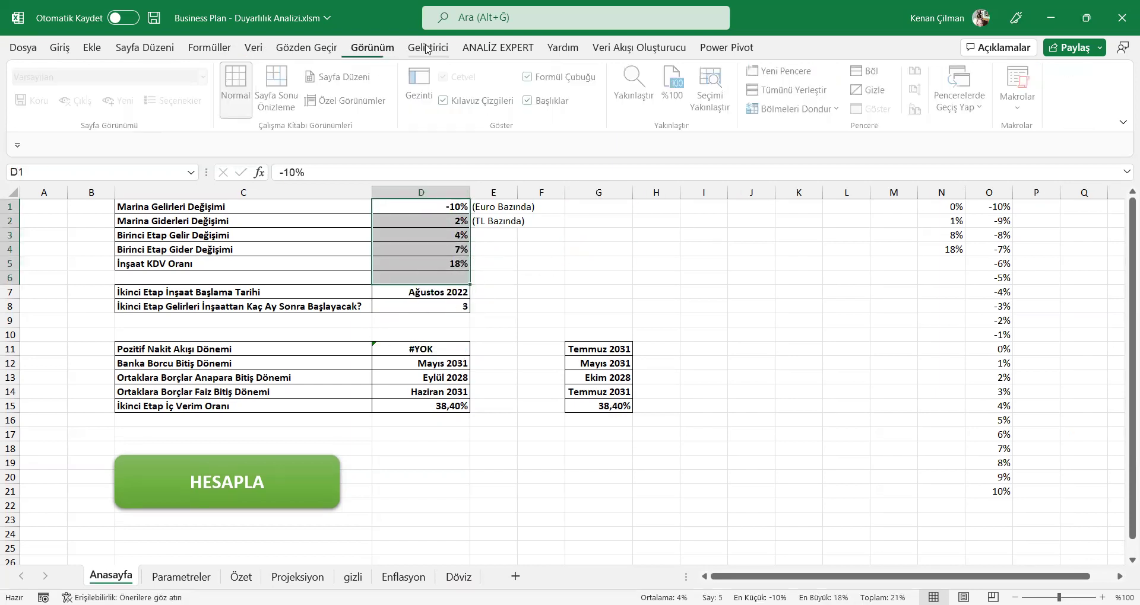
left_click(360, 99)
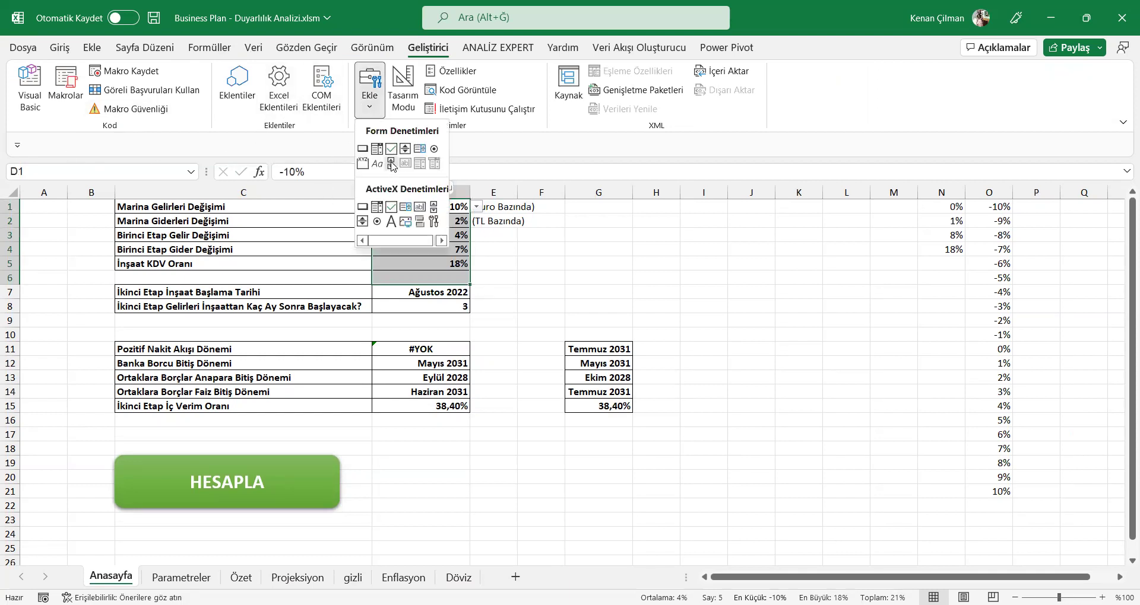
left_click(392, 165)
left_click_drag(626, 218, 795, 241)
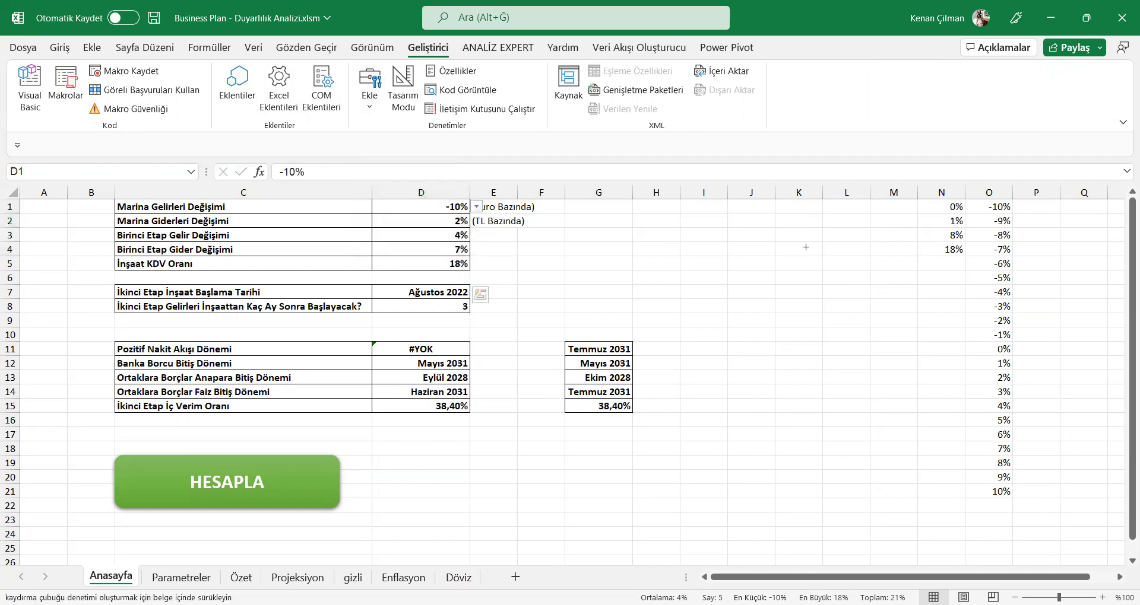
left_click(665, 289)
left_click_drag(660, 232, 717, 231)
left_click_drag(429, 208, 428, 264)
left_click(731, 277)
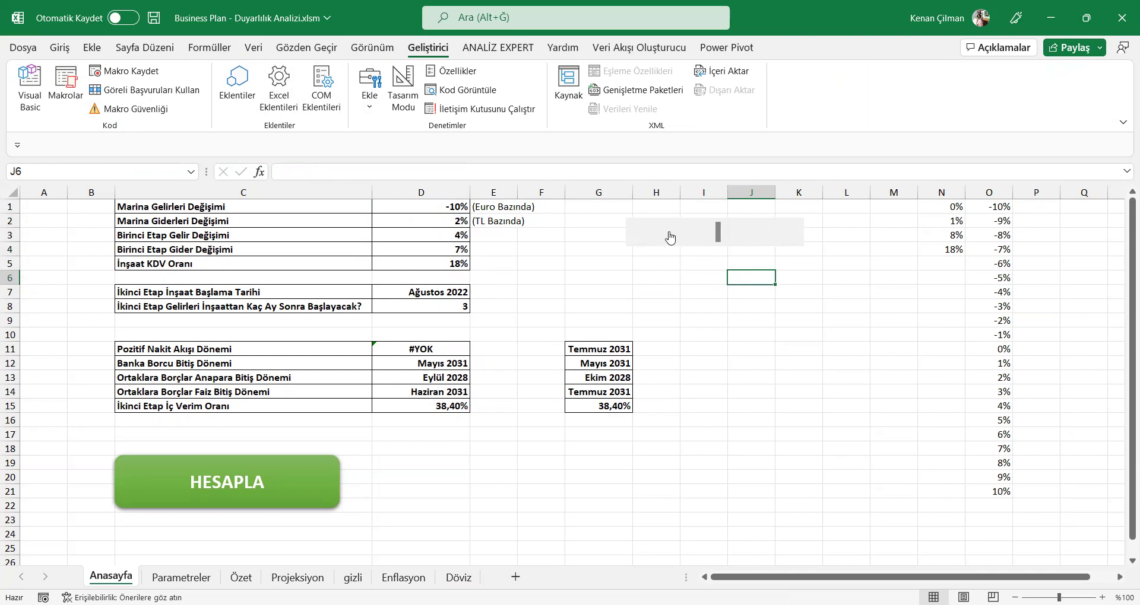
left_click(454, 226)
- Remove the trial scroll bar from the sheet
left_click(667, 232, "ctrl")
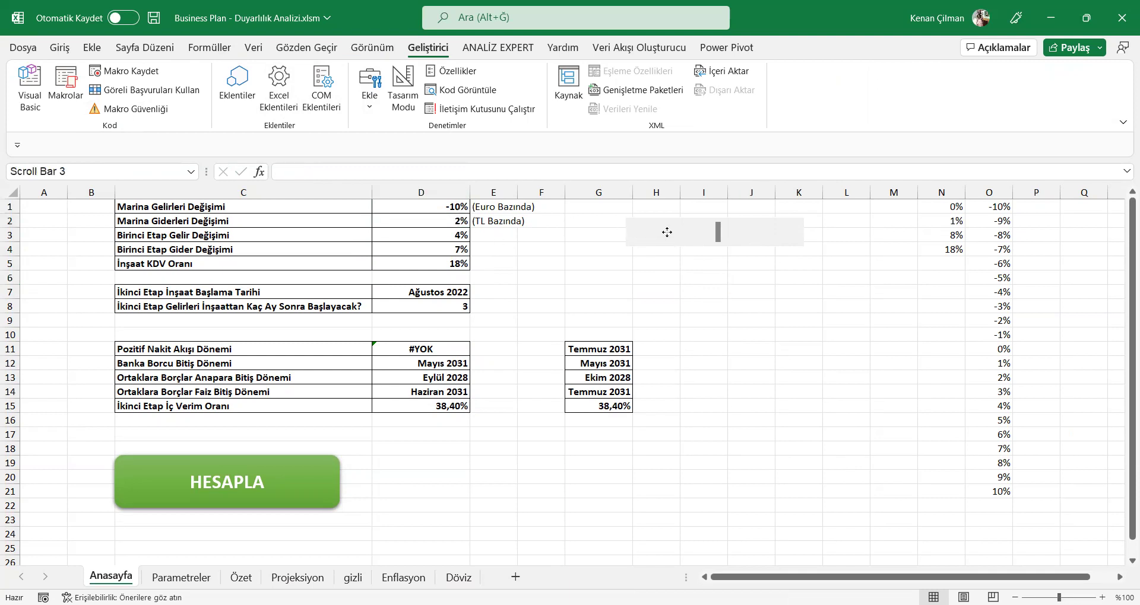
right_click(668, 233)
left_click(702, 243)
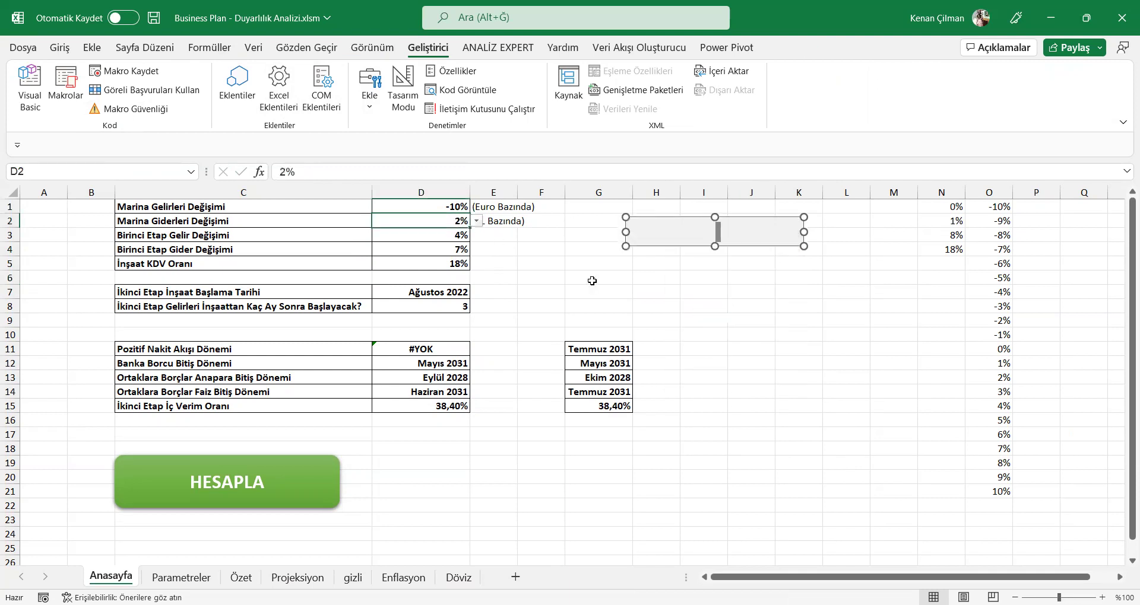
- Review the Marina, Birinci Etap and İnşaat KDV percentage inputs in D1:D5
left_click(452, 263)
left_click_drag(457, 208, 451, 264)
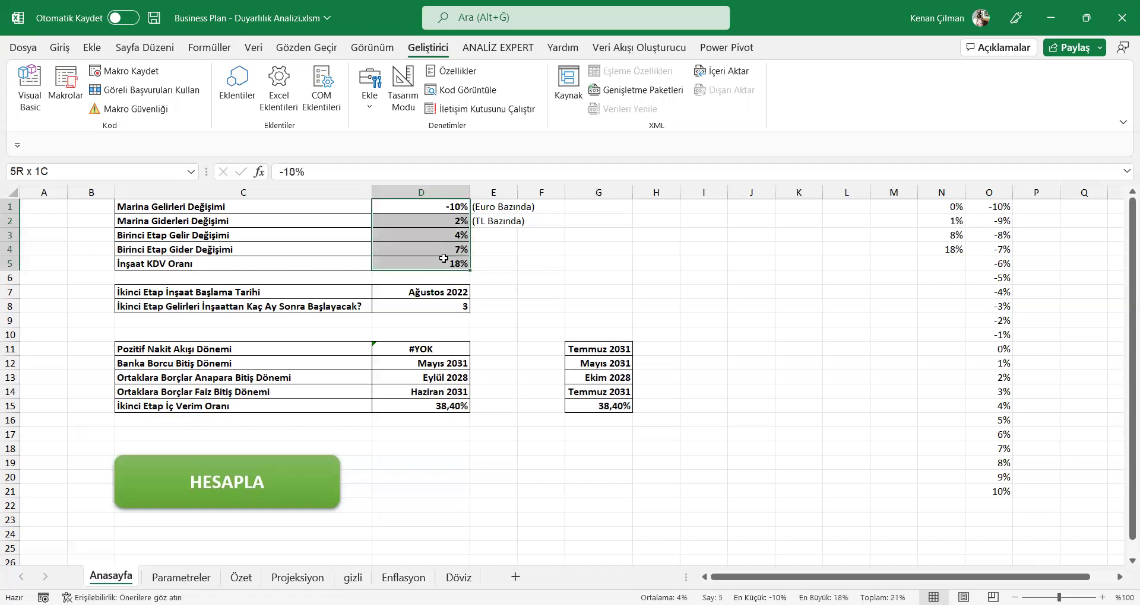
left_click(585, 258)
left_click_drag(430, 210, 546, 284)
left_click(493, 265)
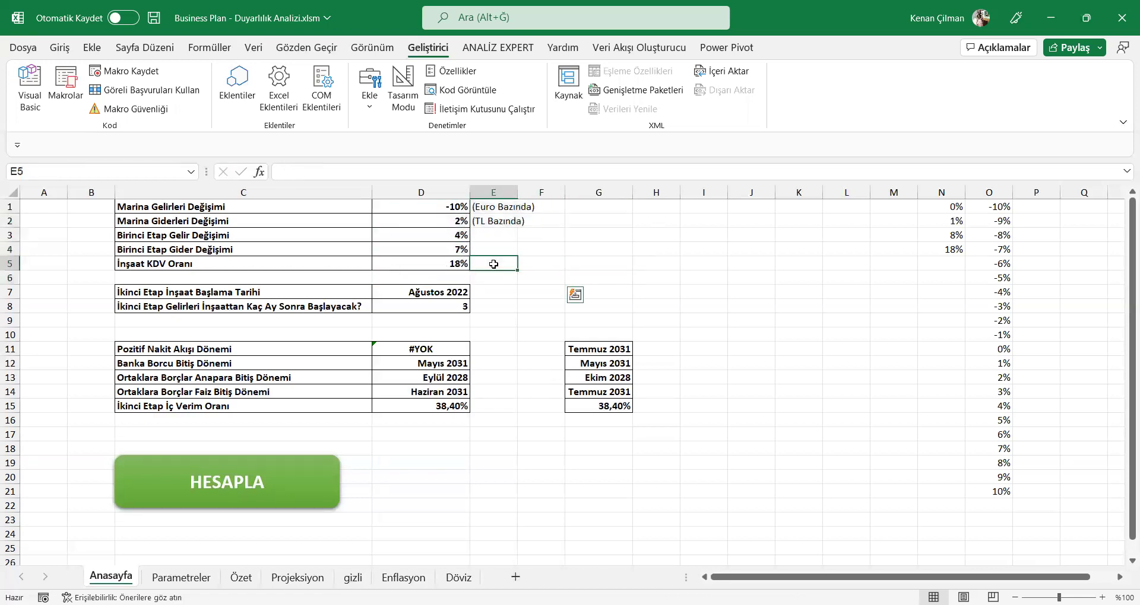
left_click_drag(433, 208, 426, 273)
left_click(444, 222)
left_click(446, 206)
left_click_drag(449, 223, 443, 259)
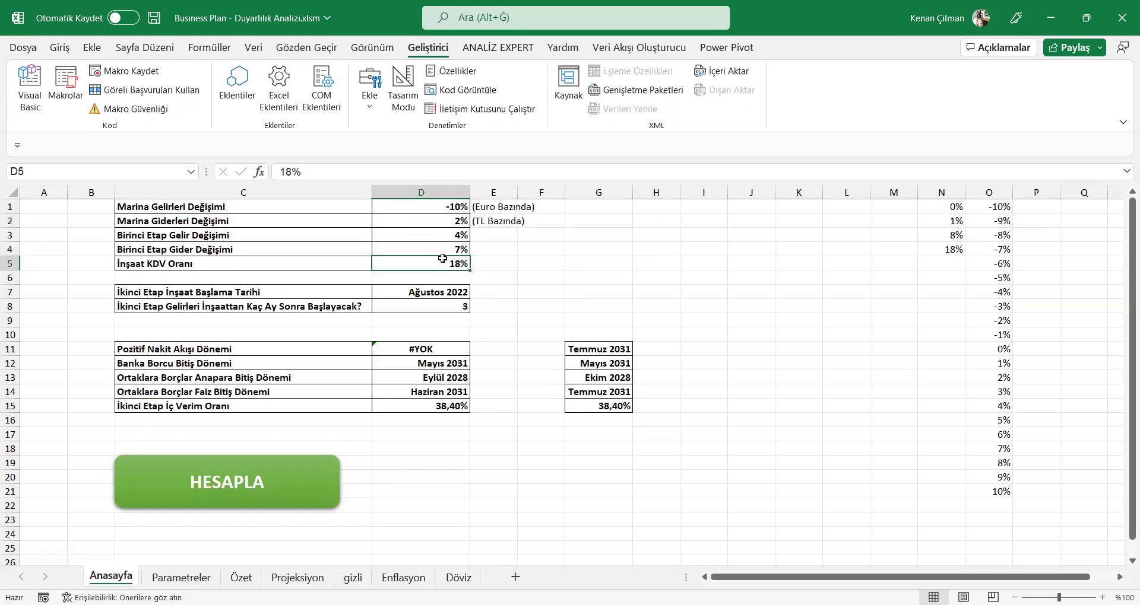
left_click(613, 266)
left_click(442, 226)
left_click(428, 264)
left_click(566, 246)
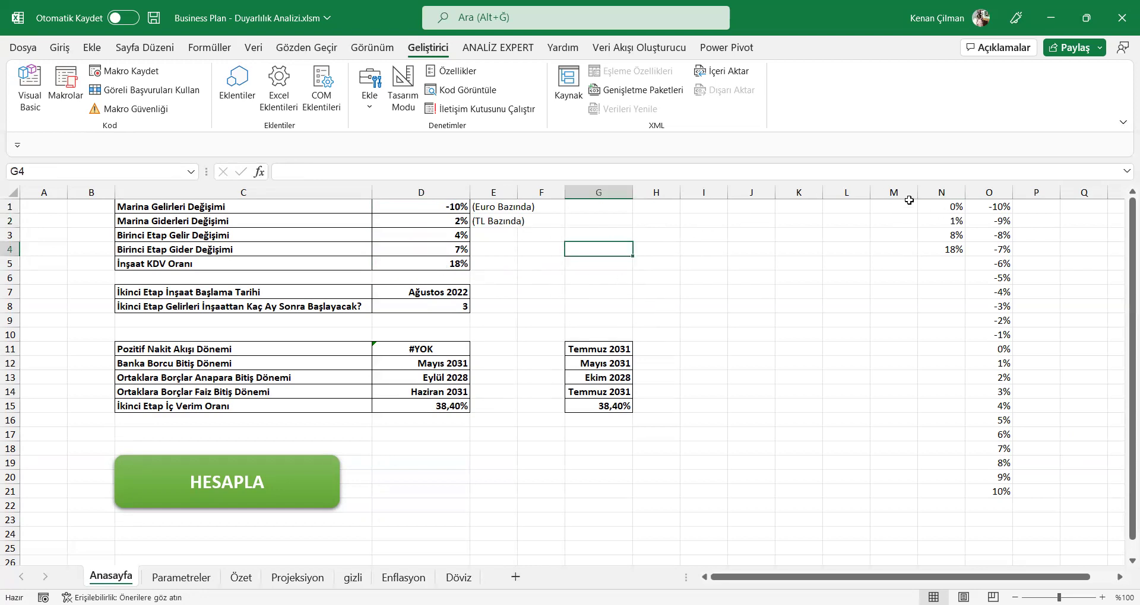
- Hide the helper list columns N and O, and return to the main tables
left_click(928, 193)
left_click_drag(1116, 191, 1021, 193)
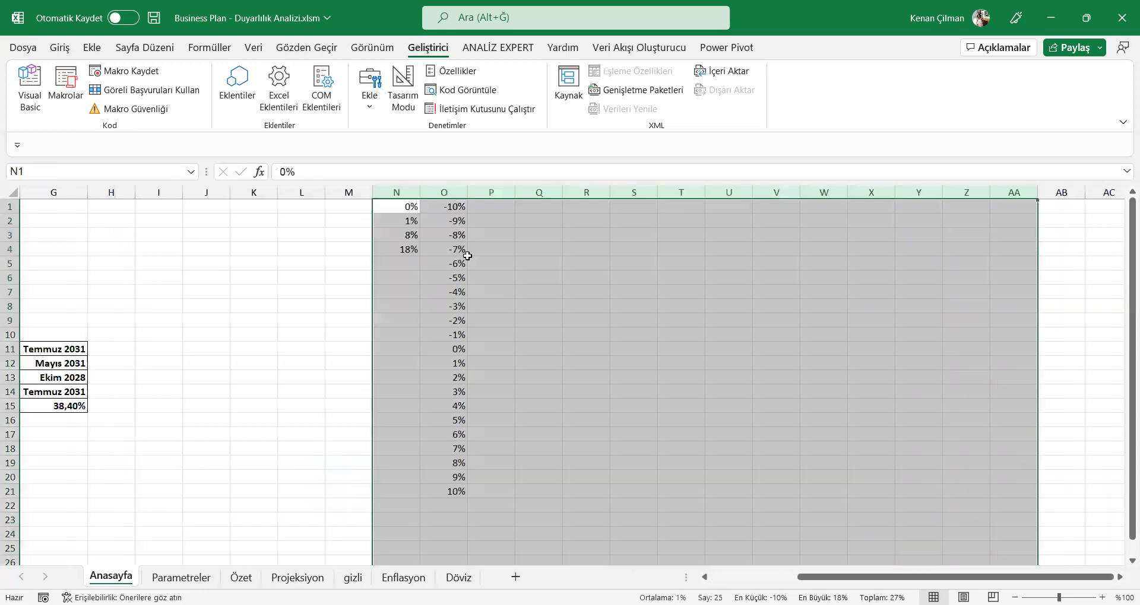
left_click_drag(396, 192, 451, 196)
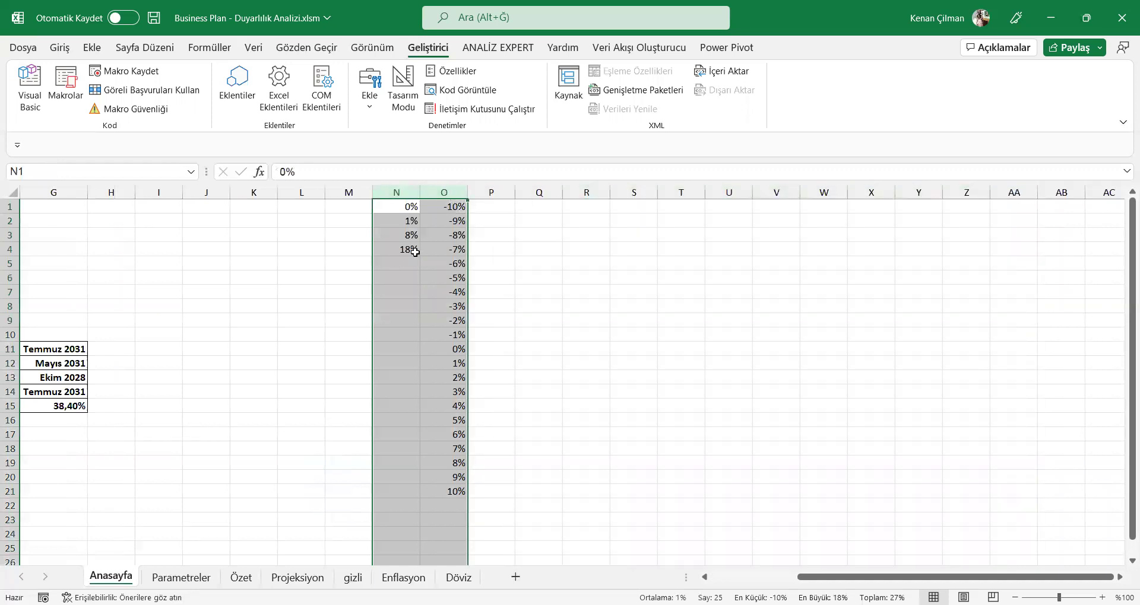
right_click(415, 252)
left_click(449, 511)
left_click_drag(348, 349, 6, 338)
left_click(630, 443)
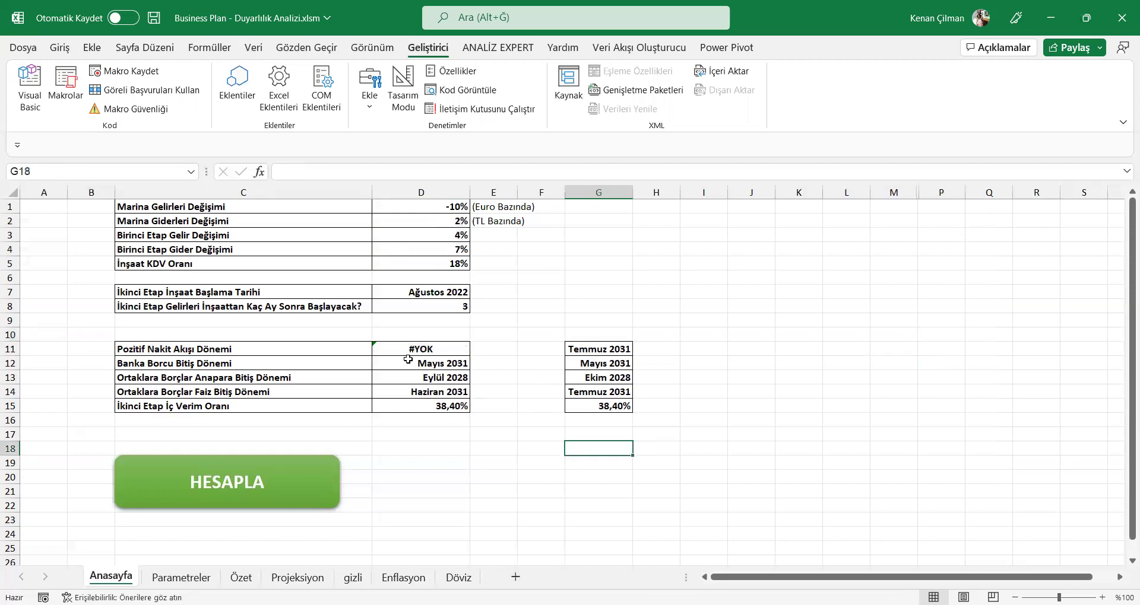
- Examine the Pozitif Nakit Akışı Dönemi formula in D11 and the comparison date in G11
left_click(416, 347)
left_click(273, 472)
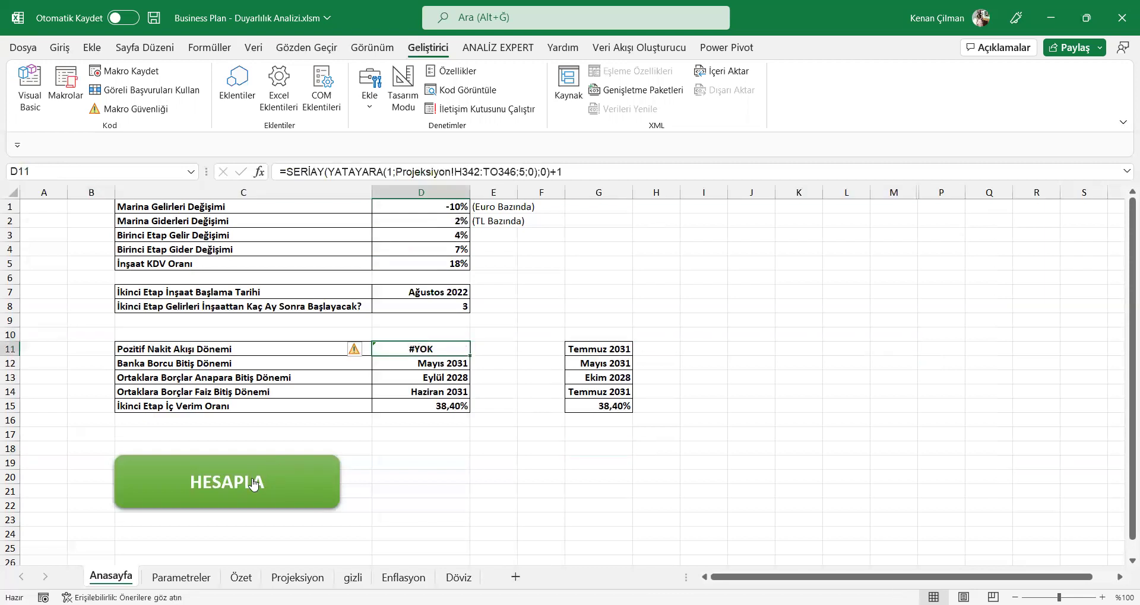
double_click(446, 351)
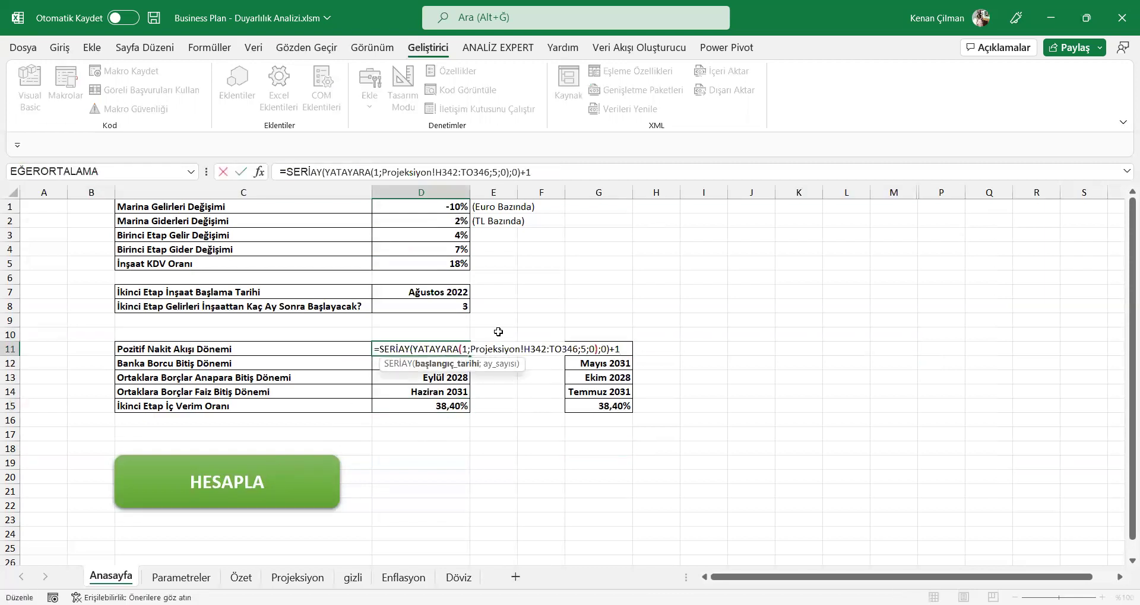
key("Escape")
left_click(573, 349)
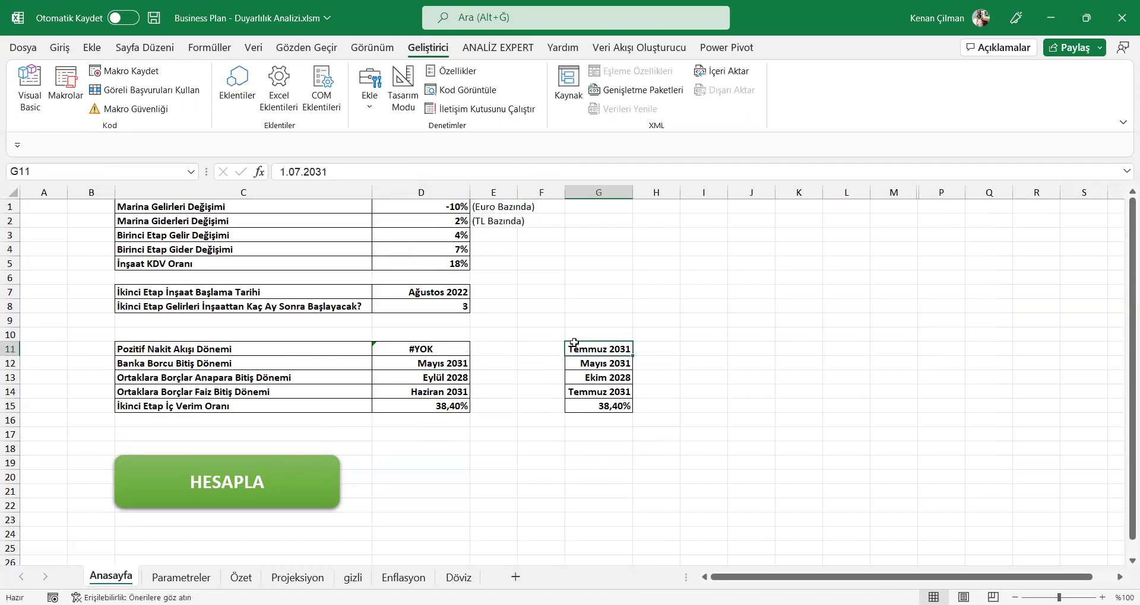
- Run the HESAPLA macro to recalculate the model, close its completion message, and review the values in column D
left_click(283, 472)
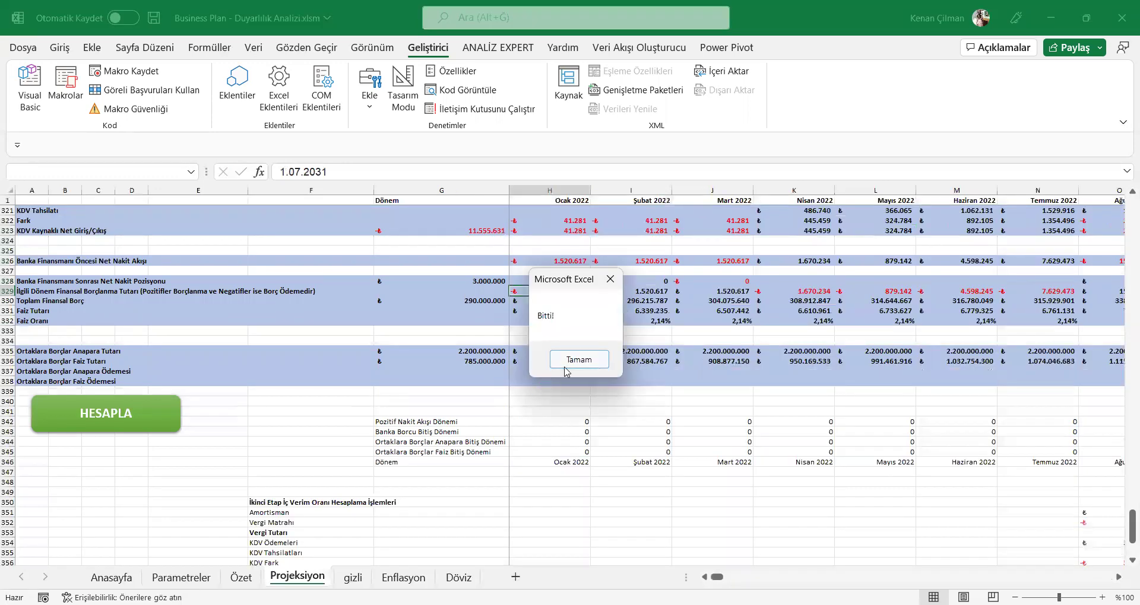
left_click(565, 360)
left_click(416, 252)
left_click_drag(424, 216, 390, 419)
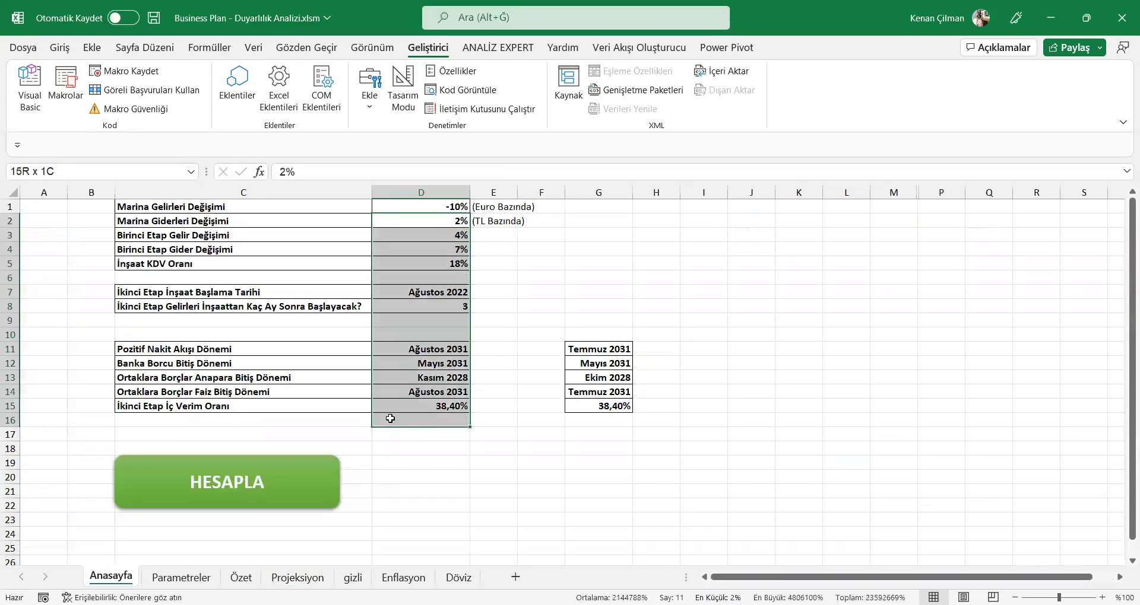
- Clear the comparison values in G11:G15 by filling the empty cell G10 down over them
left_click(584, 337)
left_click_drag(634, 343, 633, 469)
left_click(426, 358)
left_click_drag(426, 214, 427, 419)
left_click(604, 377)
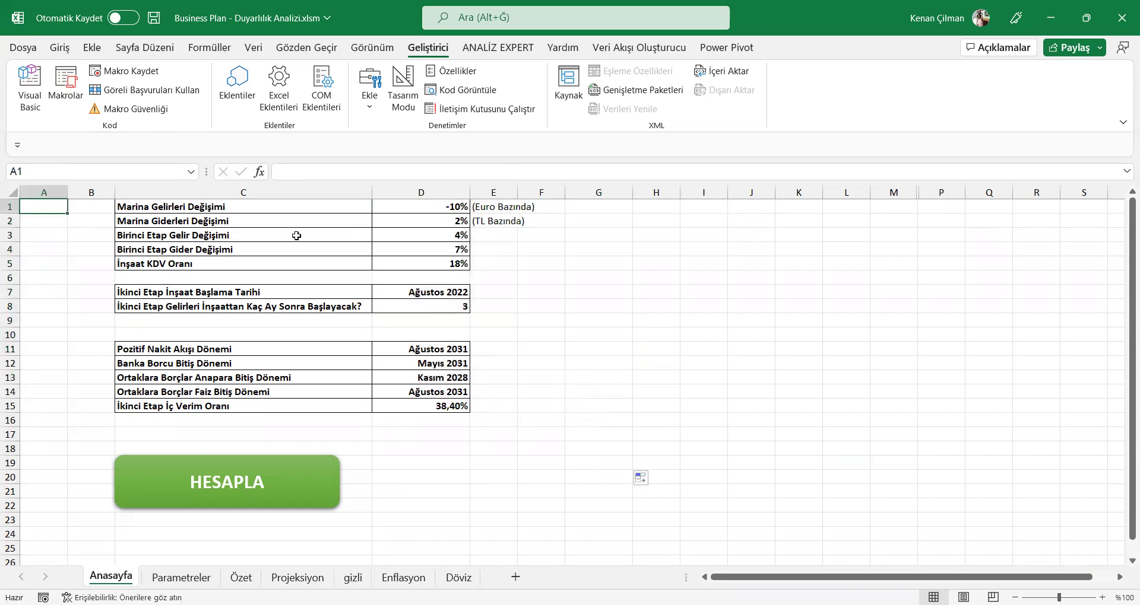
left_click_drag(46, 208, 583, 537)
left_click(683, 335)
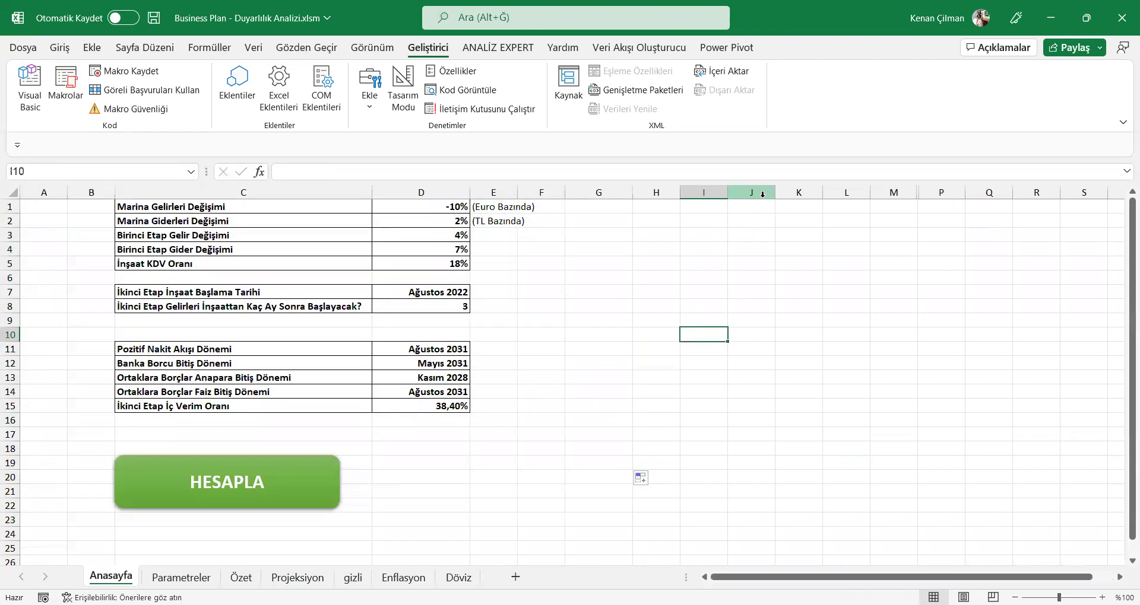
- Hide all unused columns of Anasayfa from J through the last column, XFD
left_click(705, 192)
left_click(754, 192)
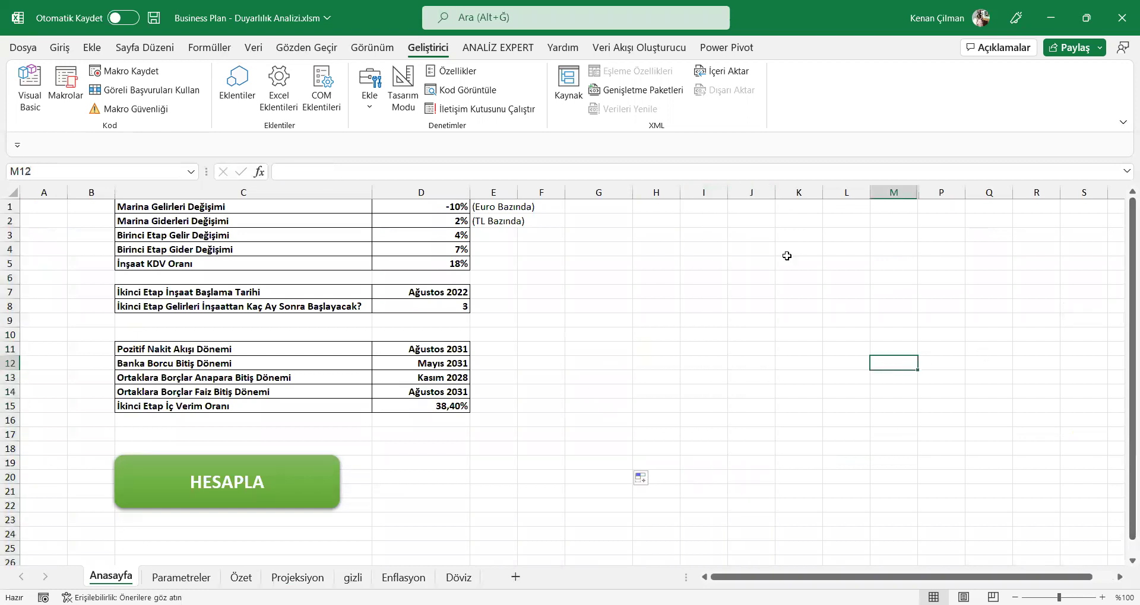
left_click(749, 190)
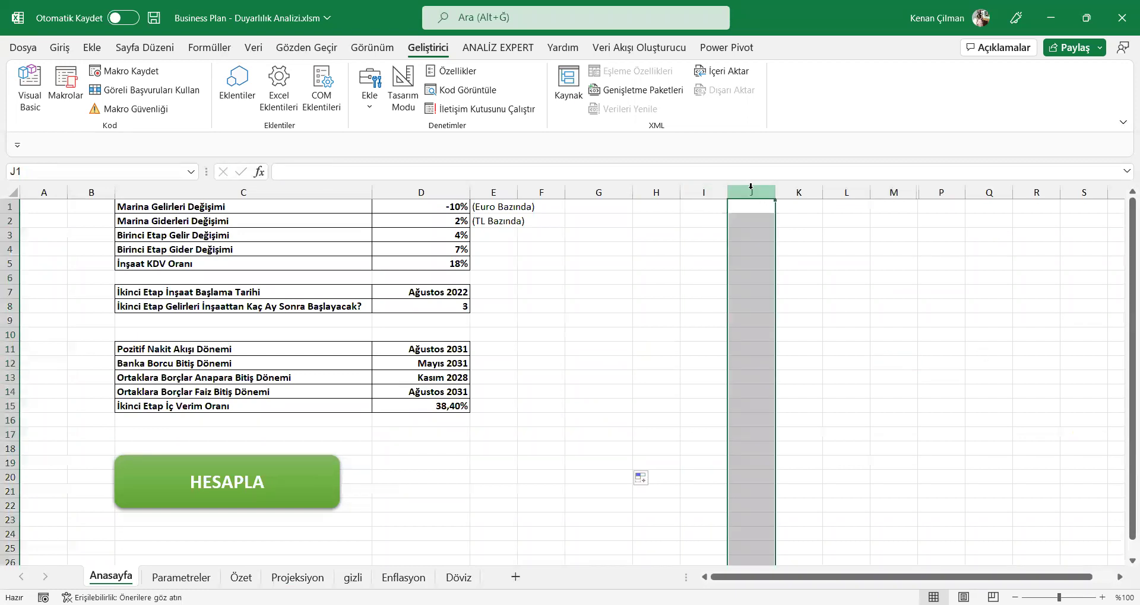
key("ctrl+shift+Right")
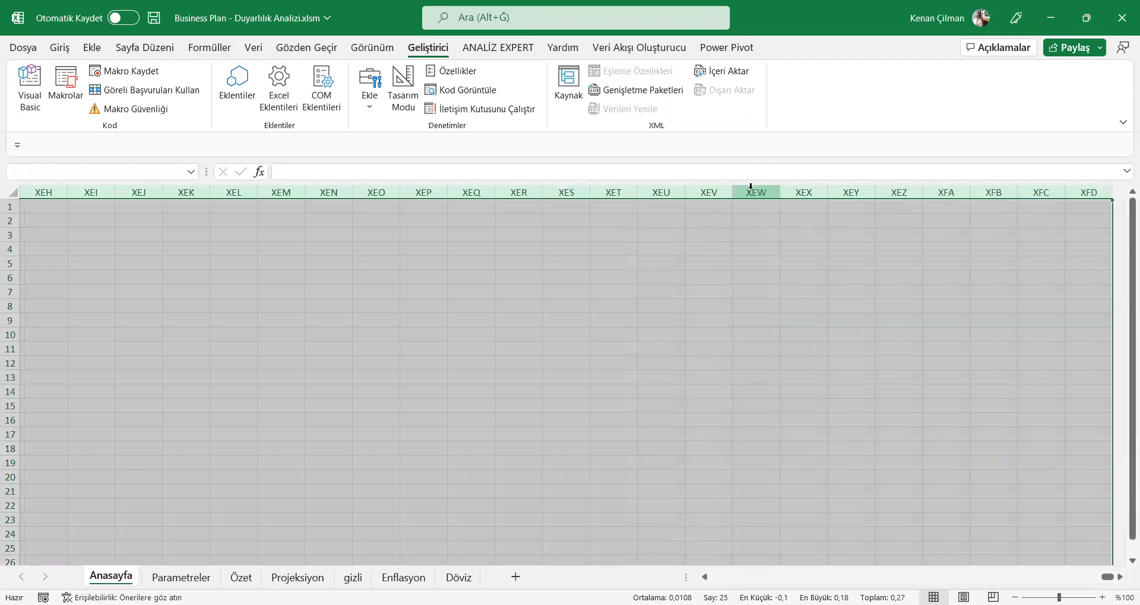
right_click(857, 188)
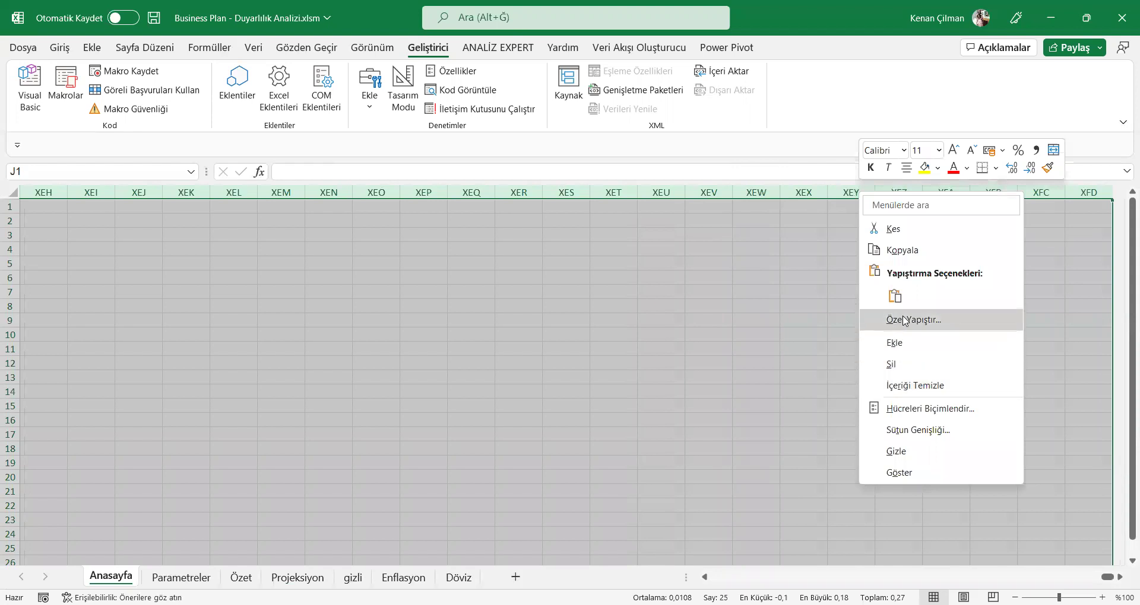
left_click(912, 455)
left_click(227, 308)
left_click_drag(336, 269, 4, 305)
left_click(42, 224)
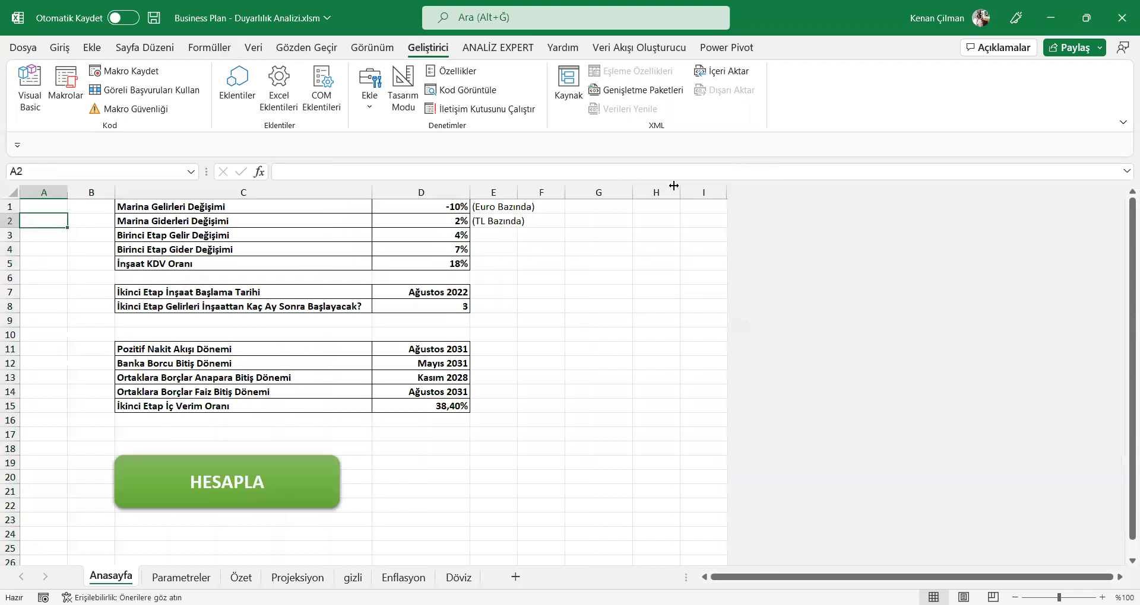
left_click(688, 190)
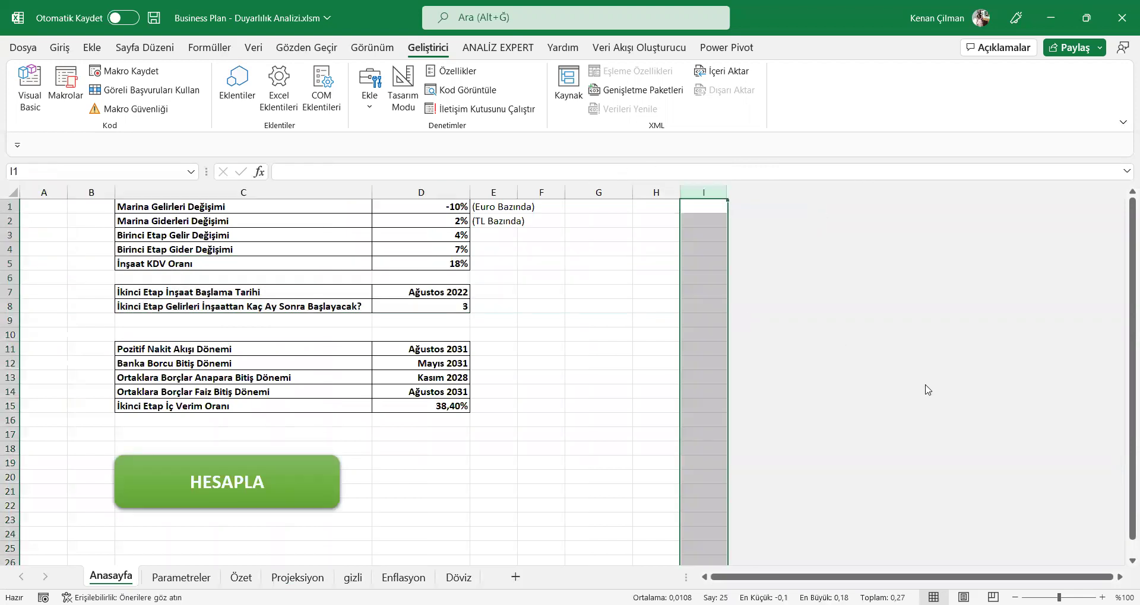
left_click_drag(493, 449, 493, 435)
left_click(596, 325)
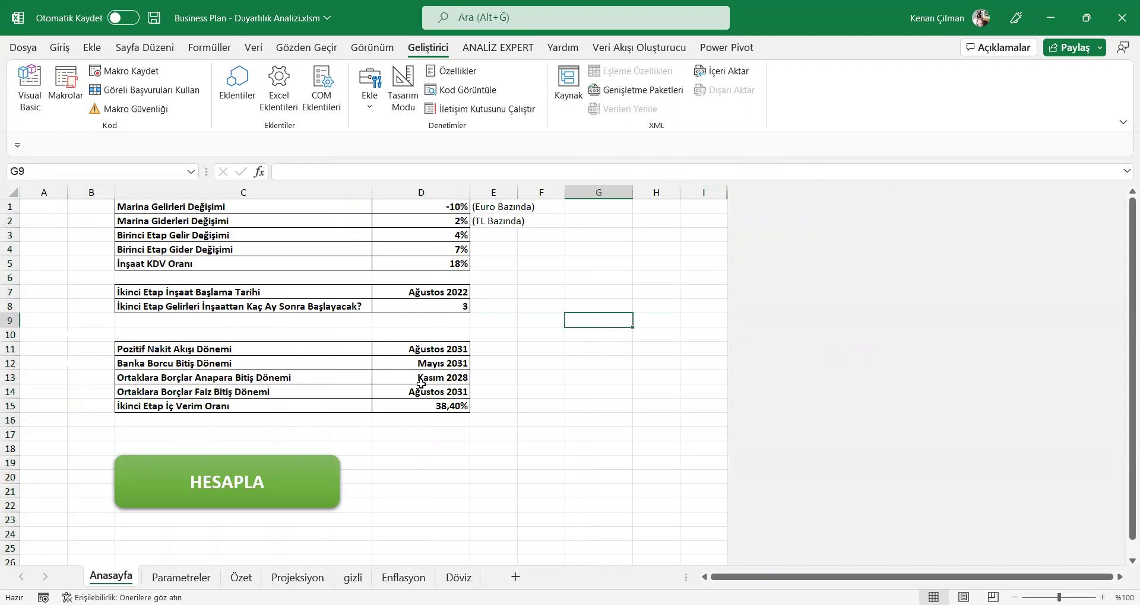
- Hide all unused rows of Anasayfa from row 26 through the last row of the sheet
scroll(323, 387, "down", 5)
left_click(10, 363)
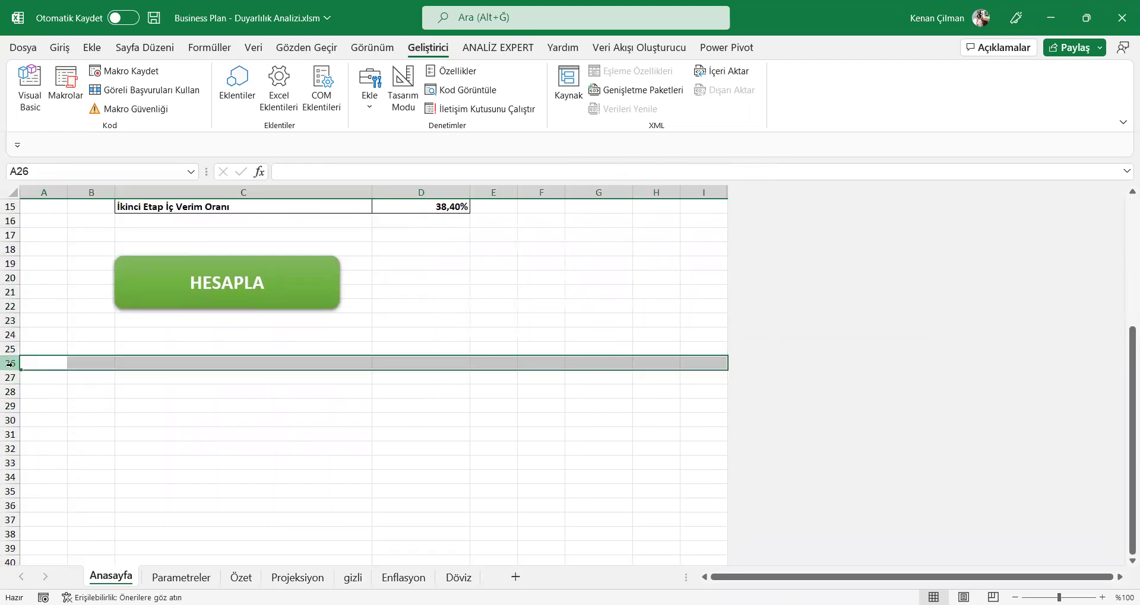
key("ctrl+shift+Down")
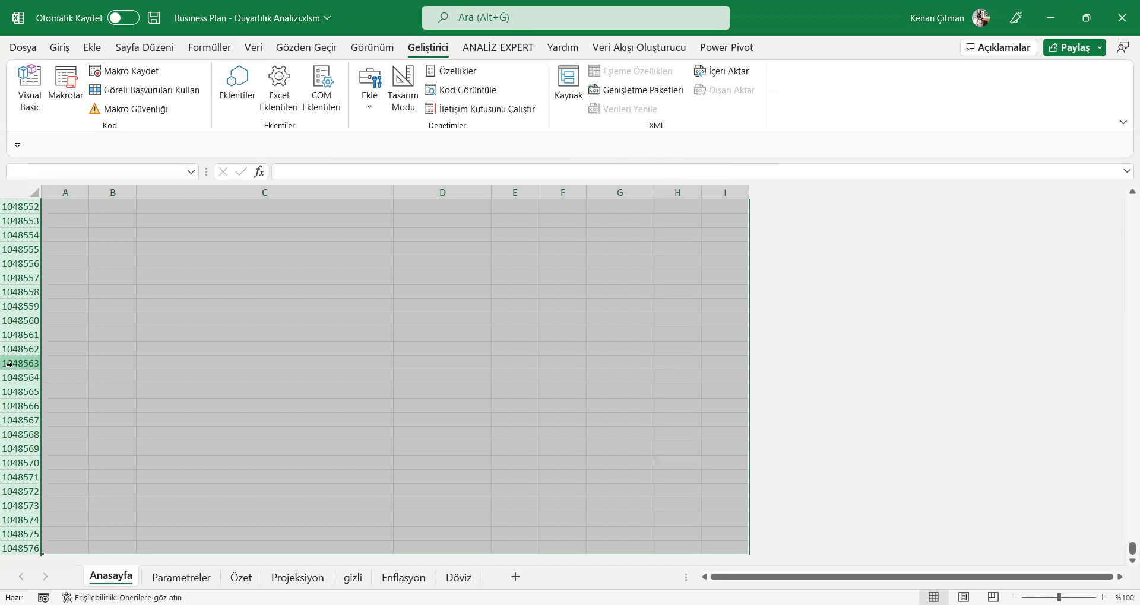
right_click(75, 329)
left_click(76, 333)
scroll(669, 320, "up", 5)
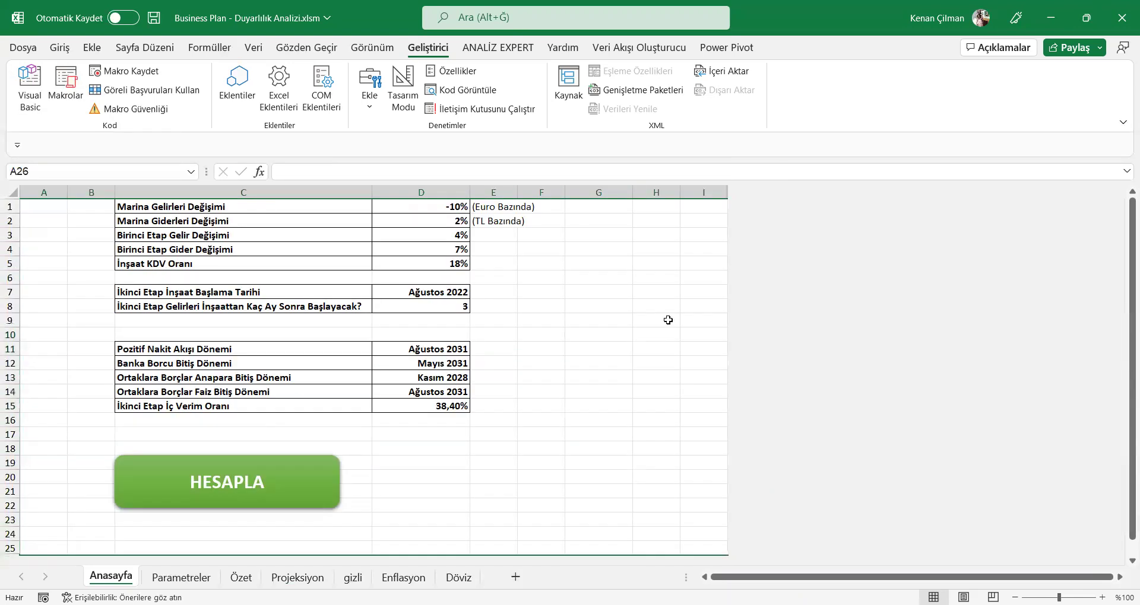
left_click(586, 450)
scroll(579, 460, "down", 1)
left_click(502, 287)
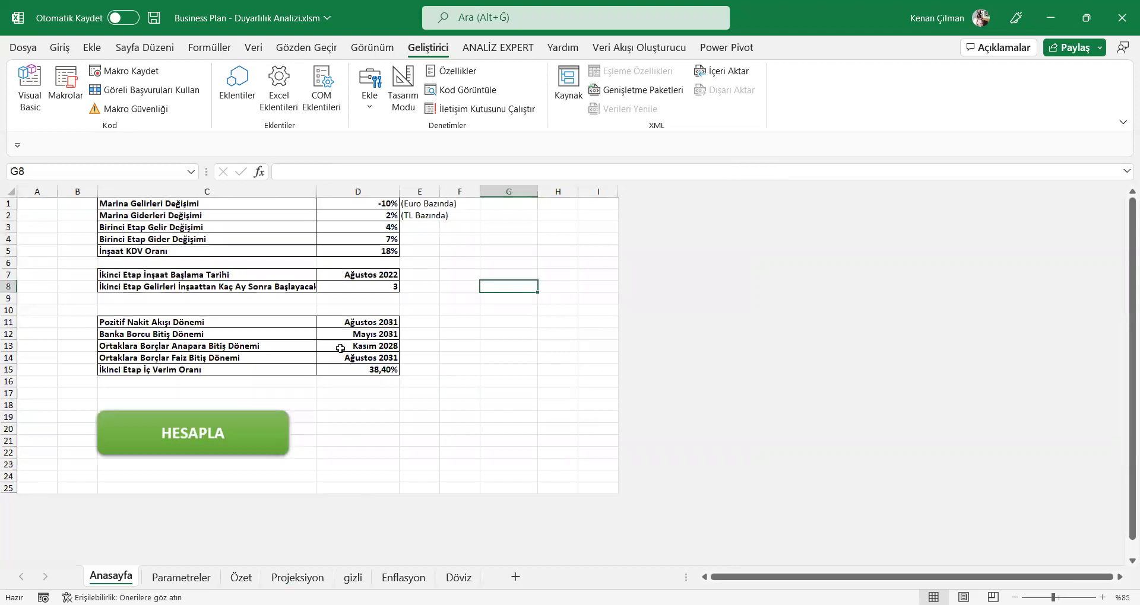
- Review the yearly figures and charts on the Özet sheet, and return to Anasayfa
left_click_drag(350, 238, 421, 395)
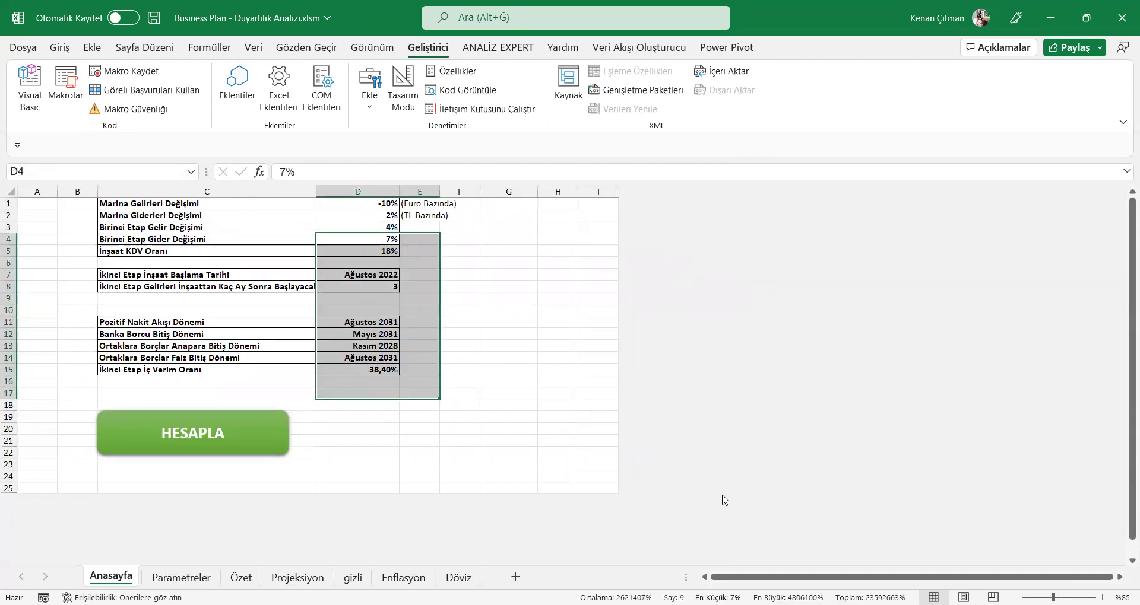
left_click(209, 573)
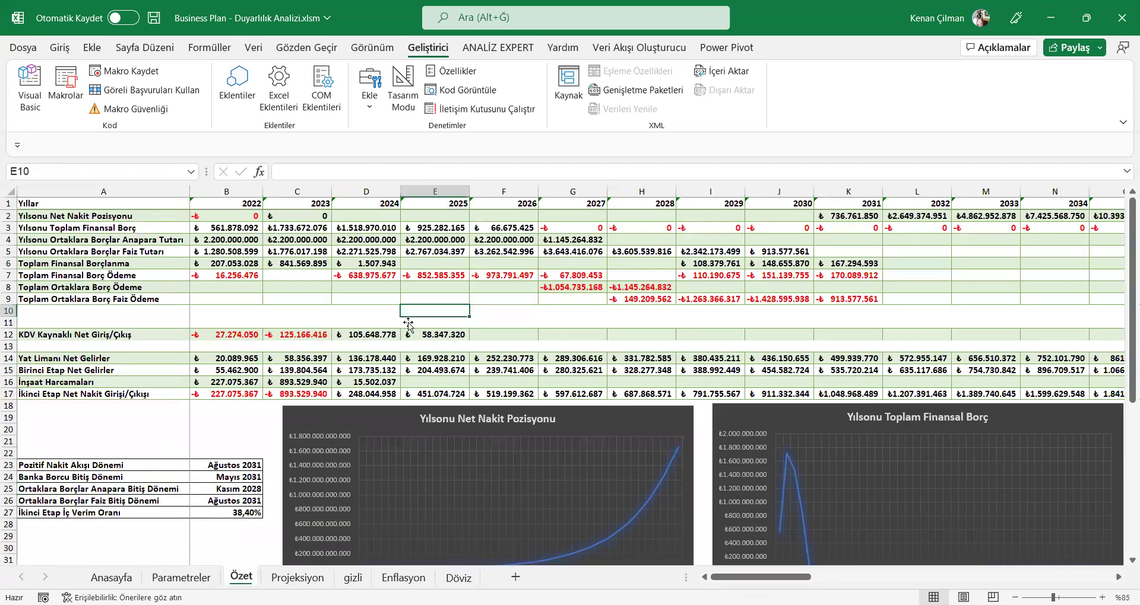
scroll(206, 558, "down", 2)
left_click(110, 579)
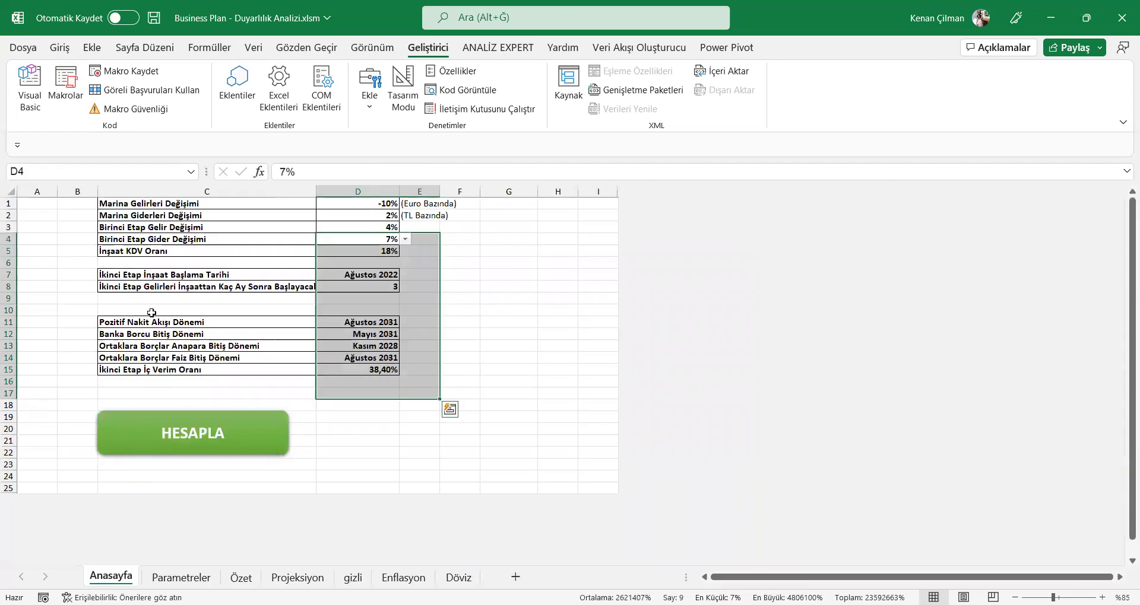
- Set Marina Gelirleri Değişimi in D1 to -10% and Marina Giderleri Değişimi in D2 to 10%
left_click(137, 204)
left_click(380, 201)
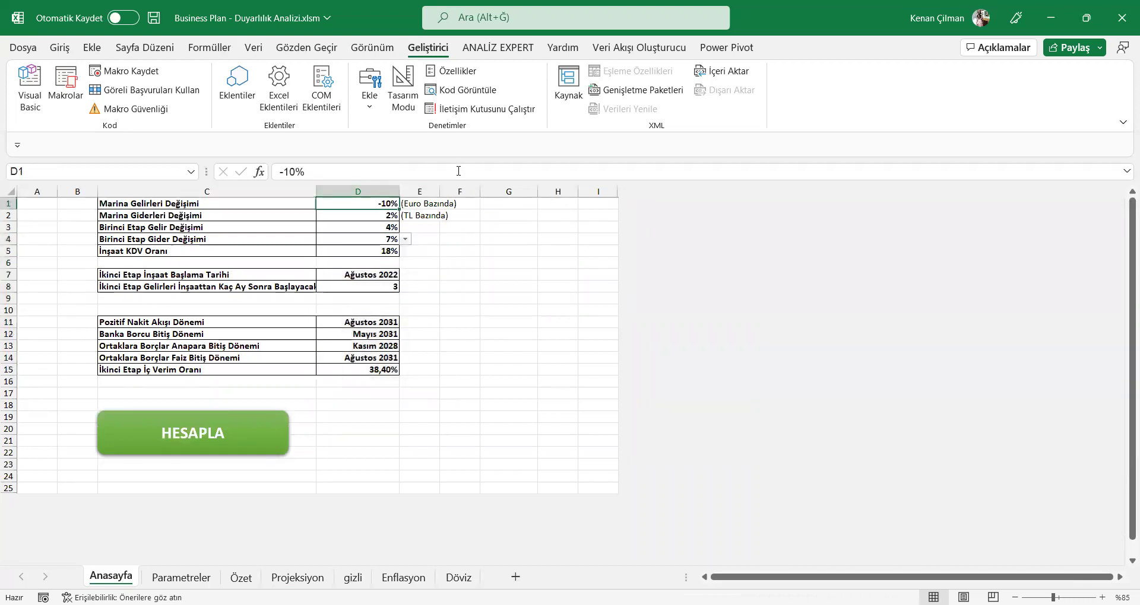
type("-")
key("Return")
type("-10")
key("Return")
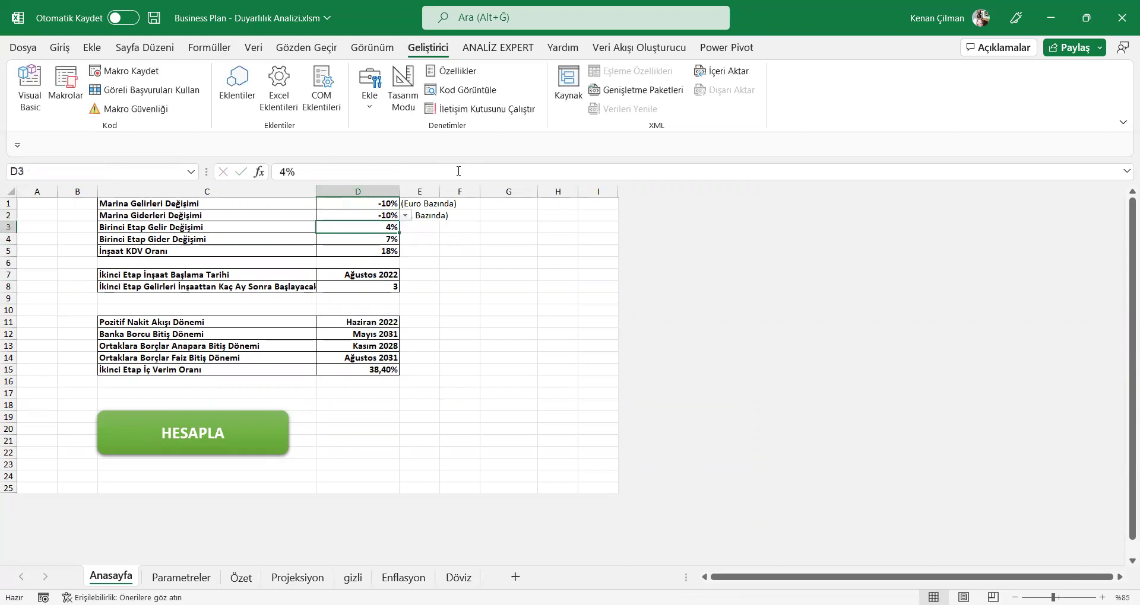
key("Up")
type("10")
key("Return")
- Set Birinci Etap Gelir Değişimi in D3 to -10% and Birinci Etap Gider Değişimi in D4 to 10%
type("-1")
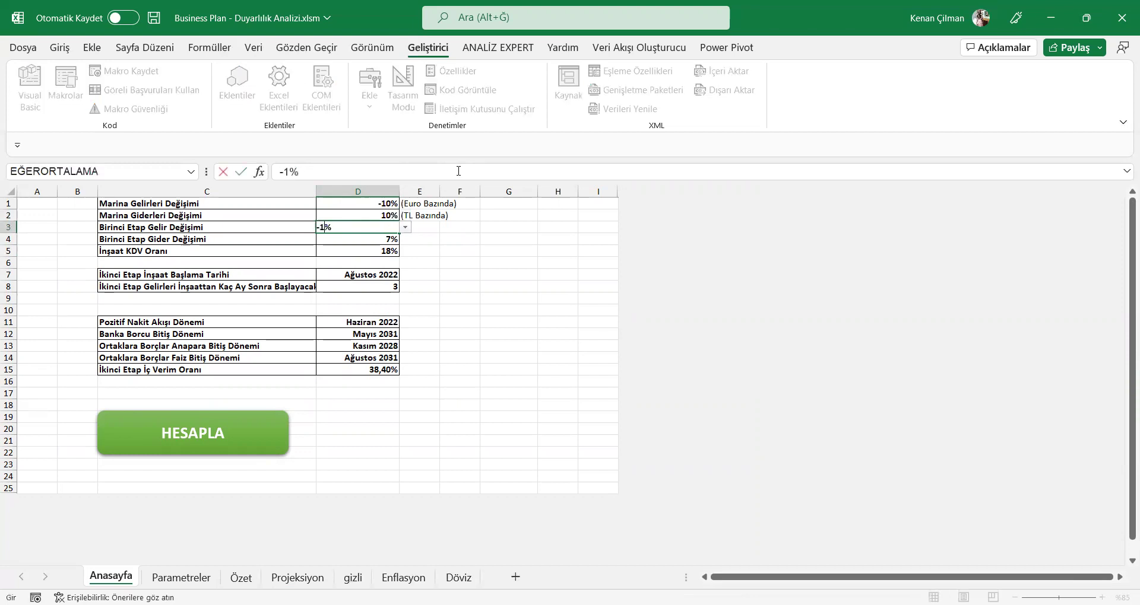
key("Return")
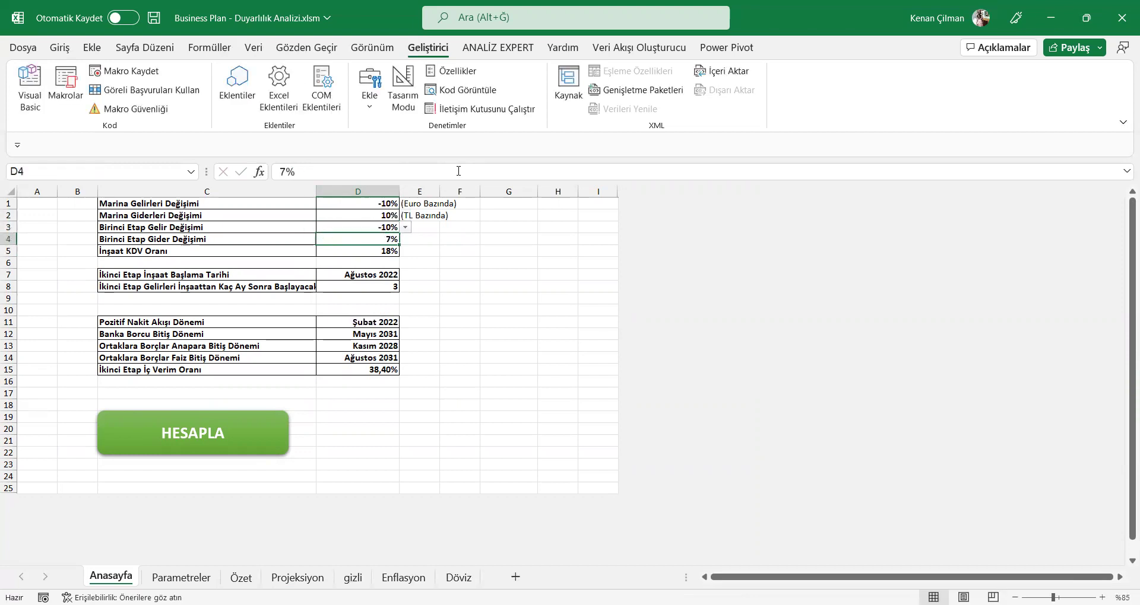
type("10")
key("Return")
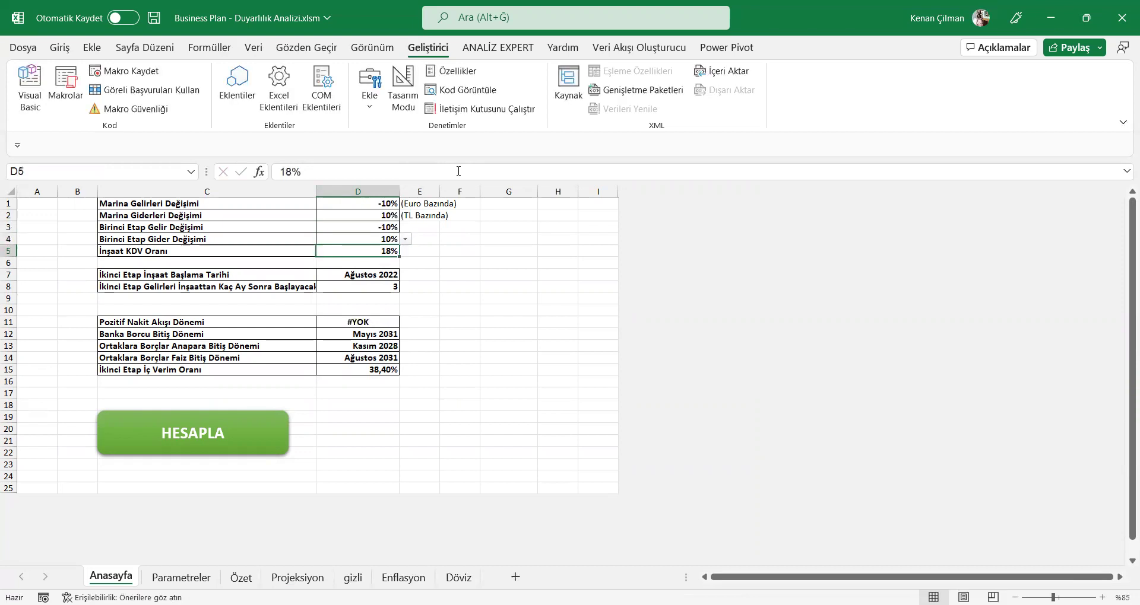
- Set the İkinci Etap construction start date in D7 to Temmuz 2030 and the income delay in D8 to 50 months
left_click(380, 275)
left_click(407, 275)
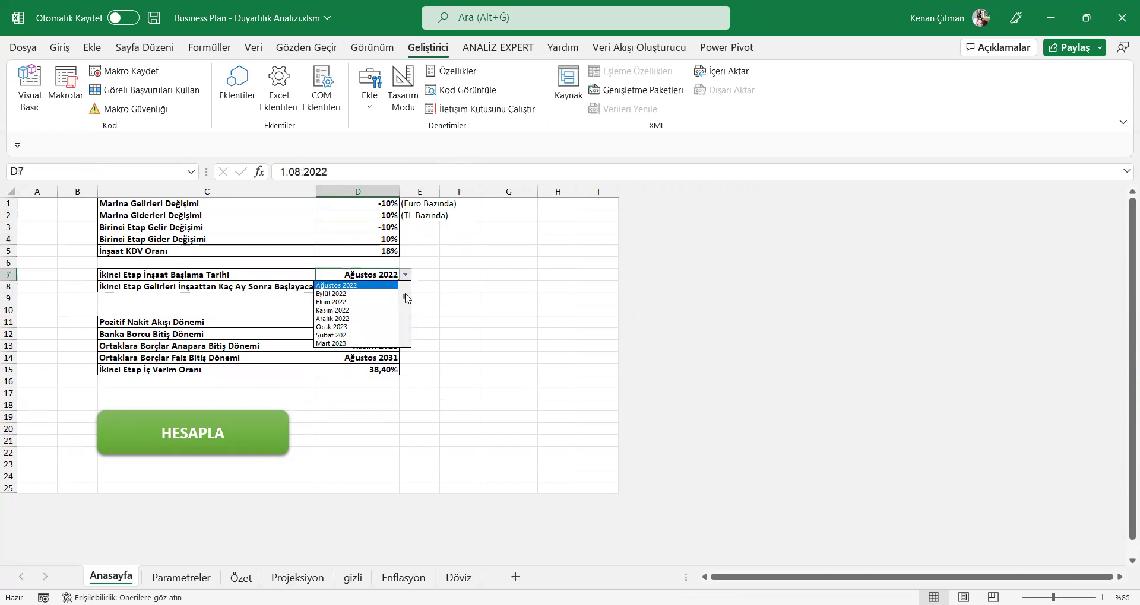
left_click_drag(405, 297, 399, 343)
left_click(351, 343)
left_click(372, 287)
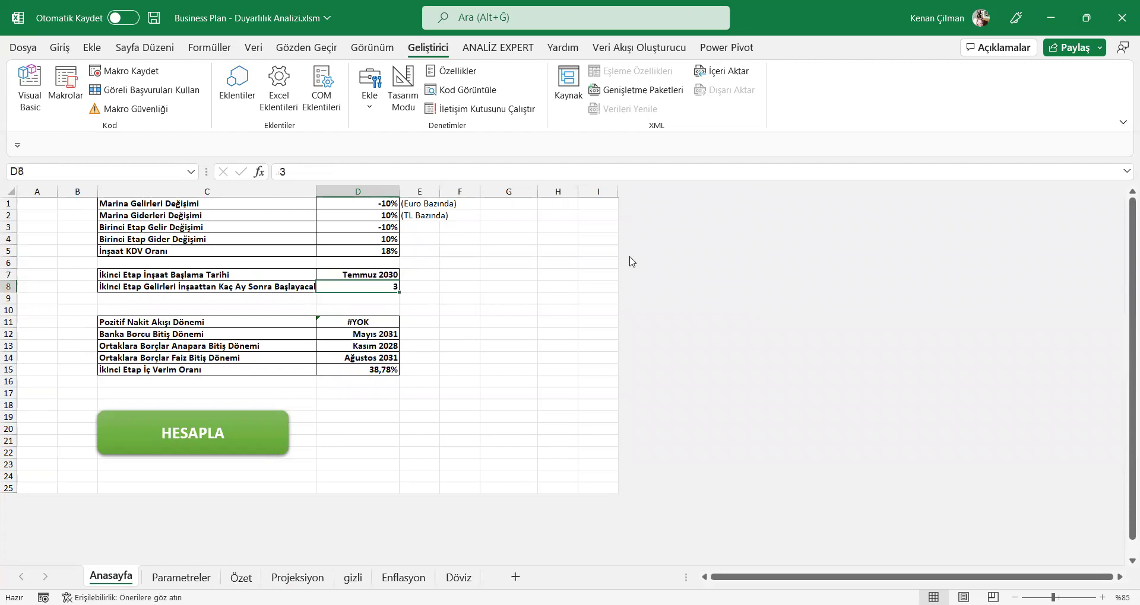
type("50")
key("Return")
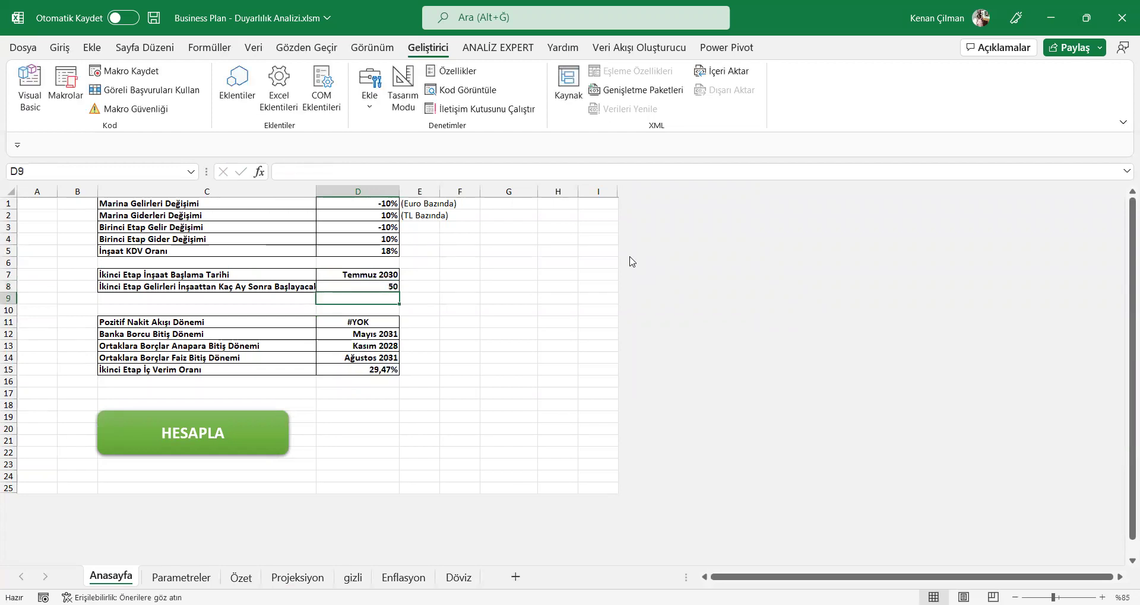
- Recalculate the pessimistic scenario with the HESAPLA macro and dismiss its completion message
left_click(223, 439)
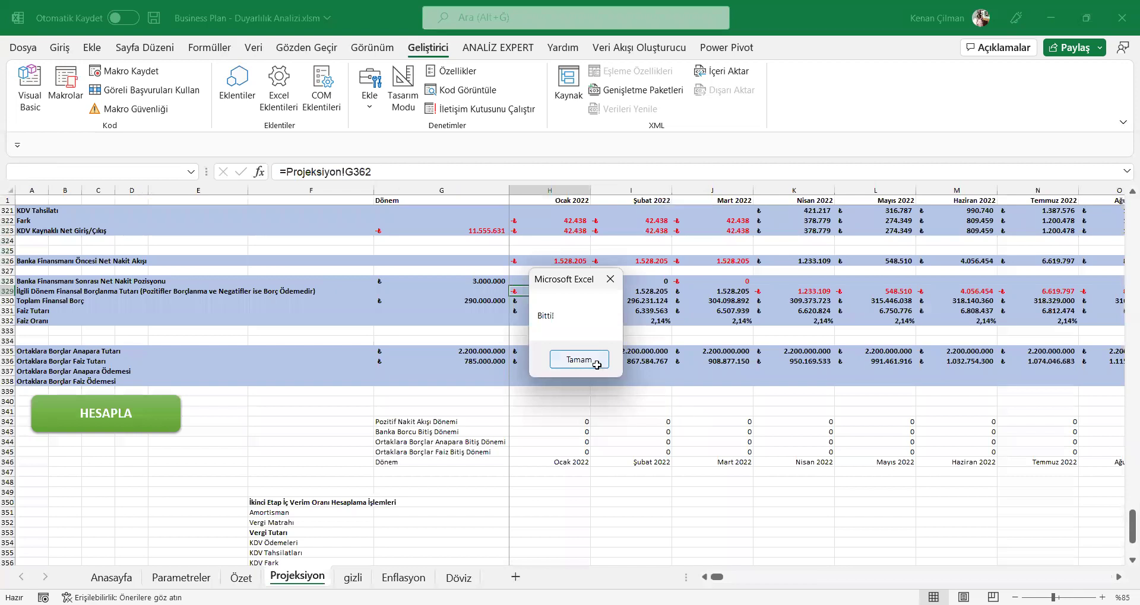
left_click(596, 367)
left_click(489, 383)
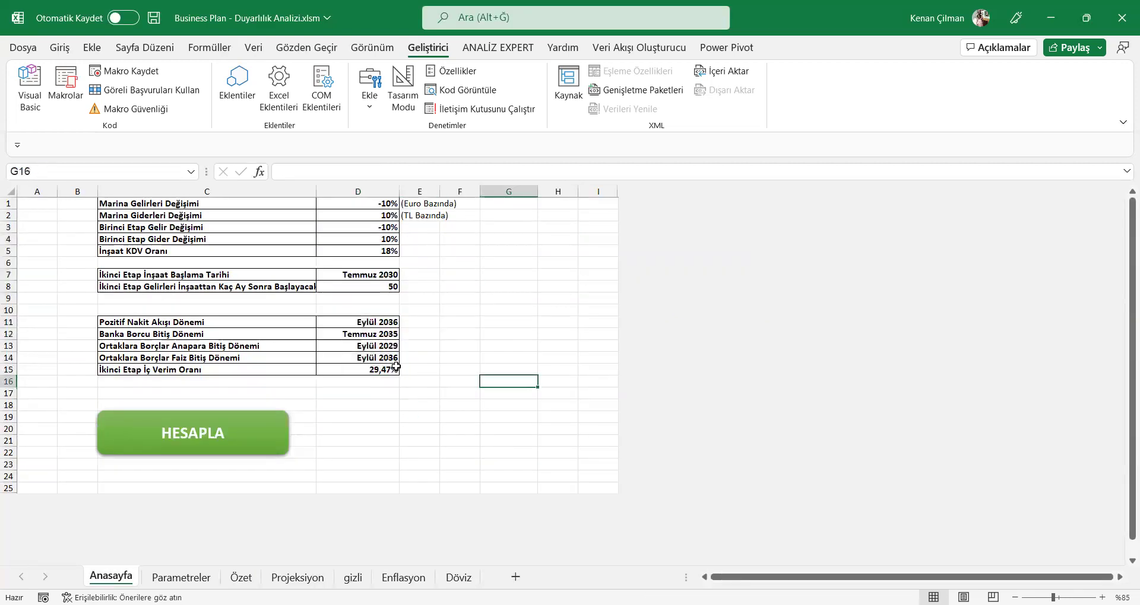
- Examine the recalculated payoff periods and internal rate of return in C11:D15, along with the inputs above them
left_click(388, 365)
left_click_drag(172, 322, 469, 418)
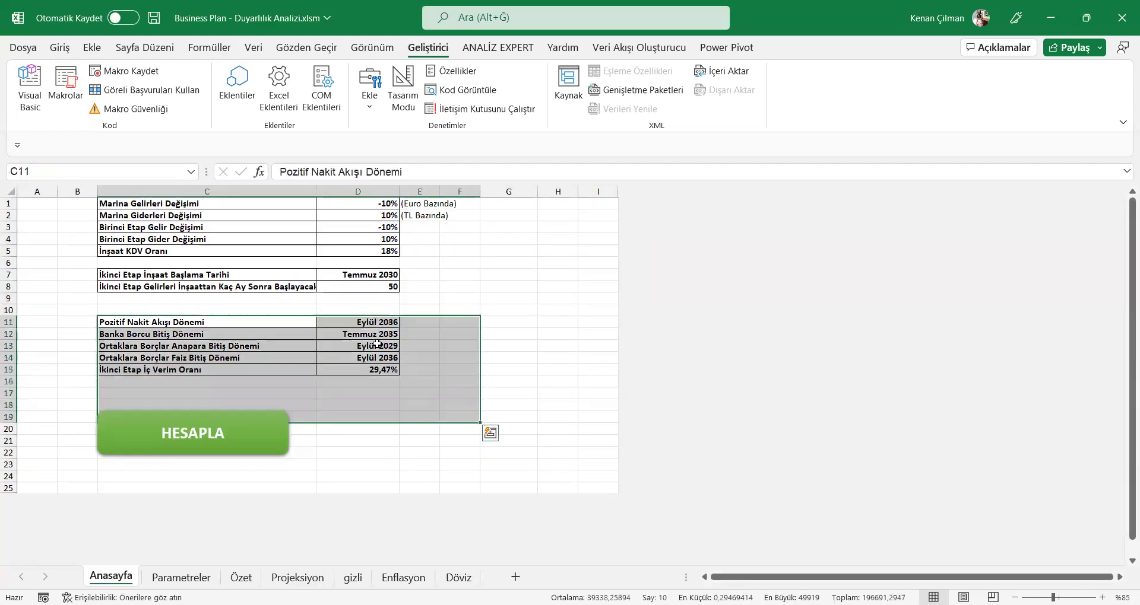
left_click(374, 324)
left_click(379, 334)
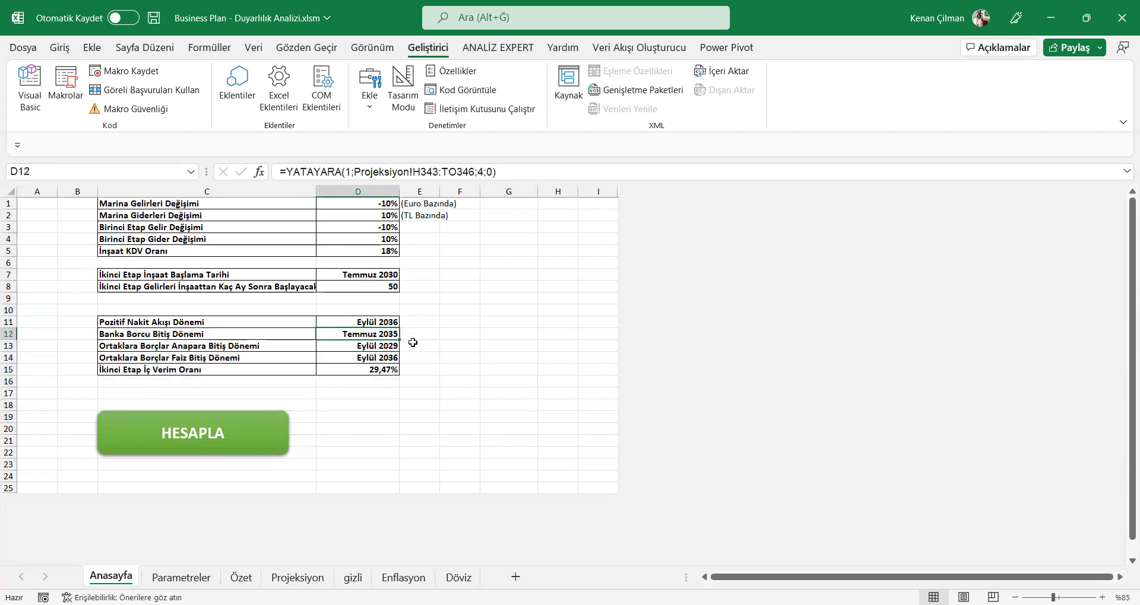
left_click(434, 322)
left_click(473, 288)
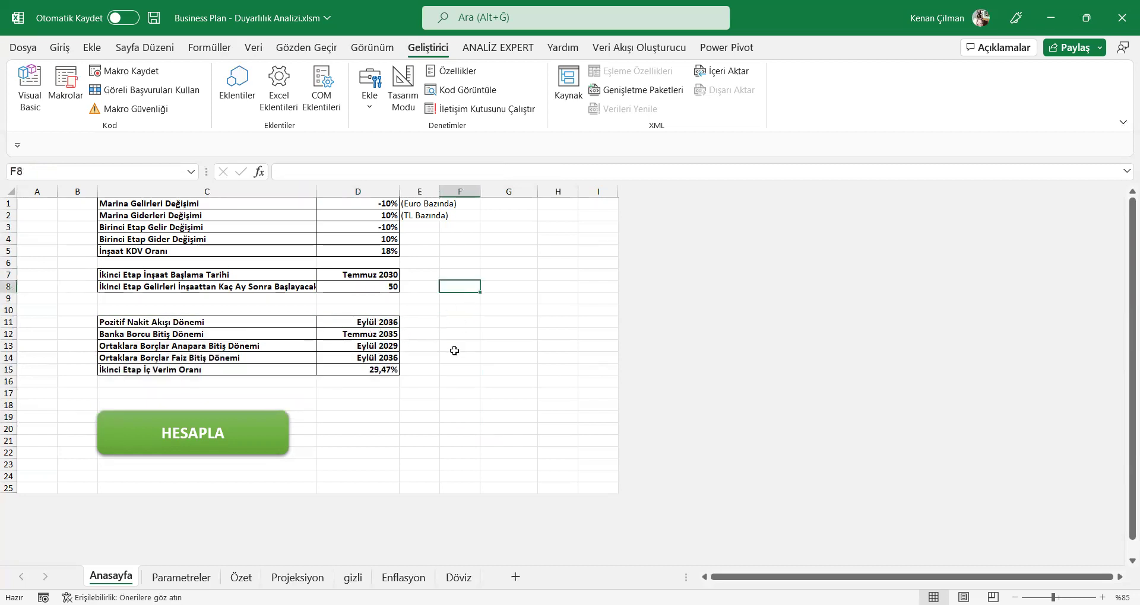
left_click(371, 249)
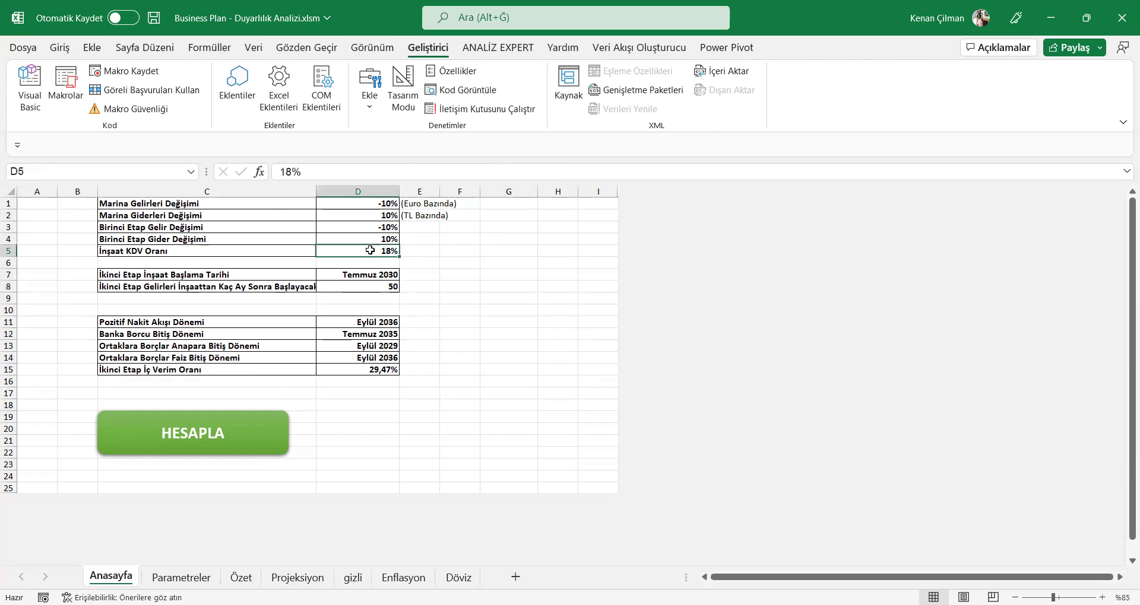
- Set İnşaat KDV Oranı in D5 to 0%, and the Marina income and expense changes in D1 and D2 to 10% and -10%
left_click(406, 251)
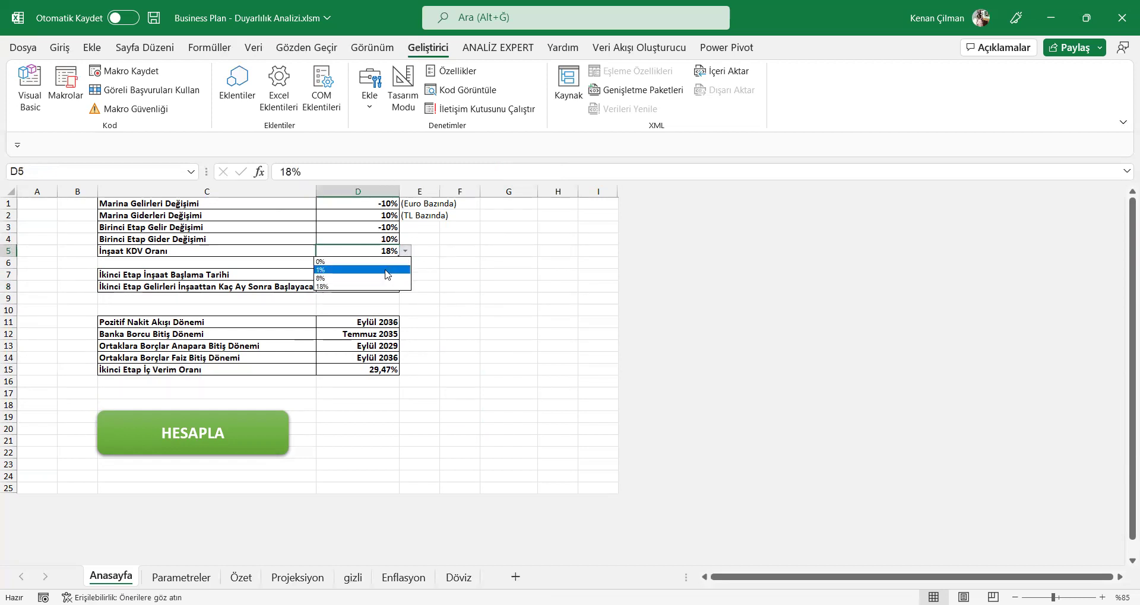
left_click(387, 262)
left_click(371, 206)
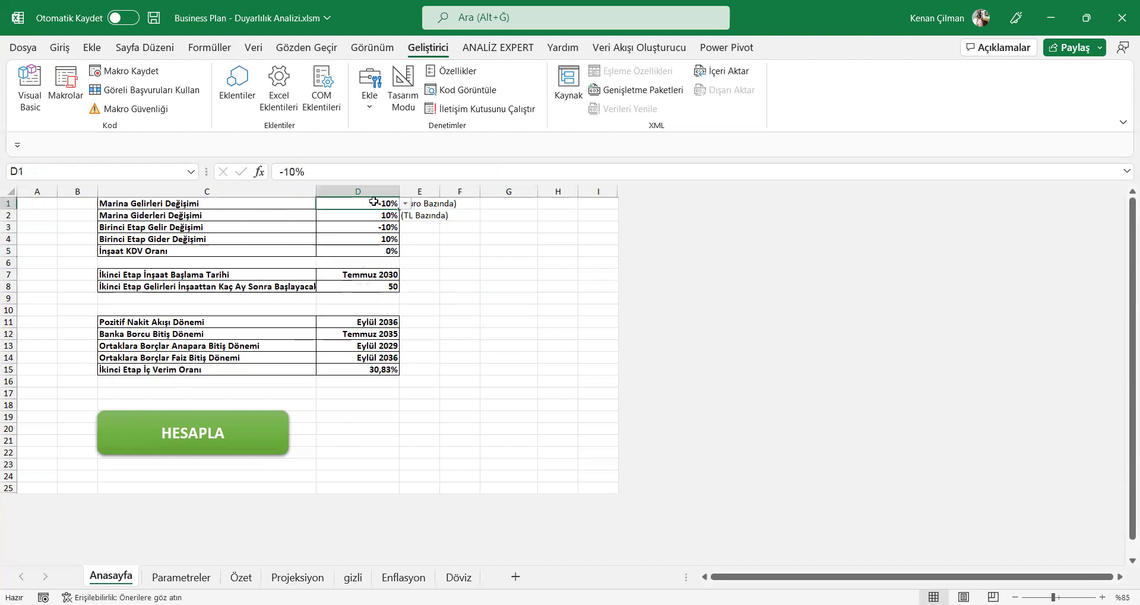
type("10")
key("Return")
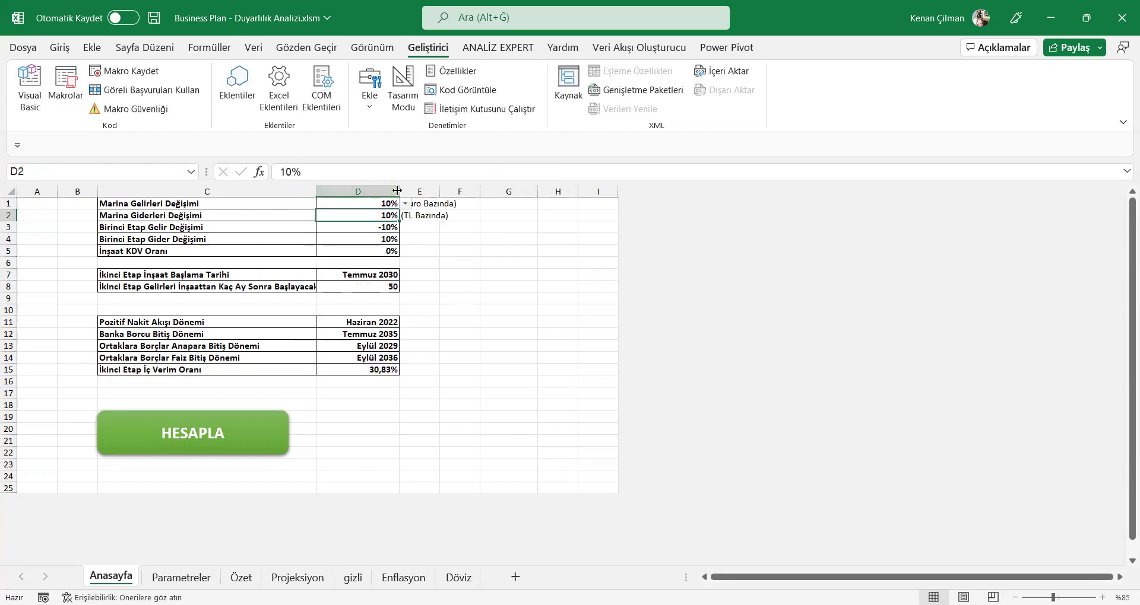
type("-1")
key("Return")
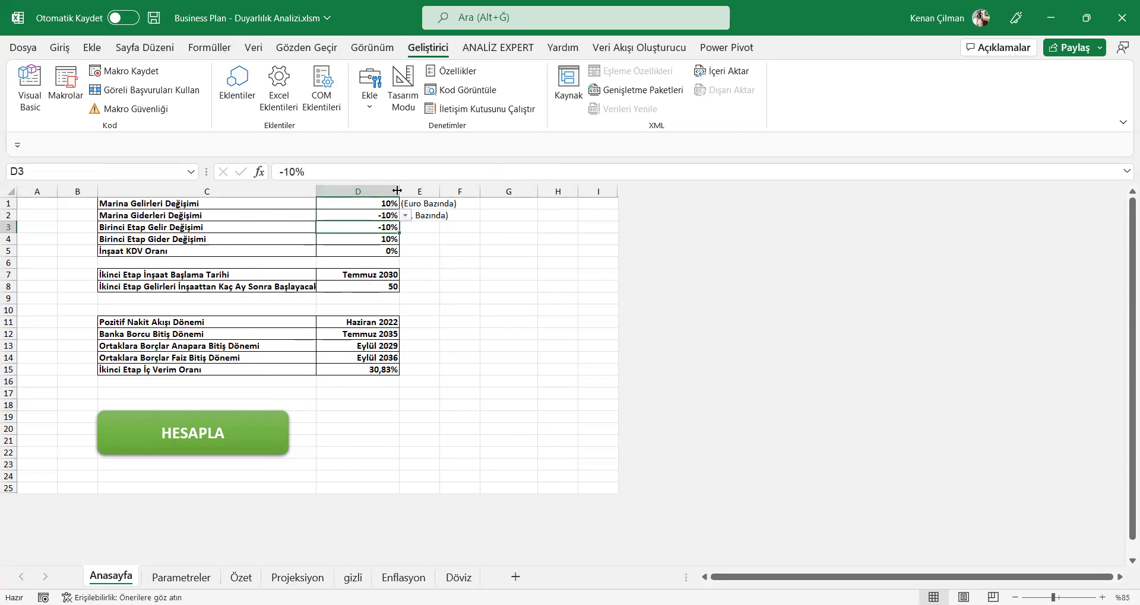
- Set Birinci Etap Gelir Değişimi in D3 to 10% and Birinci Etap Gider Değişimi in D4 to -10%
type("10")
key("Return")
type("-10")
key("Return")
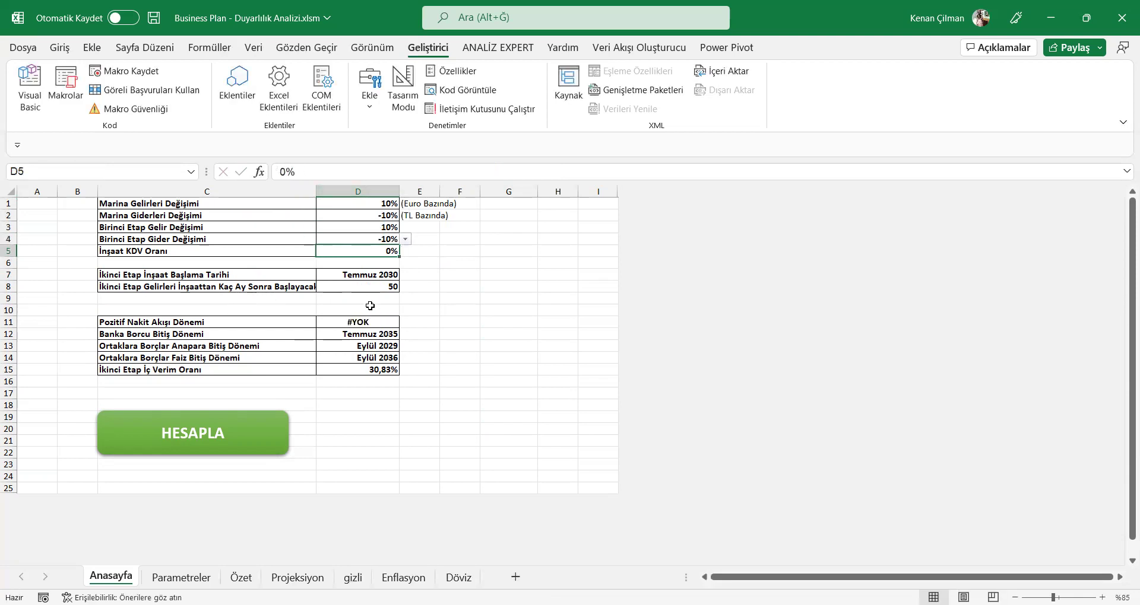
- Recalculate the optimistic scenario with the HESAPLA macro, dismiss its completion message and review the results in D11:D15
left_click(233, 435)
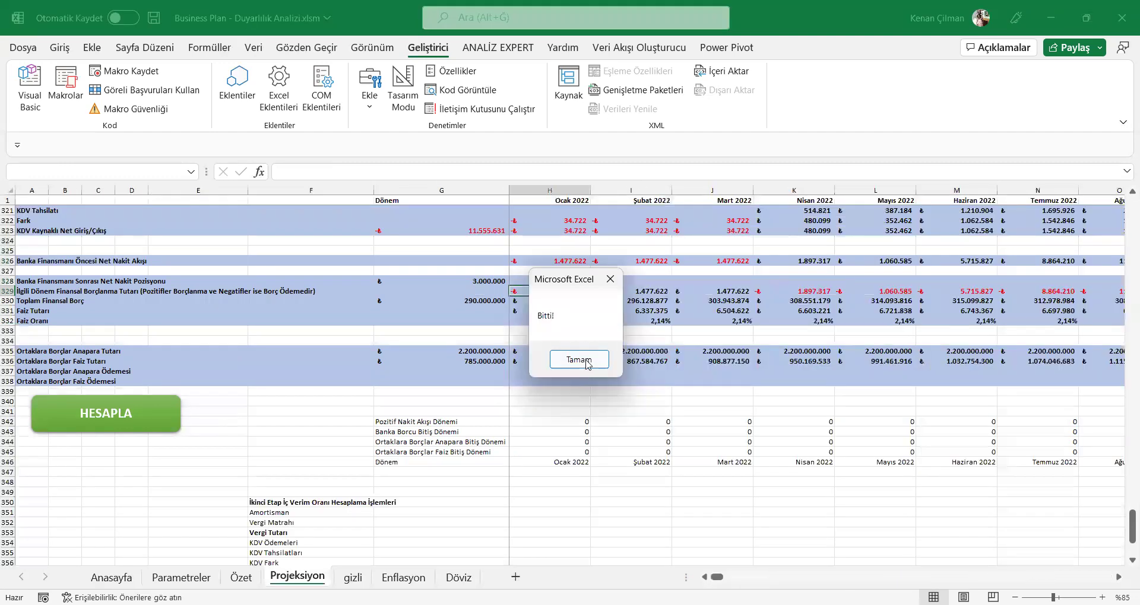
left_click(575, 358)
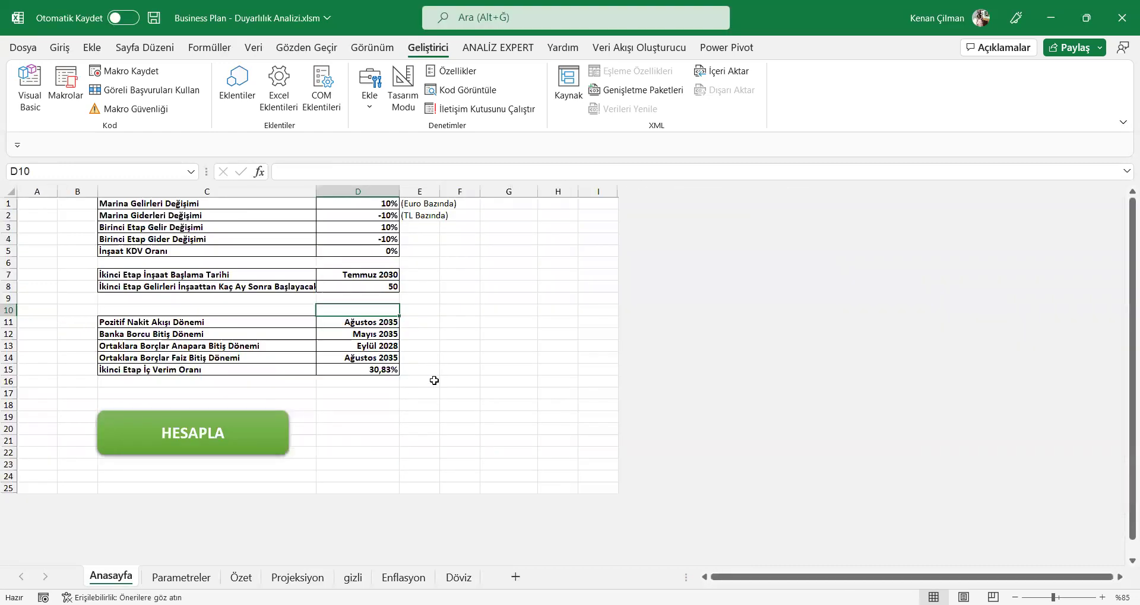
left_click_drag(380, 310, 393, 406)
left_click(508, 393)
left_click(391, 370)
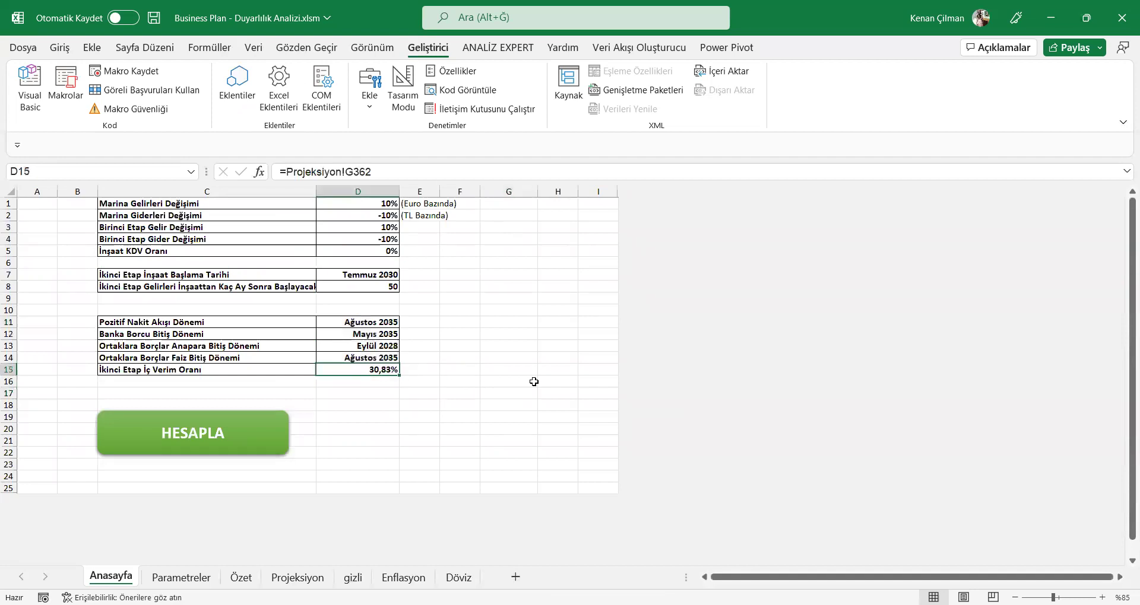
left_click_drag(356, 254, 460, 407)
left_click(486, 273)
- Set the İkinci Etap construction start date in D7 to Ağustos 2022 and the income delay in D8 to 1 month
left_click(367, 271)
left_click(382, 287)
left_click(374, 275)
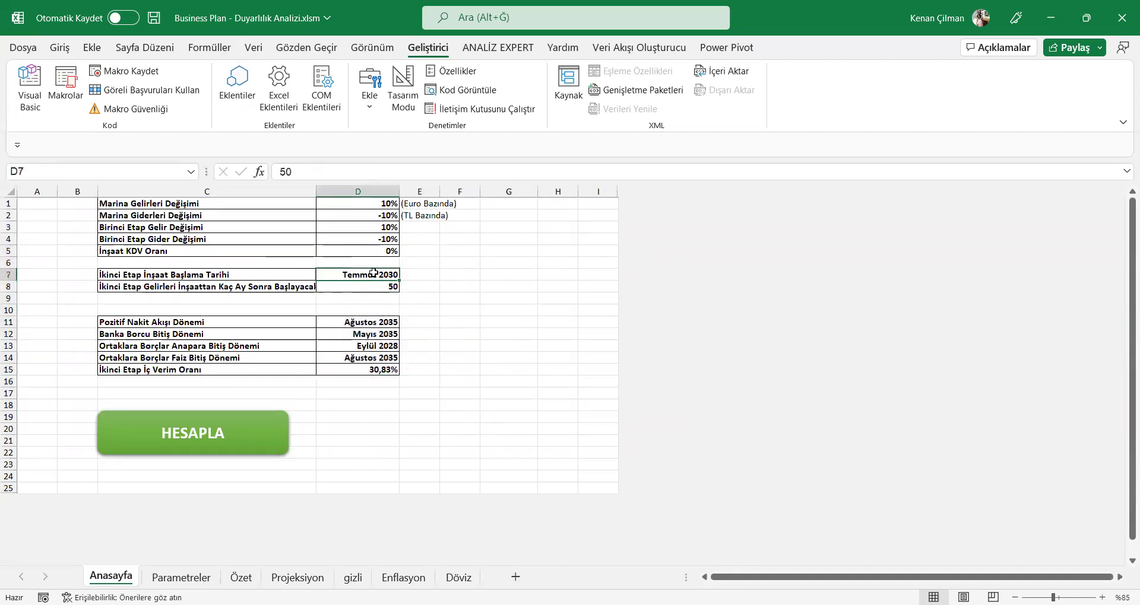
left_click(407, 276)
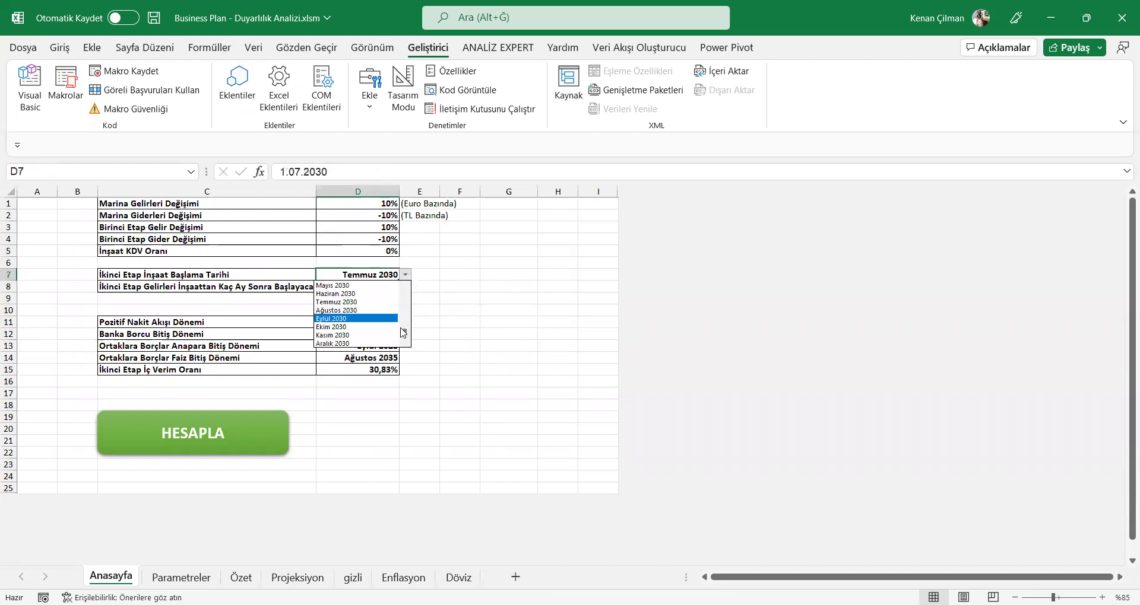
left_click_drag(405, 330, 406, 278)
left_click(358, 286)
left_click(377, 286)
type("1")
key("Return")
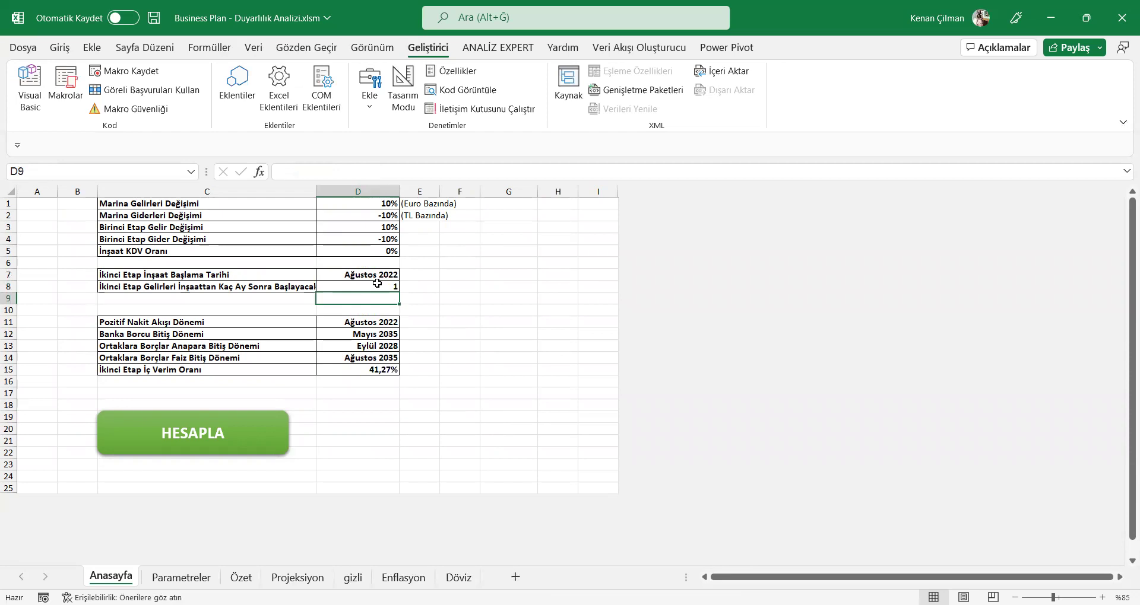
- Rerun the HESAPLA macro for the earlier construction start and shorter income delay, and dismiss its completion message
left_click_drag(353, 323, 425, 394)
left_click(257, 425)
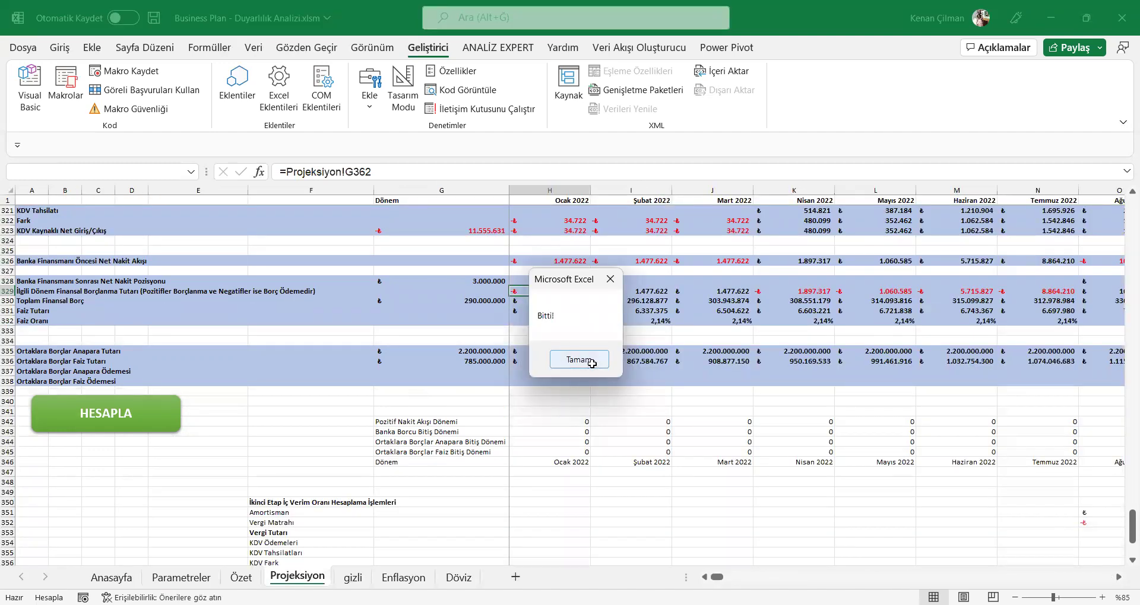
left_click(579, 360)
- Examine the optimistic scenario's payoff periods and internal rate of return in D11:D15 alongside the inputs above them
left_click(499, 321)
left_click_drag(342, 289, 457, 428)
left_click(376, 357)
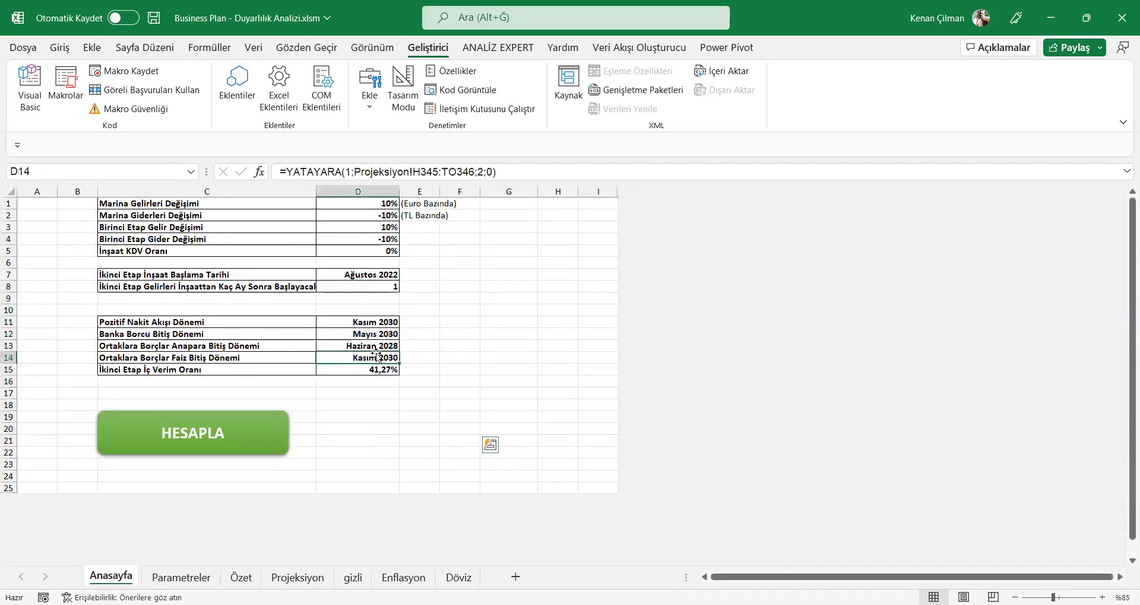
left_click_drag(374, 324, 374, 369)
left_click(461, 366)
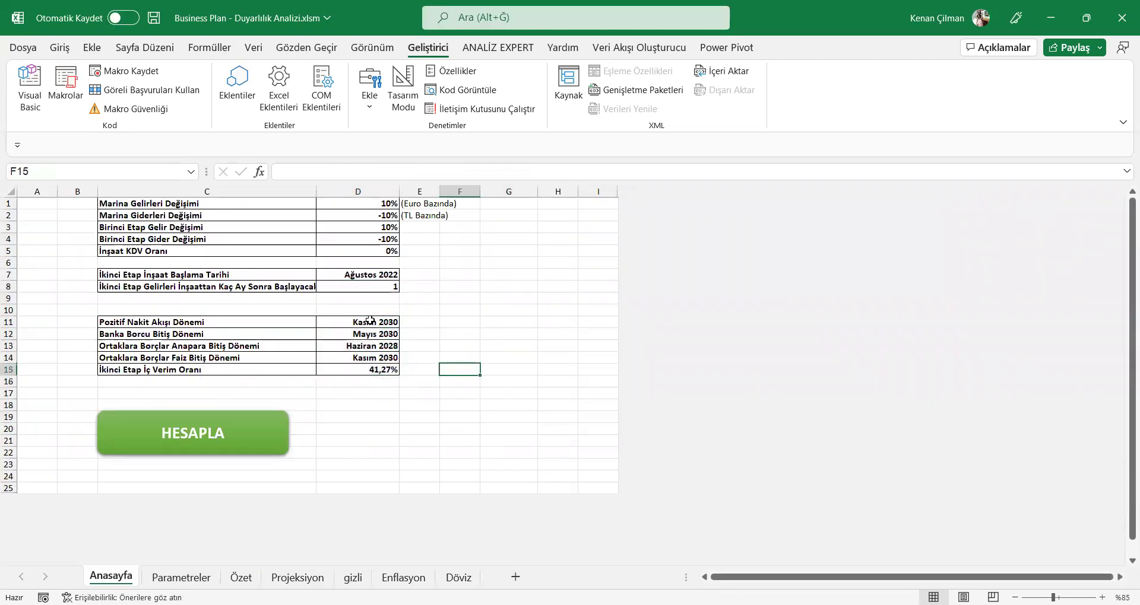
left_click_drag(370, 321, 374, 369)
left_click(525, 368)
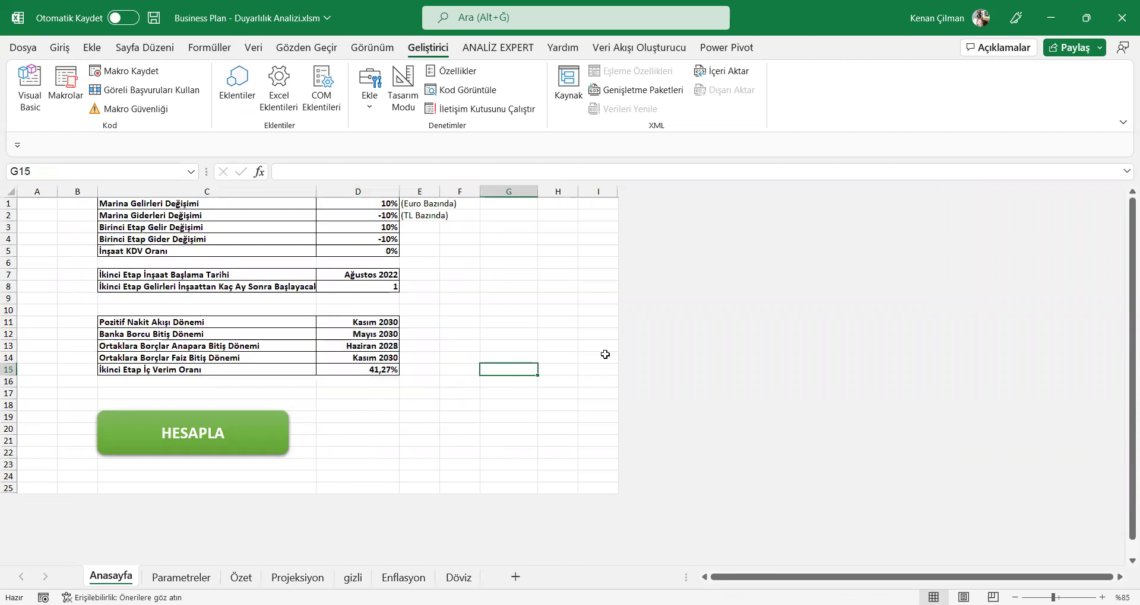
left_click(453, 307)
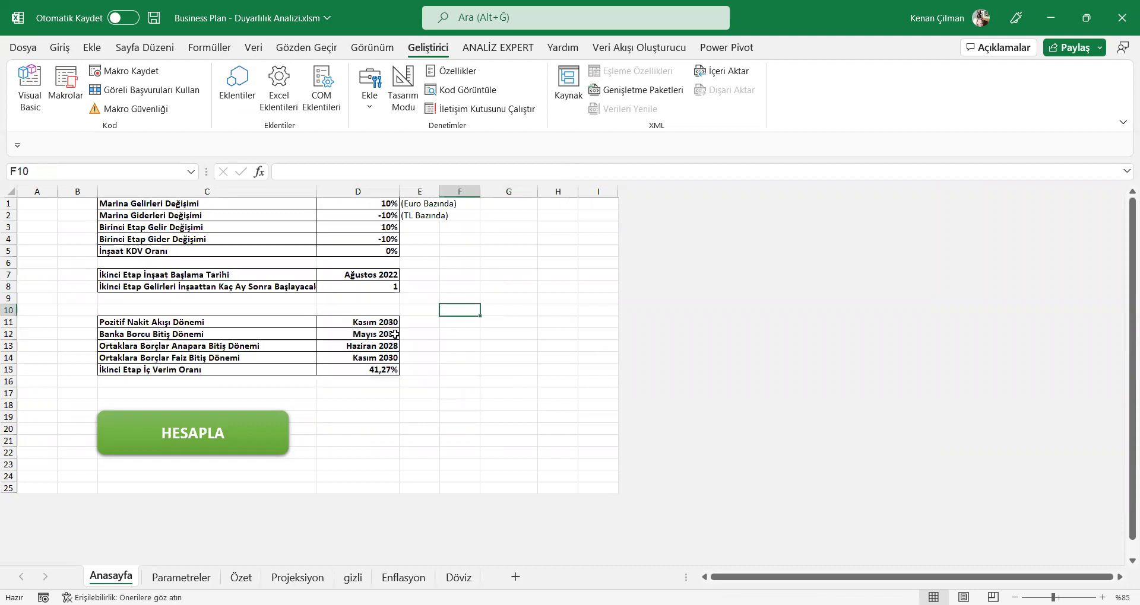
left_click(446, 249)
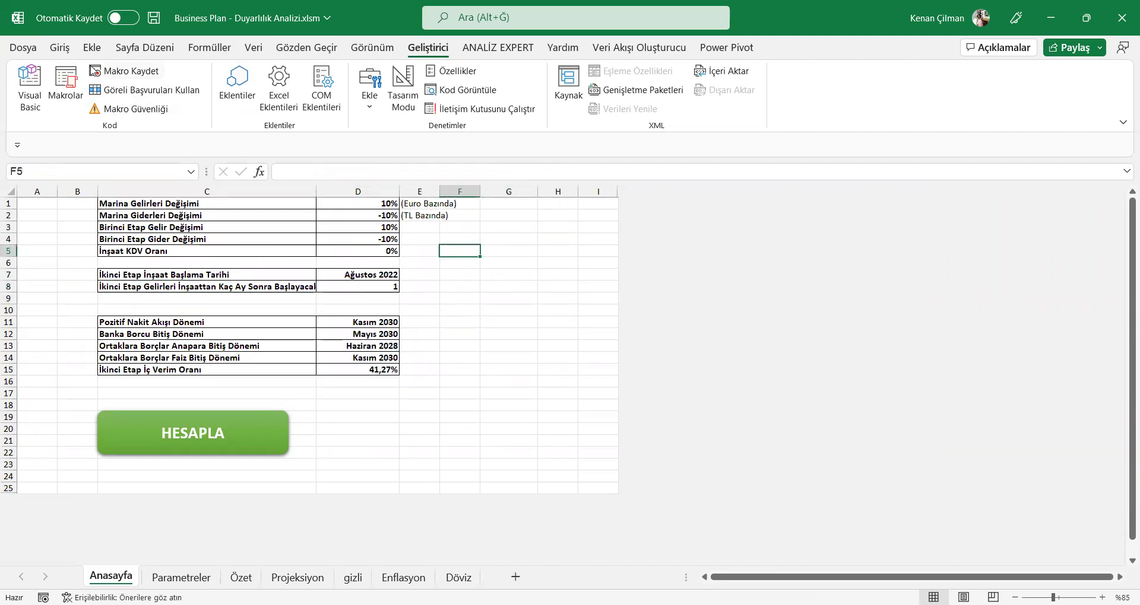
left_click(59, 47)
left_click(358, 298)
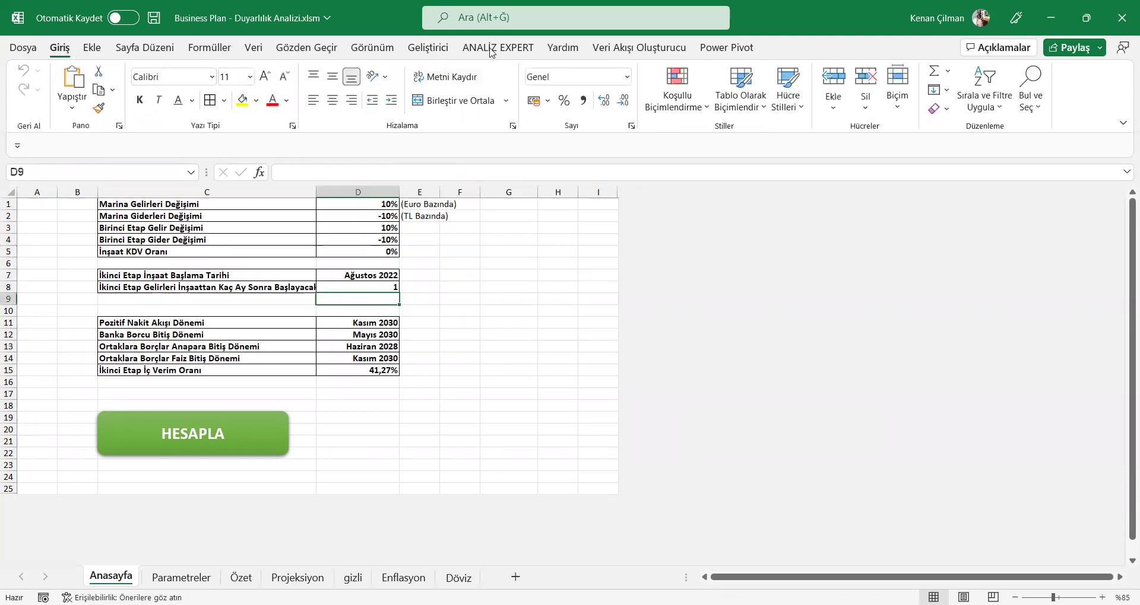